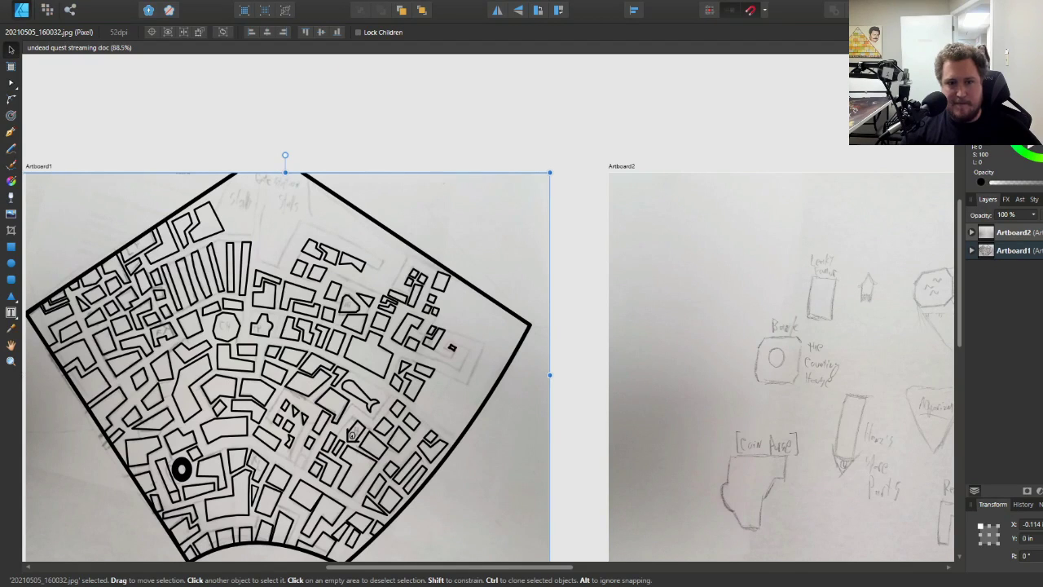
- Rotate the two building outlines at the top wall edge about 5.7° to line up with the wall
{"action": "key", "text": "Escape"}
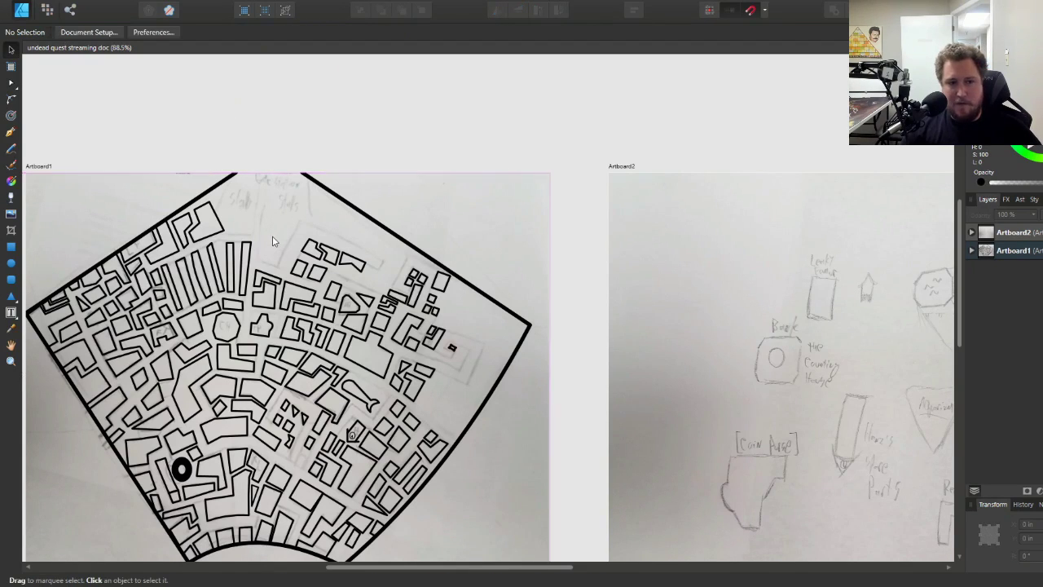
{"action": "scroll", "coordinate": [272, 235], "scroll_direction": "down", "scroll_amount": 5}
{"action": "scroll", "coordinate": [147, 254], "scroll_direction": "up", "scroll_amount": 7}
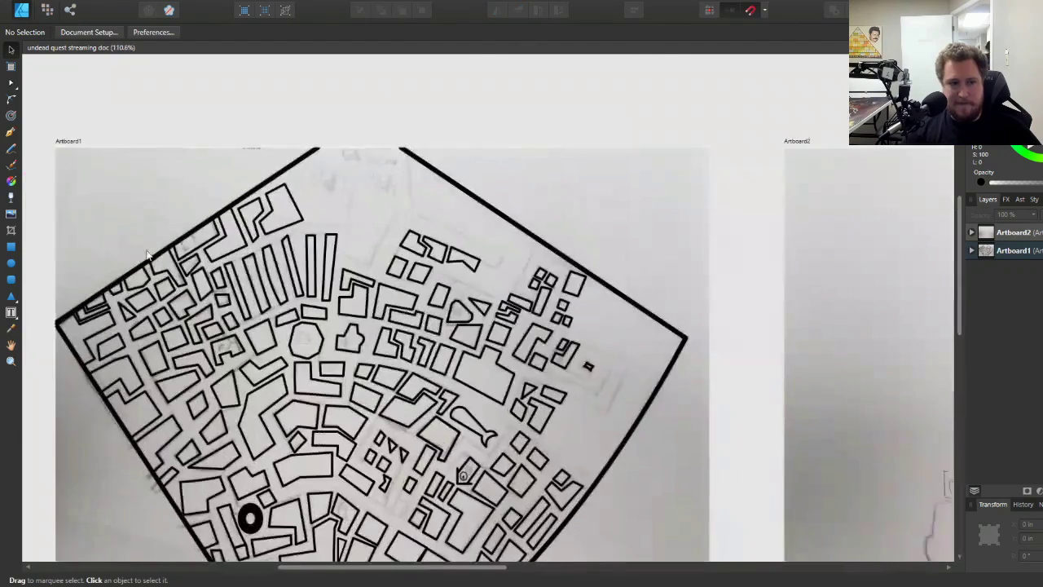
{"action": "scroll", "coordinate": [146, 254], "scroll_direction": "up", "scroll_amount": 4}
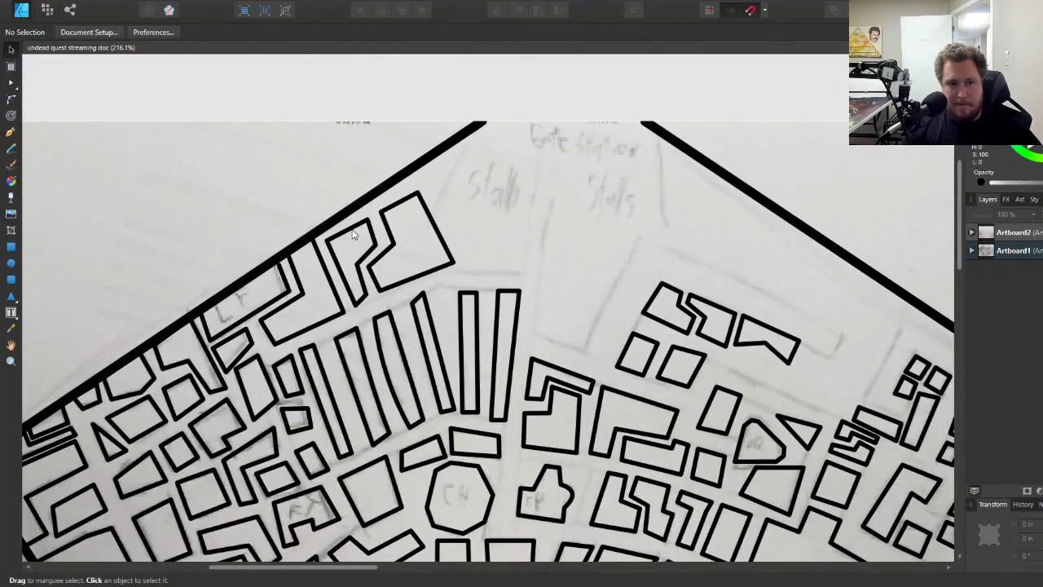
{"action": "left_click", "coordinate": [352, 235]}
{"action": "left_click", "coordinate": [395, 211], "text": "shift"}
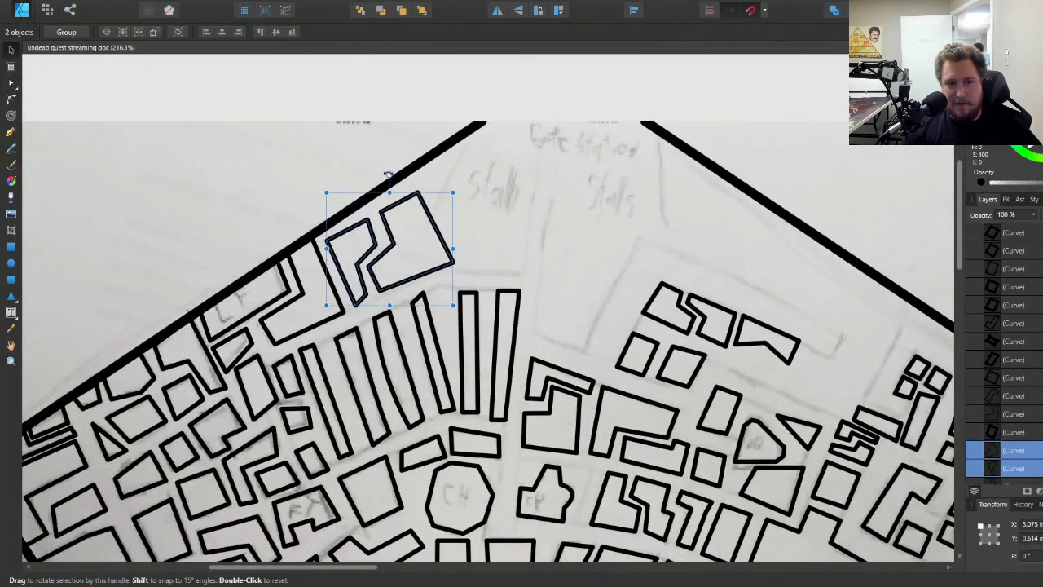
{"action": "left_click_drag", "start_coordinate": [389, 175], "coordinate": [382, 174]}
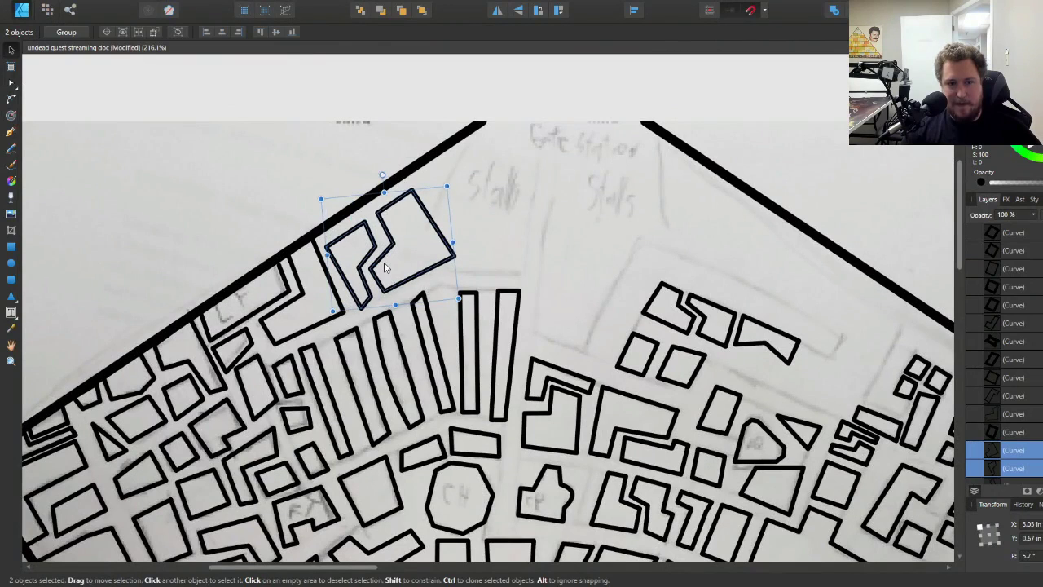
{"action": "left_click", "coordinate": [513, 236]}
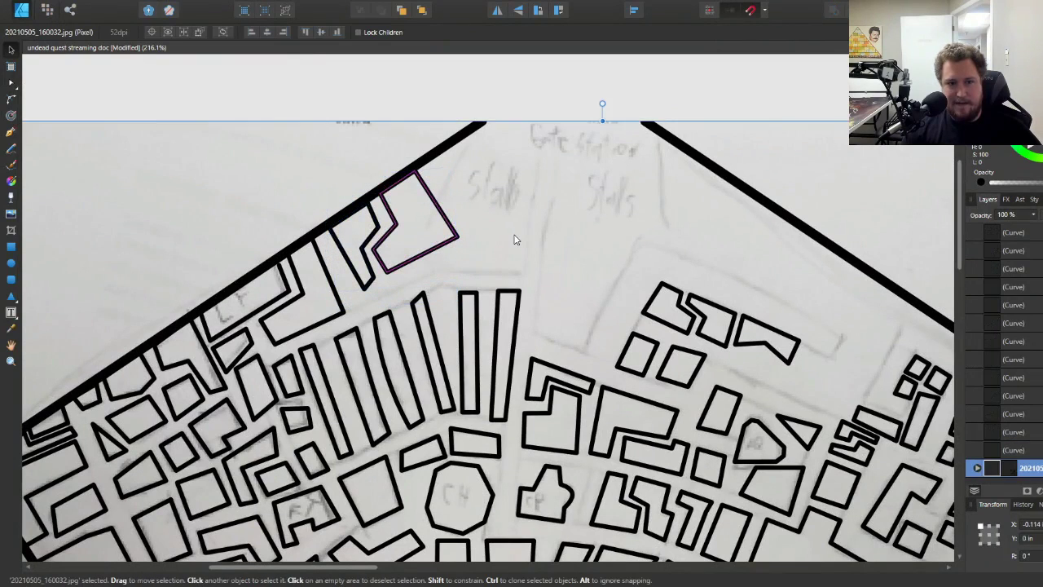
{"action": "scroll", "coordinate": [609, 247], "scroll_direction": "down", "scroll_amount": 4}
{"action": "scroll", "coordinate": [624, 235], "scroll_direction": "down", "scroll_amount": 2}
{"action": "scroll", "coordinate": [561, 230], "scroll_direction": "up", "scroll_amount": 5}
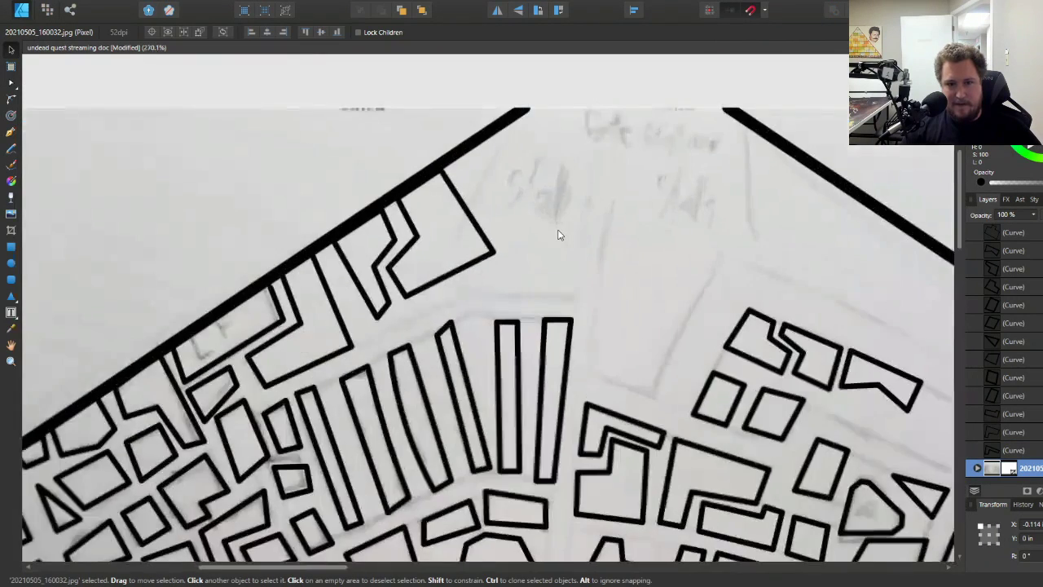
{"action": "scroll", "coordinate": [564, 230], "scroll_direction": "down", "scroll_amount": 3}
{"action": "scroll", "coordinate": [569, 246], "scroll_direction": "up", "scroll_amount": 3}
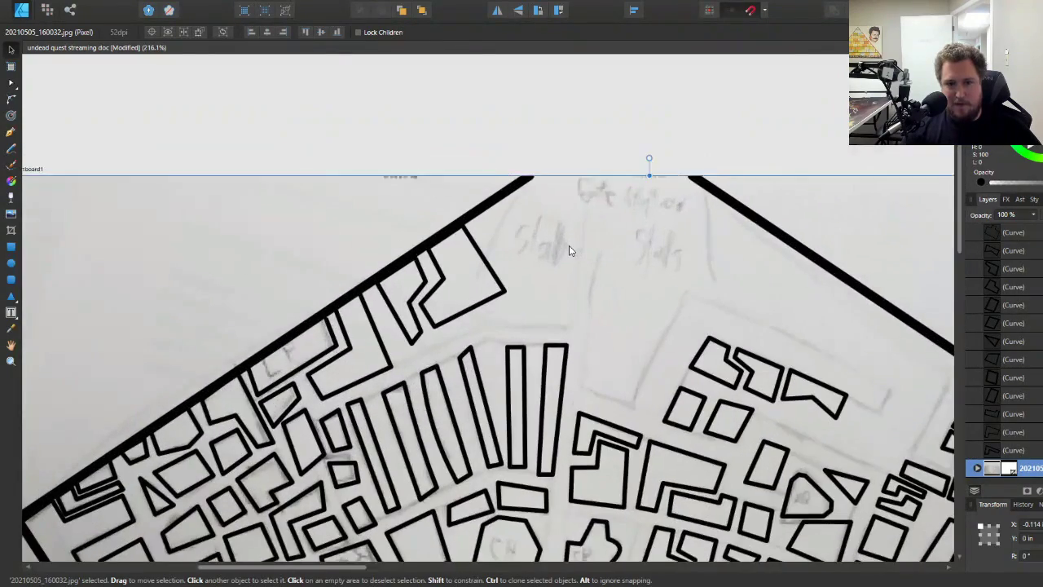
{"action": "scroll", "coordinate": [568, 248], "scroll_direction": "up", "scroll_amount": 2}
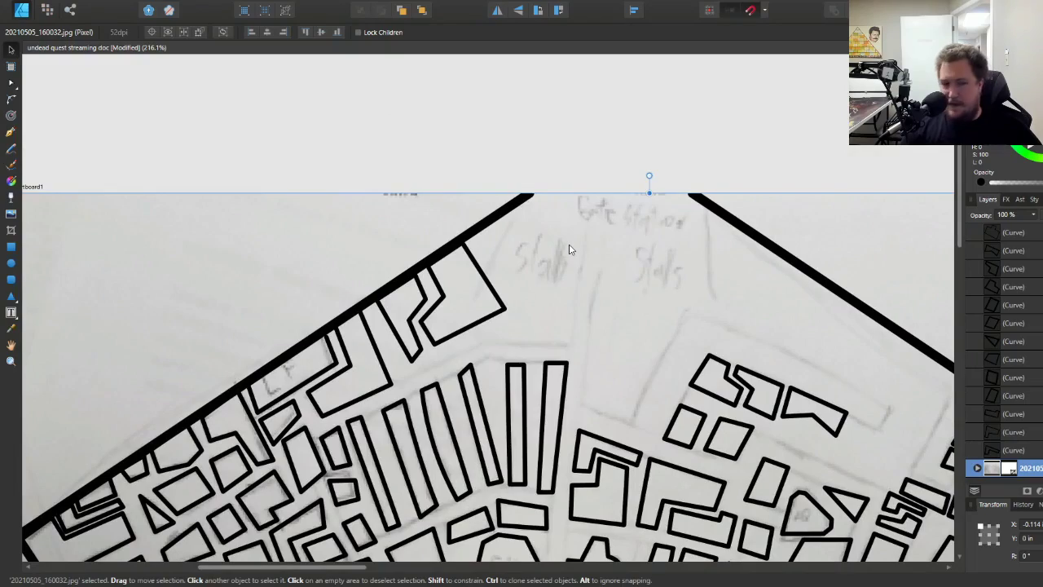
{"action": "scroll", "coordinate": [569, 243], "scroll_direction": "down", "scroll_amount": 4}
{"action": "scroll", "coordinate": [569, 243], "scroll_direction": "up", "scroll_amount": 3}
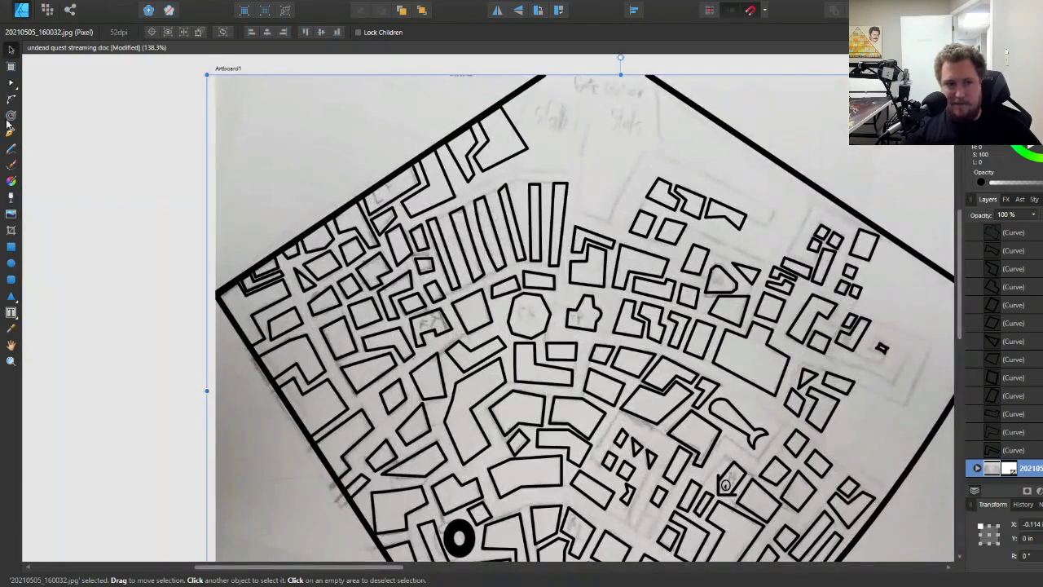
- Draw a small rectangle bar near the top of the map and fill it solid black
{"action": "left_click", "coordinate": [11, 246]}
{"action": "scroll", "coordinate": [621, 69], "scroll_direction": "up", "scroll_amount": 3}
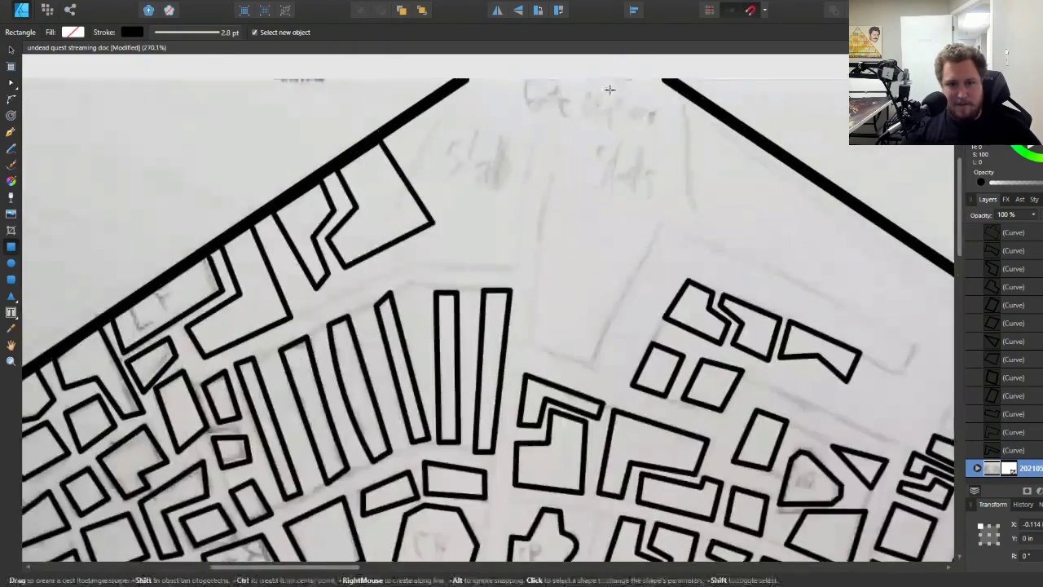
{"action": "left_click_drag", "start_coordinate": [461, 170], "coordinate": [479, 274]}
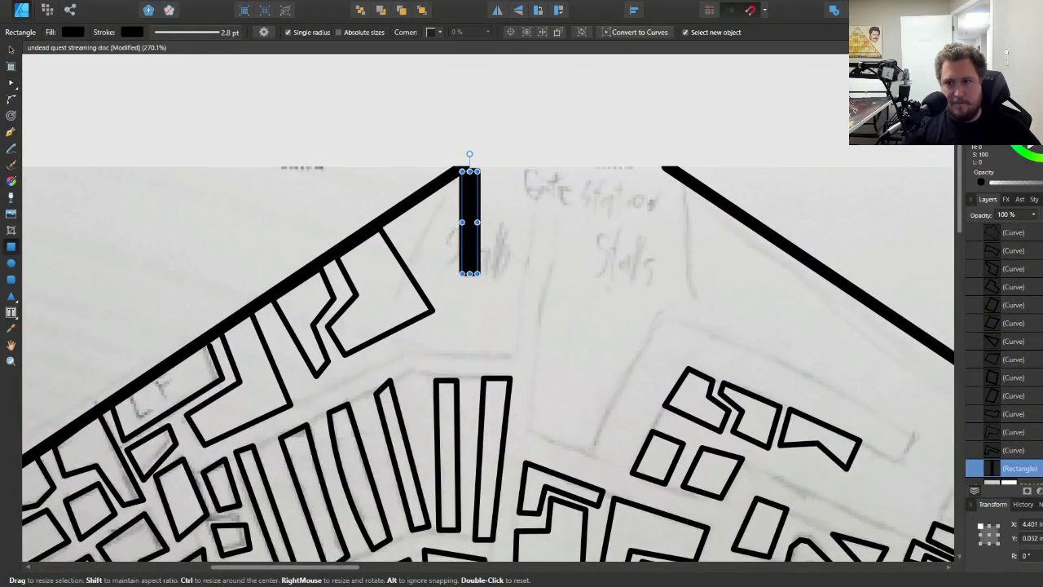
{"action": "left_click_drag", "start_coordinate": [1002, 89], "coordinate": [470, 228]}
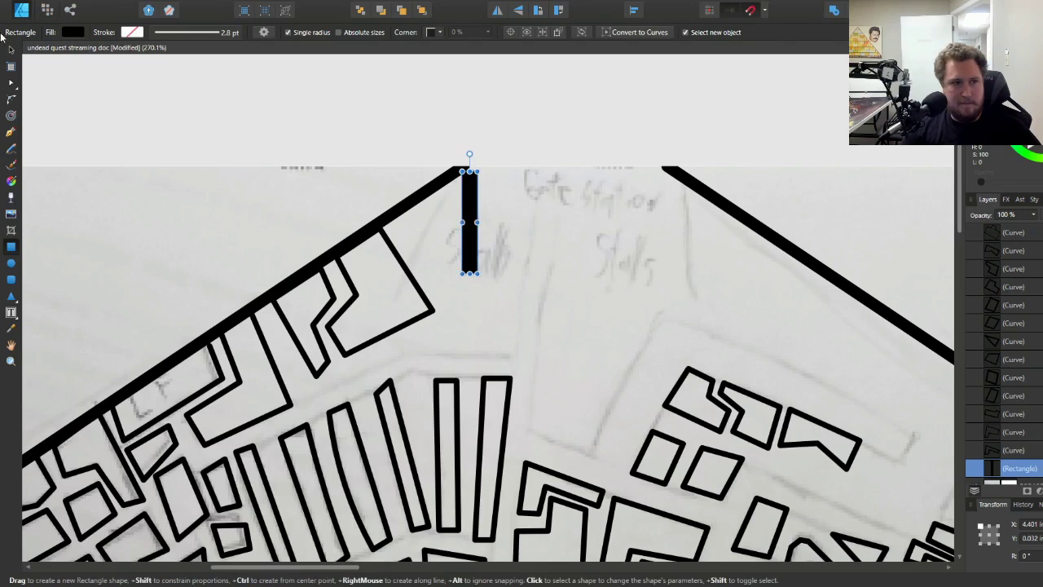
- Lay the black bar horizontally against the wall's tip and shorten both bars
{"action": "key", "text": "v"}
{"action": "scroll", "coordinate": [479, 104], "scroll_direction": "up", "scroll_amount": 2}
{"action": "left_click_drag", "start_coordinate": [467, 272], "coordinate": [510, 291]}
{"action": "left_click_drag", "start_coordinate": [510, 212], "coordinate": [413, 308]}
{"action": "mouse_move", "coordinate": [499, 316]}
{"action": "left_mouse_down"}
{"action": "mouse_move", "coordinate": [585, 195]}
{"action": "mouse_move", "coordinate": [528, 213]}
{"action": "mouse_move", "coordinate": [691, 217]}
{"action": "left_mouse_up"}
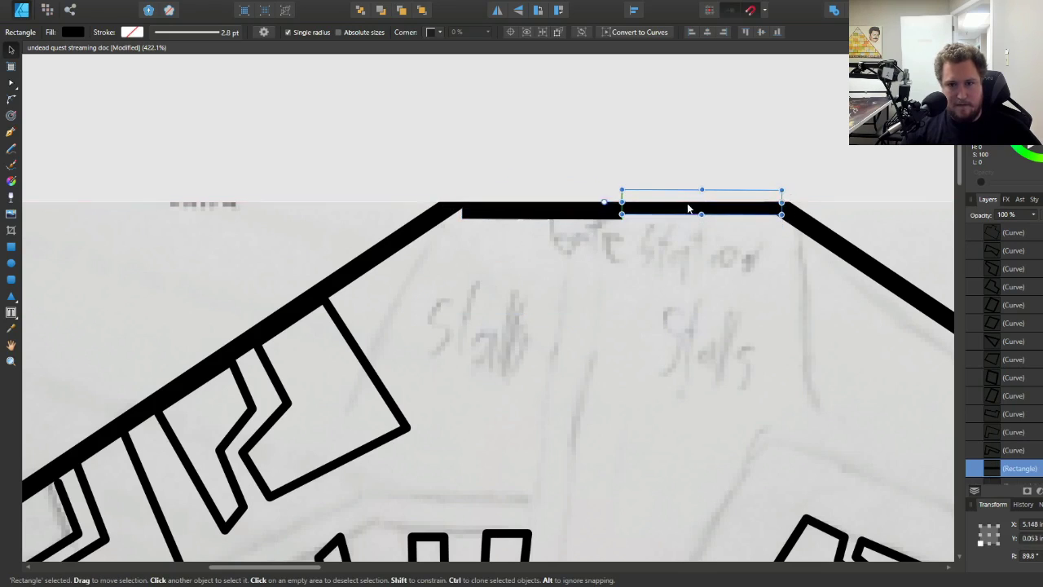
{"action": "left_click", "coordinate": [562, 215], "text": "shift"}
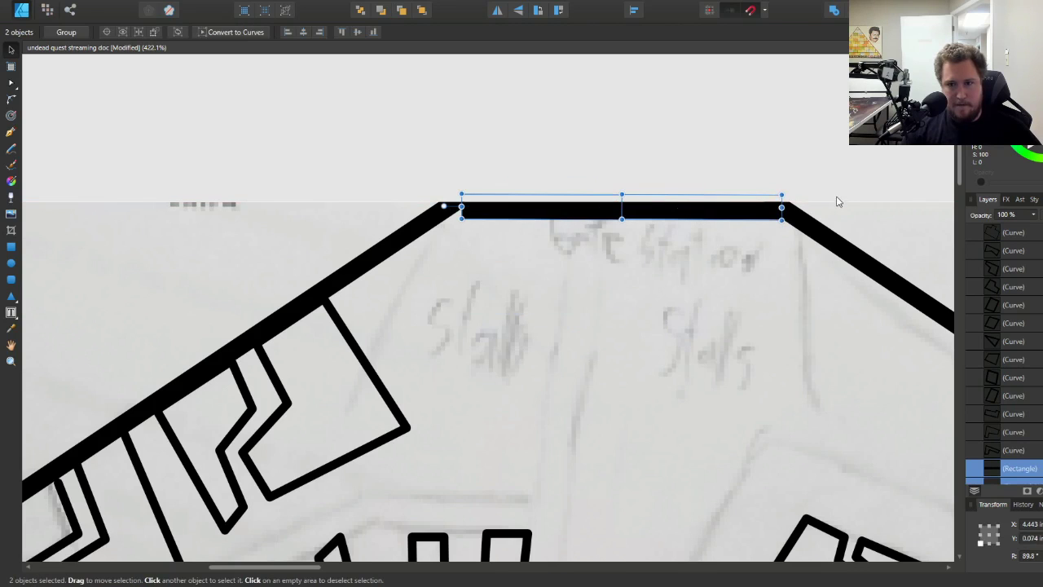
{"action": "mouse_move", "coordinate": [782, 207]}
{"action": "left_mouse_down"}
{"action": "mouse_move", "coordinate": [751, 210]}
{"action": "mouse_move", "coordinate": [764, 210]}
{"action": "left_mouse_up"}
{"action": "scroll", "coordinate": [556, 255], "scroll_direction": "down", "scroll_amount": 2}
{"action": "scroll", "coordinate": [550, 240], "scroll_direction": "up", "scroll_amount": 2}
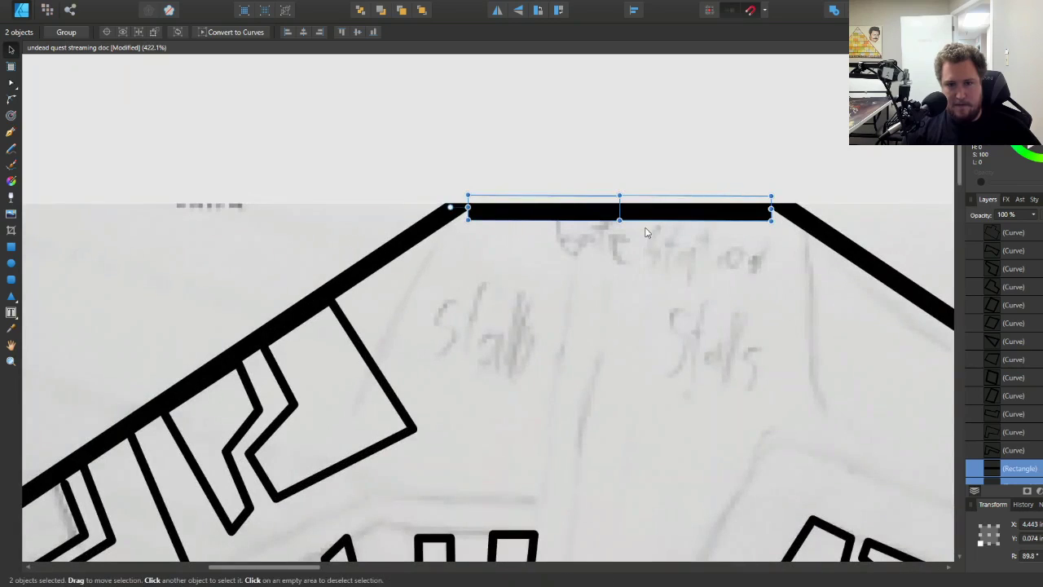
- Tilt one bar to about -13.4° against the left wall end and move the other bar down
{"action": "left_click", "coordinate": [530, 215]}
{"action": "left_click_drag", "start_coordinate": [449, 208], "coordinate": [557, 146]}
{"action": "left_click_drag", "start_coordinate": [531, 259], "coordinate": [443, 288]}
{"action": "left_click_drag", "start_coordinate": [652, 215], "coordinate": [599, 295]}
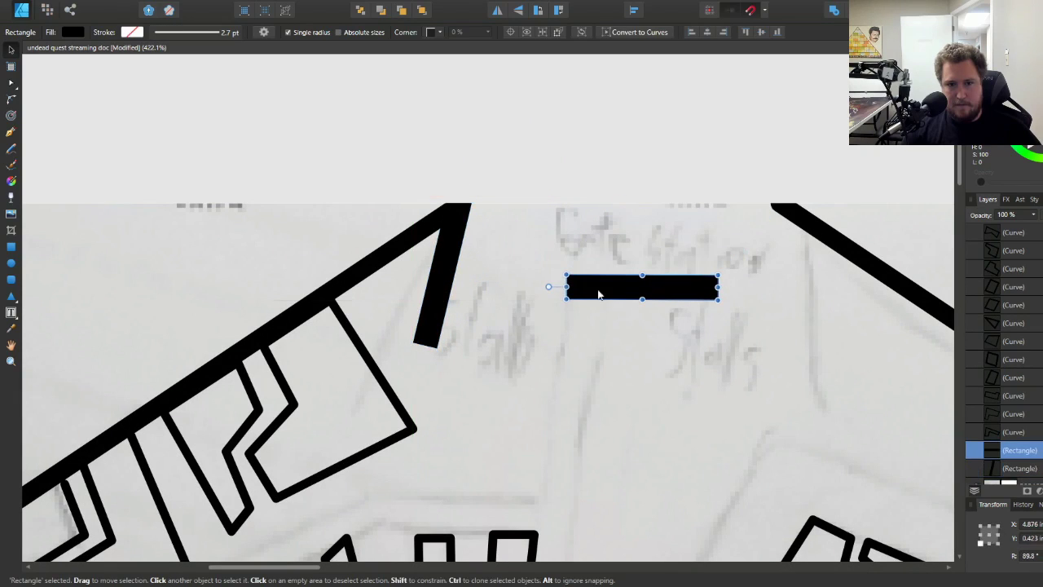
- Try rotating the tilted bar to 13.4°, then undo the change
{"action": "left_click", "coordinate": [438, 281]}
{"action": "left_click", "coordinate": [1028, 555]}
{"action": "type", "text": "13.4"}
{"action": "key", "text": "Return"}
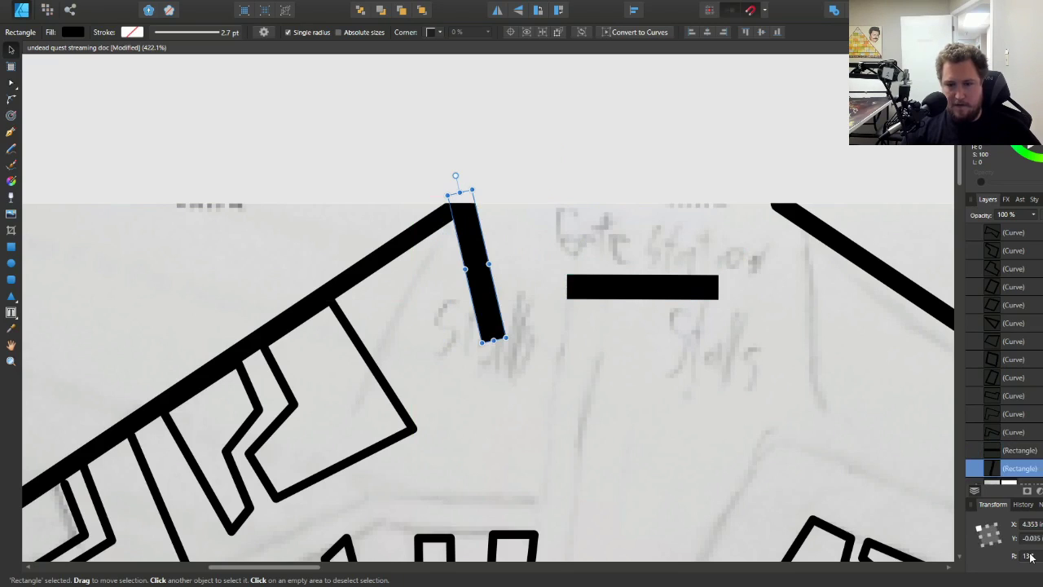
{"action": "key", "text": "ctrl+z"}
- Rotate the other bar to 13.4° and place it at the right wall end
{"action": "left_click", "coordinate": [603, 287]}
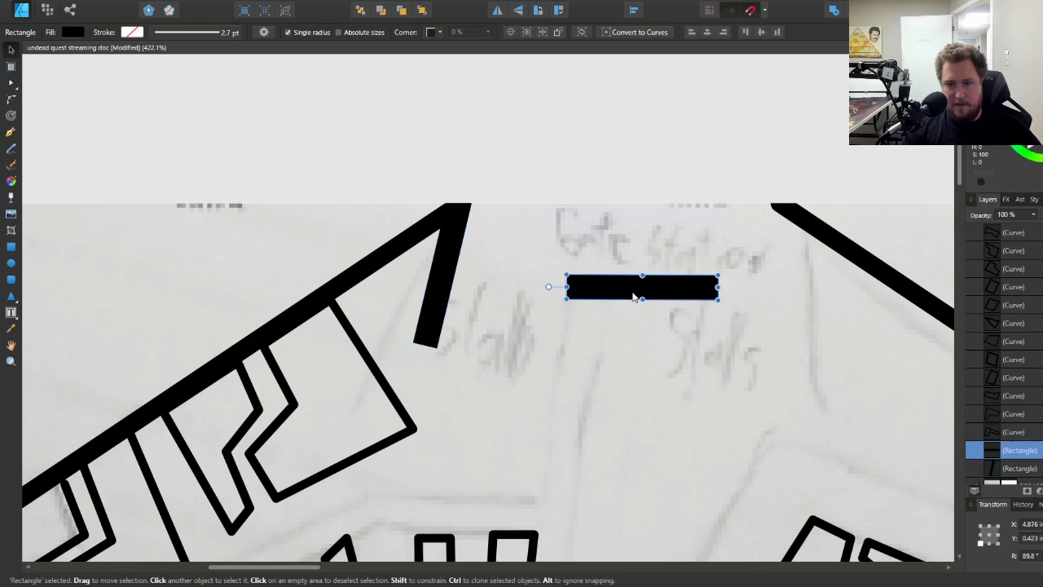
{"action": "left_click", "coordinate": [1029, 555]}
{"action": "type", "text": "13.4"}
{"action": "key", "text": "Return"}
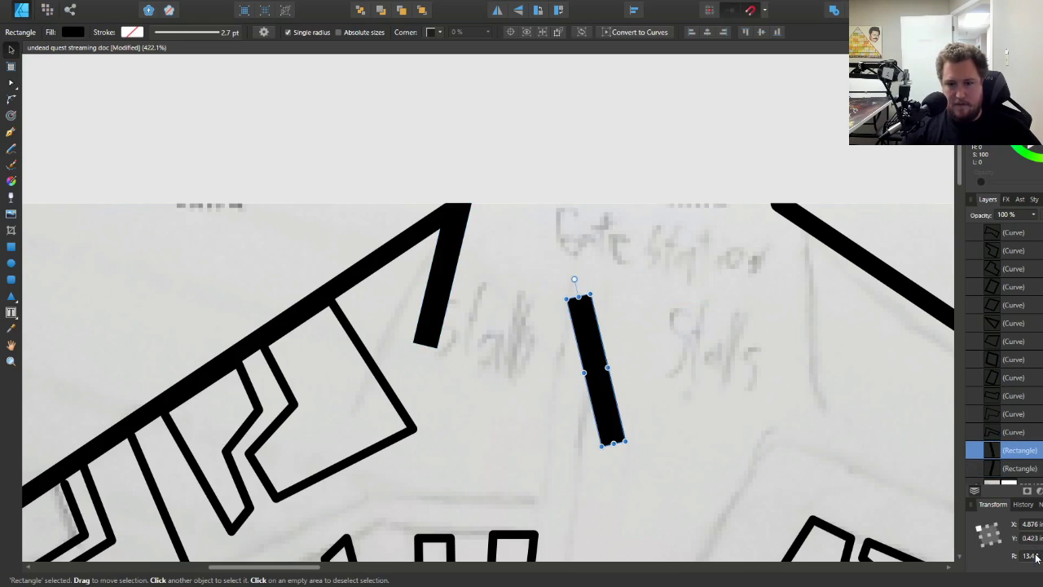
{"action": "left_click_drag", "start_coordinate": [581, 333], "coordinate": [783, 236]}
{"action": "scroll", "coordinate": [616, 365], "scroll_direction": "down", "scroll_amount": 8}
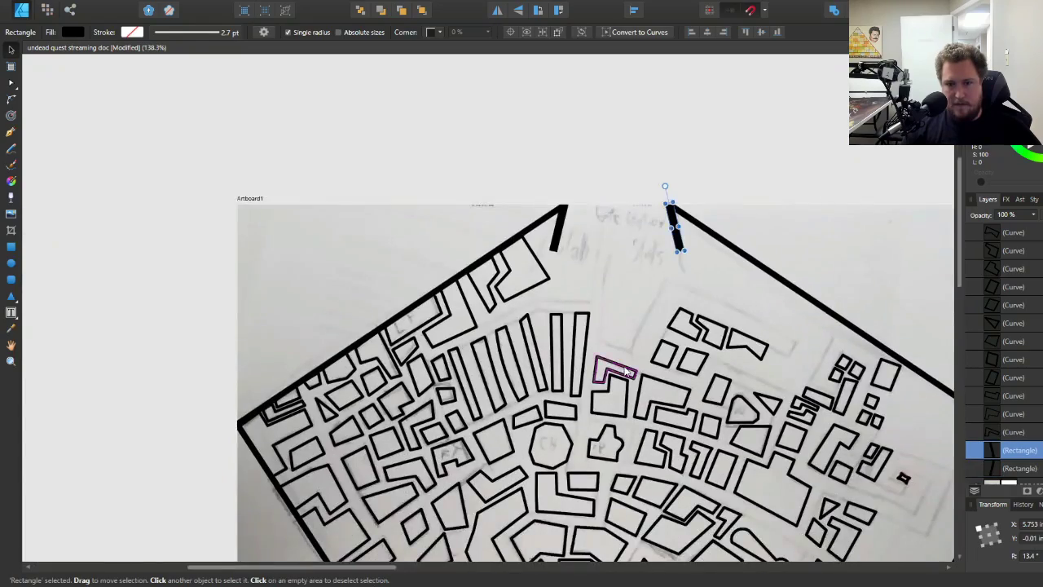
{"action": "scroll", "coordinate": [625, 371], "scroll_direction": "up", "scroll_amount": 5}
{"action": "scroll", "coordinate": [626, 372], "scroll_direction": "down", "scroll_amount": 2}
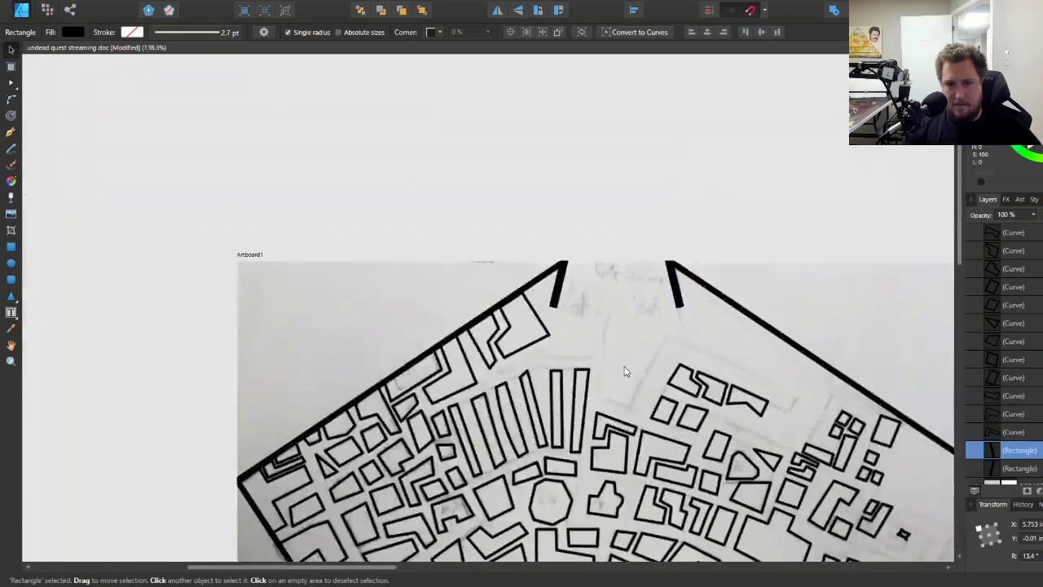
{"action": "scroll", "coordinate": [626, 372], "scroll_direction": "up", "scroll_amount": 3}
{"action": "scroll", "coordinate": [626, 372], "scroll_direction": "down", "scroll_amount": 4}
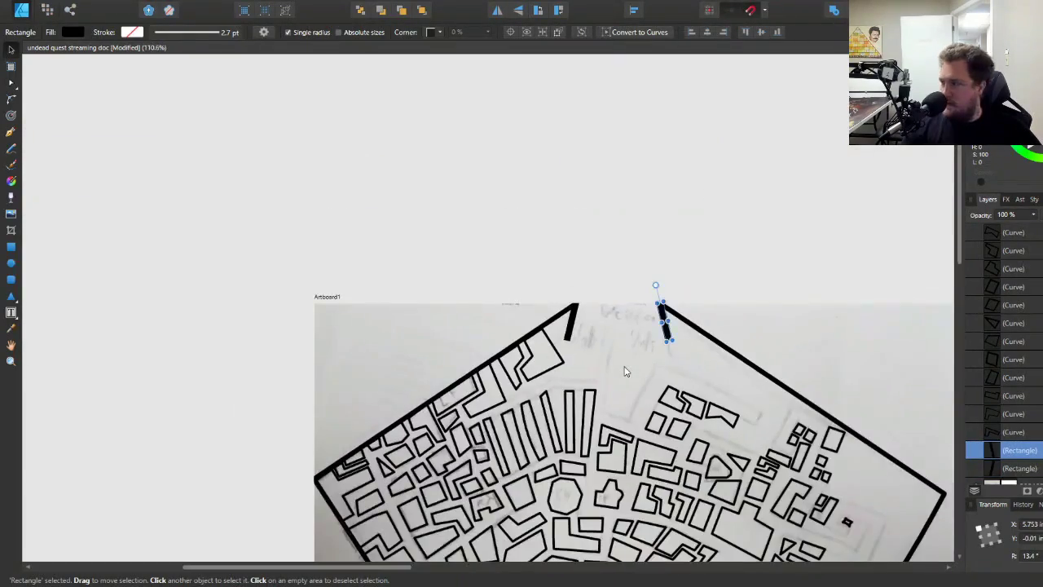
{"action": "scroll", "coordinate": [640, 288], "scroll_direction": "down", "scroll_amount": 3}
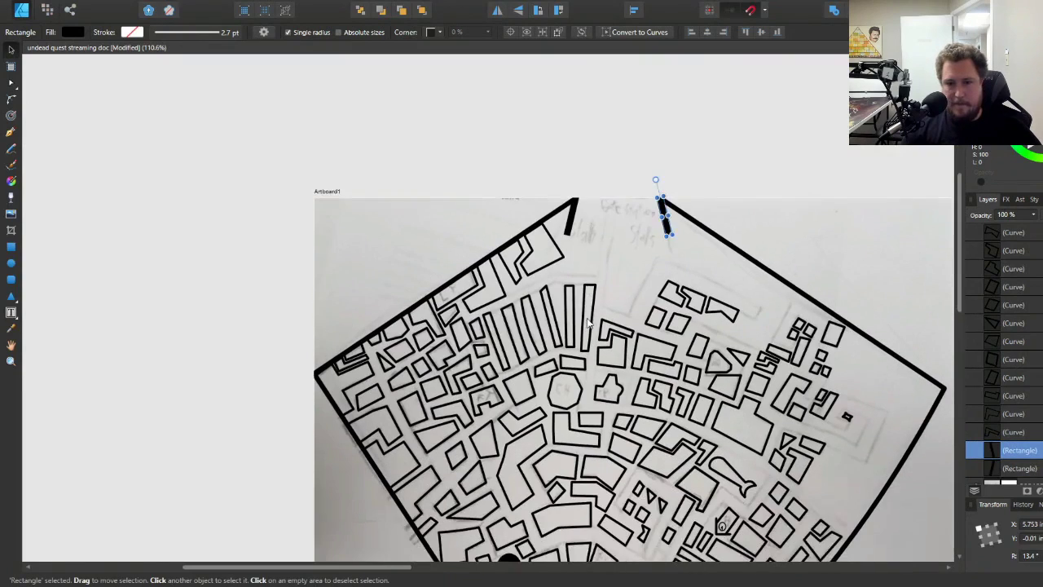
{"action": "scroll", "coordinate": [639, 288], "scroll_direction": "down", "scroll_amount": 2}
{"action": "scroll", "coordinate": [661, 245], "scroll_direction": "up", "scroll_amount": 1}
{"action": "scroll", "coordinate": [684, 210], "scroll_direction": "up", "scroll_amount": 4}
{"action": "scroll", "coordinate": [631, 245], "scroll_direction": "up", "scroll_amount": 1}
{"action": "scroll", "coordinate": [578, 280], "scroll_direction": "up", "scroll_amount": 5}
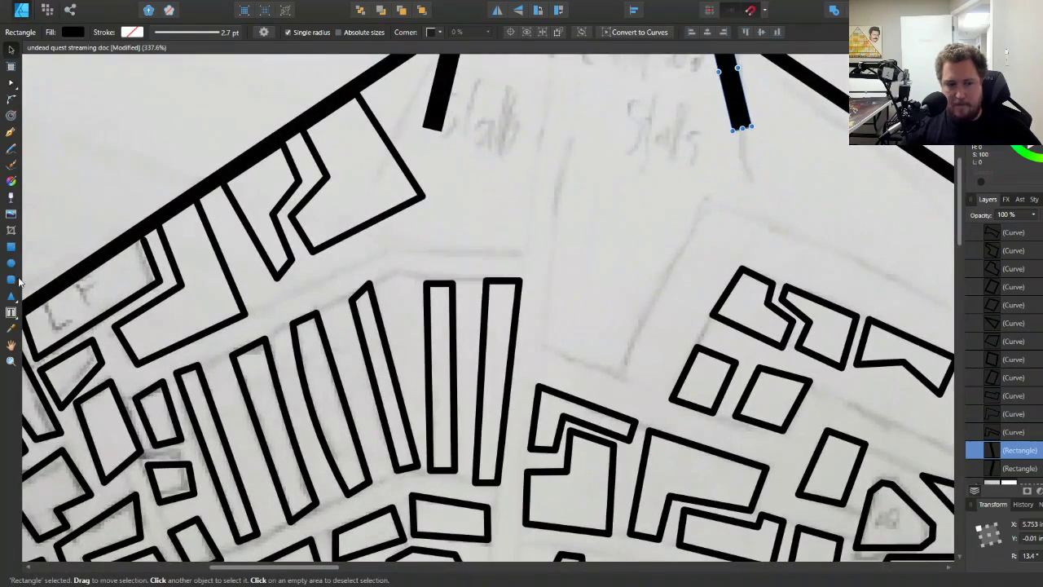
- Trace a four-cornered building outline in the empty block with the Pen tool
{"action": "left_click", "coordinate": [11, 131]}
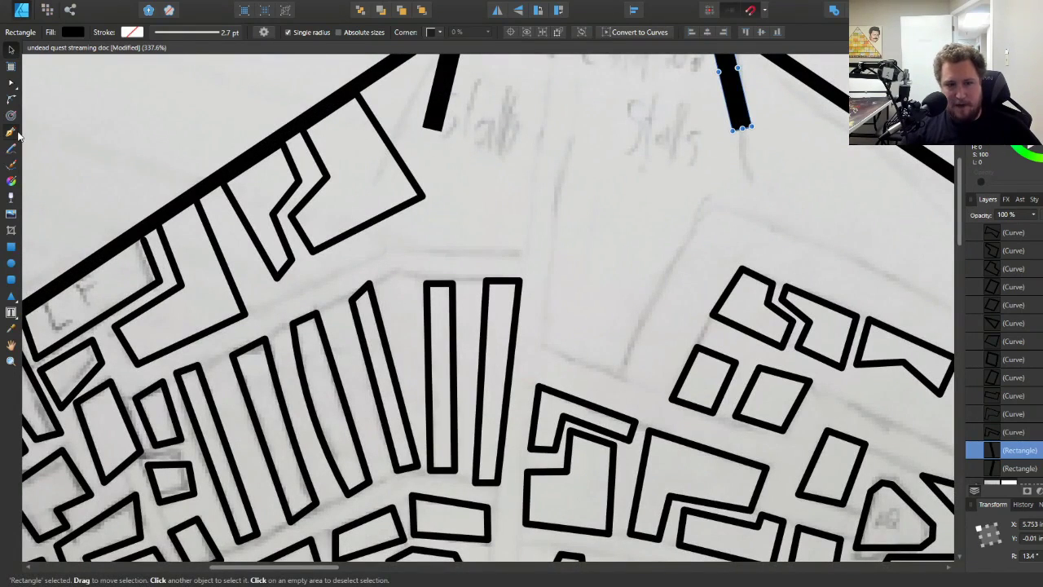
{"action": "left_click", "coordinate": [543, 343]}
{"action": "left_click", "coordinate": [619, 373]}
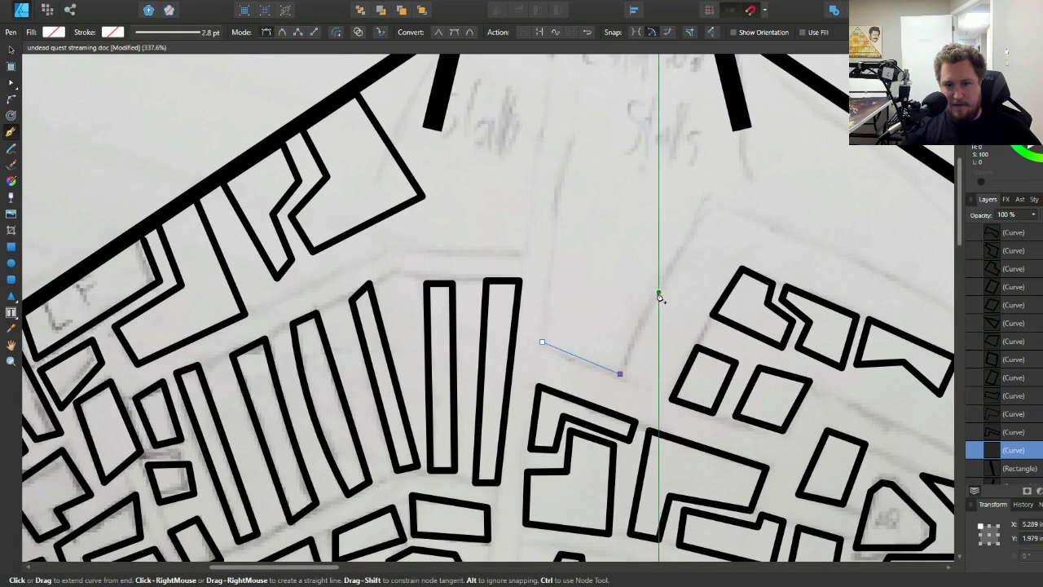
{"action": "left_click", "coordinate": [659, 290]}
{"action": "left_click", "coordinate": [551, 251]}
{"action": "left_click", "coordinate": [542, 342]}
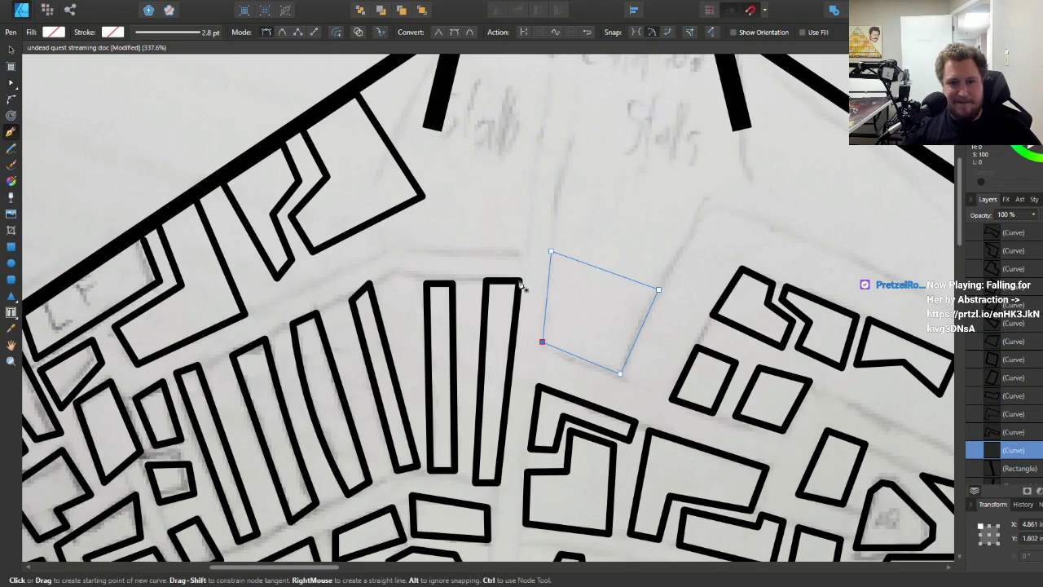
- Reselect the new quadrilateral and give it a thick black stroke
{"action": "key", "text": "v"}
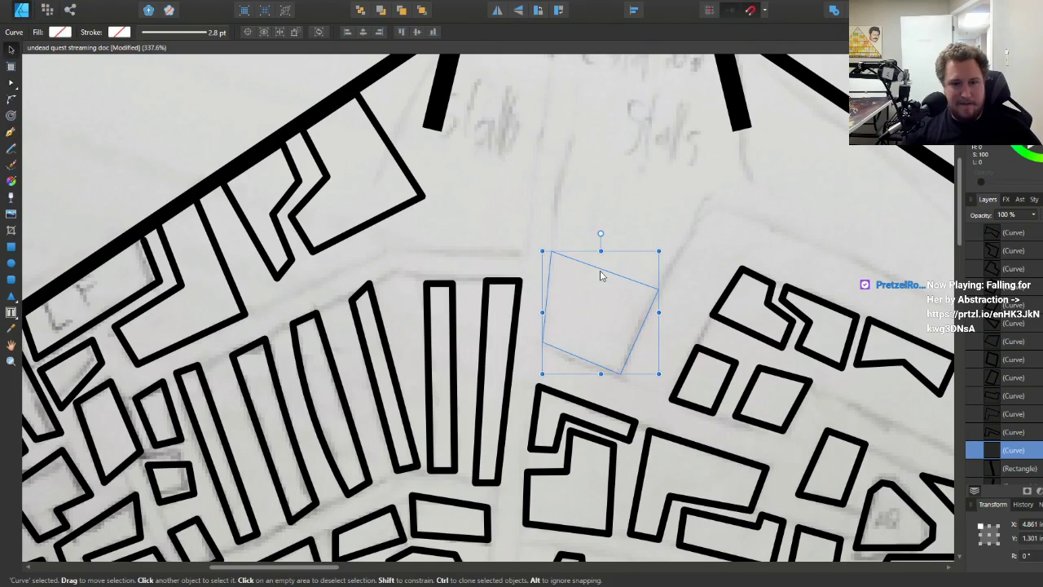
{"action": "left_click", "coordinate": [515, 295]}
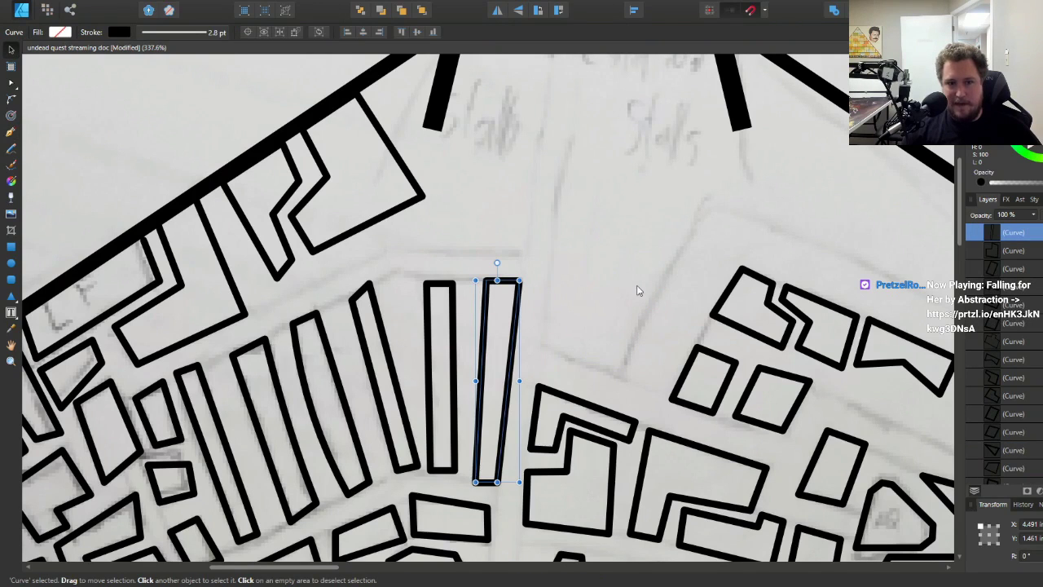
{"action": "left_click", "coordinate": [598, 335]}
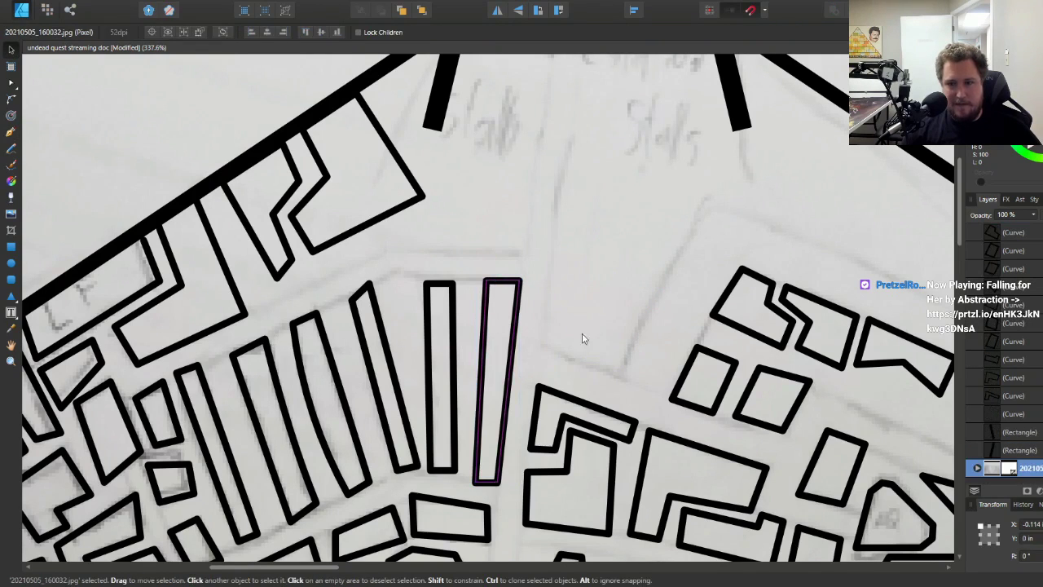
{"action": "left_click", "coordinate": [991, 414]}
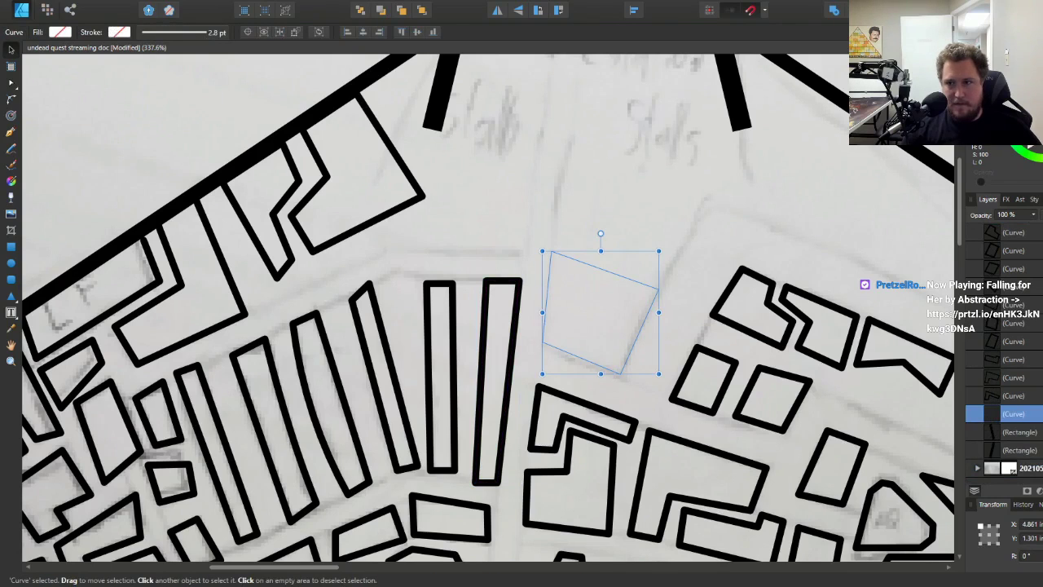
{"action": "left_click", "coordinate": [937, 122]}
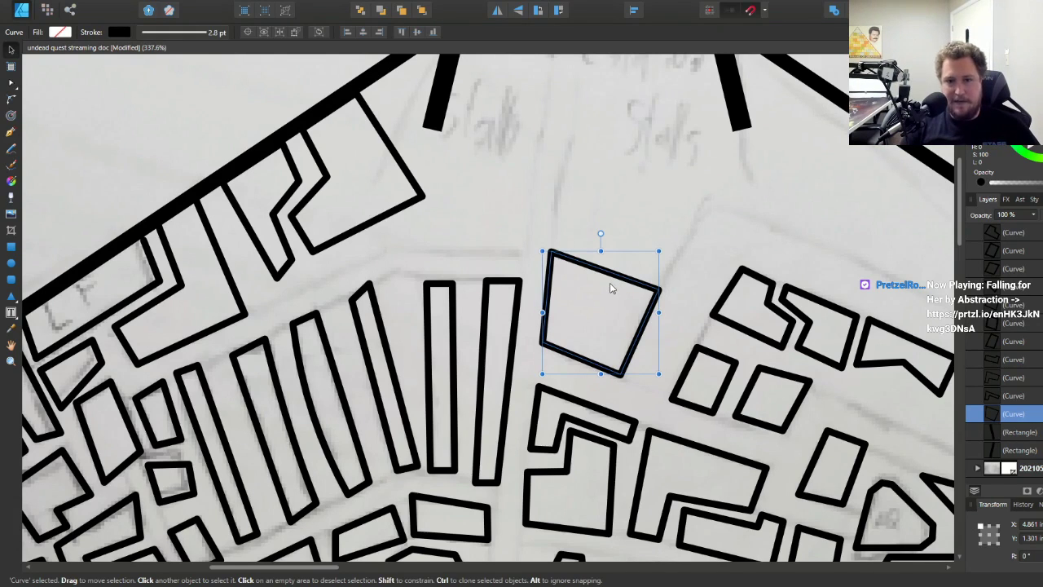
- Duplicate the quadrilateral, move the copy up, and drag its corners onto the sketched building
{"action": "key", "text": "ctrl+j"}
{"action": "left_click_drag", "start_coordinate": [612, 285], "coordinate": [667, 192]}
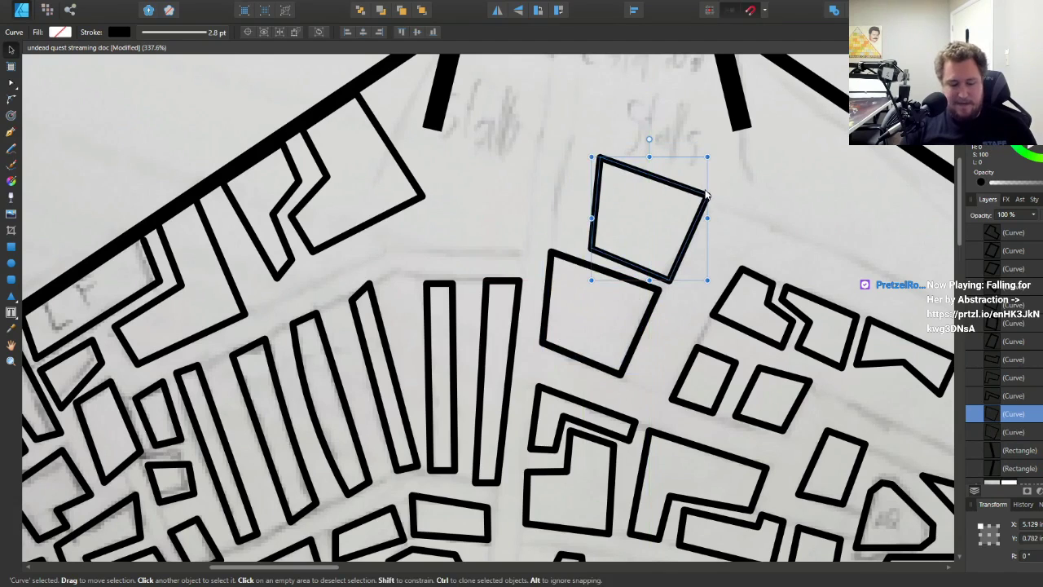
{"action": "left_click", "coordinate": [10, 82]}
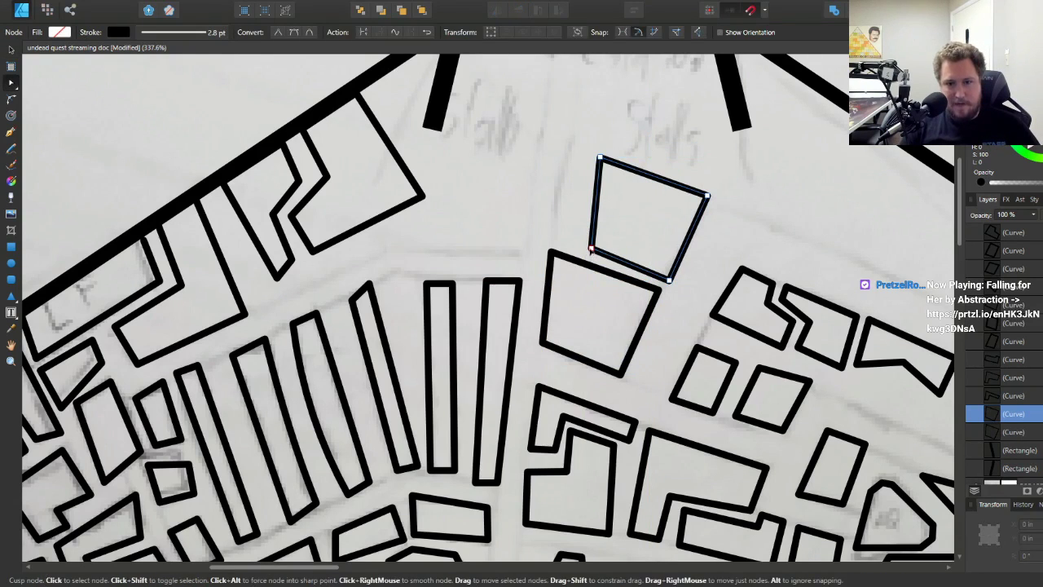
{"action": "left_click_drag", "start_coordinate": [591, 250], "coordinate": [553, 229]}
{"action": "left_click_drag", "start_coordinate": [668, 280], "coordinate": [665, 268]}
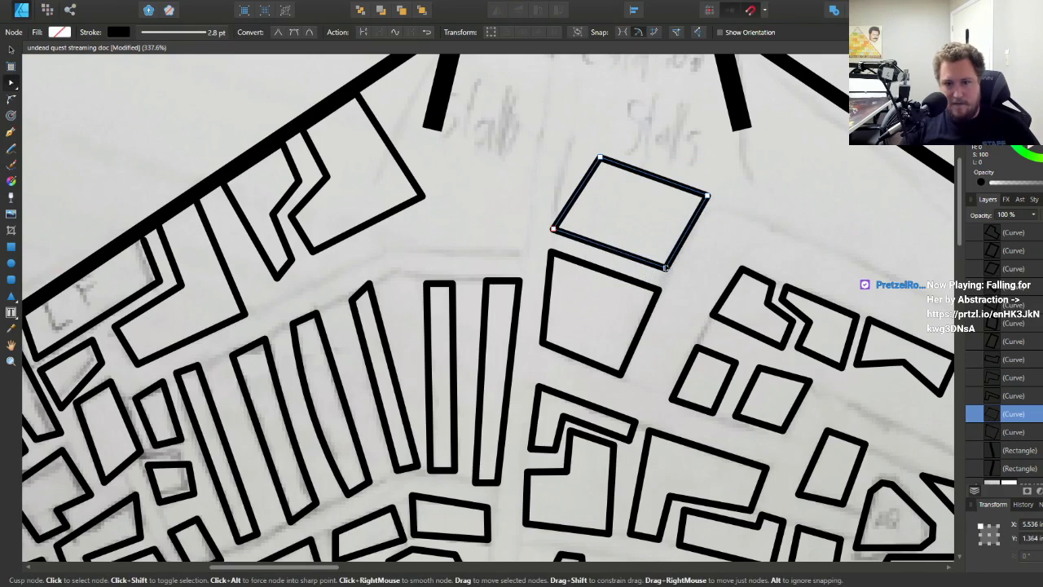
{"action": "left_click_drag", "start_coordinate": [599, 157], "coordinate": [568, 148]}
{"action": "scroll", "coordinate": [809, 364], "scroll_direction": "down", "scroll_amount": 5}
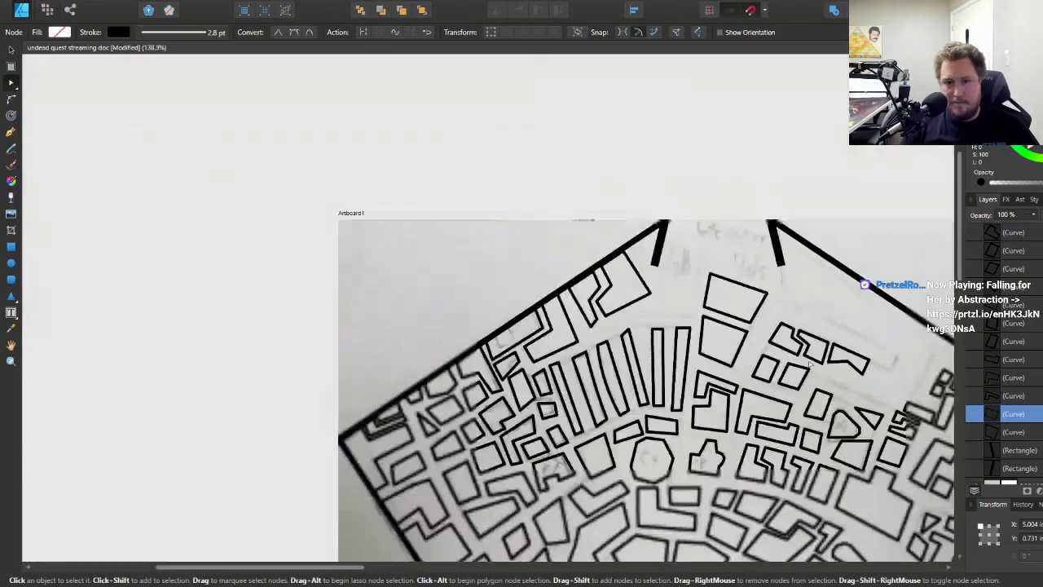
{"action": "scroll", "coordinate": [774, 318], "scroll_direction": "up", "scroll_amount": 5}
{"action": "scroll", "coordinate": [751, 275], "scroll_direction": "down", "scroll_amount": 2}
{"action": "scroll", "coordinate": [752, 275], "scroll_direction": "right", "scroll_amount": 2}
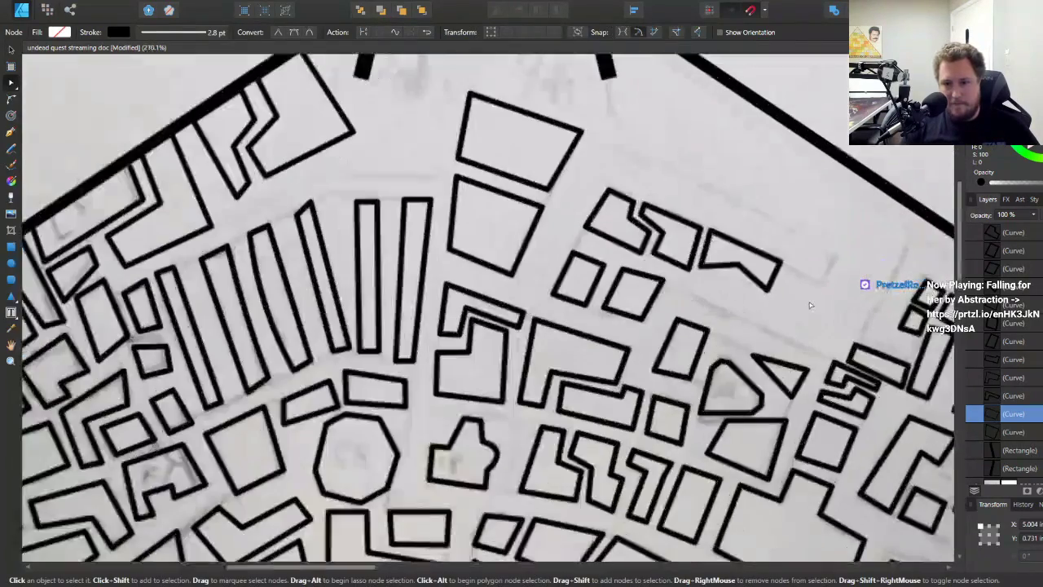
{"action": "scroll", "coordinate": [810, 305], "scroll_direction": "down", "scroll_amount": 1}
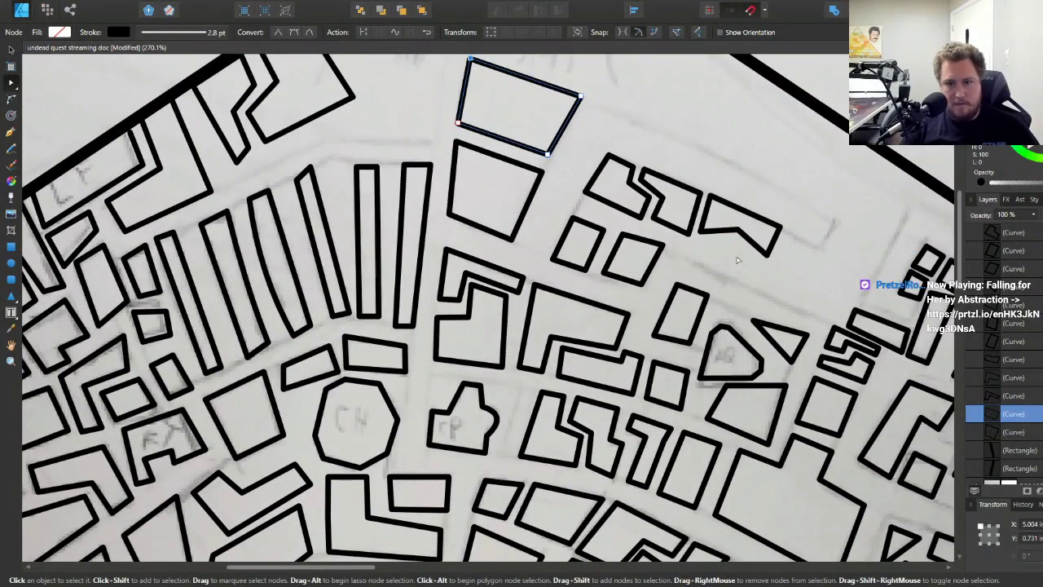
- Trace a small quadrilateral building outline with the Pen tool
{"action": "left_click", "coordinate": [692, 263]}
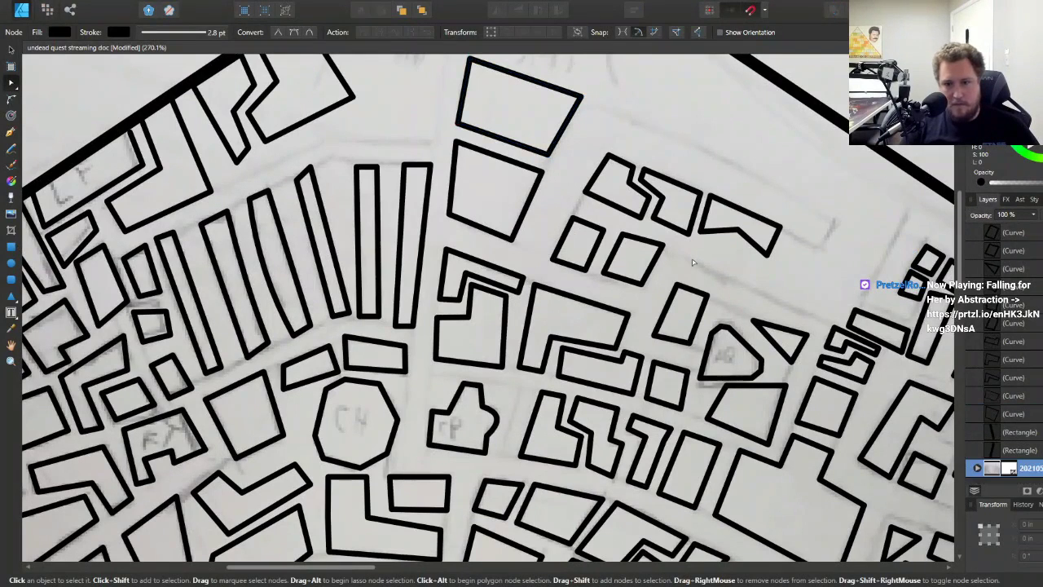
{"action": "left_click", "coordinate": [10, 131]}
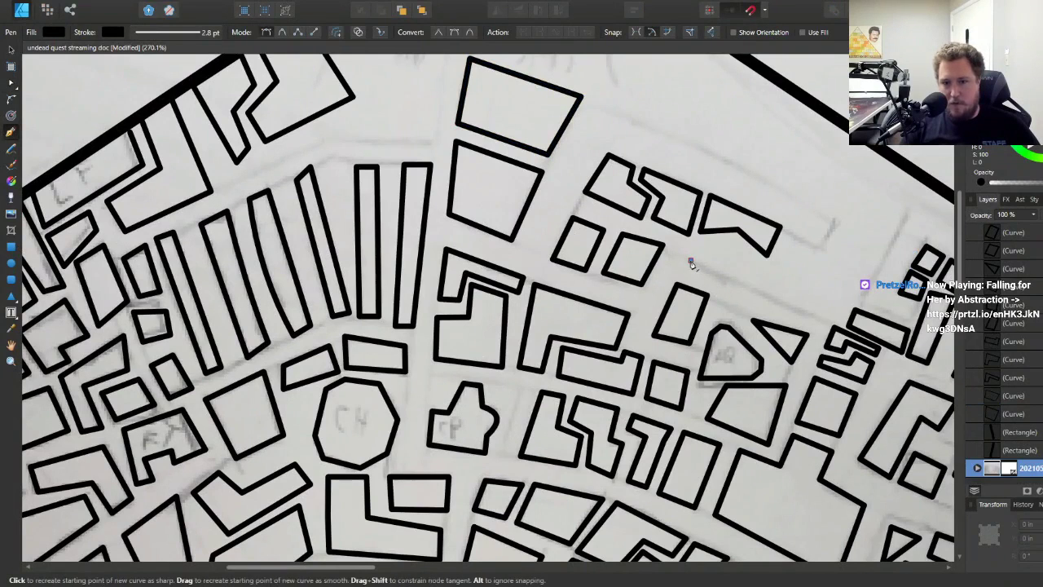
{"action": "left_click_drag", "start_coordinate": [691, 259], "coordinate": [695, 246]}
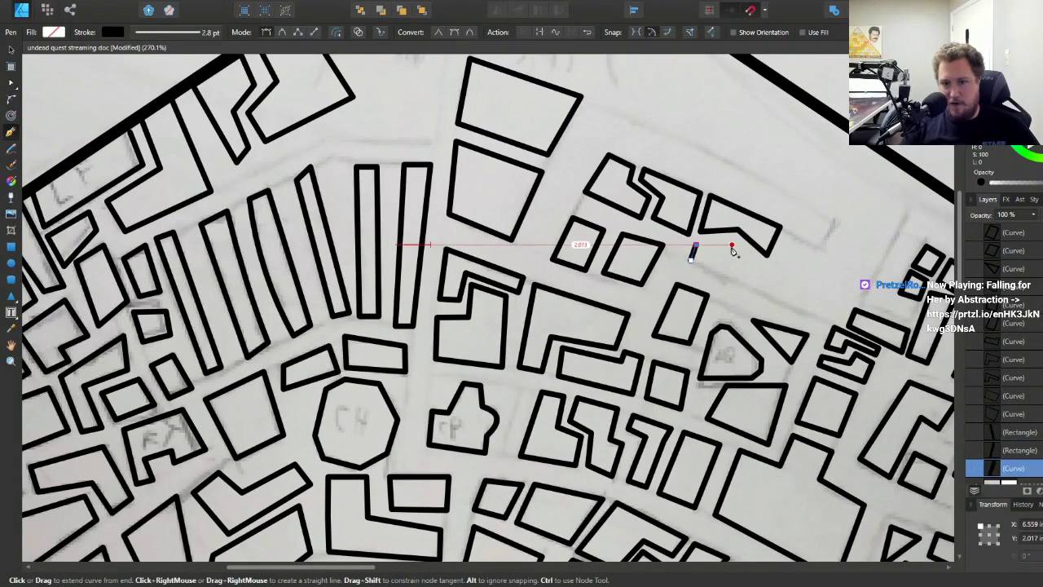
{"action": "left_click", "coordinate": [732, 246]}
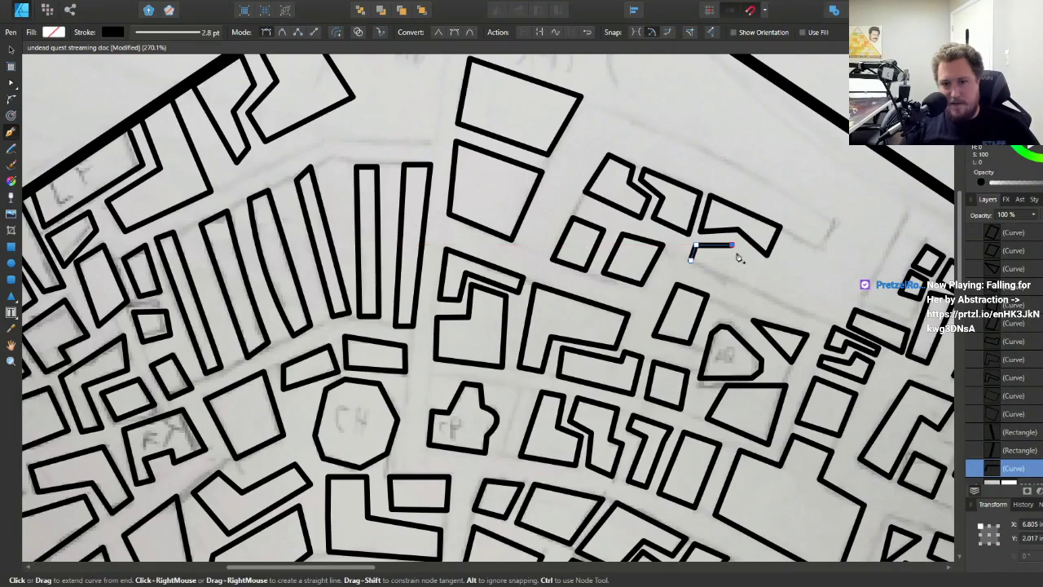
{"action": "left_click", "coordinate": [760, 267]}
{"action": "left_click", "coordinate": [756, 285]}
{"action": "left_click", "coordinate": [691, 259]}
{"action": "scroll", "coordinate": [751, 279], "scroll_direction": "down", "scroll_amount": 5}
{"action": "scroll", "coordinate": [782, 281], "scroll_direction": "up", "scroll_amount": 5}
{"action": "key", "text": "a"}
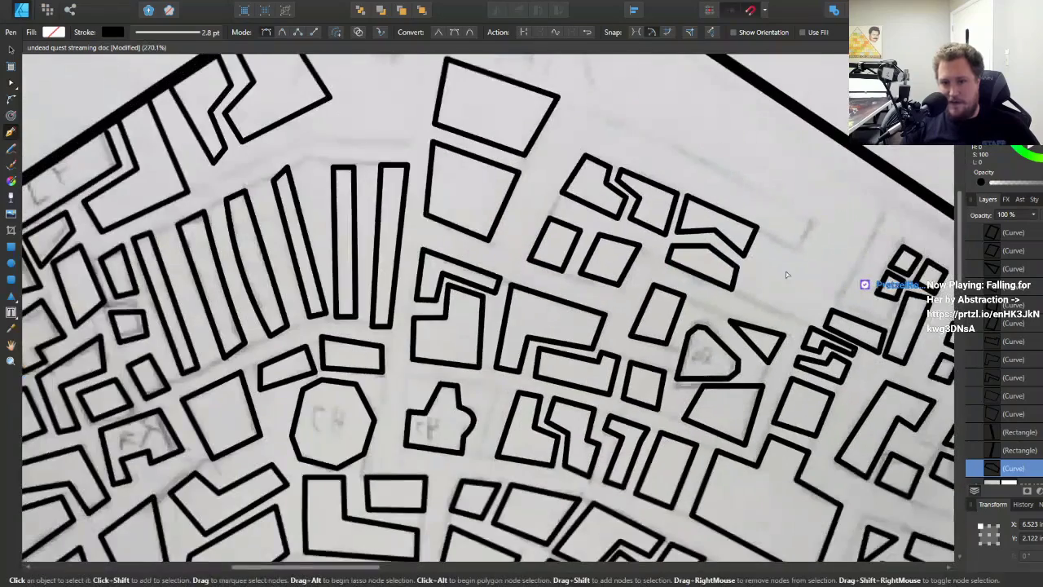
- Trace a pentagon-shaped building outline below the gate
{"action": "key", "text": "p"}
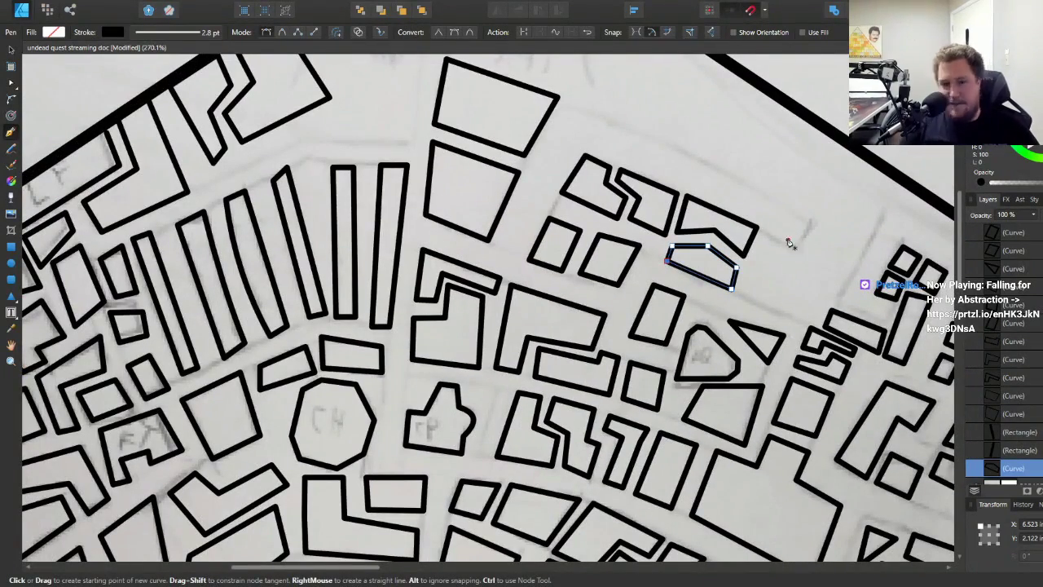
{"action": "scroll", "coordinate": [791, 239], "scroll_direction": "down", "scroll_amount": 5}
{"action": "key", "text": "a"}
{"action": "scroll", "coordinate": [793, 242], "scroll_direction": "up", "scroll_amount": 5}
{"action": "scroll", "coordinate": [731, 230], "scroll_direction": "down", "scroll_amount": 5}
{"action": "scroll", "coordinate": [730, 231], "scroll_direction": "up", "scroll_amount": 5}
{"action": "key", "text": "p"}
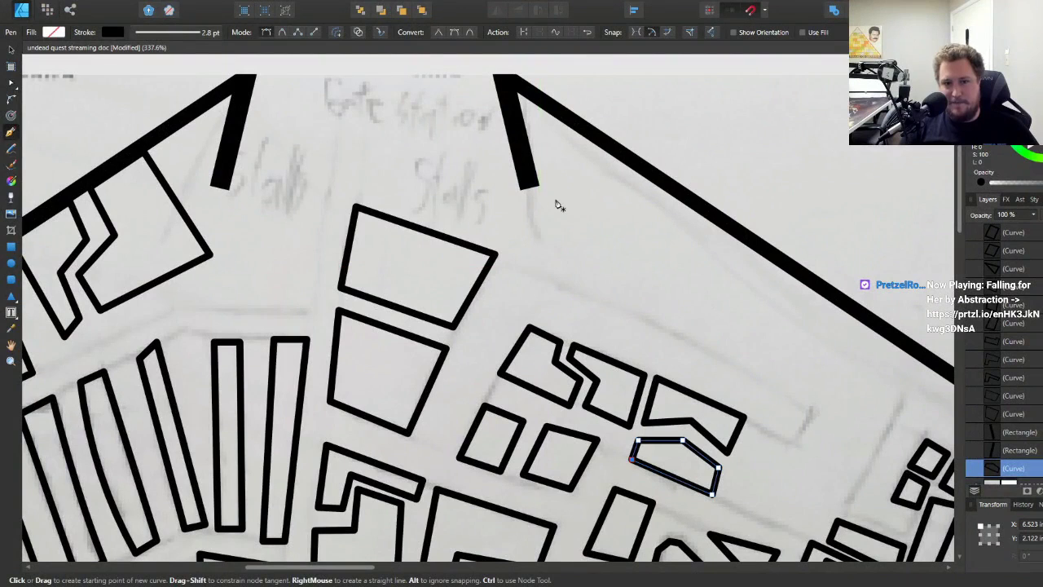
{"action": "left_click", "coordinate": [561, 226]}
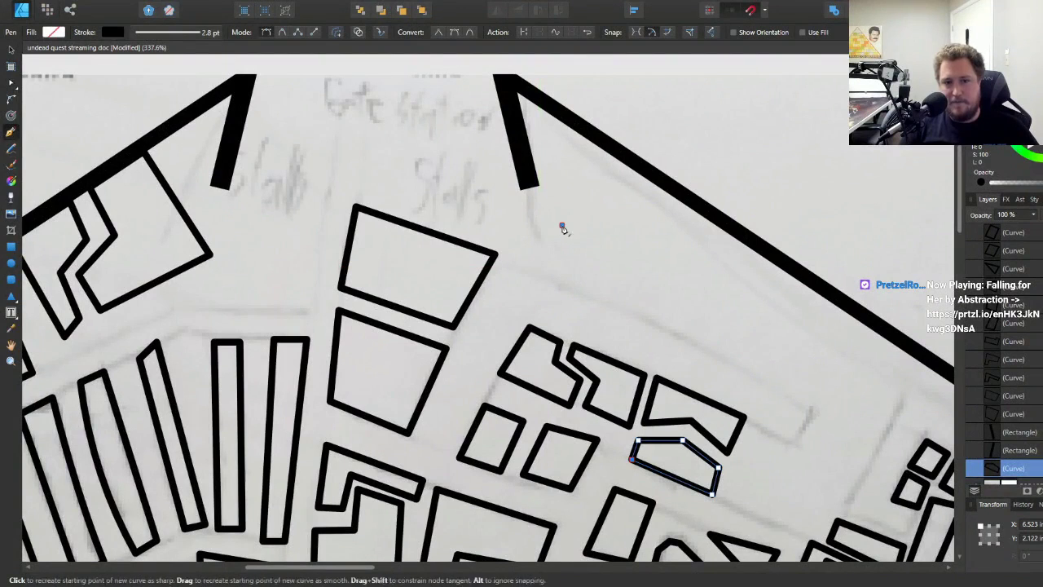
{"action": "left_click", "coordinate": [539, 278]}
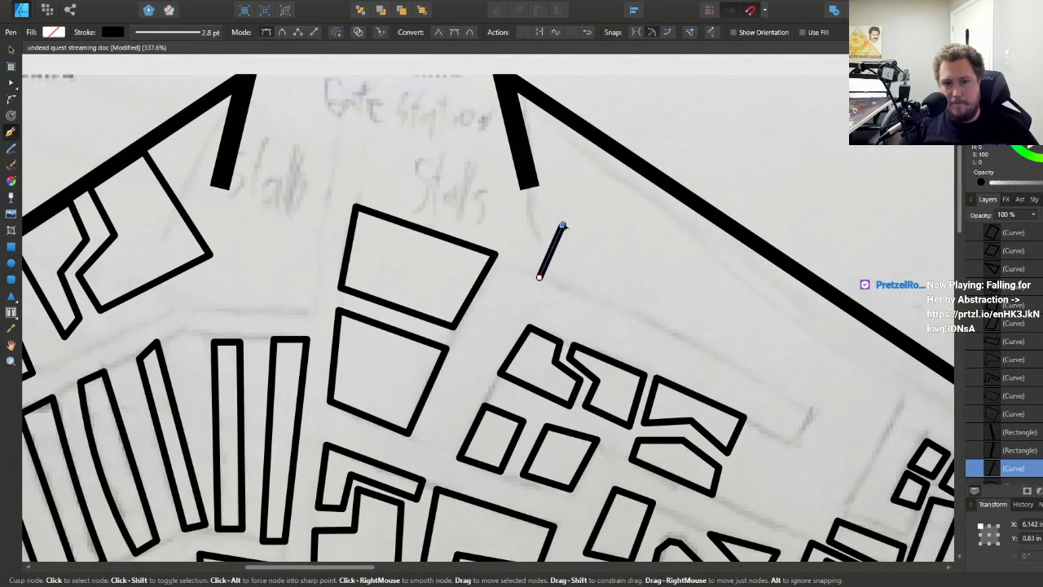
{"action": "left_click", "coordinate": [598, 216]}
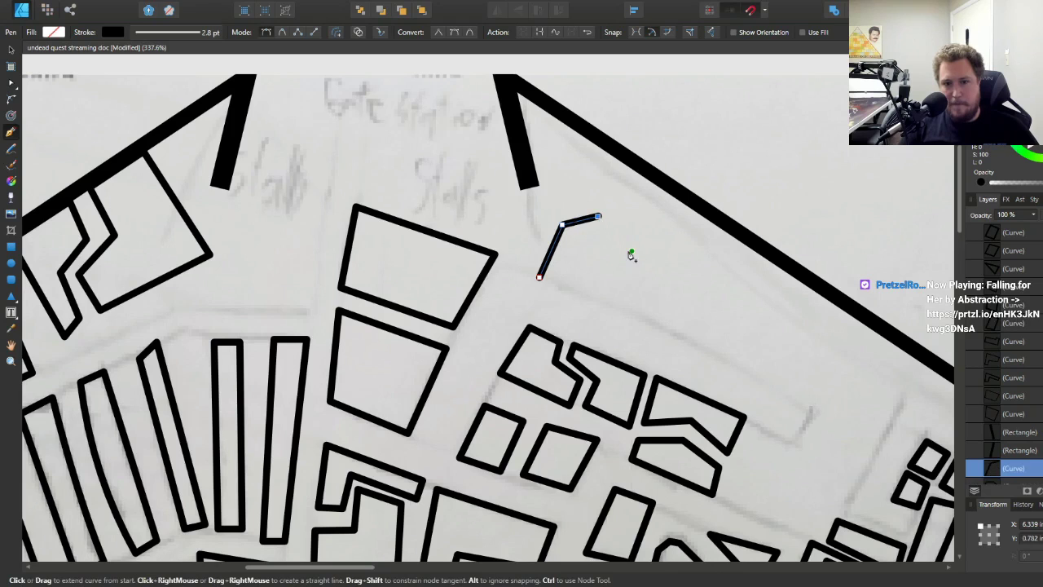
{"action": "left_click", "coordinate": [632, 254]}
{"action": "left_click", "coordinate": [616, 305]}
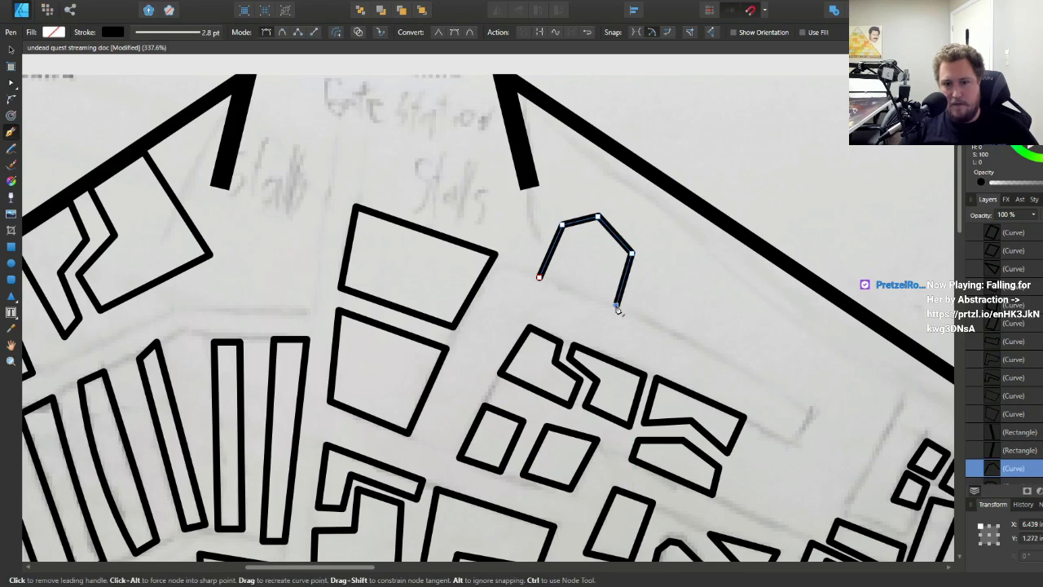
{"action": "left_click", "coordinate": [539, 279]}
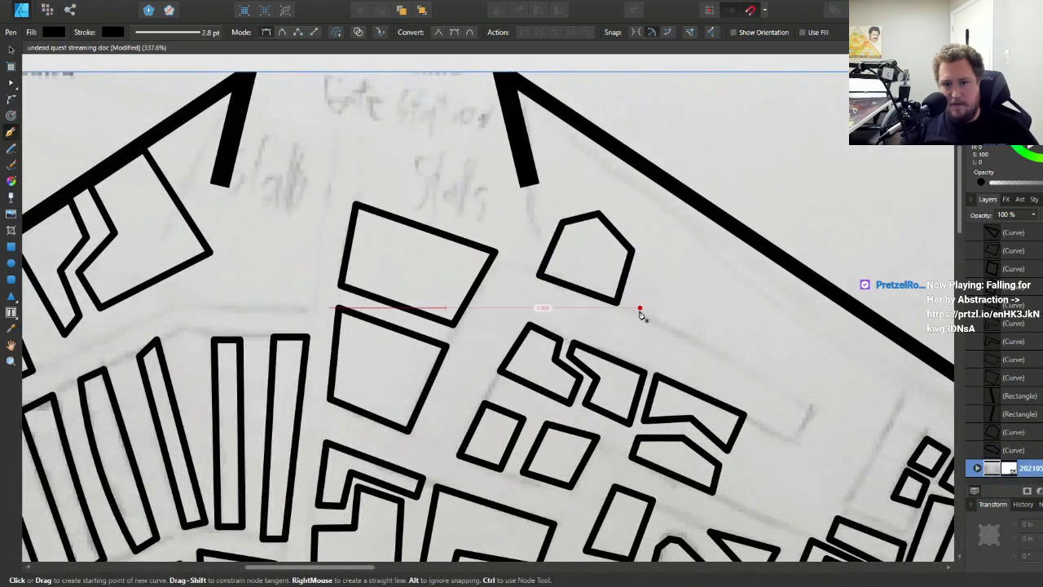
- Trace a six-cornered block outline against the city wall and nudge its bottom corner into place
{"action": "left_click", "coordinate": [636, 308]}
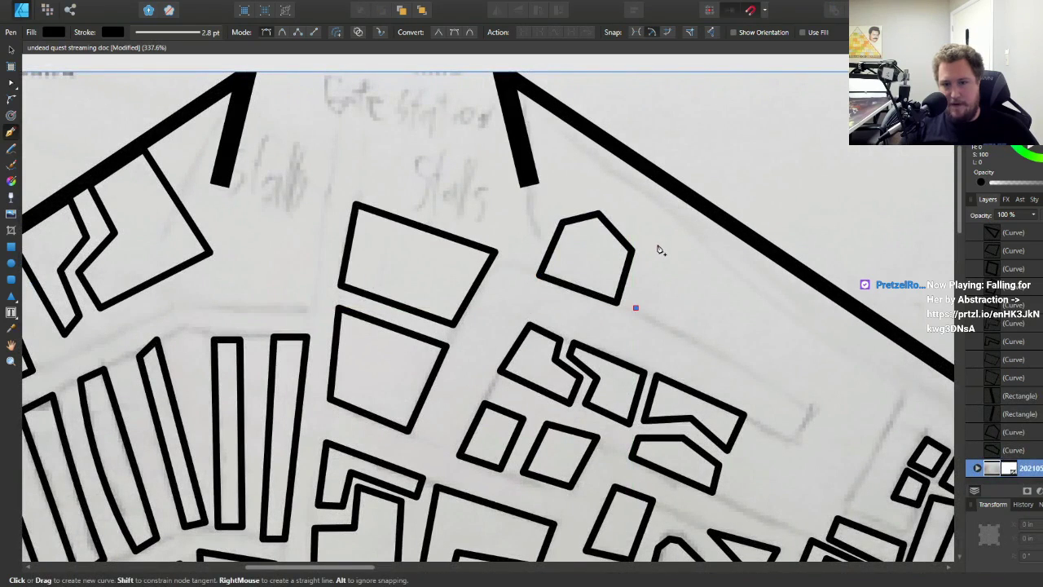
{"action": "left_click", "coordinate": [659, 243]}
{"action": "left_click", "coordinate": [613, 199]}
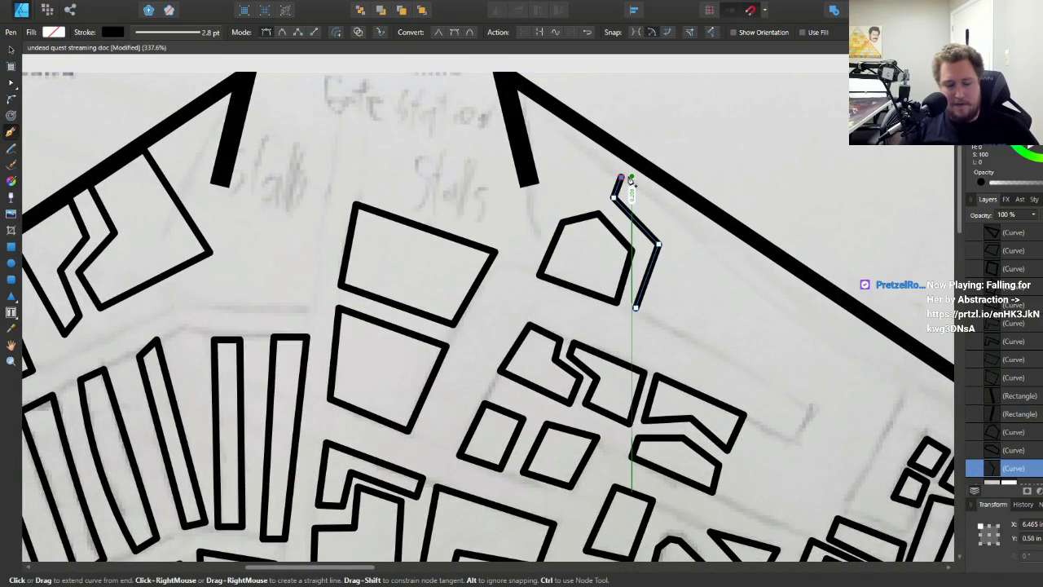
{"action": "left_click", "coordinate": [631, 163]}
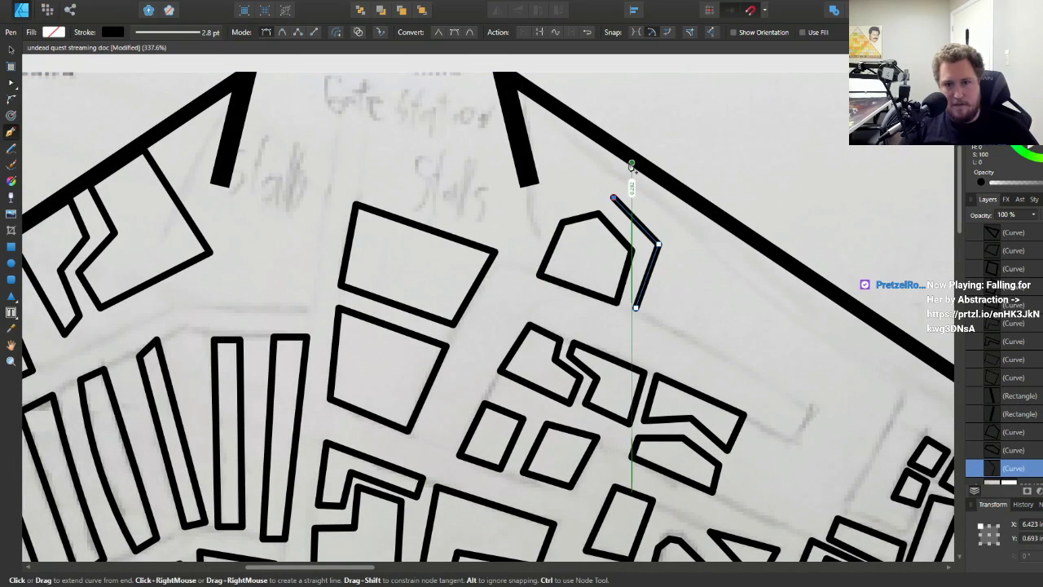
{"action": "left_click", "coordinate": [726, 229]}
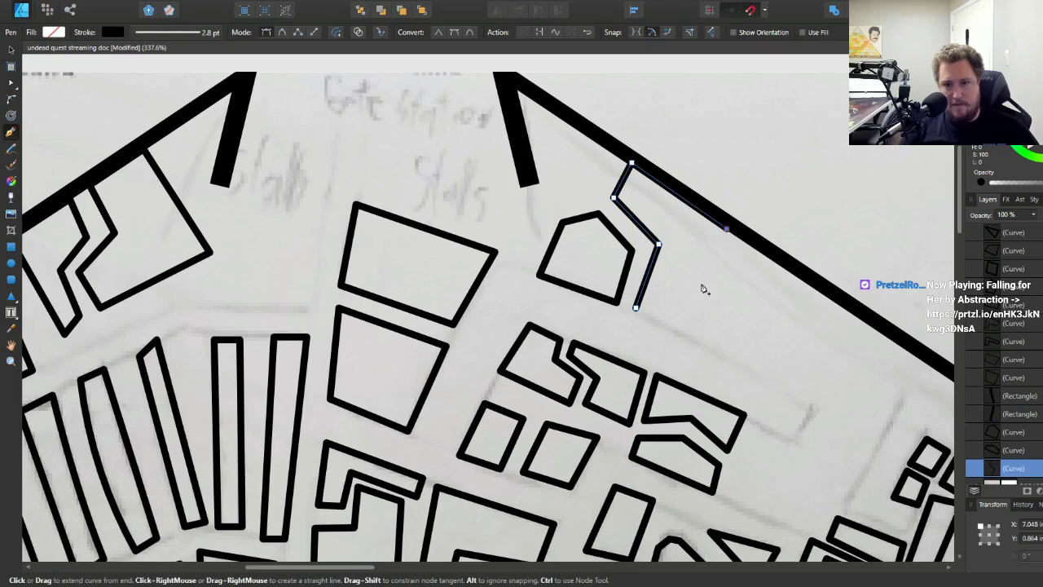
{"action": "left_click", "coordinate": [685, 324]}
{"action": "left_click", "coordinate": [636, 308]}
{"action": "left_click_drag", "start_coordinate": [685, 325], "coordinate": [684, 331]}
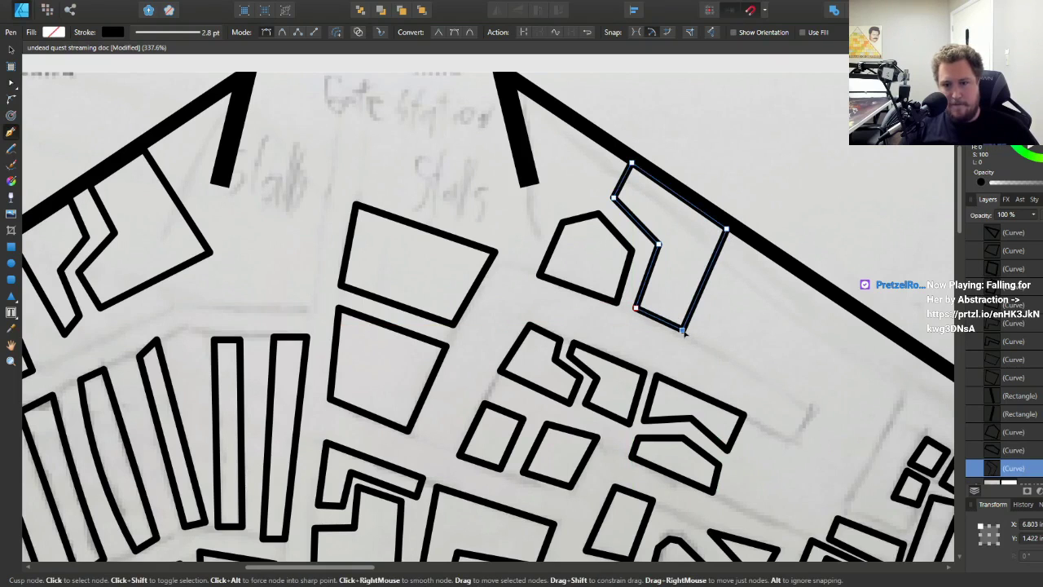
- Trace an L-shaped building outline running along the diagonal city wall
{"action": "scroll", "coordinate": [684, 338], "scroll_direction": "down", "scroll_amount": 5}
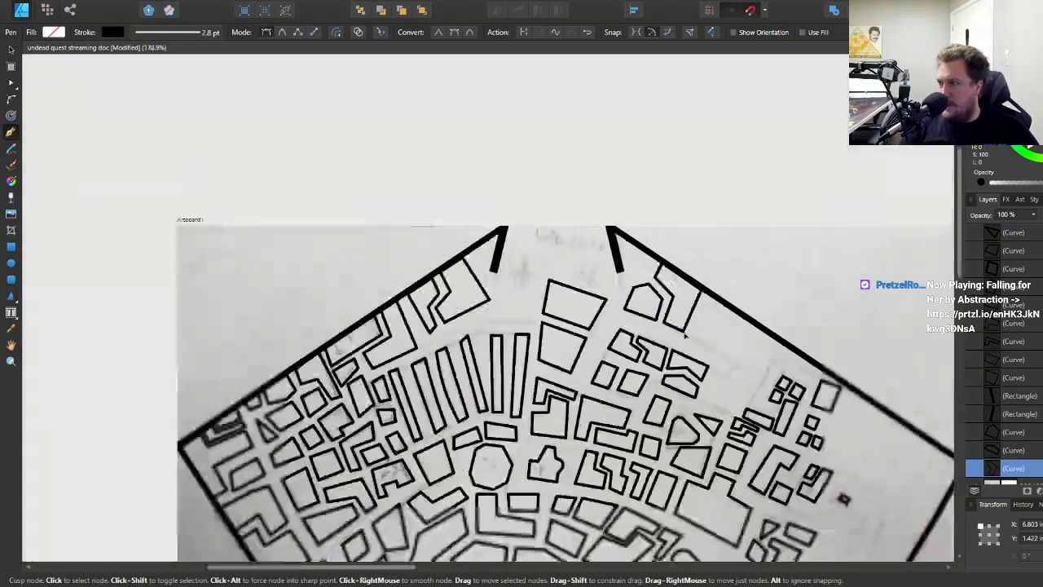
{"action": "scroll", "coordinate": [694, 352], "scroll_direction": "down", "scroll_amount": 2}
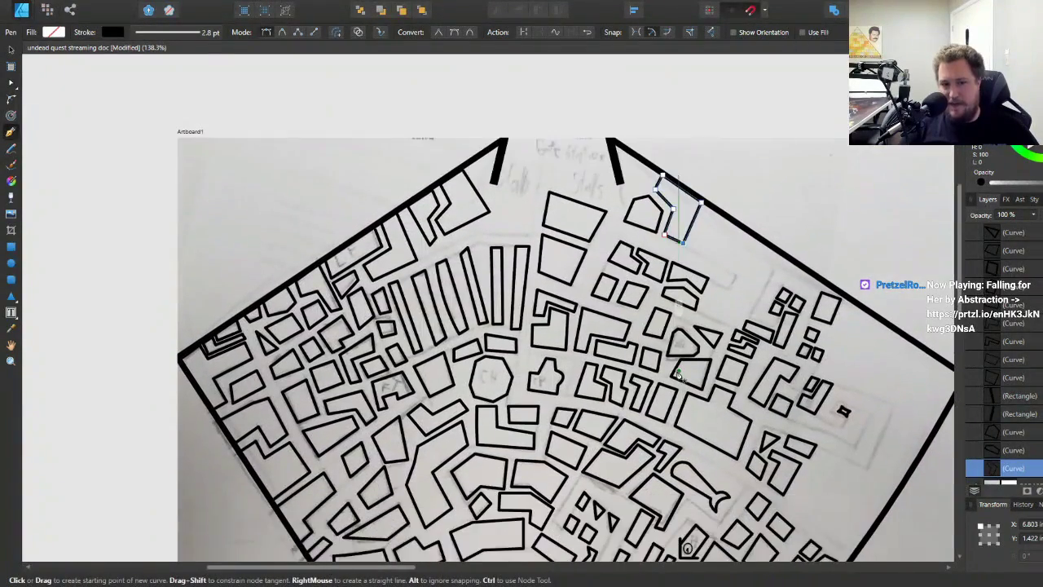
{"action": "scroll", "coordinate": [717, 326], "scroll_direction": "up", "scroll_amount": 5}
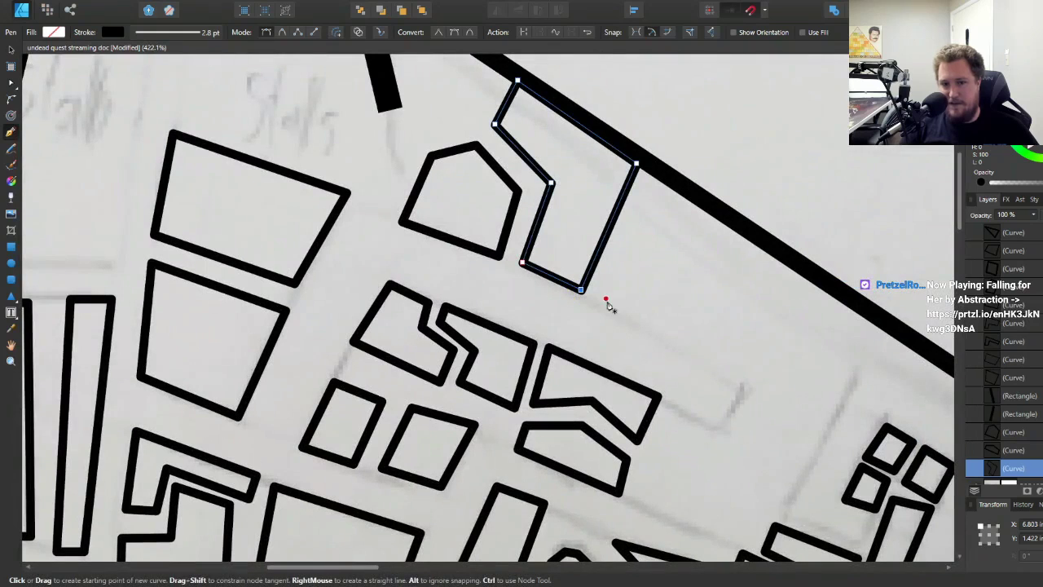
{"action": "key", "text": "Escape"}
{"action": "left_click", "coordinate": [613, 312]}
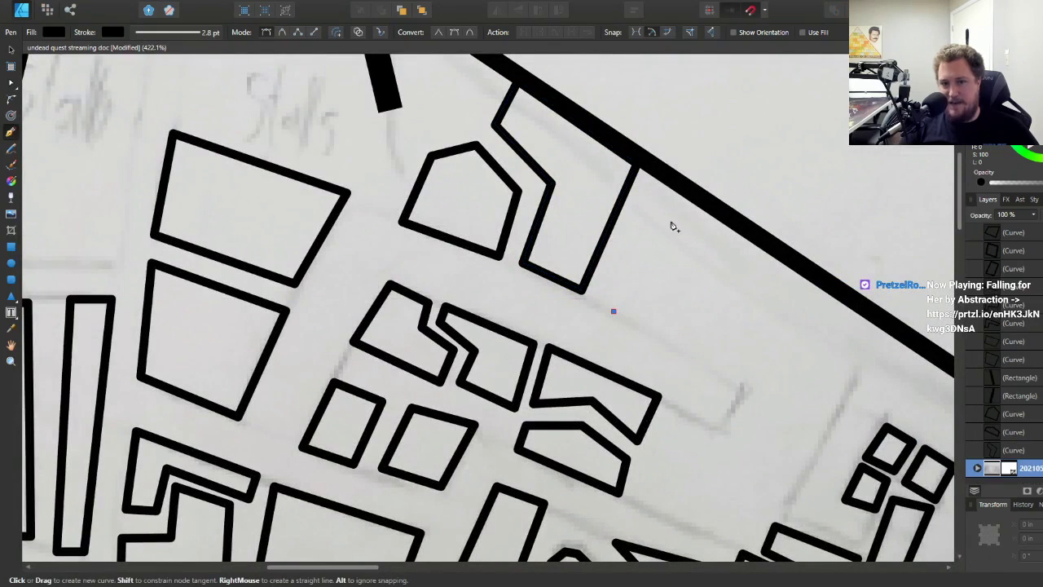
{"action": "left_click", "coordinate": [685, 196]}
{"action": "left_click", "coordinate": [779, 256]}
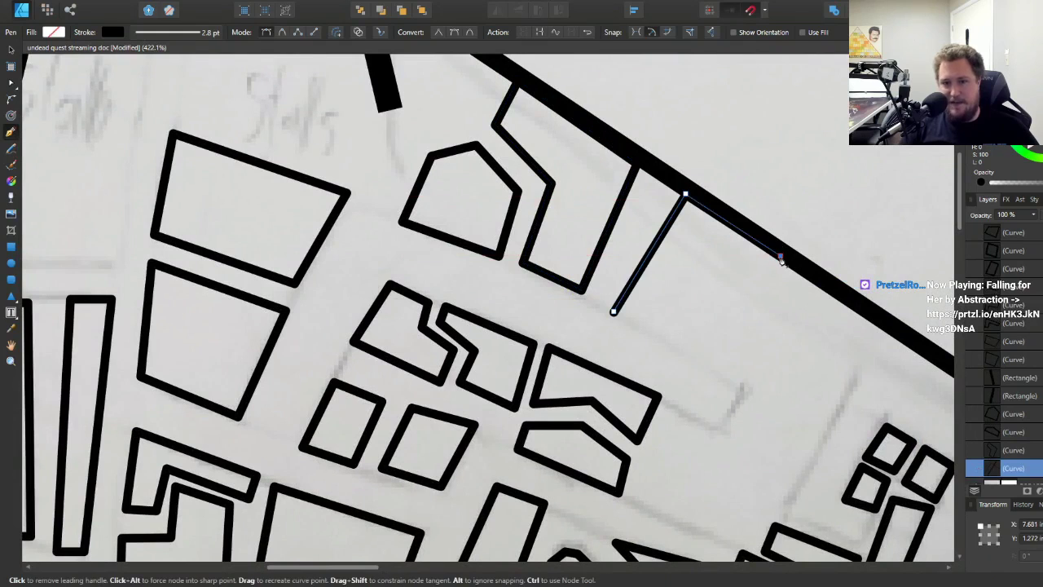
{"action": "left_click", "coordinate": [743, 300]}
{"action": "left_click", "coordinate": [683, 274]}
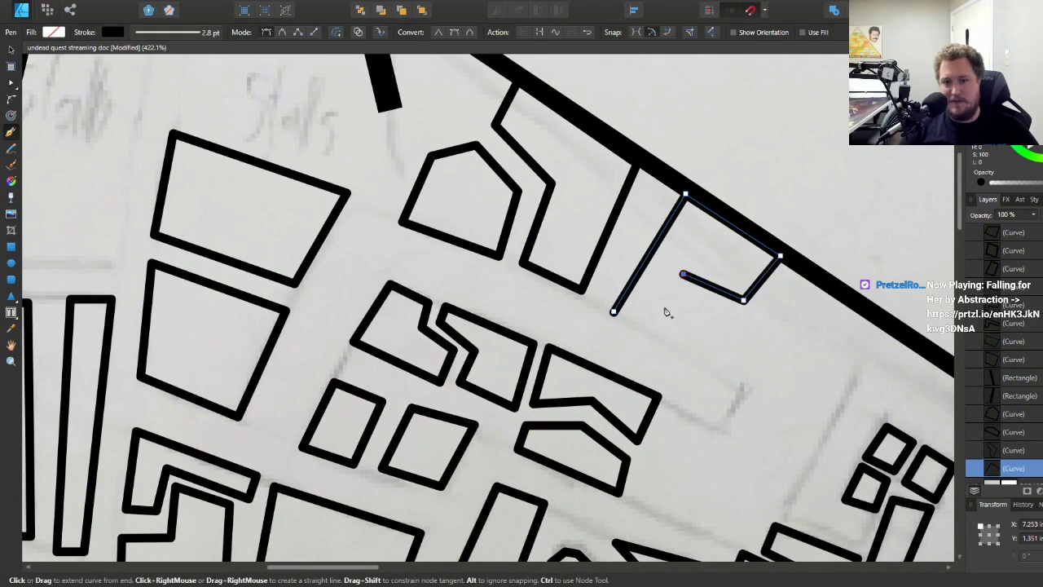
{"action": "left_click", "coordinate": [644, 329]}
{"action": "left_click", "coordinate": [613, 311]}
- Begin tracing another building outline over the sketched block below
{"action": "scroll", "coordinate": [652, 335], "scroll_direction": "down", "scroll_amount": 3}
{"action": "scroll", "coordinate": [673, 344], "scroll_direction": "up", "scroll_amount": 2}
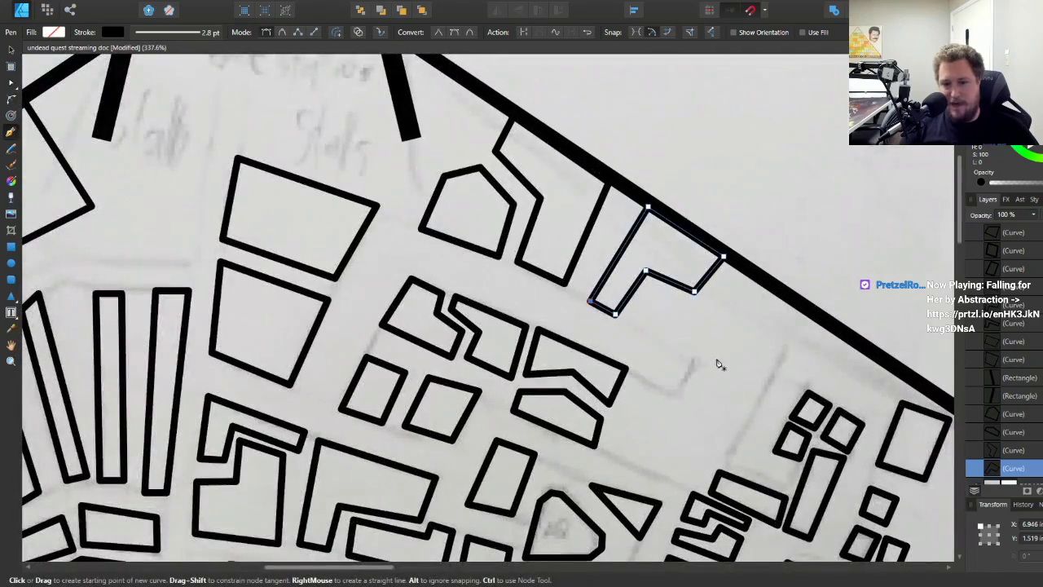
{"action": "scroll", "coordinate": [722, 356], "scroll_direction": "down", "scroll_amount": 3}
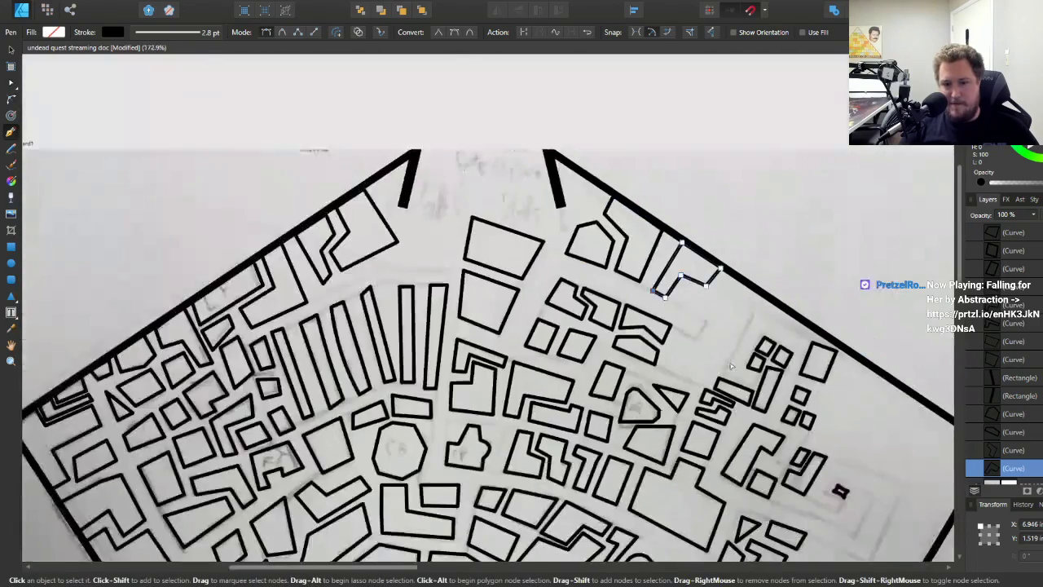
{"action": "scroll", "coordinate": [733, 366], "scroll_direction": "up", "scroll_amount": 3}
{"action": "scroll", "coordinate": [670, 308], "scroll_direction": "down", "scroll_amount": 1}
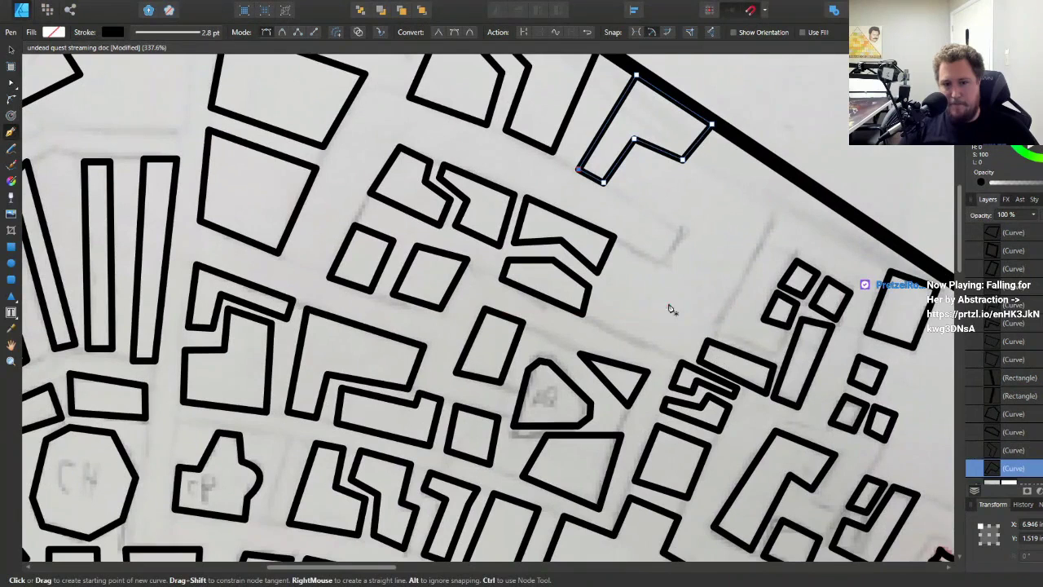
{"action": "left_click", "coordinate": [633, 250]}
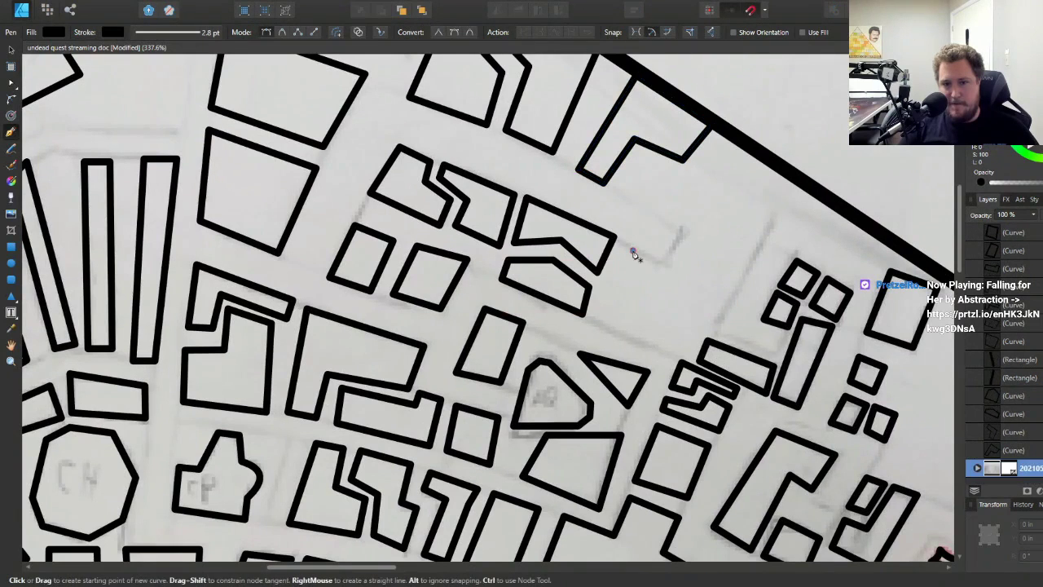
{"action": "left_click", "coordinate": [614, 325]}
{"action": "left_click", "coordinate": [671, 352]}
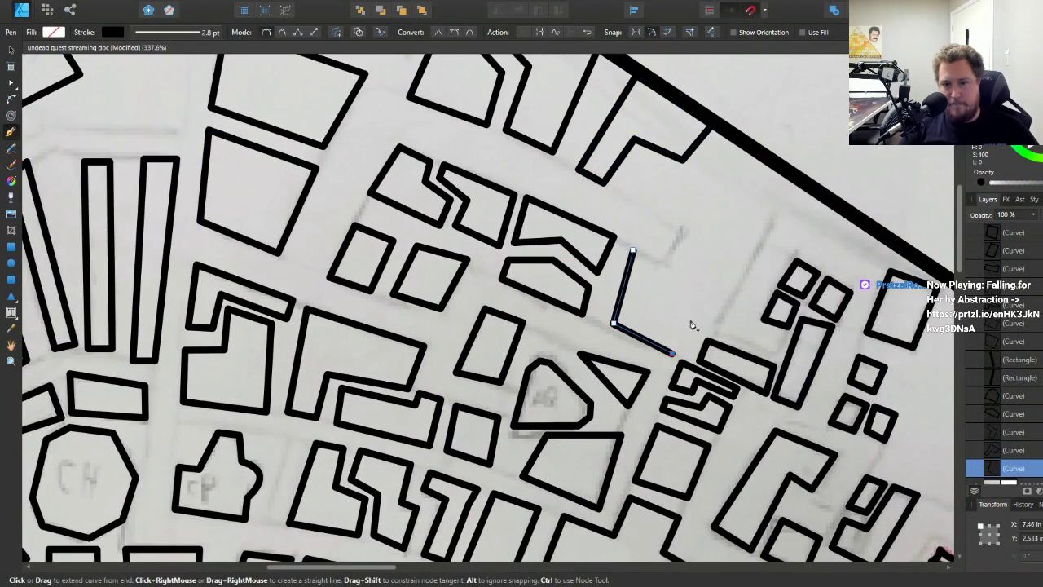
{"action": "left_click", "coordinate": [720, 318]}
{"action": "left_click", "coordinate": [733, 287]}
- Close the previous building outline on its start node and adjust the zoom
{"action": "left_click", "coordinate": [633, 250]}
{"action": "scroll", "coordinate": [693, 269], "scroll_direction": "down", "scroll_amount": 5}
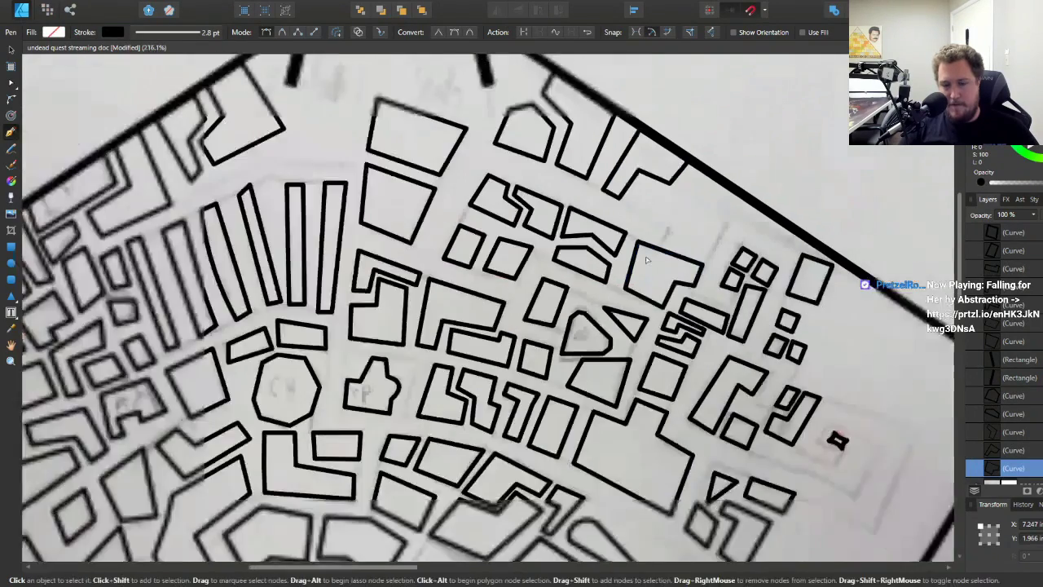
{"action": "scroll", "coordinate": [716, 262], "scroll_direction": "up", "scroll_amount": 4}
{"action": "scroll", "coordinate": [715, 263], "scroll_direction": "up", "scroll_amount": 3}
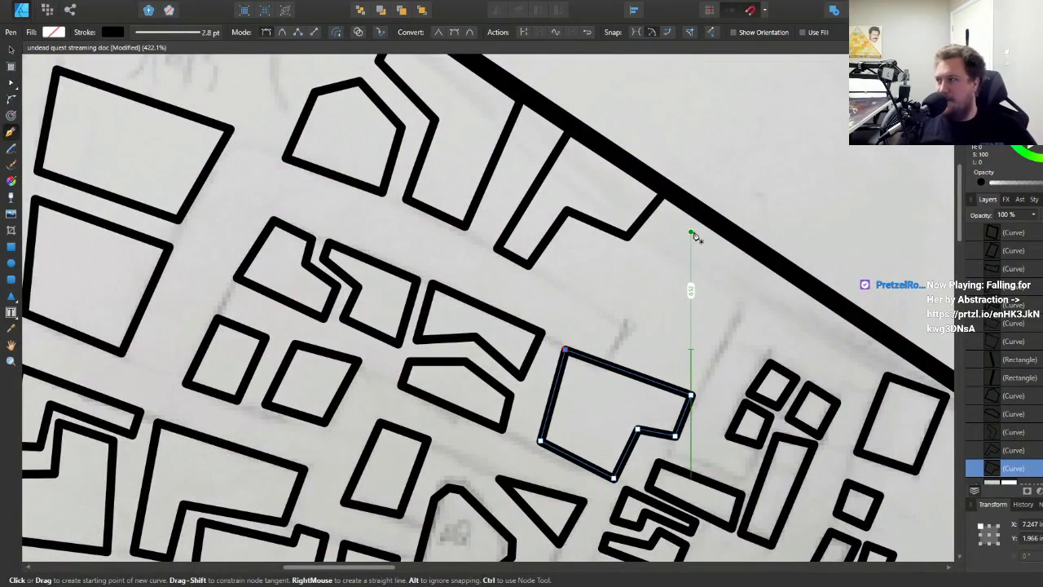
{"action": "scroll", "coordinate": [697, 230], "scroll_direction": "down", "scroll_amount": 6}
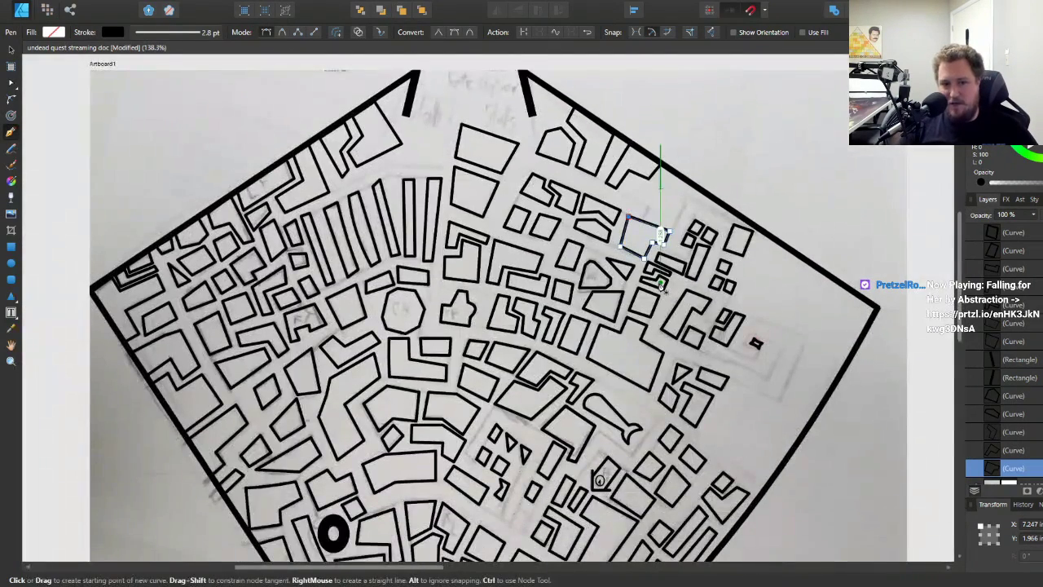
{"action": "scroll", "coordinate": [766, 359], "scroll_direction": "up", "scroll_amount": 3}
{"action": "scroll", "coordinate": [683, 232], "scroll_direction": "up", "scroll_amount": 3}
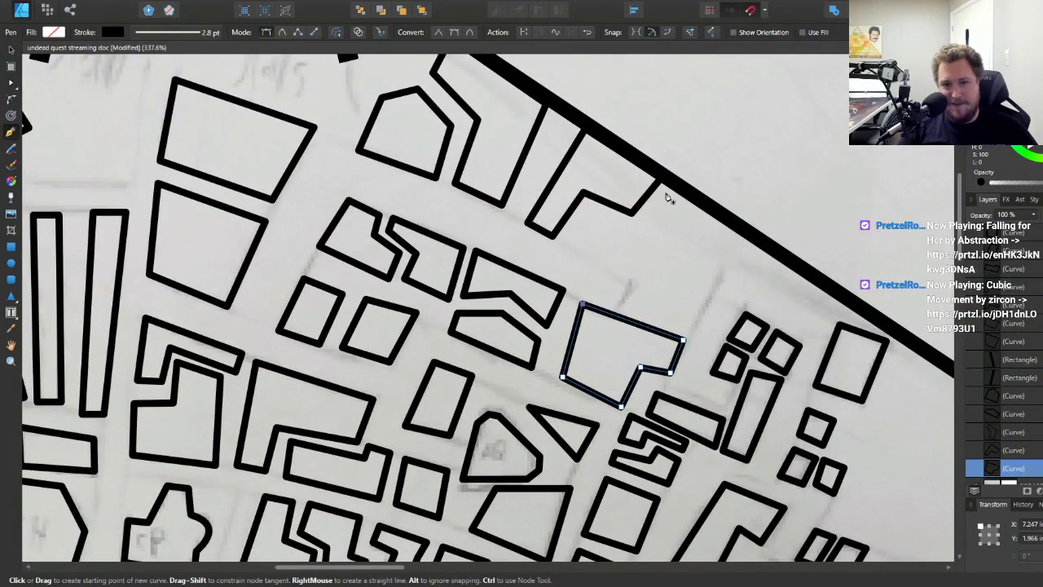
- Trace a closed six-sided building outline against the diagonal northeast city wall
{"action": "left_click_drag", "start_coordinate": [669, 188], "coordinate": [642, 235]}
{"action": "left_click", "coordinate": [586, 216]}
{"action": "left_click", "coordinate": [562, 246]}
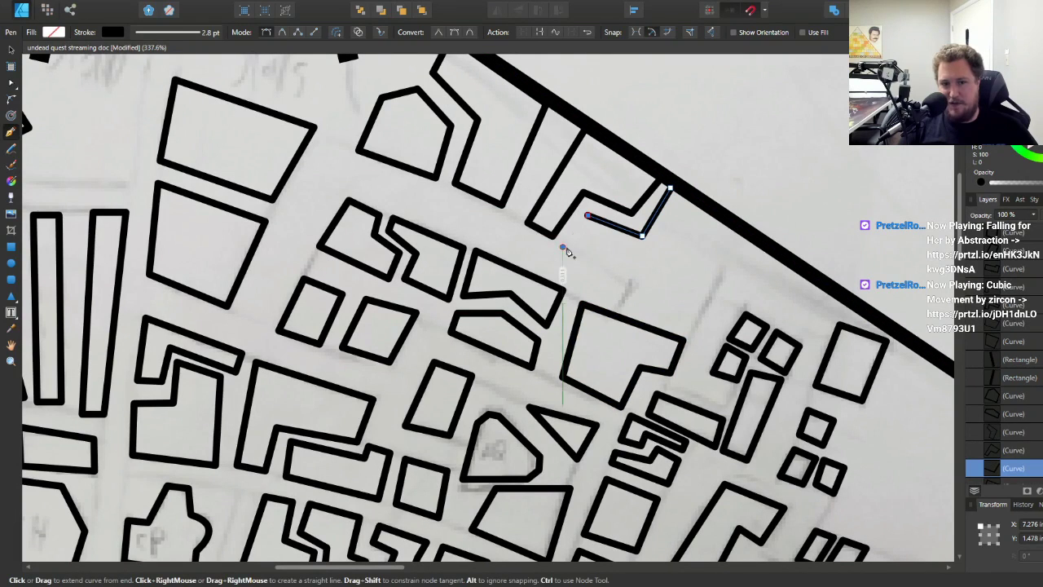
{"action": "left_click", "coordinate": [701, 317]}
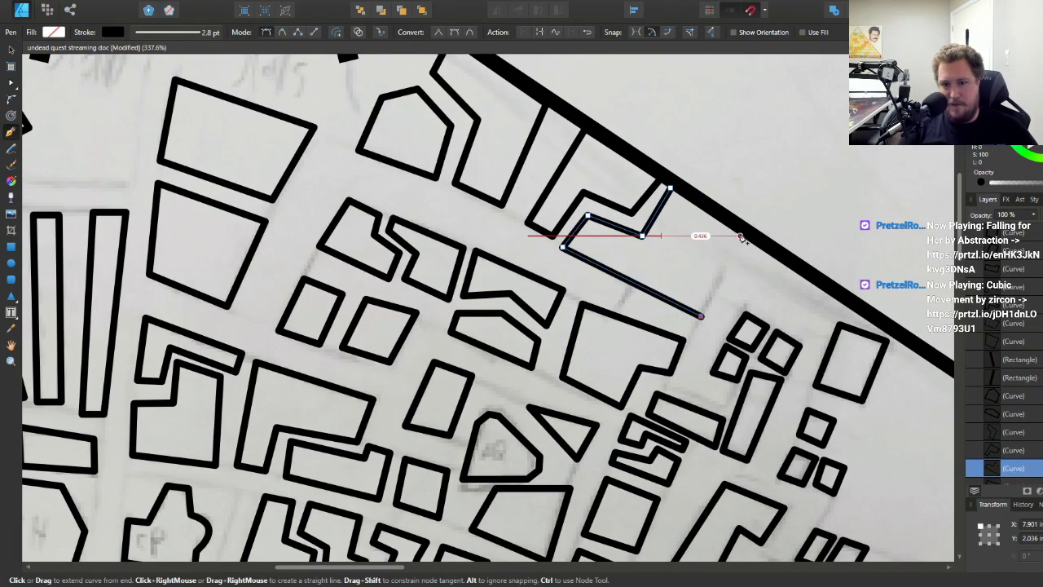
{"action": "left_click", "coordinate": [740, 237]}
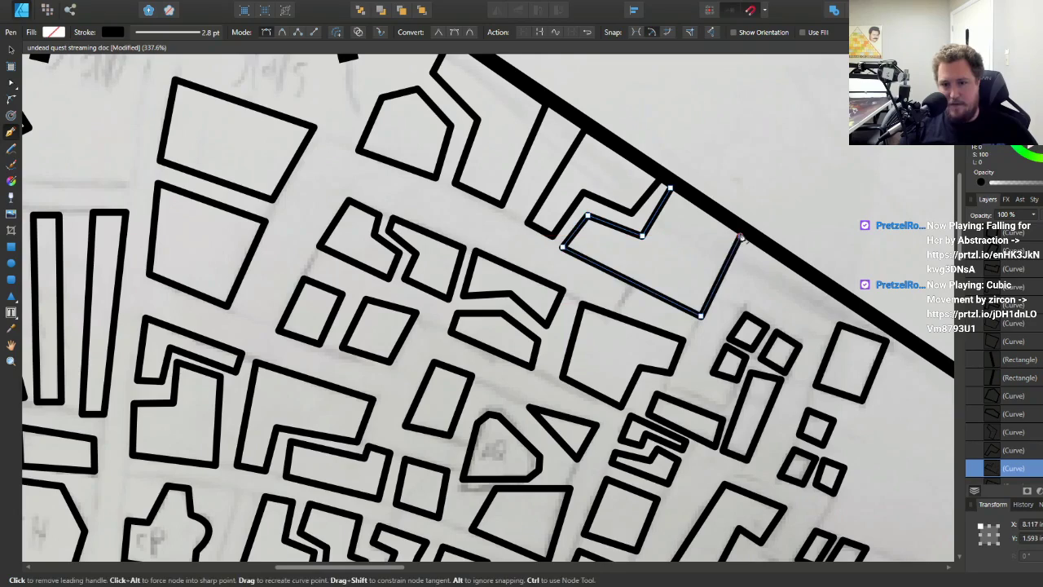
{"action": "left_click", "coordinate": [670, 192]}
{"action": "scroll", "coordinate": [717, 244], "scroll_direction": "down", "scroll_amount": 1}
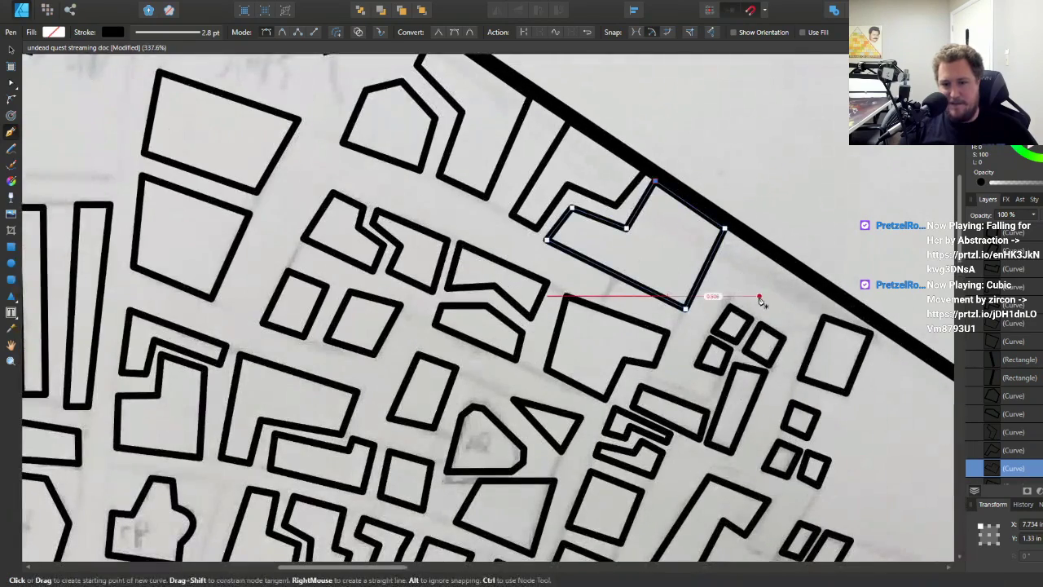
{"action": "scroll", "coordinate": [758, 297], "scroll_direction": "down", "scroll_amount": 5}
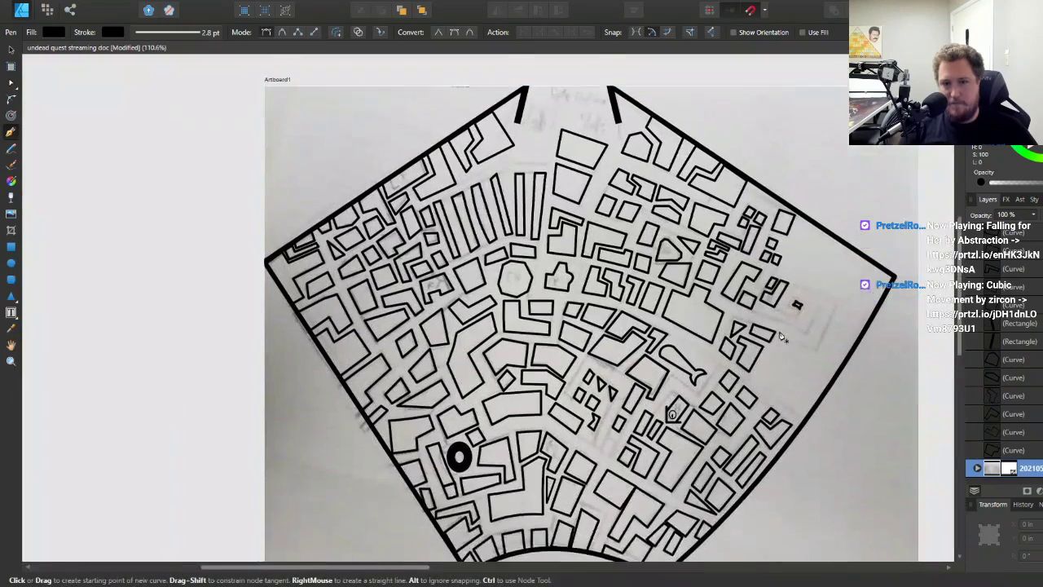
- Trace a closed hook-shaped building outline near the corner of the city wall
{"action": "scroll", "coordinate": [780, 336], "scroll_direction": "up", "scroll_amount": 1}
{"action": "scroll", "coordinate": [780, 337], "scroll_direction": "down", "scroll_amount": 2}
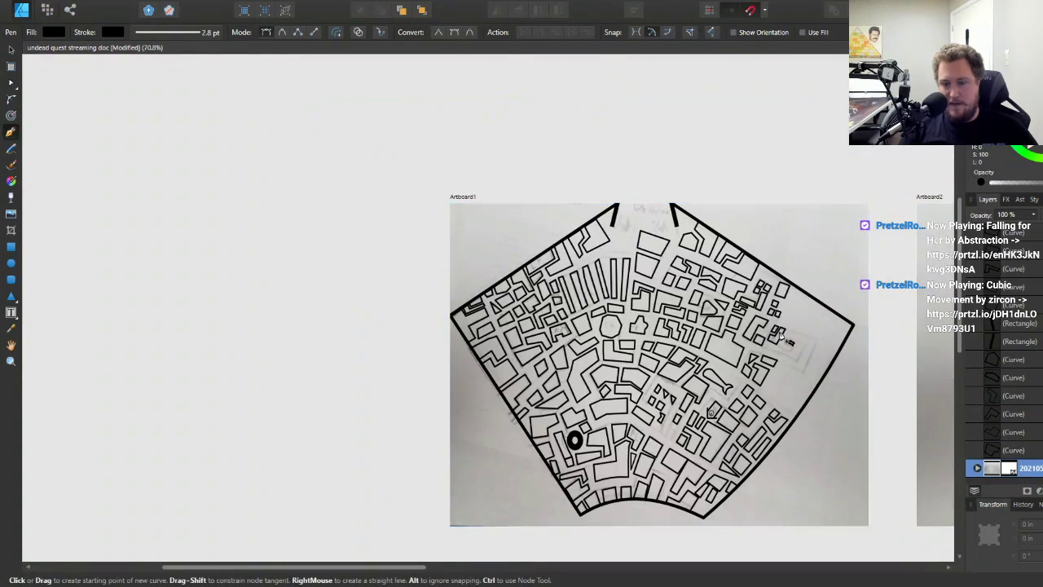
{"action": "scroll", "coordinate": [782, 331], "scroll_direction": "down", "scroll_amount": 2}
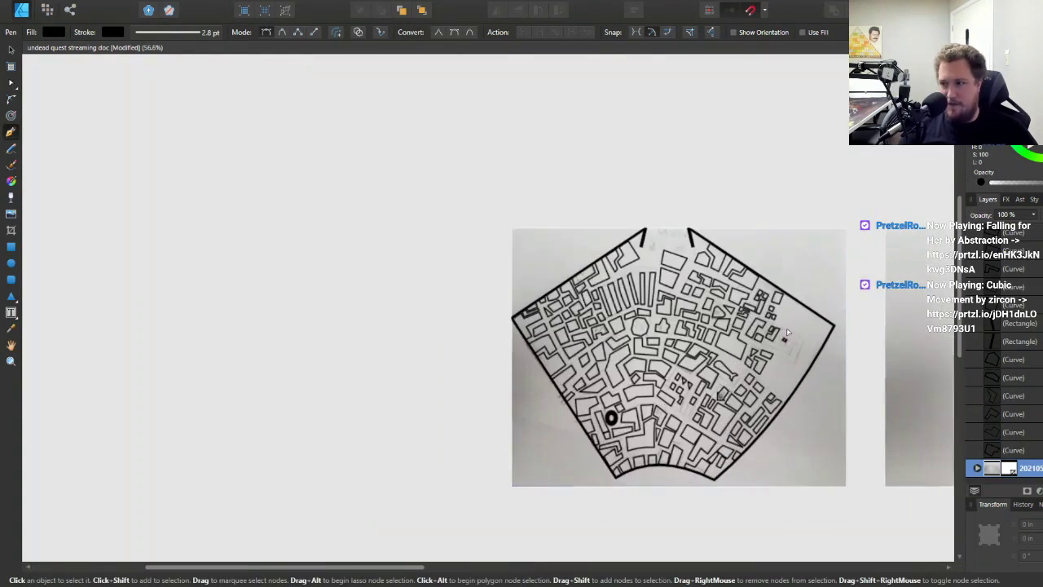
{"action": "scroll", "coordinate": [786, 330], "scroll_direction": "up", "scroll_amount": 5}
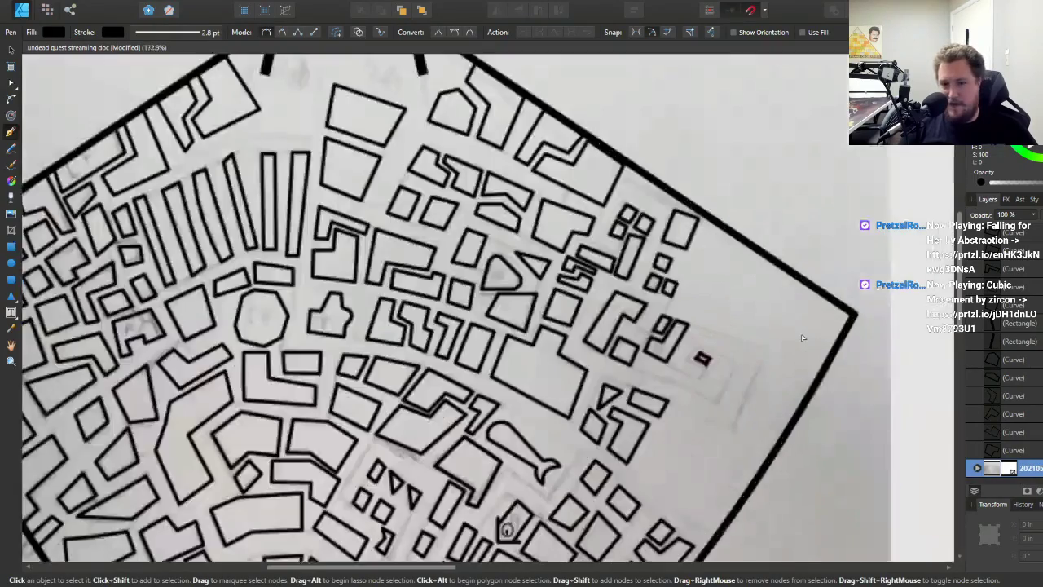
{"action": "scroll", "coordinate": [802, 337], "scroll_direction": "up", "scroll_amount": 3}
{"action": "scroll", "coordinate": [766, 358], "scroll_direction": "down", "scroll_amount": 4}
{"action": "scroll", "coordinate": [758, 332], "scroll_direction": "up", "scroll_amount": 5}
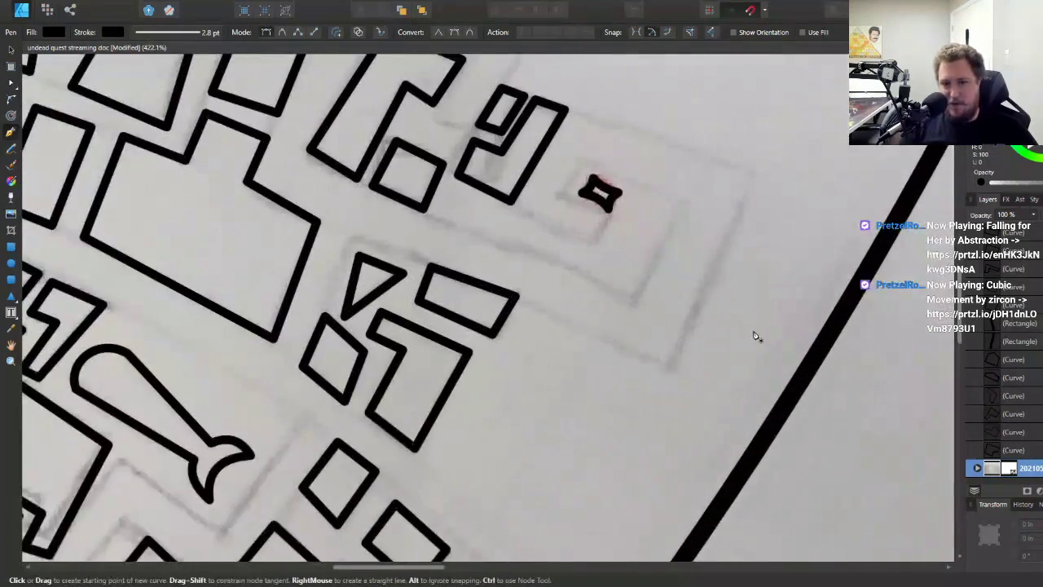
{"action": "scroll", "coordinate": [756, 335], "scroll_direction": "down", "scroll_amount": 4}
{"action": "scroll", "coordinate": [753, 332], "scroll_direction": "up", "scroll_amount": 4}
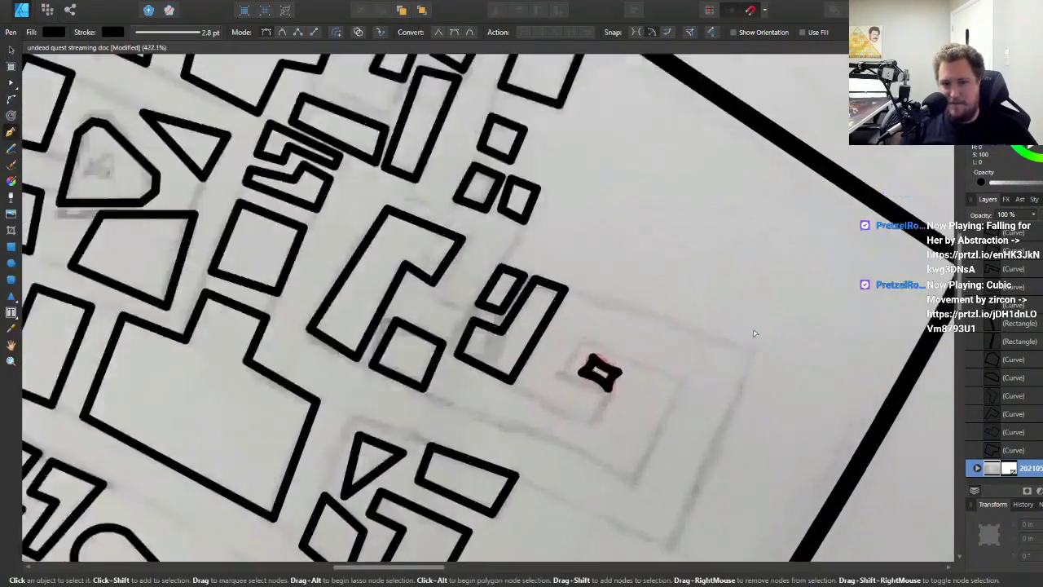
{"action": "scroll", "coordinate": [754, 333], "scroll_direction": "up", "scroll_amount": 2}
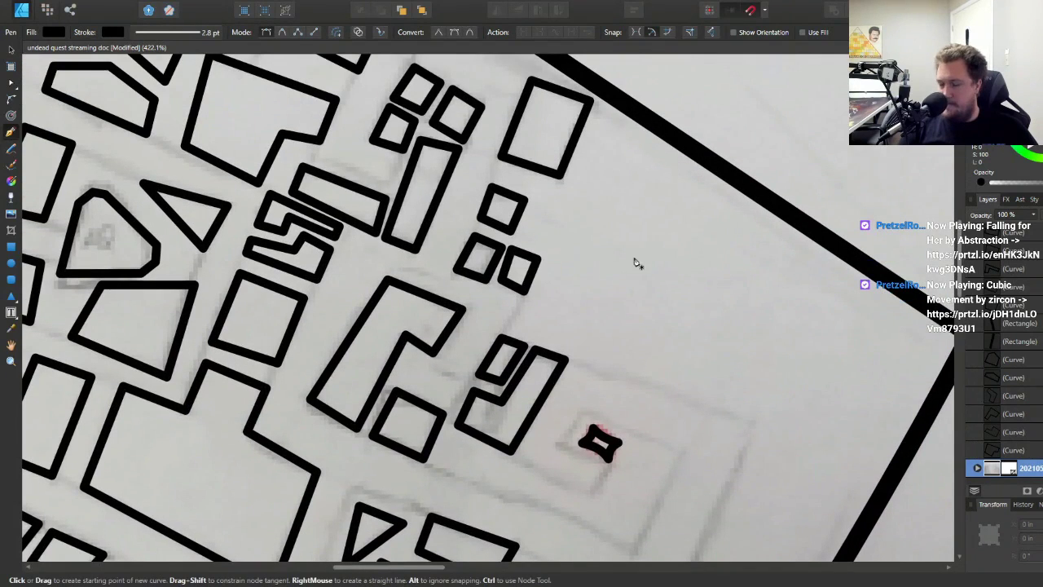
{"action": "left_click", "coordinate": [540, 207]}
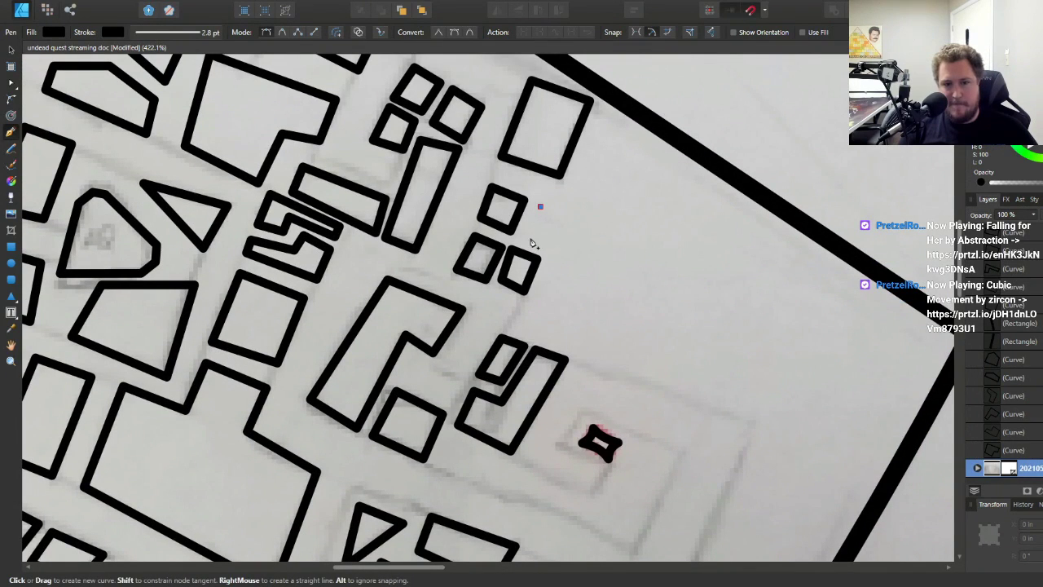
{"action": "left_click", "coordinate": [532, 238]}
{"action": "left_click", "coordinate": [598, 264]}
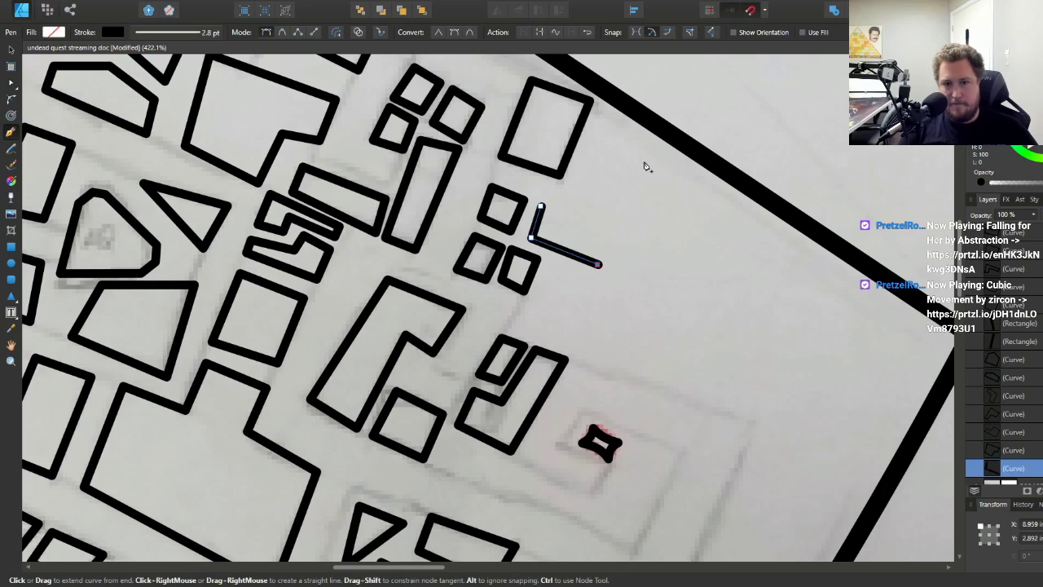
{"action": "left_click", "coordinate": [657, 147]}
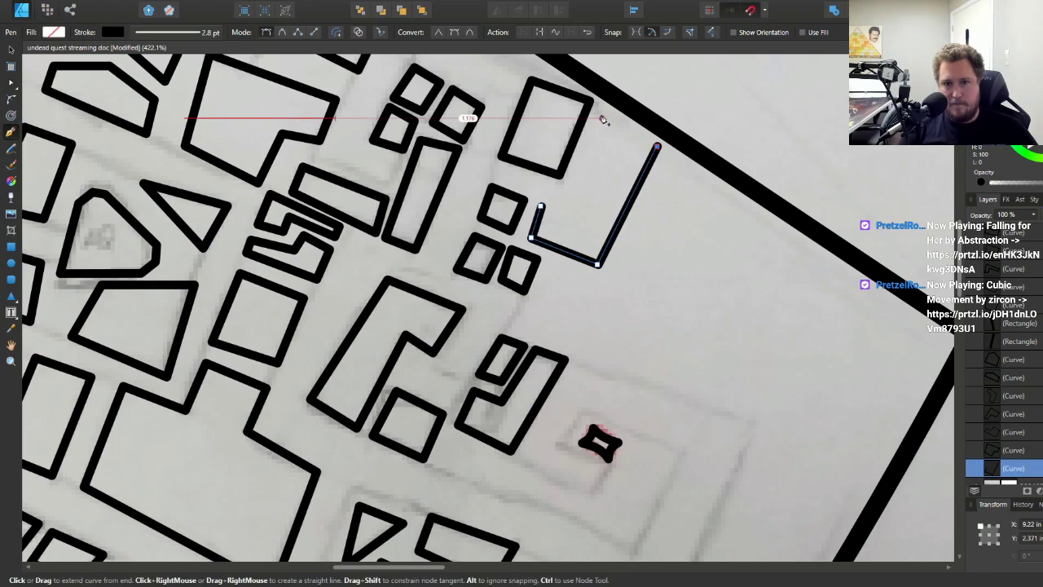
{"action": "left_click", "coordinate": [602, 120]}
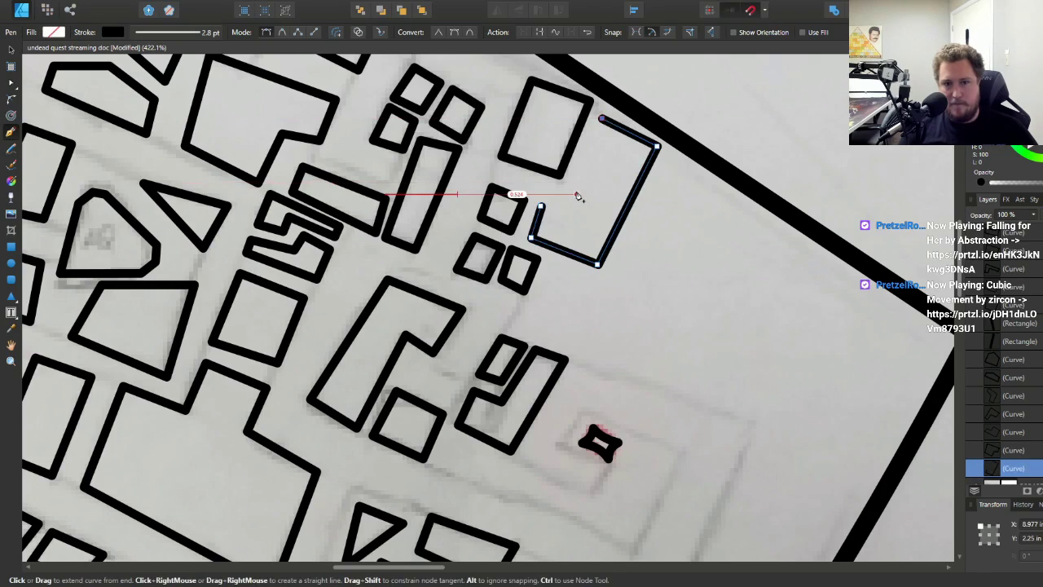
{"action": "left_click", "coordinate": [577, 196]}
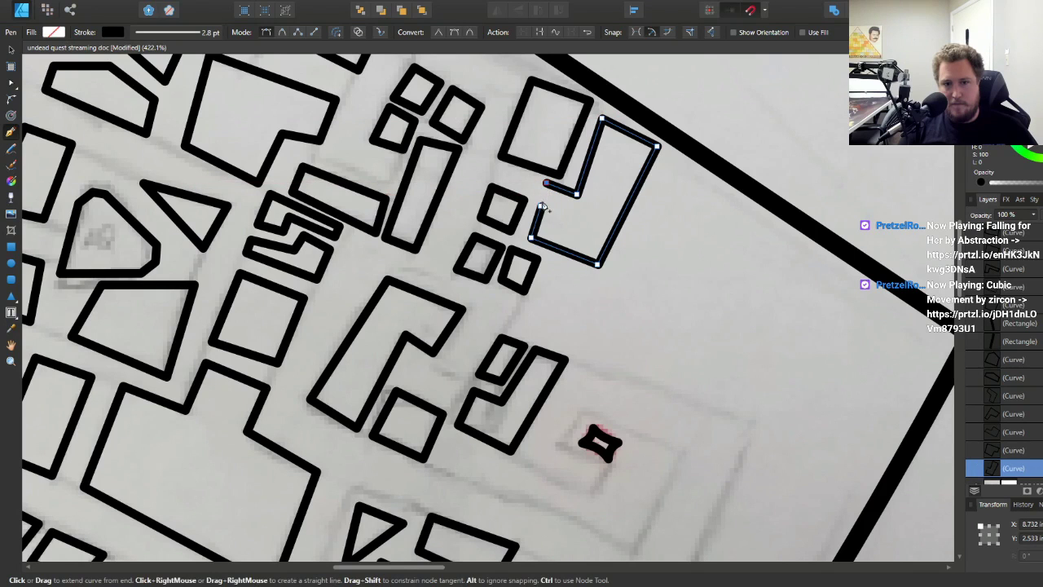
{"action": "left_click", "coordinate": [541, 207]}
- Drag one corner to correct the hook-shaped outline, then deselect it
{"action": "scroll", "coordinate": [542, 203], "scroll_direction": "up", "scroll_amount": 3}
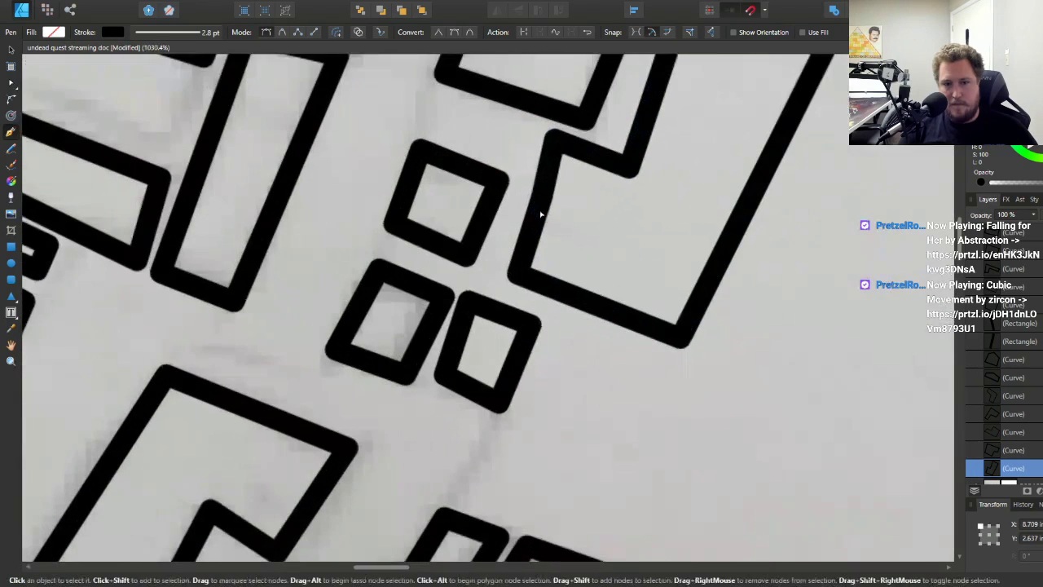
{"action": "left_click_drag", "start_coordinate": [542, 200], "coordinate": [561, 226]}
{"action": "scroll", "coordinate": [561, 225], "scroll_direction": "down", "scroll_amount": 6}
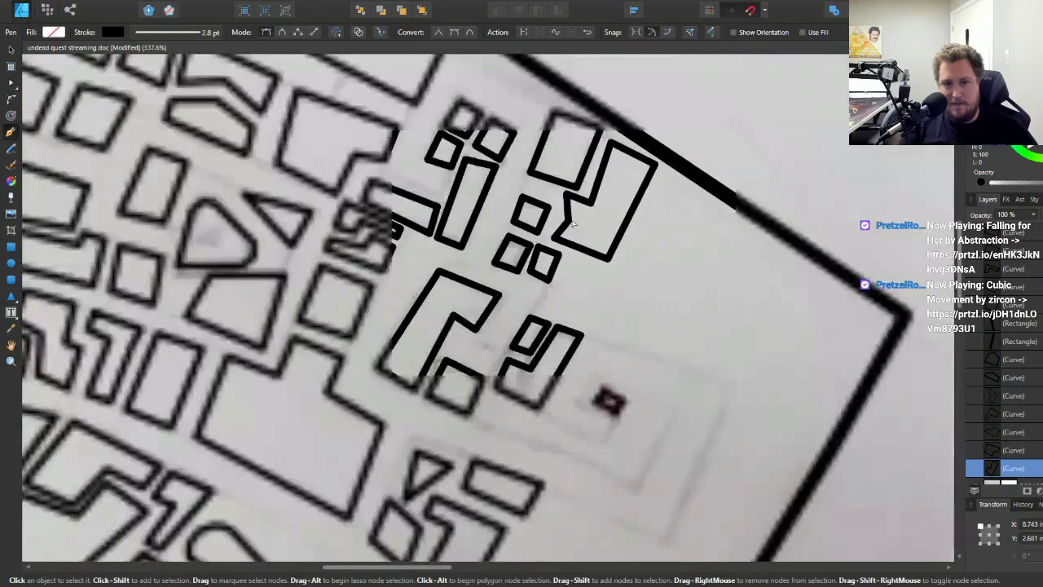
{"action": "scroll", "coordinate": [640, 265], "scroll_direction": "up", "scroll_amount": 3}
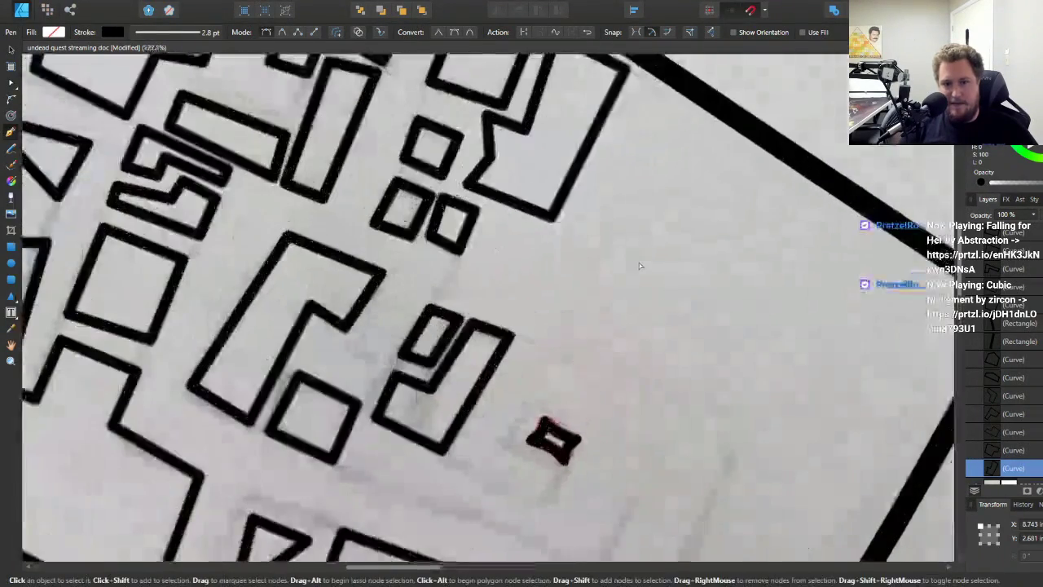
{"action": "left_click", "coordinate": [503, 240], "text": "ctrl"}
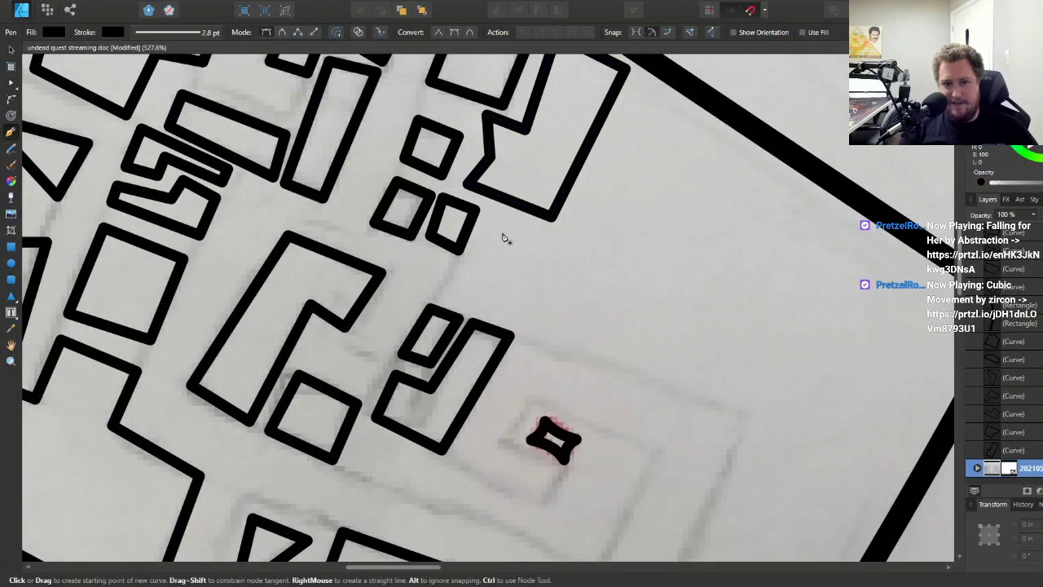
- Trace a small four-cornered outline over the courtyard feature and deselect it
{"action": "left_click", "coordinate": [496, 232]}
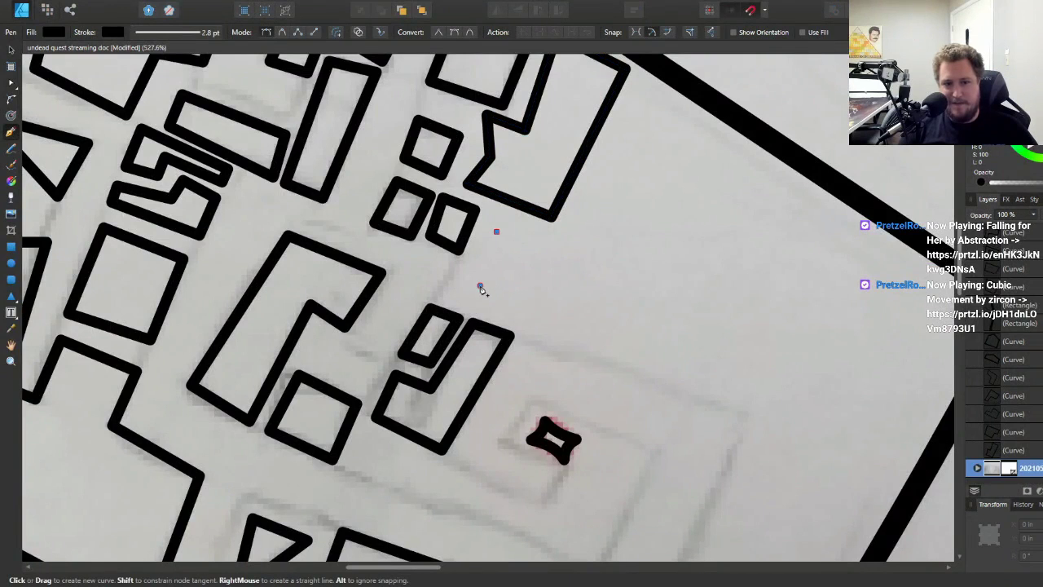
{"action": "left_click", "coordinate": [481, 287]}
{"action": "left_click", "coordinate": [585, 326]}
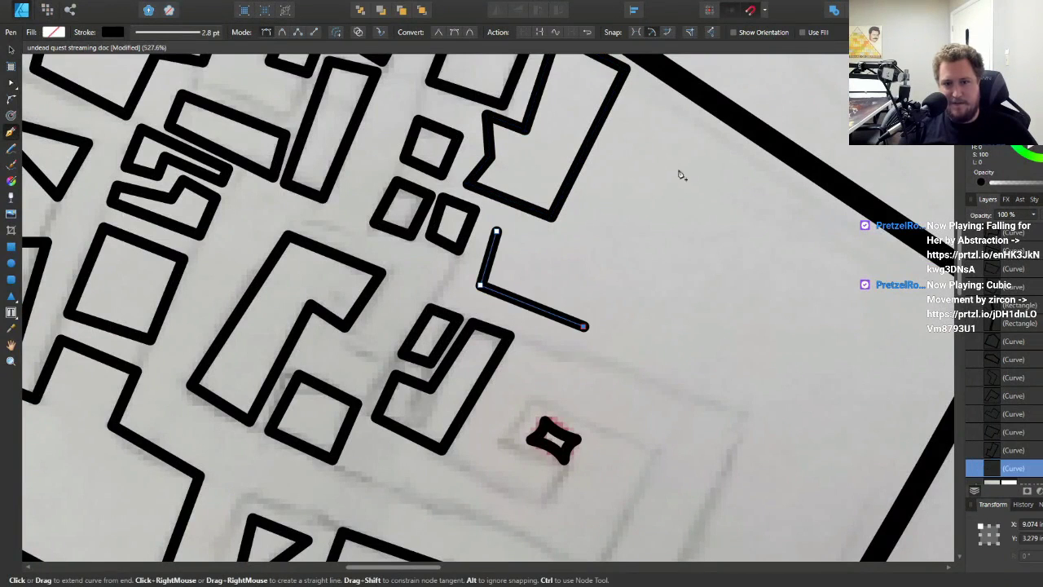
{"action": "left_click", "coordinate": [689, 142]}
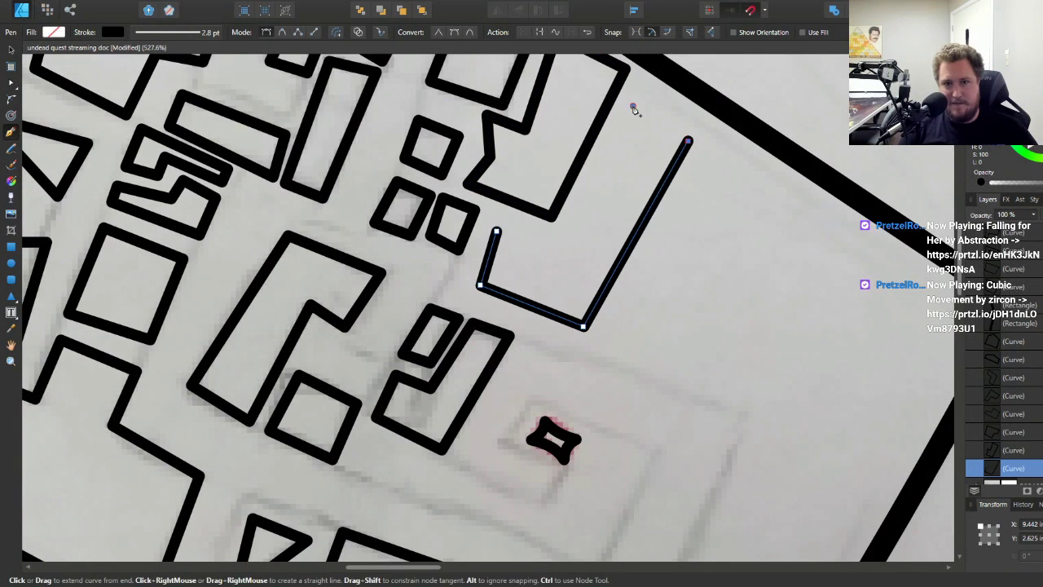
{"action": "left_click", "coordinate": [633, 107]}
{"action": "left_click", "coordinate": [561, 249]}
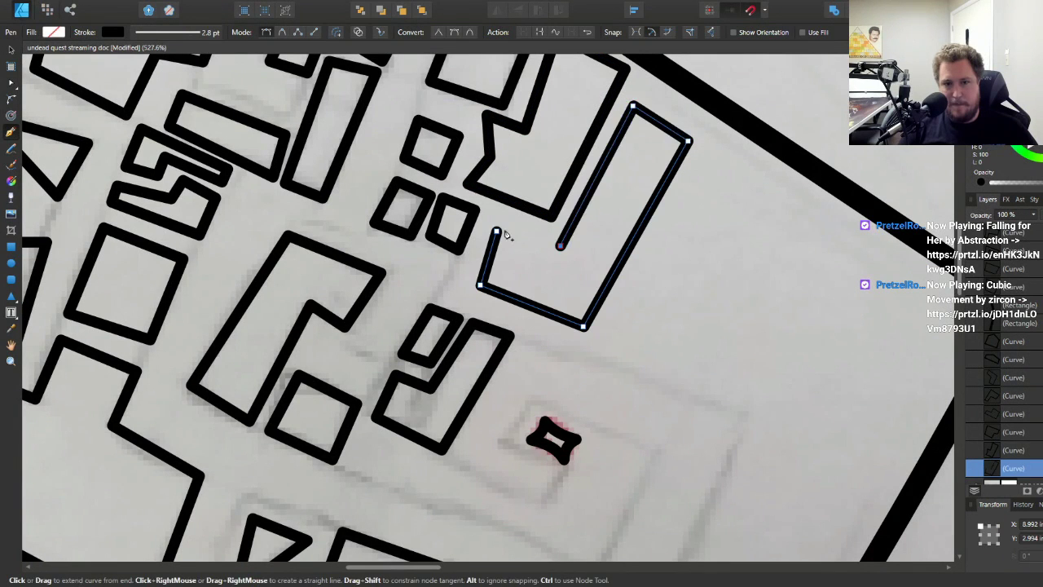
{"action": "left_click", "coordinate": [497, 232]}
{"action": "scroll", "coordinate": [535, 263], "scroll_direction": "down", "scroll_amount": 4}
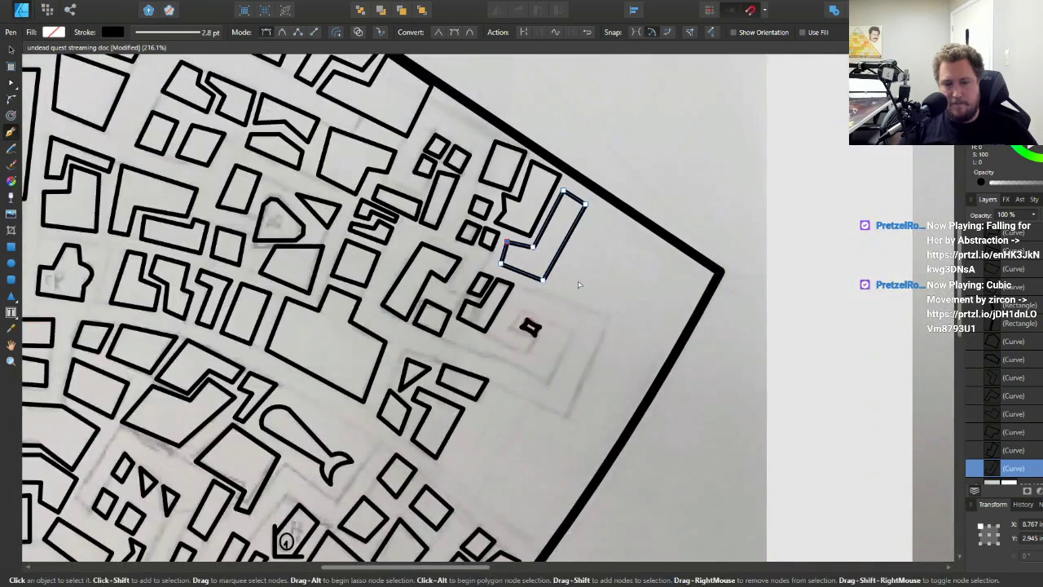
{"action": "scroll", "coordinate": [559, 304], "scroll_direction": "up", "scroll_amount": 4}
{"action": "key", "text": "Escape"}
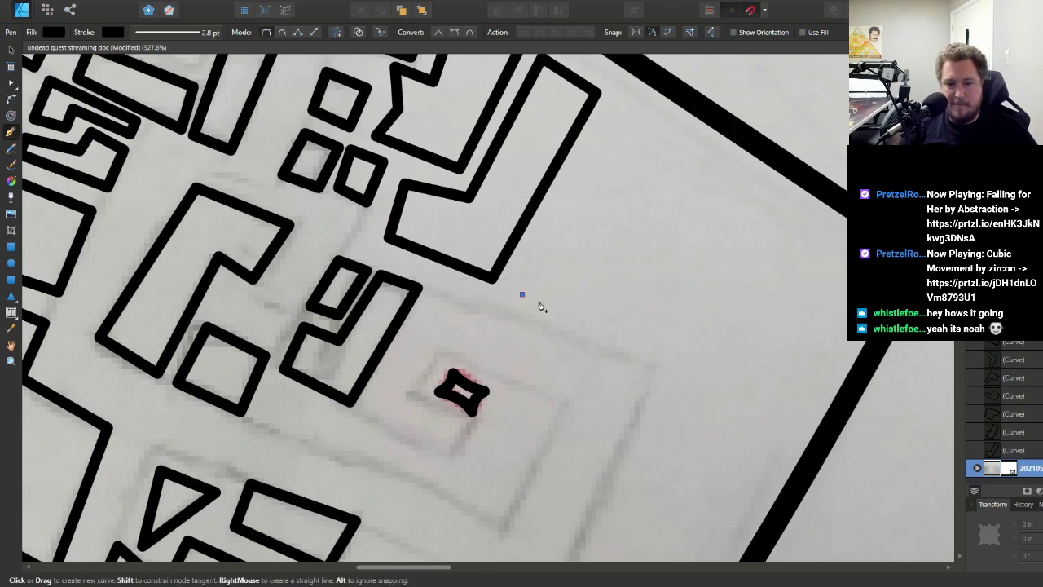
- Trace a closed building outline beside the wall corner, closing it at its start
{"action": "left_click", "coordinate": [647, 354]}
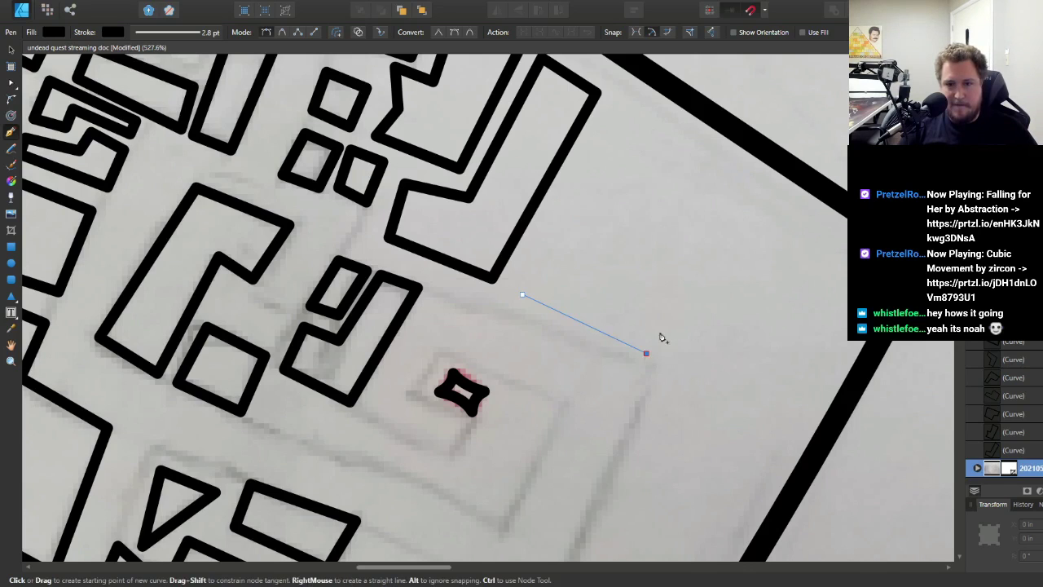
{"action": "left_click", "coordinate": [678, 289]}
{"action": "left_click", "coordinate": [640, 255]}
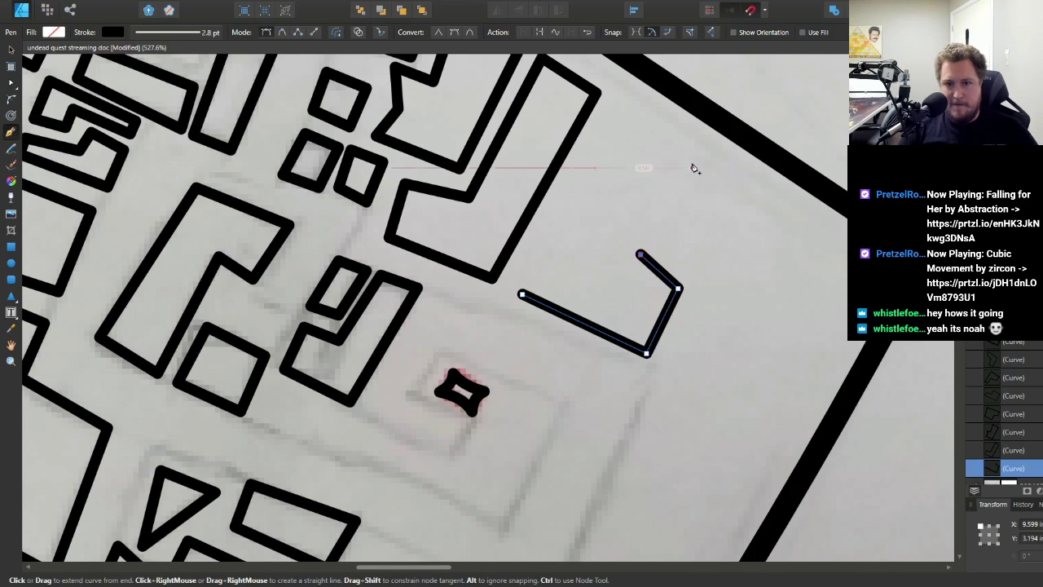
{"action": "left_click", "coordinate": [693, 164]}
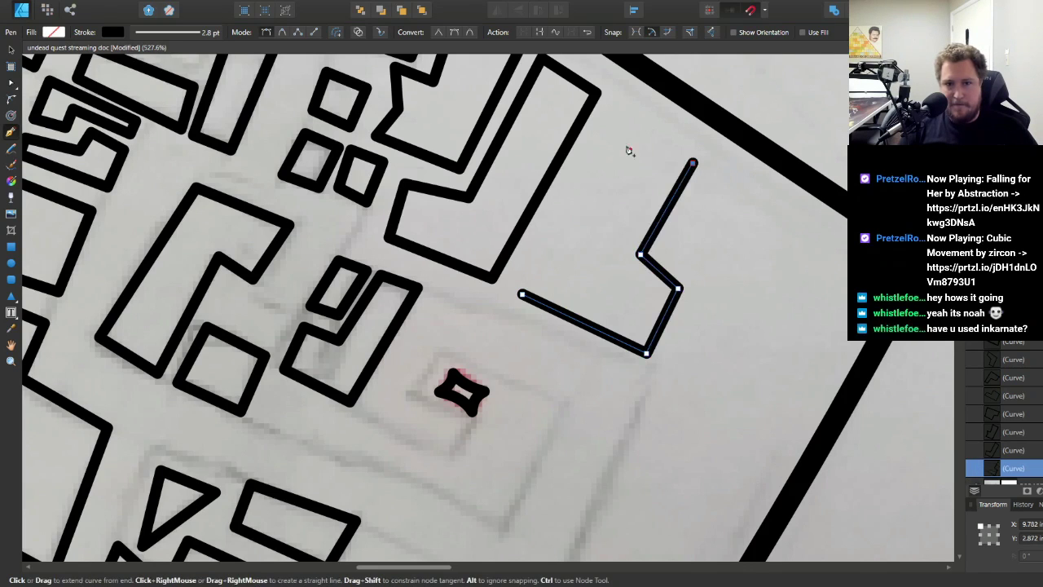
{"action": "left_click", "coordinate": [612, 107]}
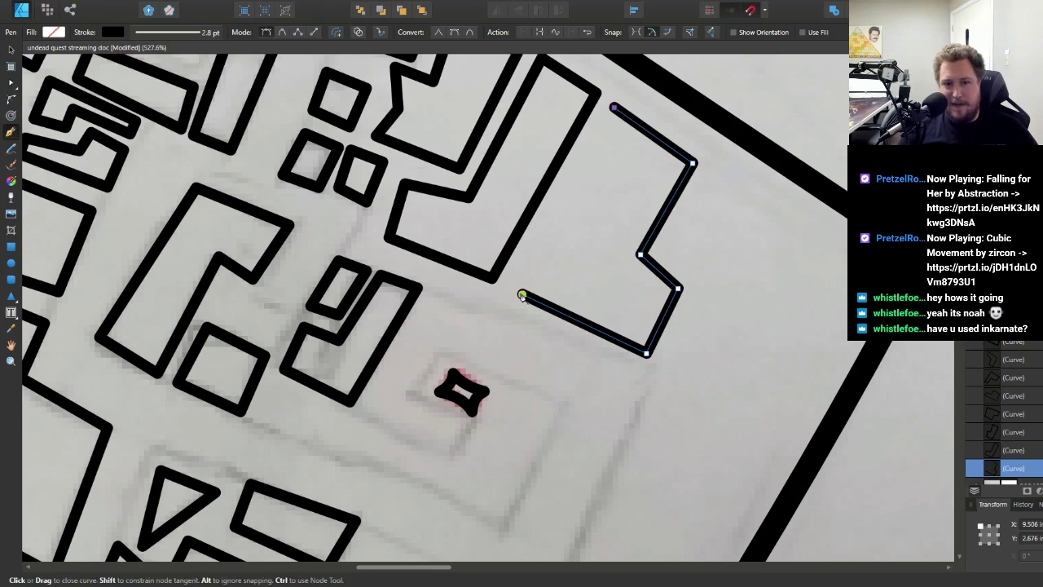
{"action": "left_click", "coordinate": [522, 295]}
{"action": "scroll", "coordinate": [561, 288], "scroll_direction": "down", "scroll_amount": 3}
{"action": "scroll", "coordinate": [561, 288], "scroll_direction": "down", "scroll_amount": 2}
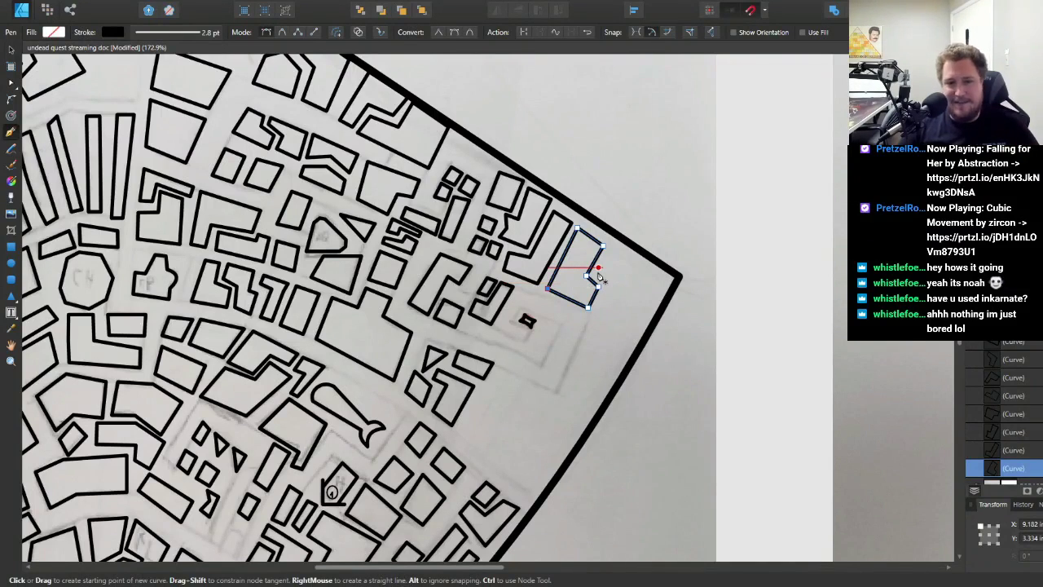
{"action": "scroll", "coordinate": [599, 275], "scroll_direction": "down", "scroll_amount": 2}
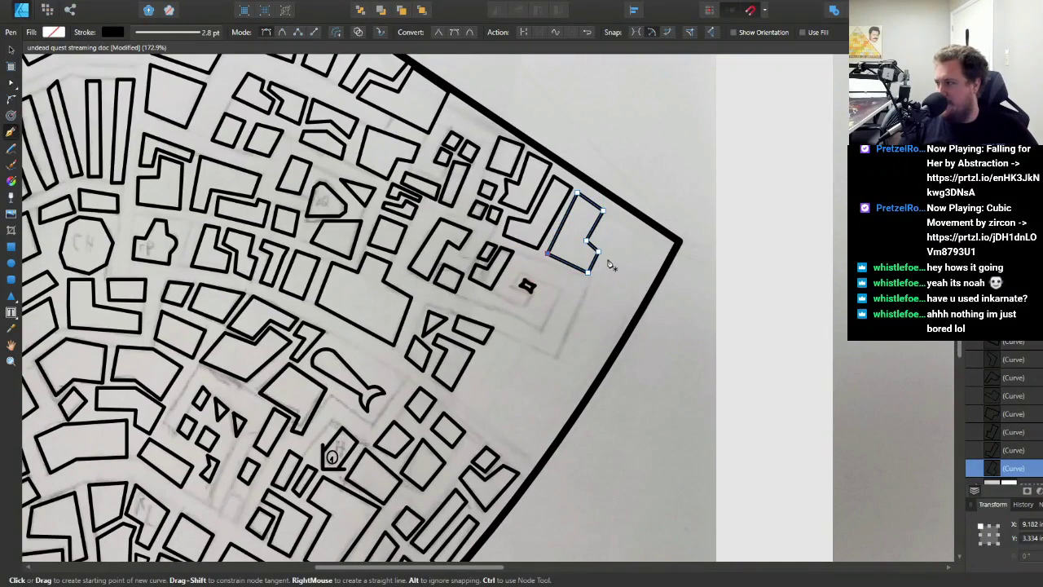
{"action": "scroll", "coordinate": [615, 253], "scroll_direction": "up", "scroll_amount": 2}
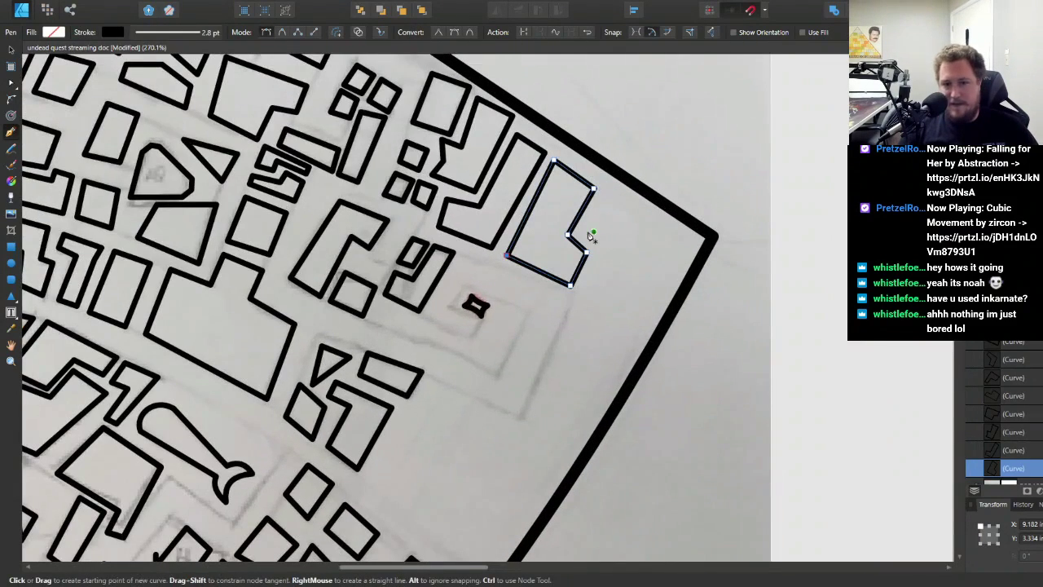
- Trace a closed five-cornered building block against the city wall
{"action": "left_click_drag", "start_coordinate": [586, 232], "coordinate": [611, 204]}
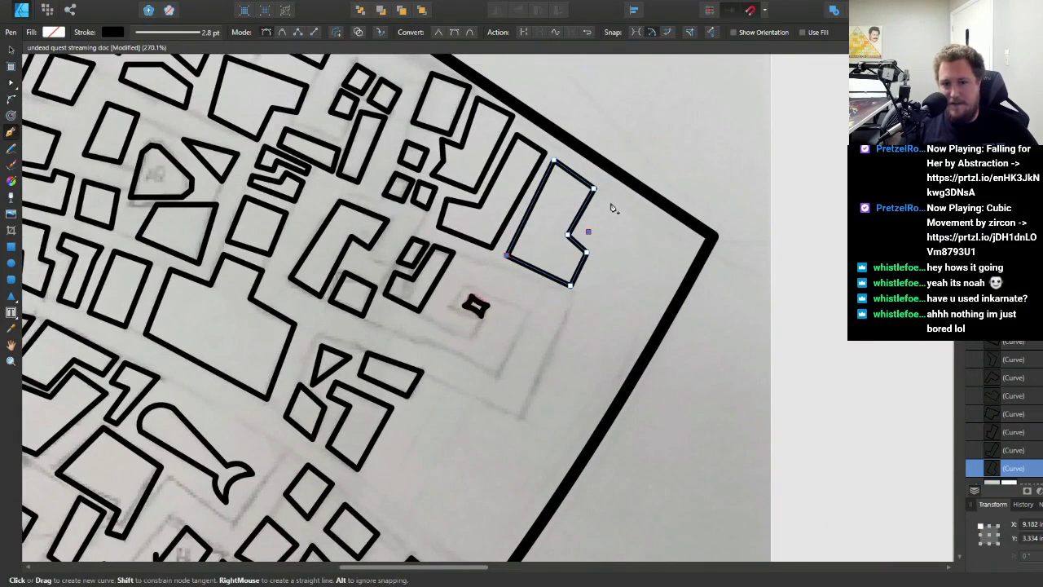
{"action": "left_click", "coordinate": [678, 251]}
{"action": "left_click", "coordinate": [642, 314]}
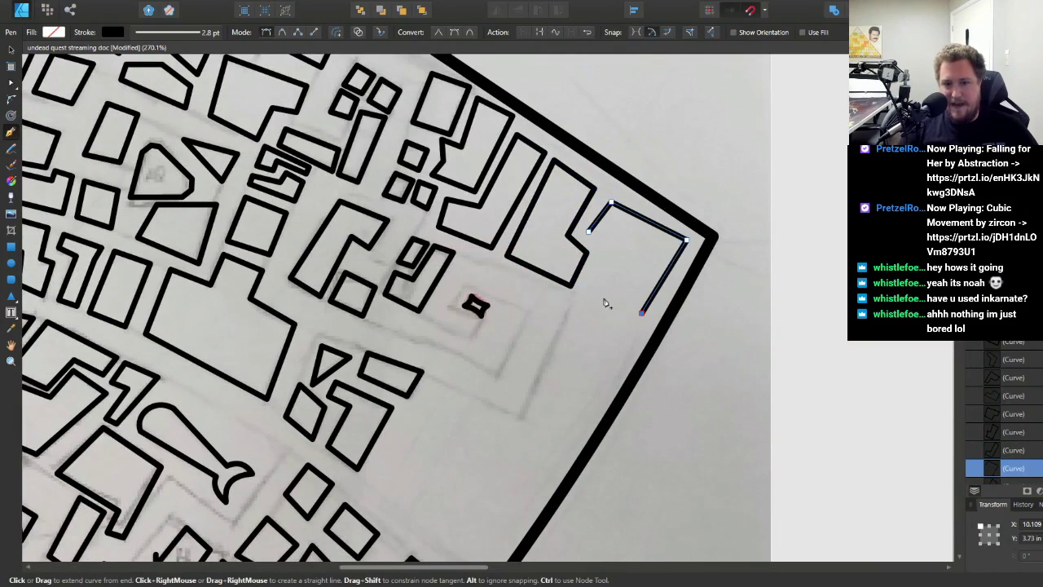
{"action": "left_click", "coordinate": [594, 286]}
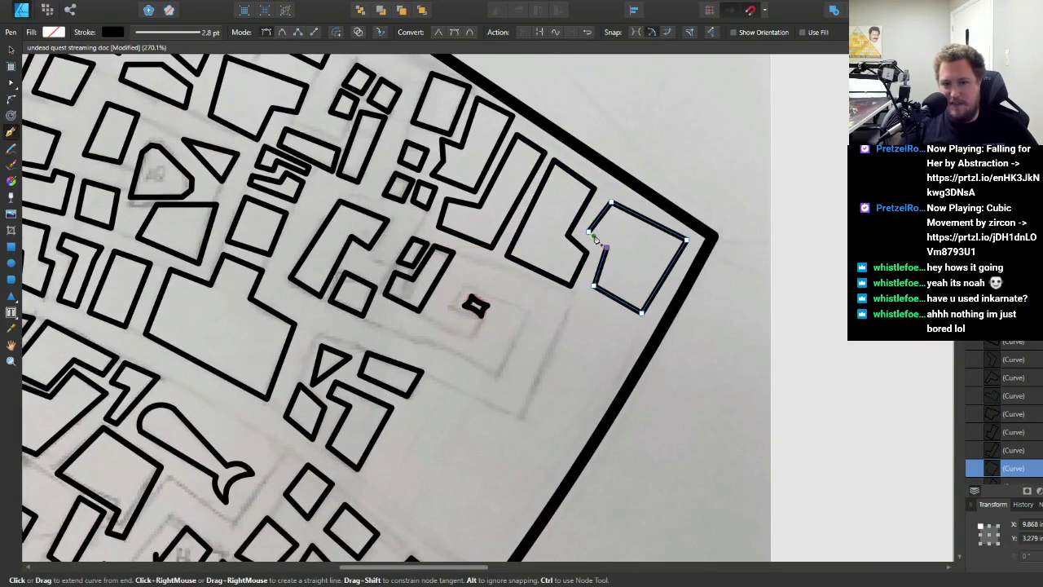
{"action": "left_click", "coordinate": [589, 232]}
{"action": "left_click", "coordinate": [589, 233]}
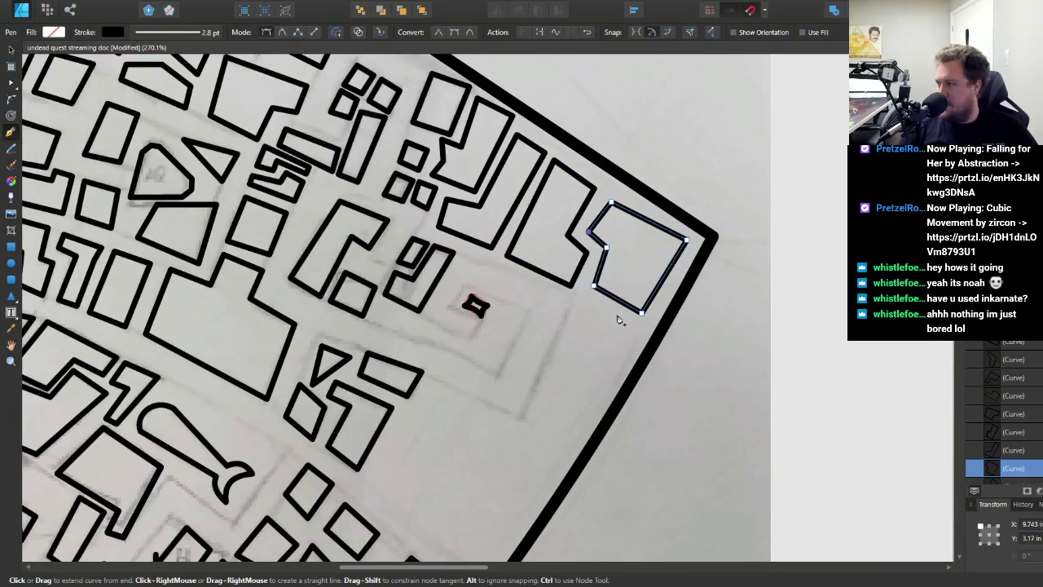
{"action": "scroll", "coordinate": [620, 320], "scroll_direction": "down", "scroll_amount": 1, "text": "ctrl"}
- Trace a closed narrow rectangular building outline by the small marker
{"action": "scroll", "coordinate": [552, 309], "scroll_direction": "down", "scroll_amount": 2, "text": "ctrl"}
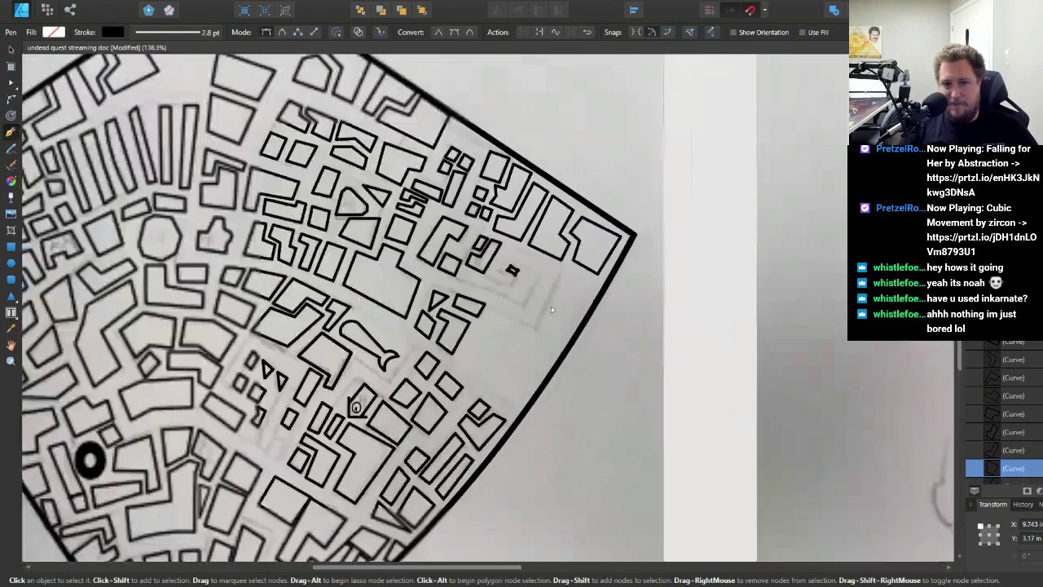
{"action": "scroll", "coordinate": [552, 309], "scroll_direction": "up", "scroll_amount": 4, "text": "ctrl"}
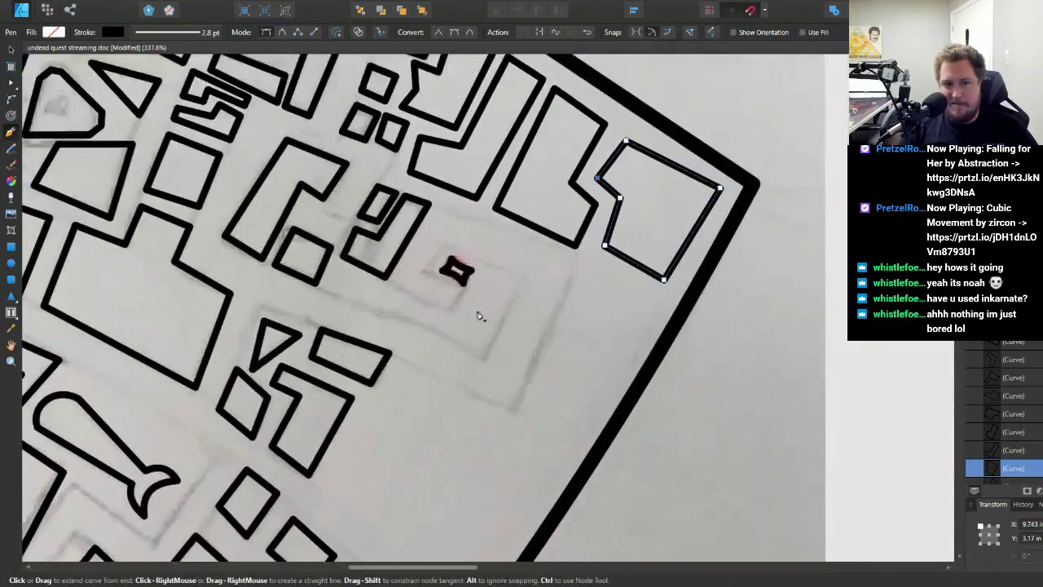
{"action": "scroll", "coordinate": [477, 314], "scroll_direction": "up", "scroll_amount": 1, "text": "ctrl"}
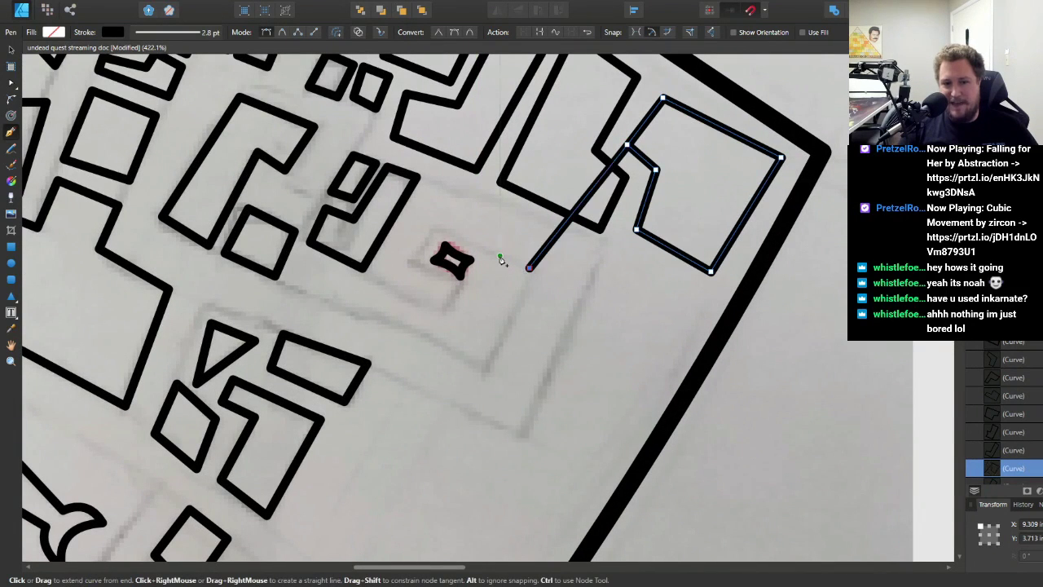
{"action": "key", "text": "Escape"}
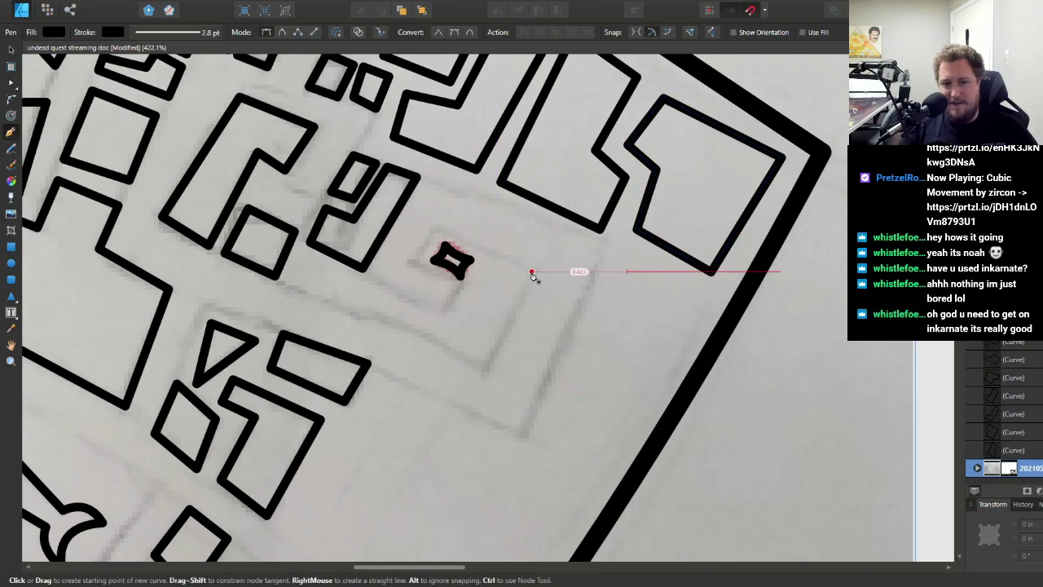
{"action": "left_click", "coordinate": [532, 270]}
{"action": "left_click", "coordinate": [487, 252]}
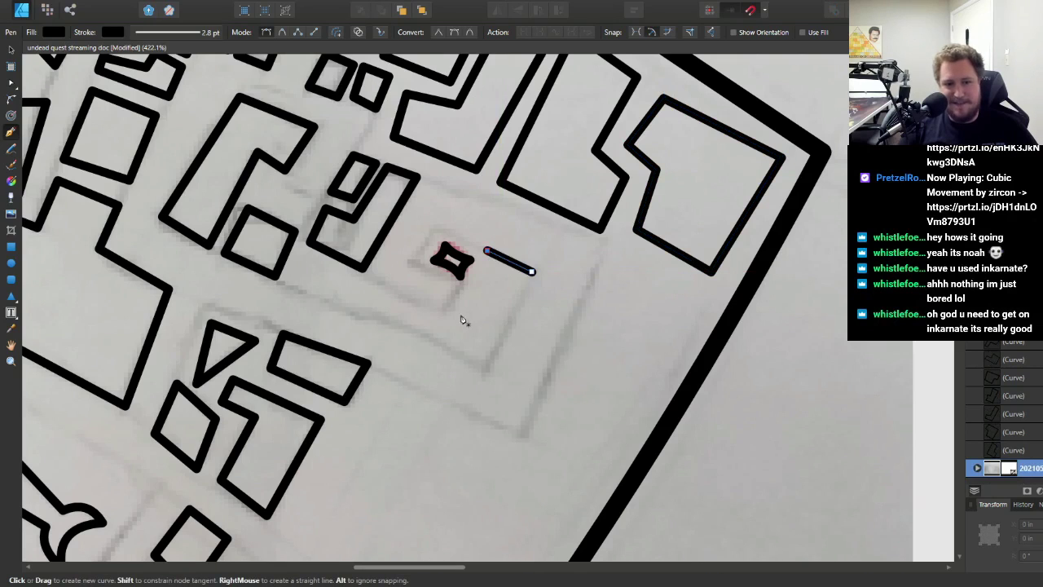
{"action": "left_click", "coordinate": [438, 341]}
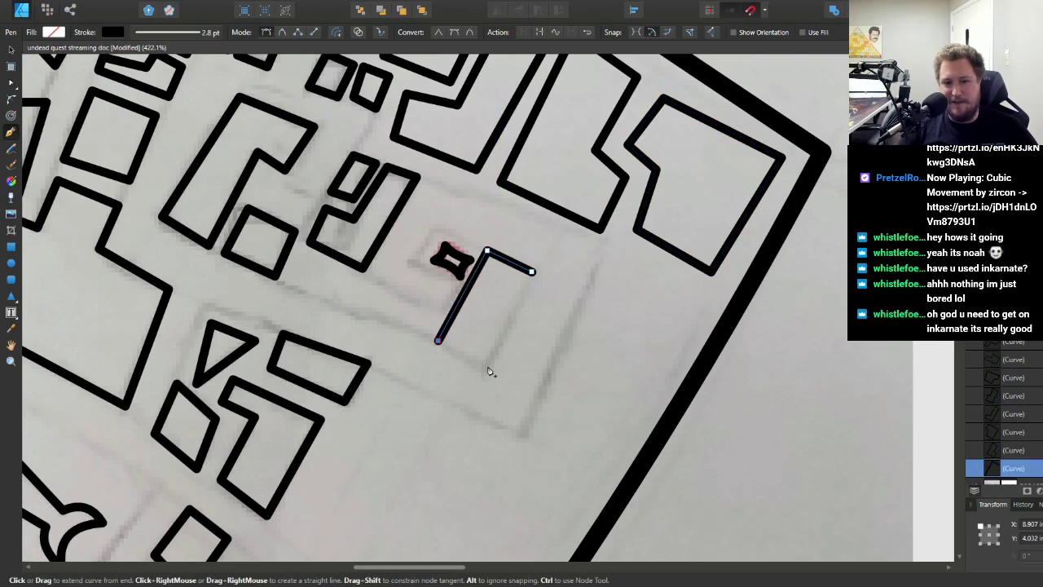
{"action": "left_click", "coordinate": [486, 367]}
{"action": "left_click", "coordinate": [531, 271]}
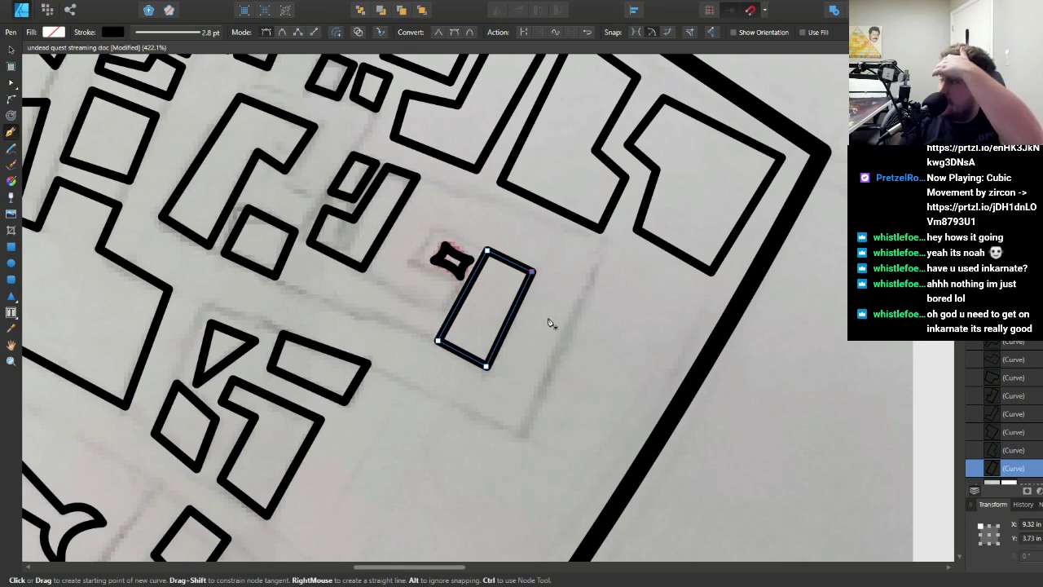
- Deselect the rectangle and trace a closed four-sided building block against the wall
{"action": "key", "text": "a"}
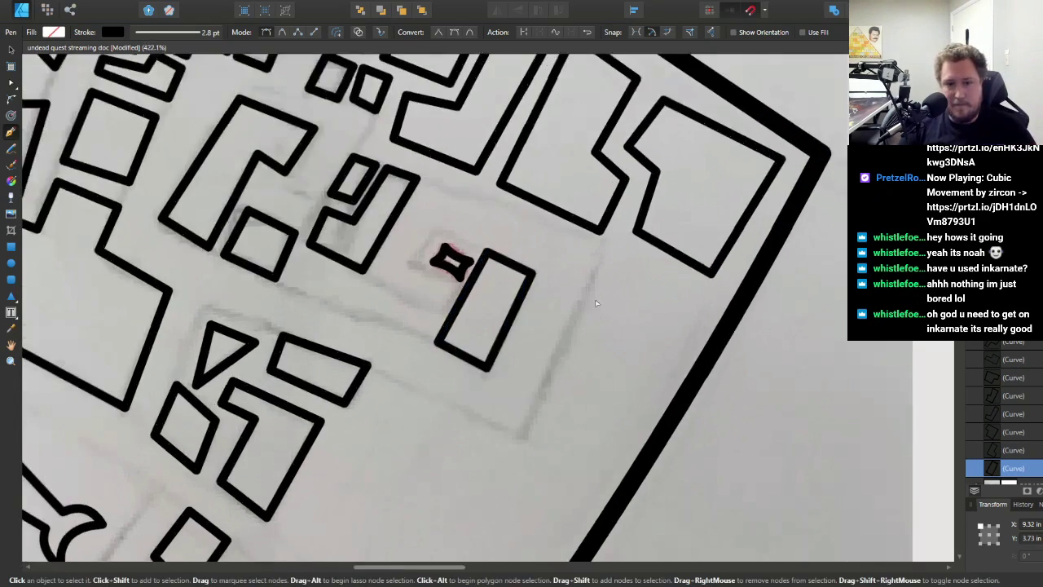
{"action": "key", "text": "ctrl+d"}
{"action": "key", "text": "p"}
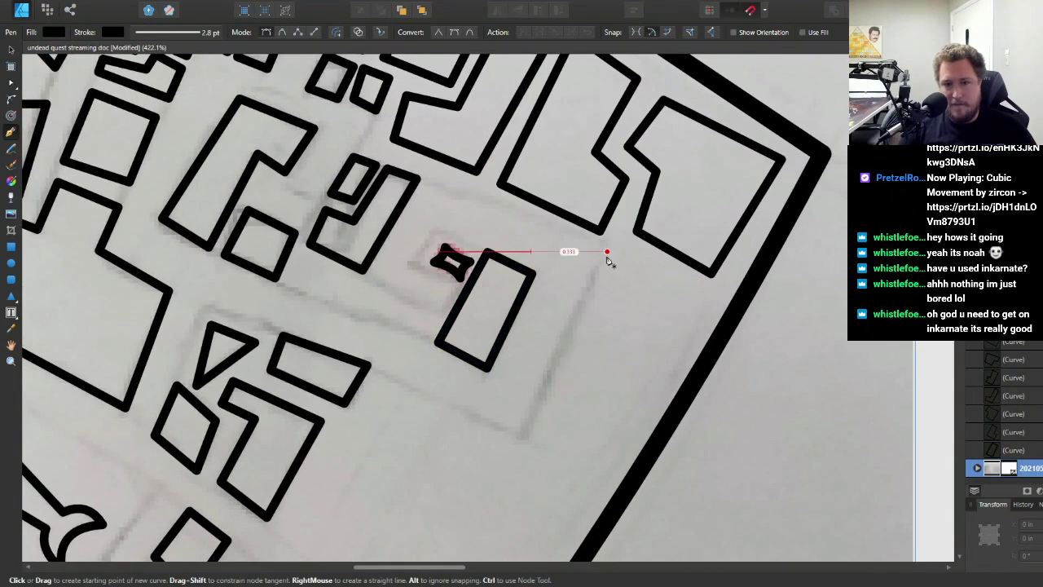
{"action": "left_click", "coordinate": [607, 251]}
{"action": "left_click", "coordinate": [729, 317]}
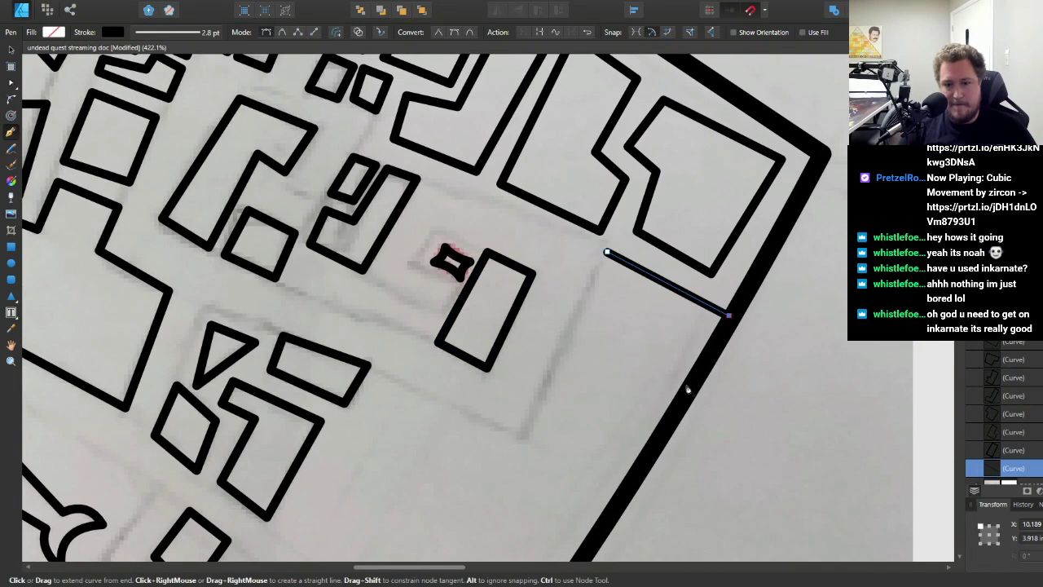
{"action": "left_click", "coordinate": [683, 399]}
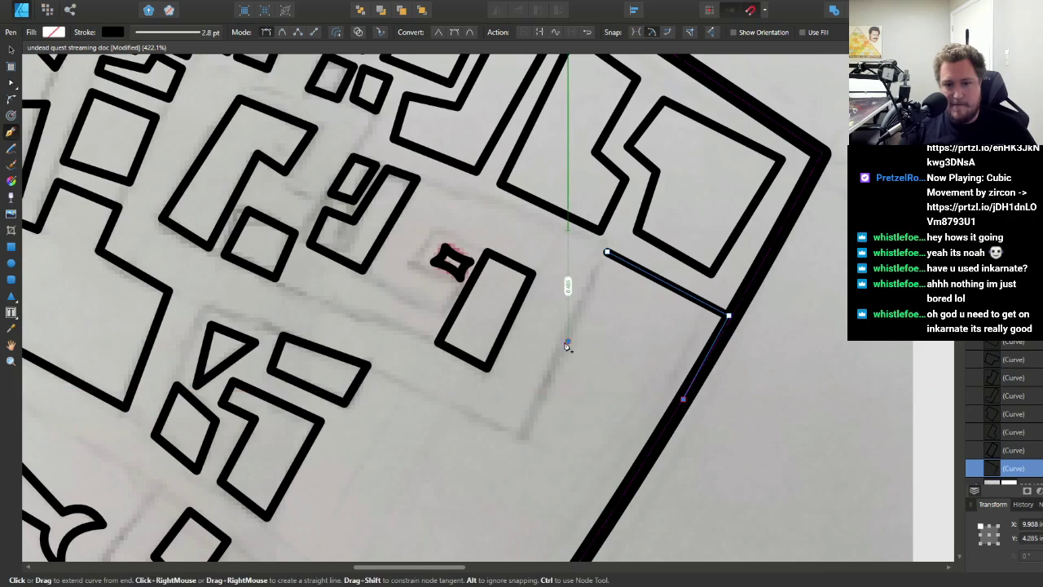
{"action": "left_click", "coordinate": [568, 342]}
{"action": "left_click", "coordinate": [607, 252]}
- Trace a closed stepped building outline with a notched top edge along the wall
{"action": "scroll", "coordinate": [583, 359], "scroll_direction": "down", "scroll_amount": 5}
{"action": "scroll", "coordinate": [582, 359], "scroll_direction": "up", "scroll_amount": 4}
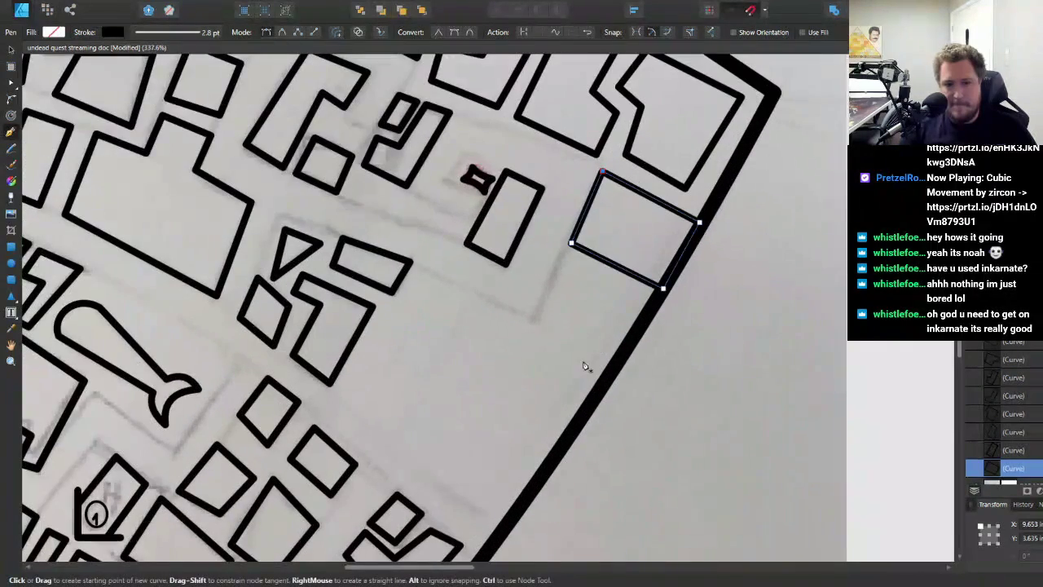
{"action": "left_click", "coordinate": [495, 304]}
{"action": "left_click", "coordinate": [536, 319]}
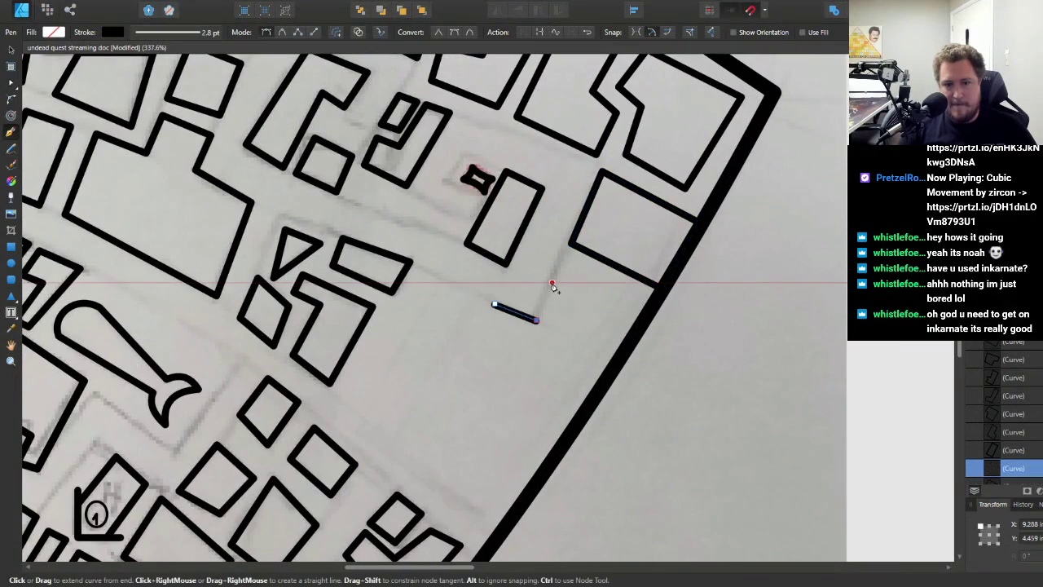
{"action": "left_click", "coordinate": [553, 283]}
{"action": "left_click", "coordinate": [583, 293]}
{"action": "left_click", "coordinate": [587, 274]}
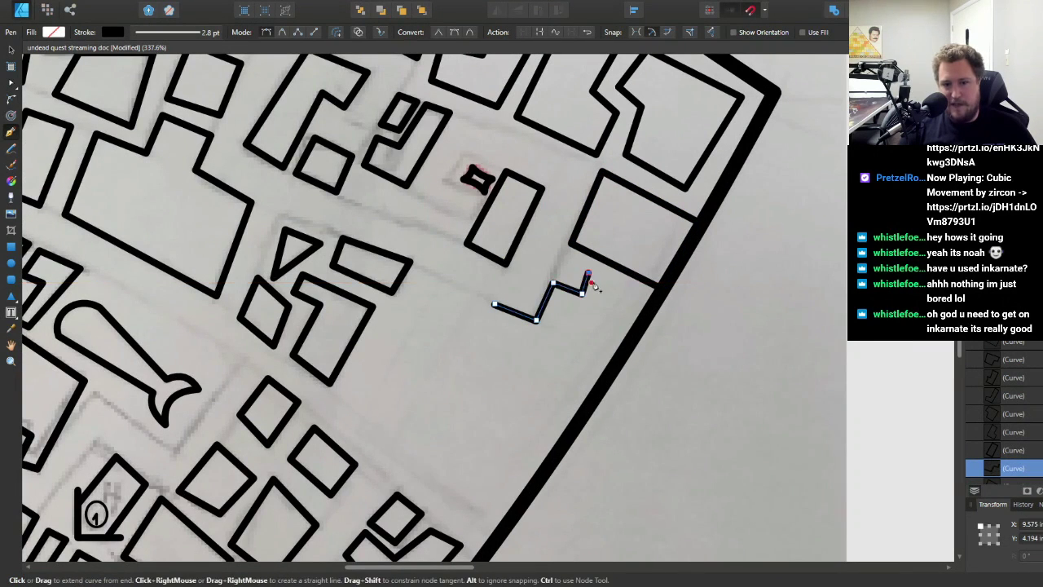
{"action": "left_click", "coordinate": [650, 310]}
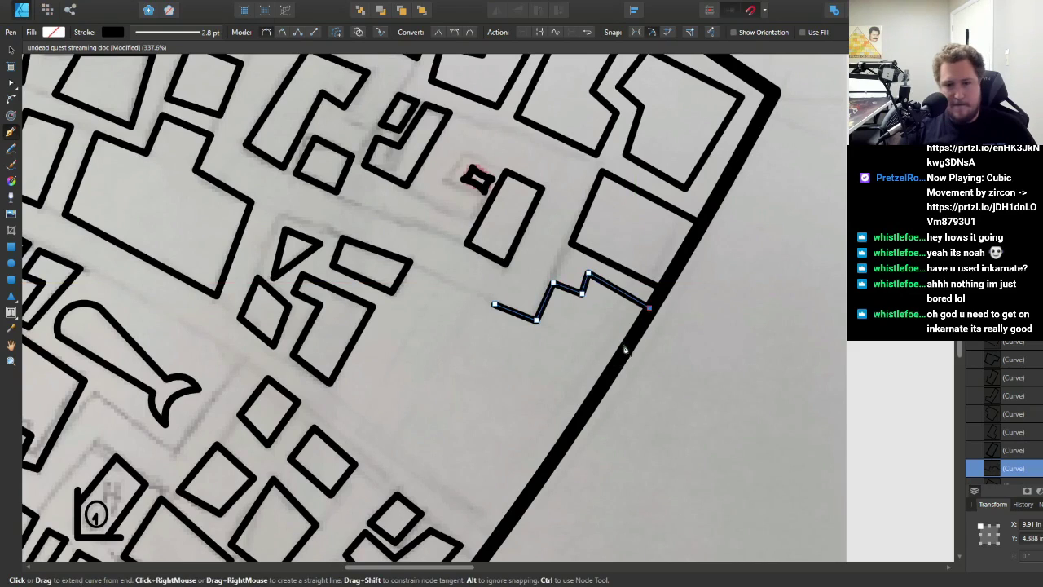
{"action": "left_click", "coordinate": [594, 393]}
{"action": "left_click", "coordinate": [495, 305]}
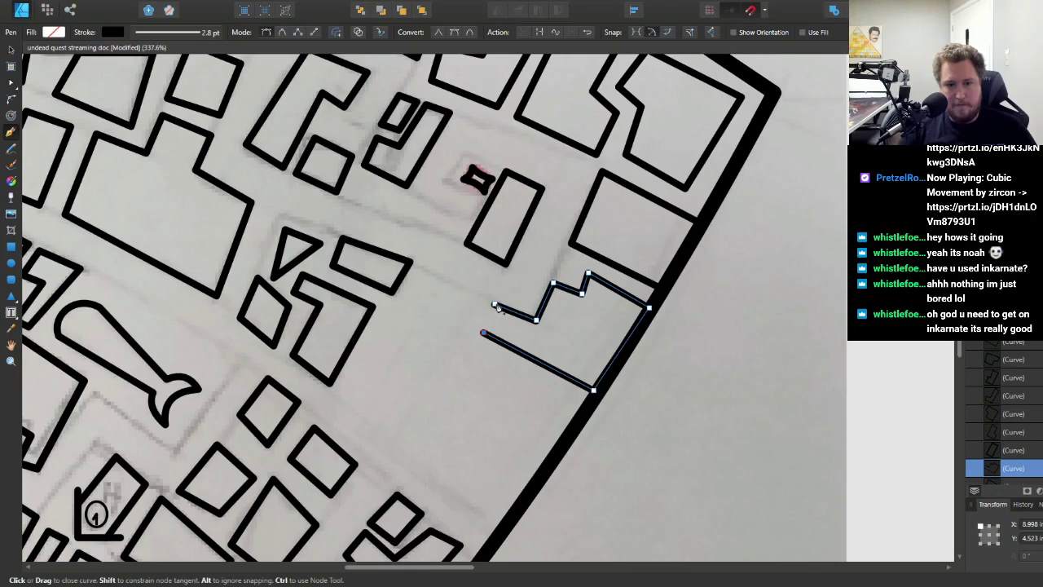
{"action": "scroll", "coordinate": [504, 325], "scroll_direction": "down", "scroll_amount": 3}
{"action": "scroll", "coordinate": [506, 326], "scroll_direction": "up", "scroll_amount": 3}
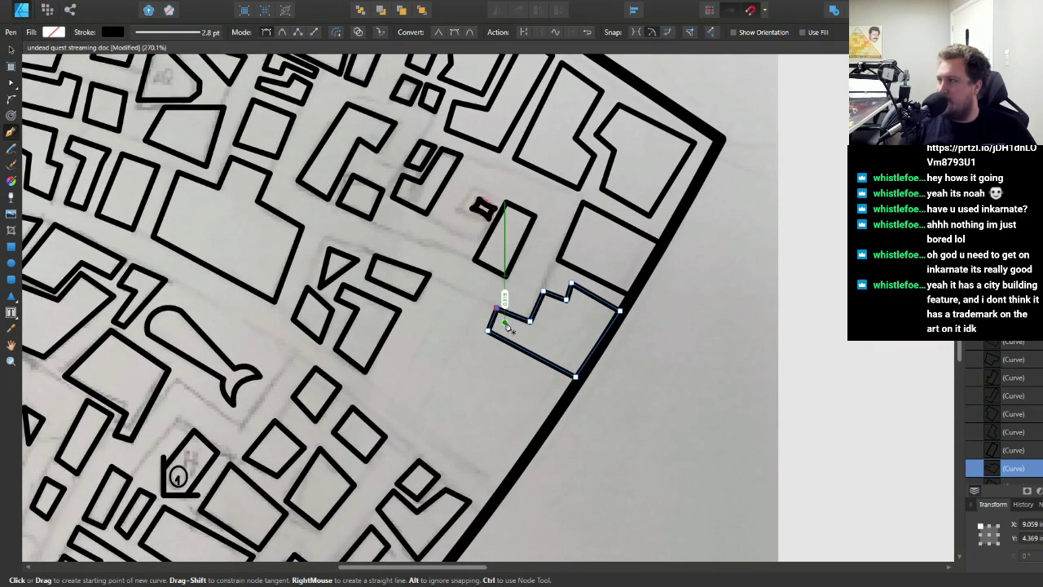
- Trace a small closed quadrilateral building outline near the east wall
{"action": "scroll", "coordinate": [454, 326], "scroll_direction": "down", "scroll_amount": 3}
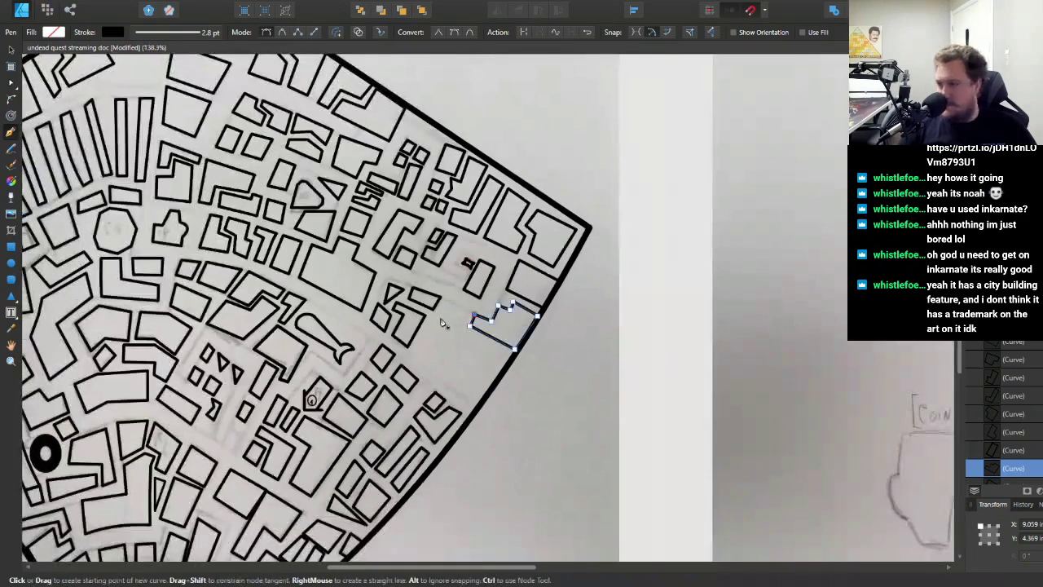
{"action": "scroll", "coordinate": [496, 292], "scroll_direction": "up", "scroll_amount": 4}
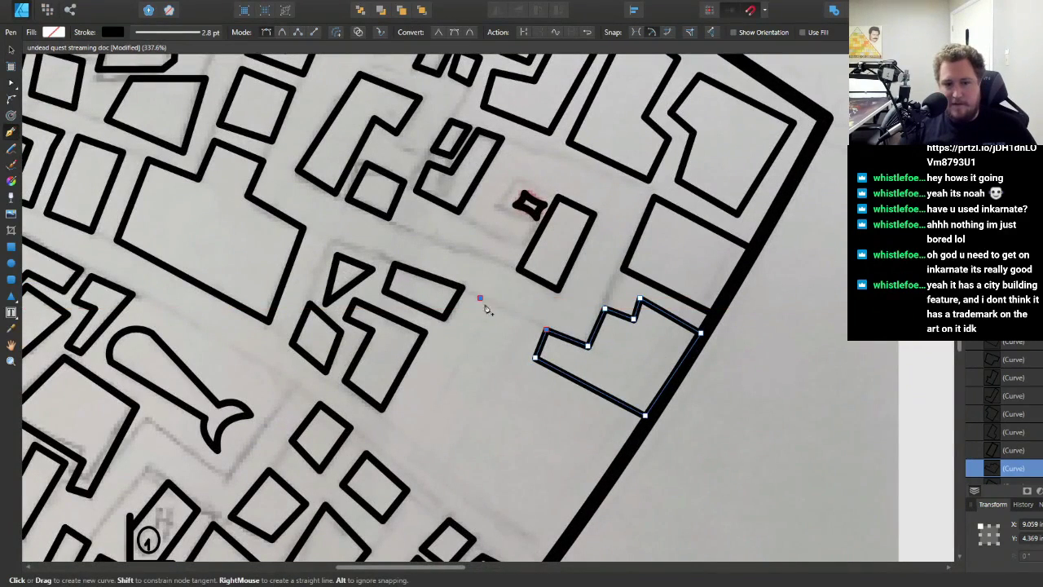
{"action": "left_click", "coordinate": [480, 299]}
{"action": "left_click", "coordinate": [527, 323]}
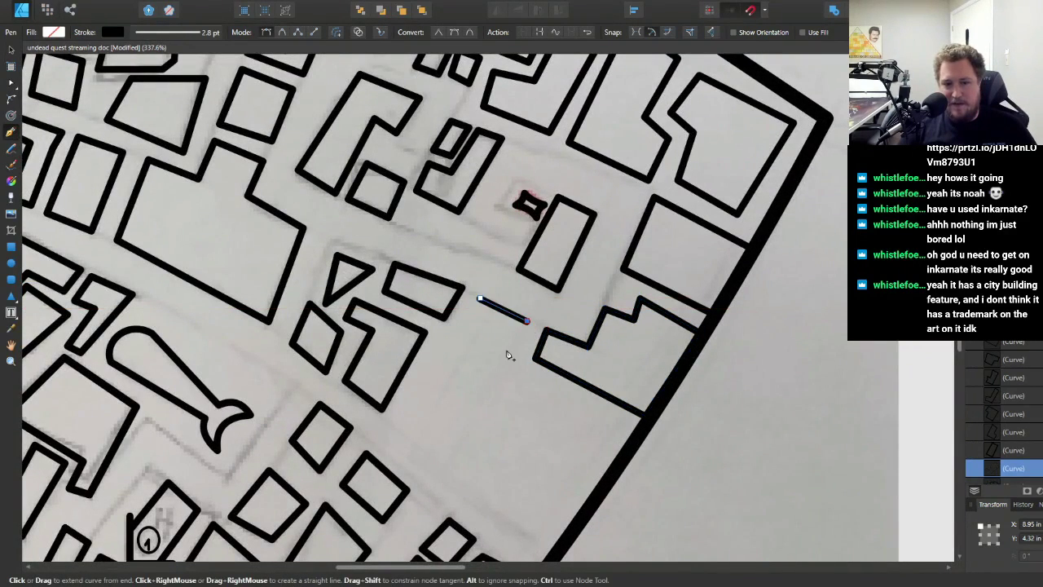
{"action": "left_click", "coordinate": [505, 349]}
{"action": "left_click", "coordinate": [469, 328]}
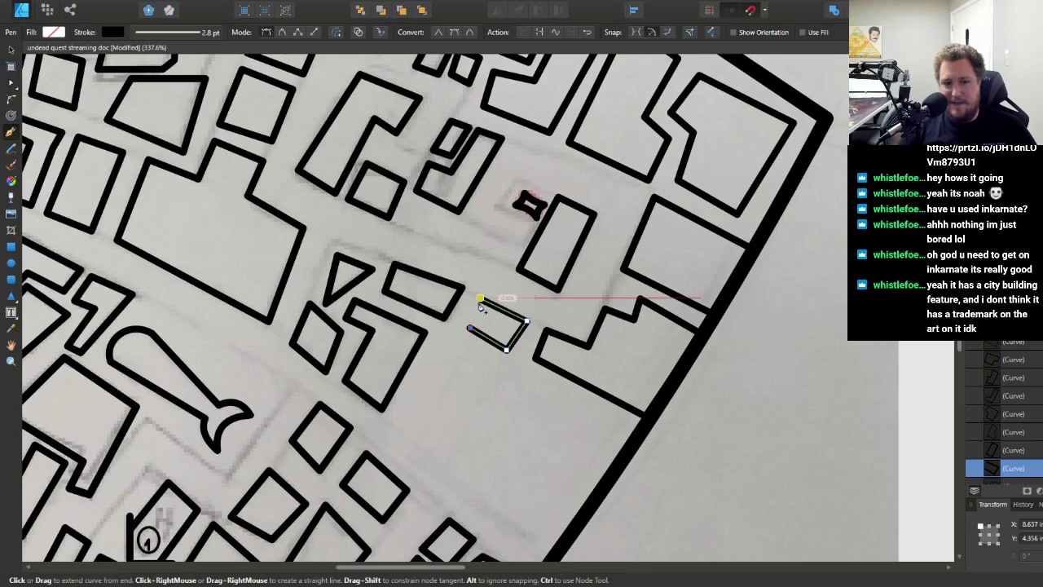
{"action": "left_click", "coordinate": [480, 300]}
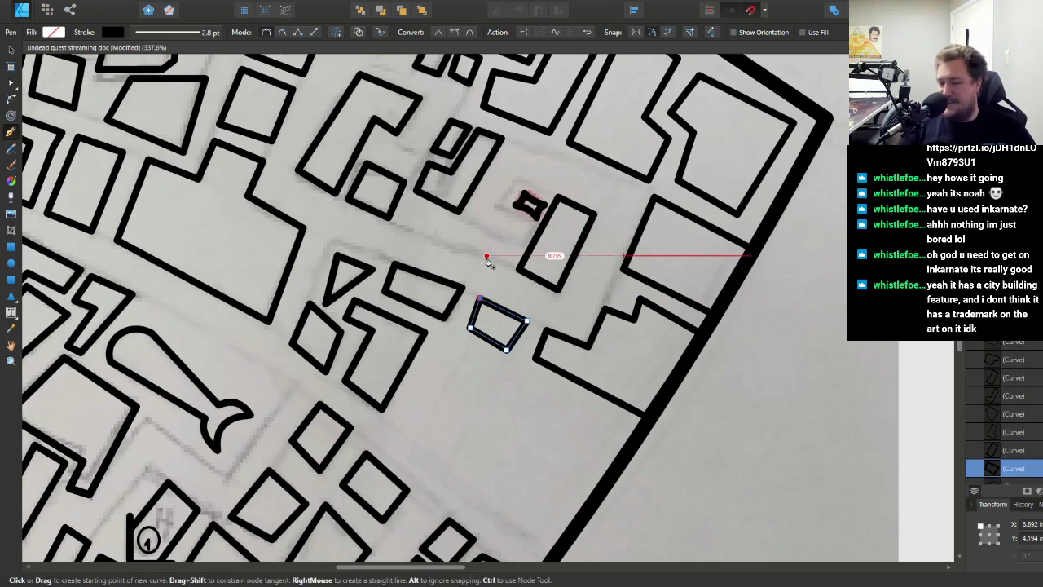
- Trace a closed outline around the long narrow building
{"action": "scroll", "coordinate": [487, 259], "scroll_direction": "down", "scroll_amount": 5}
{"action": "scroll", "coordinate": [413, 259], "scroll_direction": "up", "scroll_amount": 3}
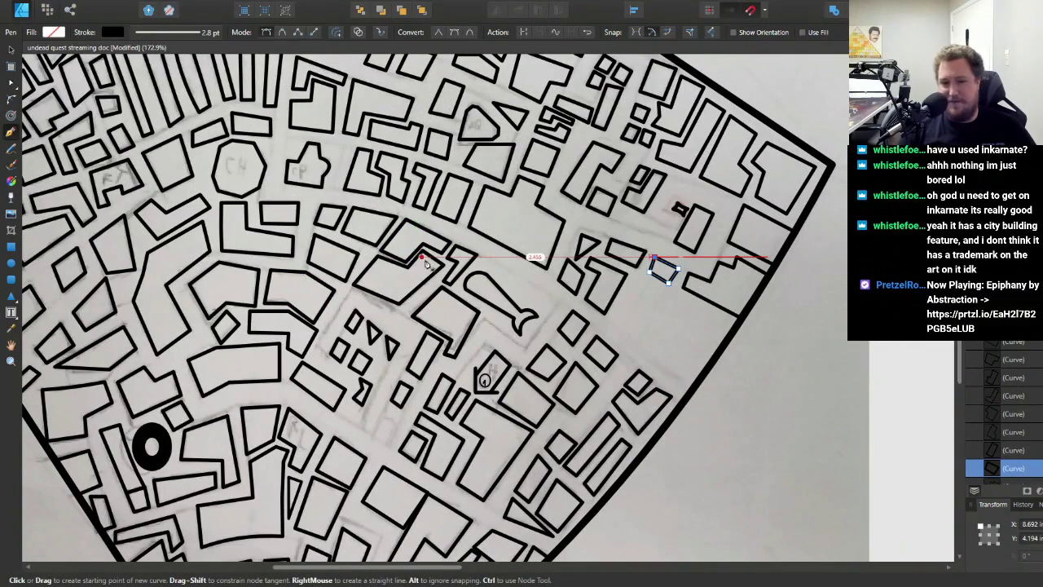
{"action": "scroll", "coordinate": [648, 319], "scroll_direction": "up", "scroll_amount": 2}
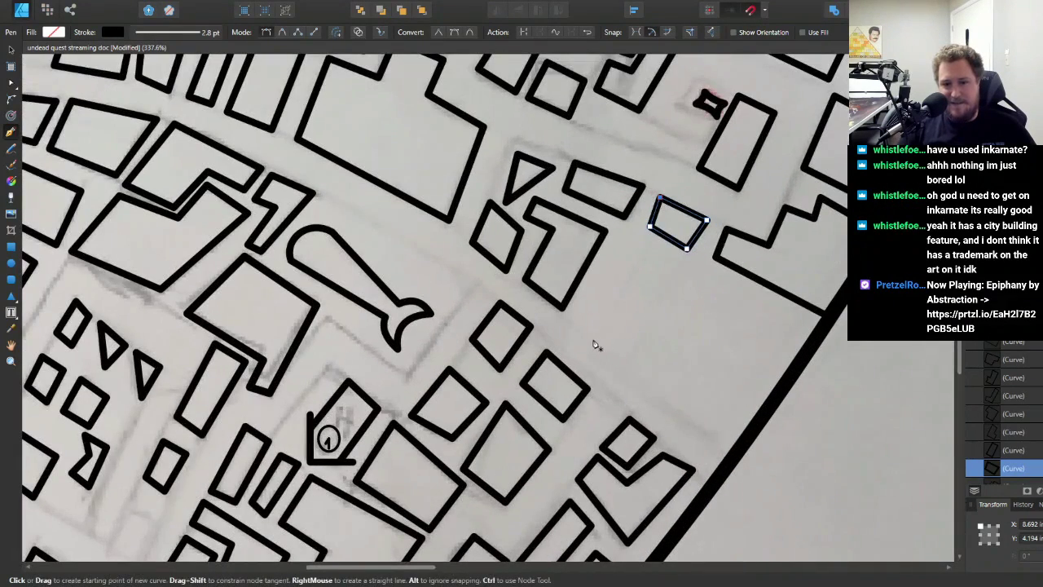
{"action": "left_click_drag", "start_coordinate": [570, 318], "coordinate": [593, 339]}
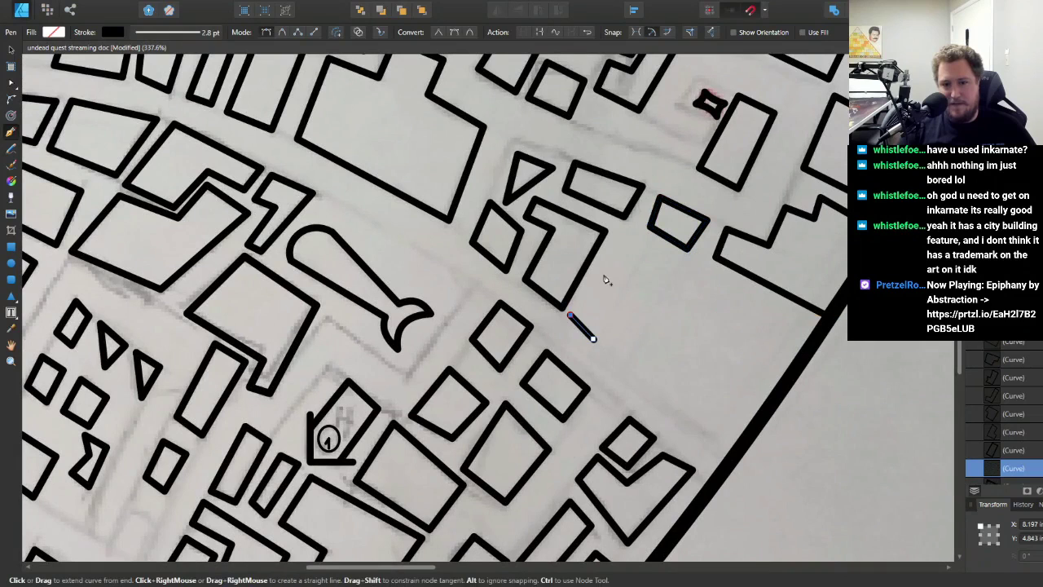
{"action": "left_click", "coordinate": [614, 242]}
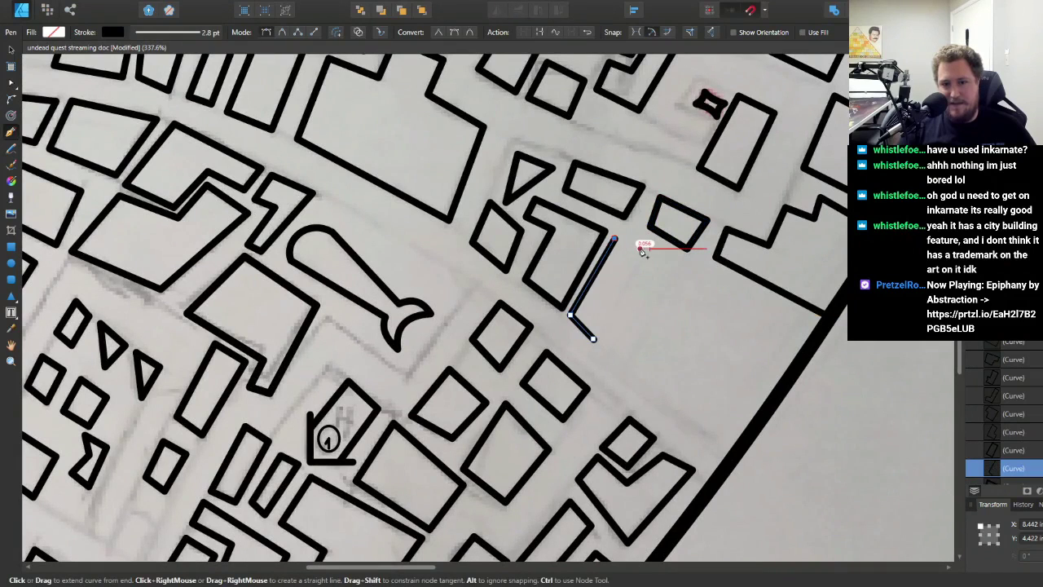
{"action": "left_click", "coordinate": [644, 248]}
{"action": "left_click", "coordinate": [593, 338]}
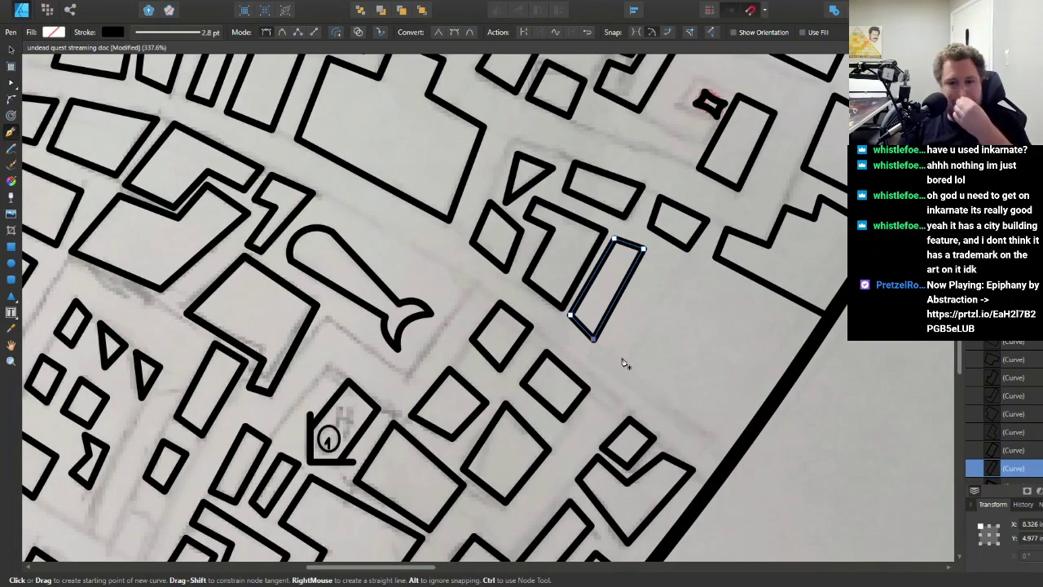
- Trace the larger stepped building with a jogged top edge against the city wall
{"action": "scroll", "coordinate": [624, 362], "scroll_direction": "down", "scroll_amount": 2}
{"action": "scroll", "coordinate": [626, 367], "scroll_direction": "up", "scroll_amount": 4}
{"action": "left_click", "coordinate": [609, 370]}
{"action": "left_click", "coordinate": [638, 319]}
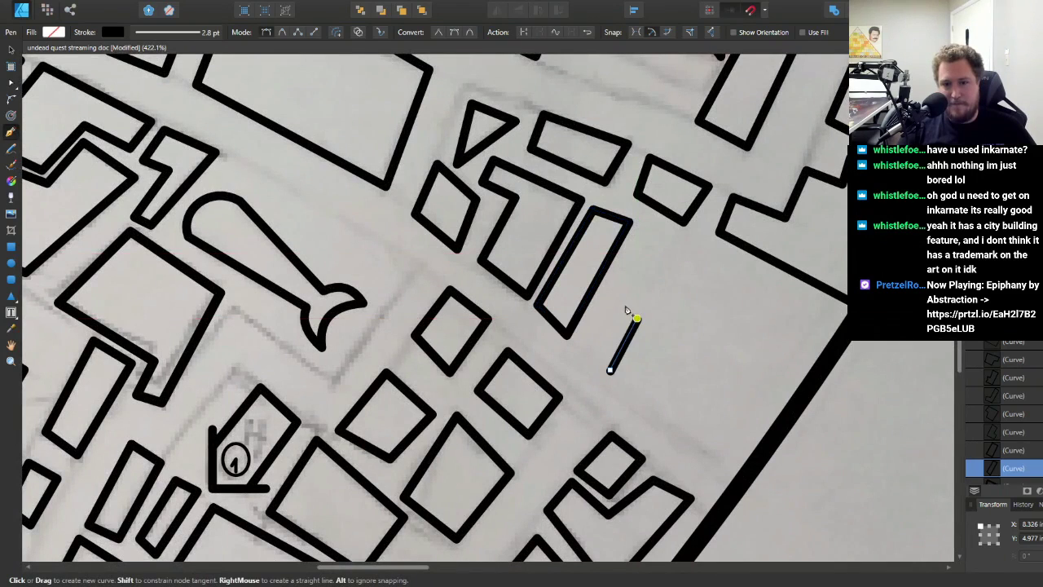
{"action": "left_click", "coordinate": [610, 297]}
{"action": "left_click", "coordinate": [650, 238]}
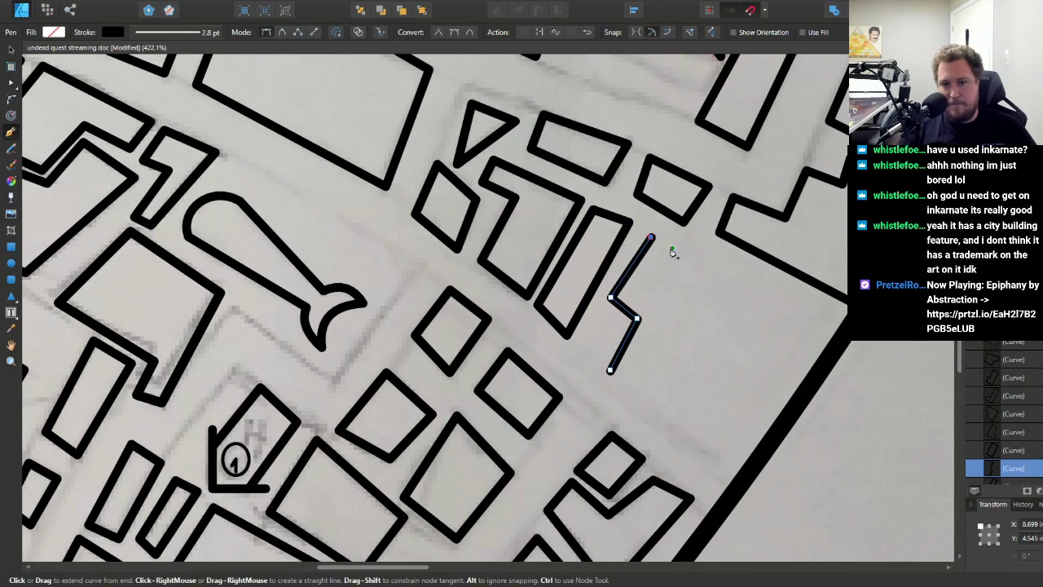
{"action": "left_click", "coordinate": [737, 285]}
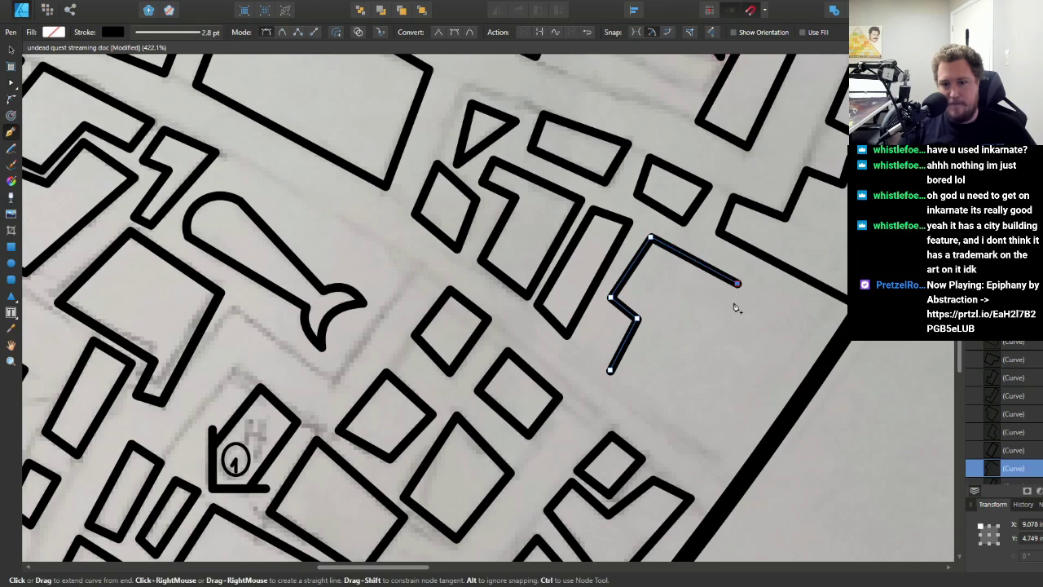
{"action": "left_click", "coordinate": [768, 324]}
{"action": "left_click", "coordinate": [782, 300]}
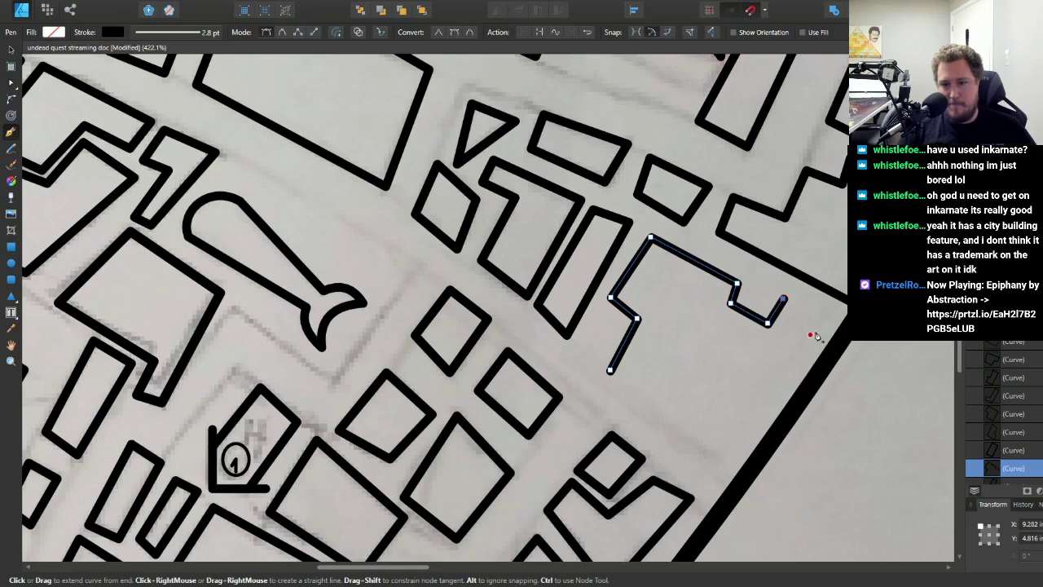
{"action": "left_click", "coordinate": [833, 345]}
{"action": "left_click", "coordinate": [767, 444]}
{"action": "left_click", "coordinate": [672, 381]}
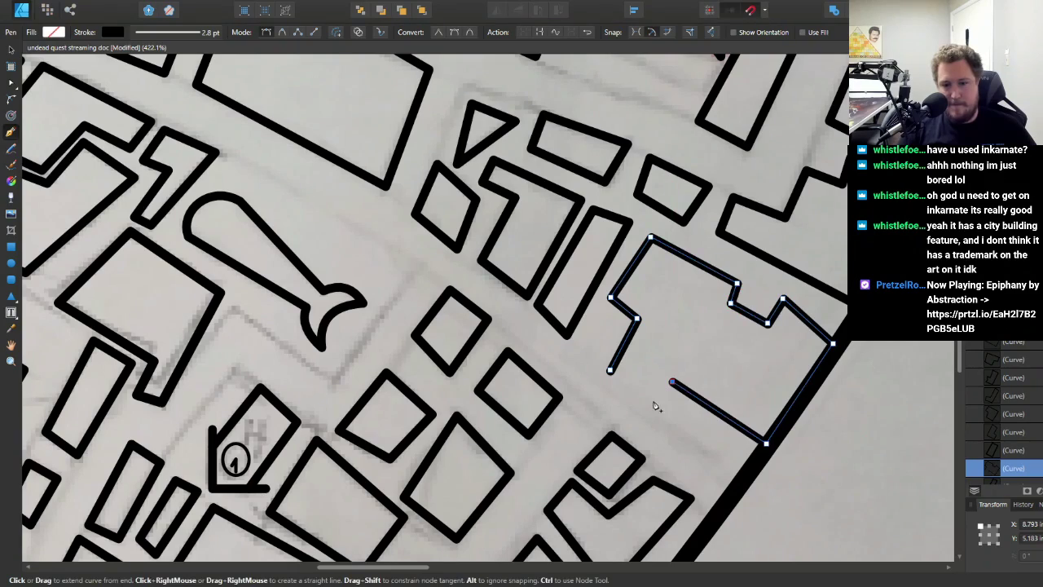
{"action": "left_click", "coordinate": [653, 402]}
{"action": "left_click", "coordinate": [610, 371]}
{"action": "scroll", "coordinate": [609, 373], "scroll_direction": "down", "scroll_amount": 5}
- Shrink the small traced building near the bottom wall and nudge it slightly right
{"action": "scroll", "coordinate": [610, 373], "scroll_direction": "up", "scroll_amount": 4}
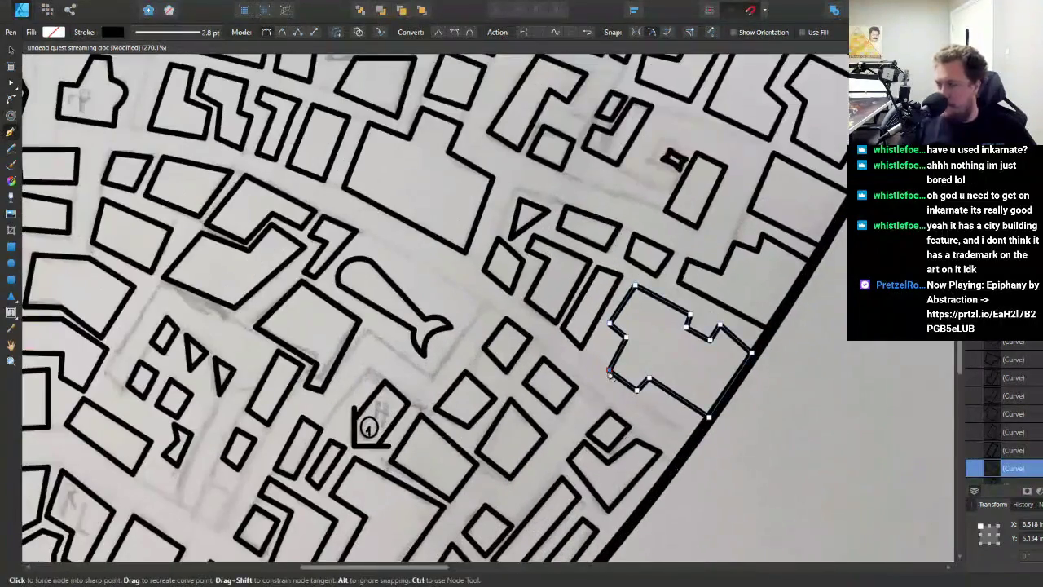
{"action": "scroll", "coordinate": [603, 371], "scroll_direction": "down", "scroll_amount": 1}
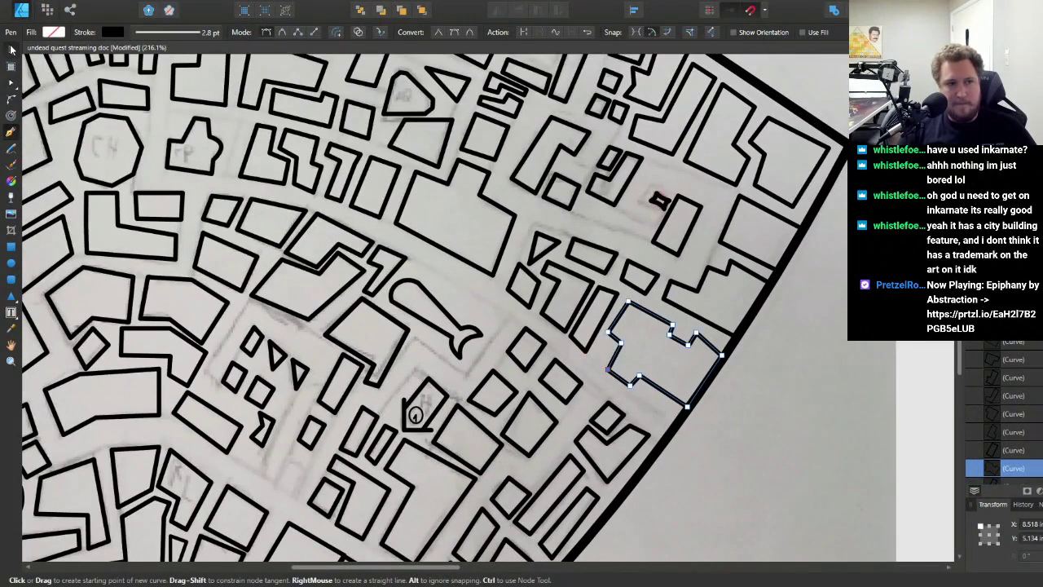
{"action": "key", "text": "v"}
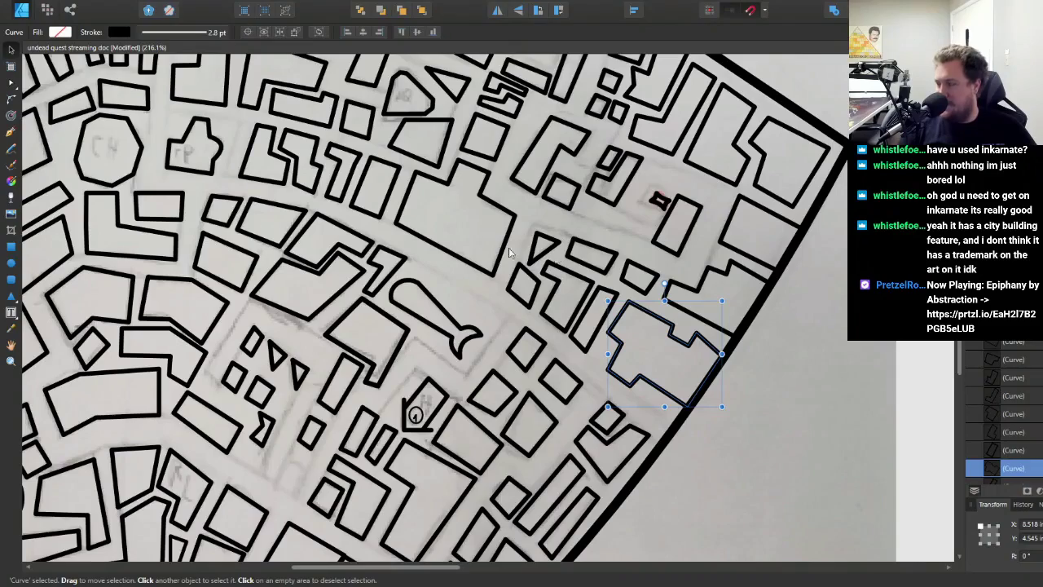
{"action": "scroll", "coordinate": [515, 293], "scroll_direction": "down", "scroll_amount": 5}
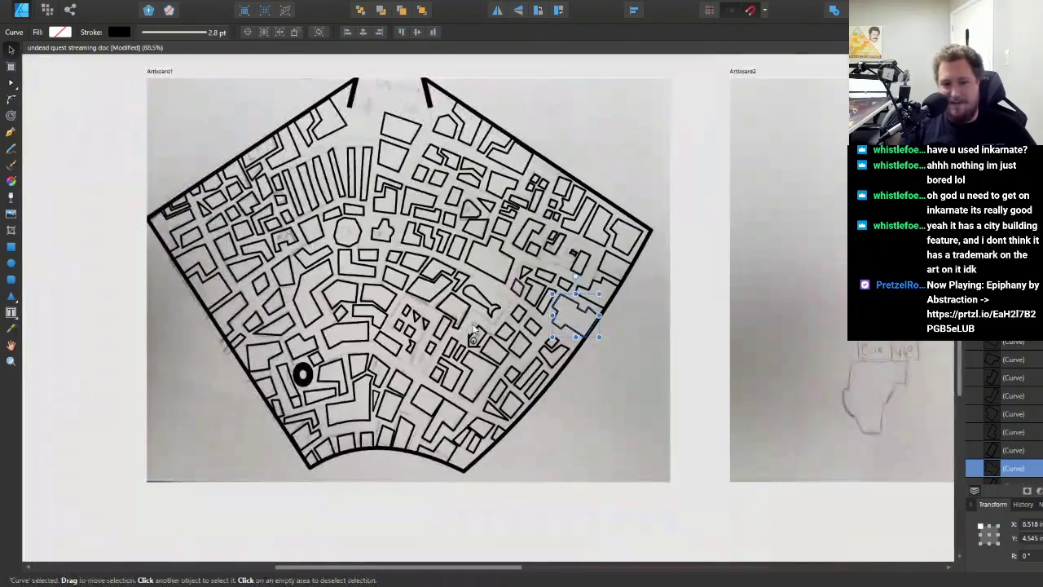
{"action": "scroll", "coordinate": [499, 253], "scroll_direction": "up", "scroll_amount": 3}
{"action": "scroll", "coordinate": [583, 259], "scroll_direction": "up", "scroll_amount": 3}
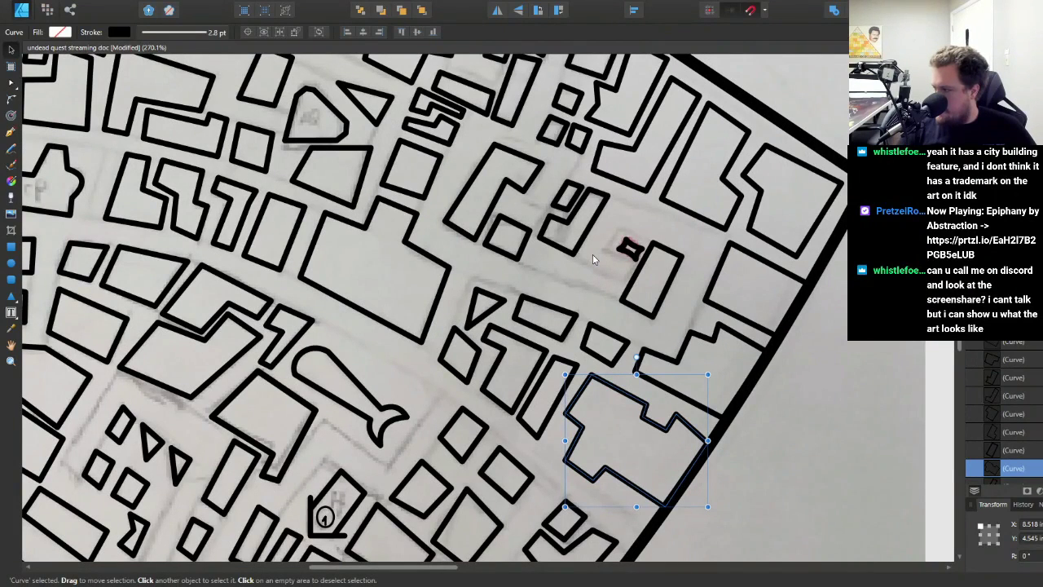
{"action": "scroll", "coordinate": [593, 255], "scroll_direction": "down", "scroll_amount": 4}
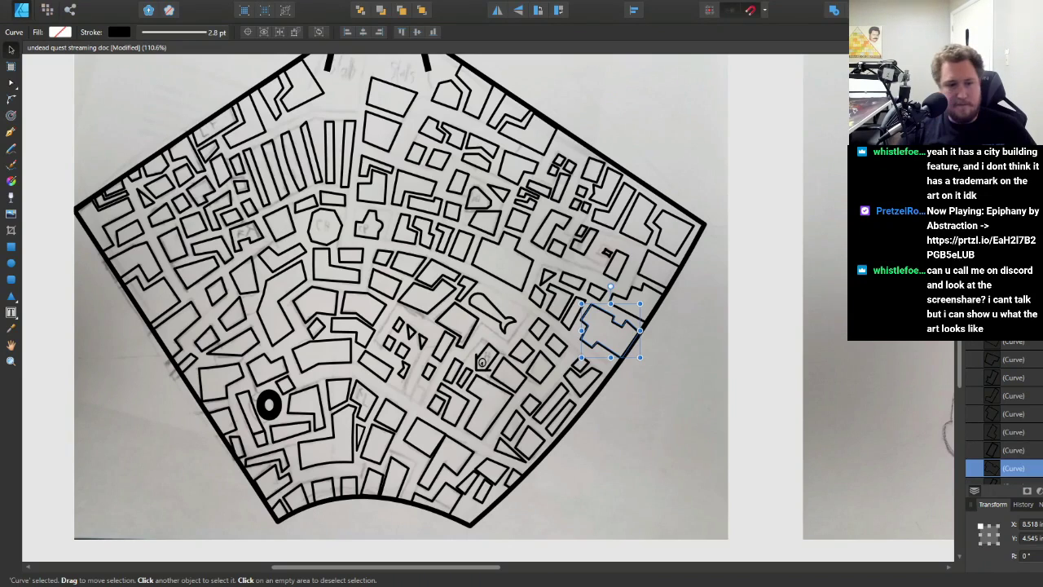
{"action": "left_click", "coordinate": [441, 456]}
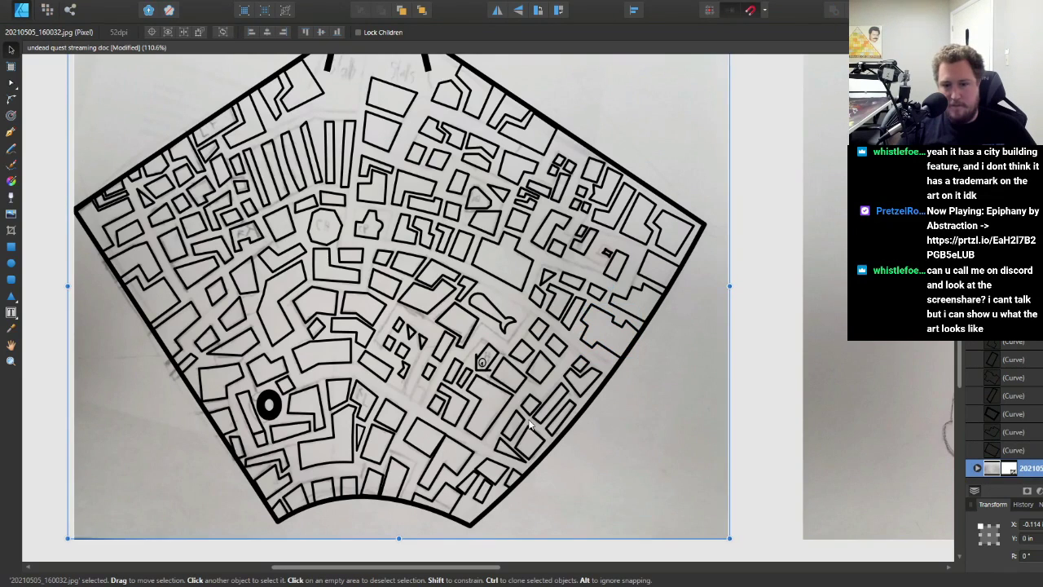
{"action": "scroll", "coordinate": [530, 423], "scroll_direction": "up", "scroll_amount": 6}
{"action": "left_click", "coordinate": [469, 459]}
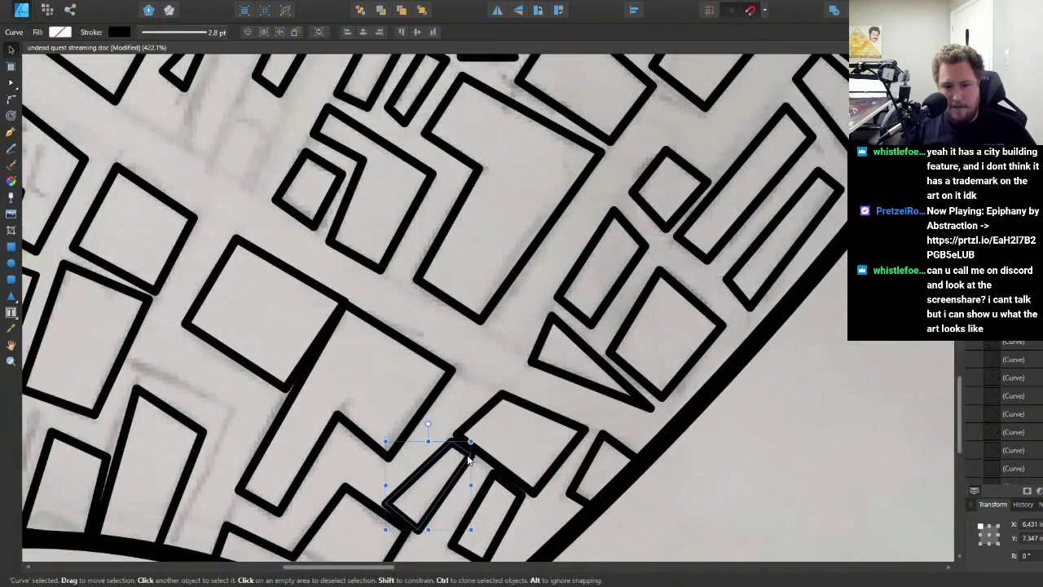
{"action": "left_click_drag", "start_coordinate": [471, 441], "coordinate": [464, 452]}
{"action": "left_click_drag", "start_coordinate": [442, 506], "coordinate": [451, 506]}
- Move the neighbouring building outline slightly down and to the left
{"action": "scroll", "coordinate": [450, 505], "scroll_direction": "down", "scroll_amount": 6}
{"action": "scroll", "coordinate": [448, 443], "scroll_direction": "up", "scroll_amount": 6}
{"action": "left_click", "coordinate": [448, 443]}
{"action": "left_click_drag", "start_coordinate": [448, 443], "coordinate": [438, 462]}
{"action": "scroll", "coordinate": [439, 463], "scroll_direction": "down", "scroll_amount": 8}
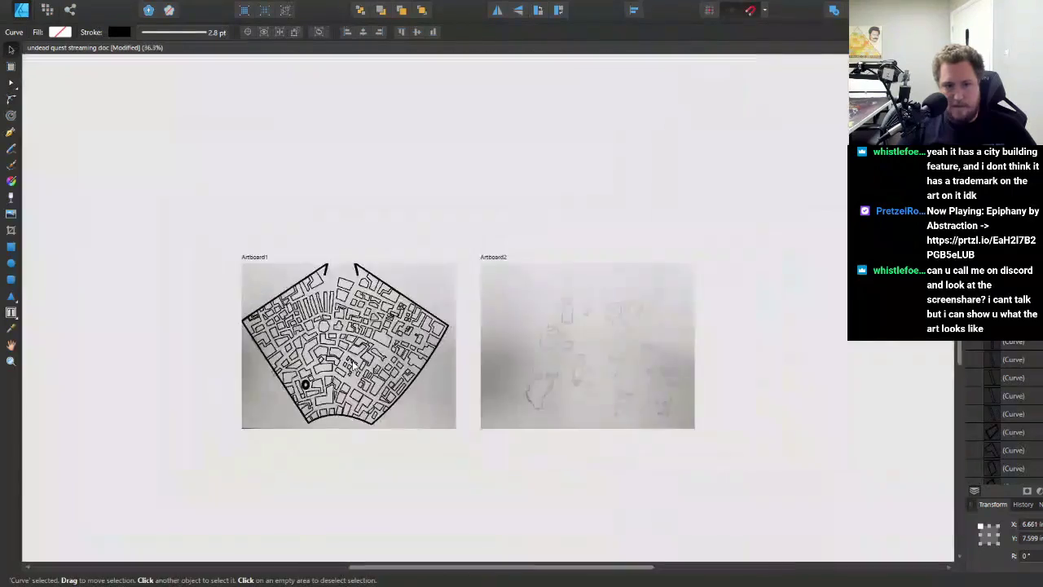
{"action": "scroll", "coordinate": [348, 362], "scroll_direction": "up", "scroll_amount": 3}
{"action": "scroll", "coordinate": [440, 334], "scroll_direction": "up", "scroll_amount": 2}
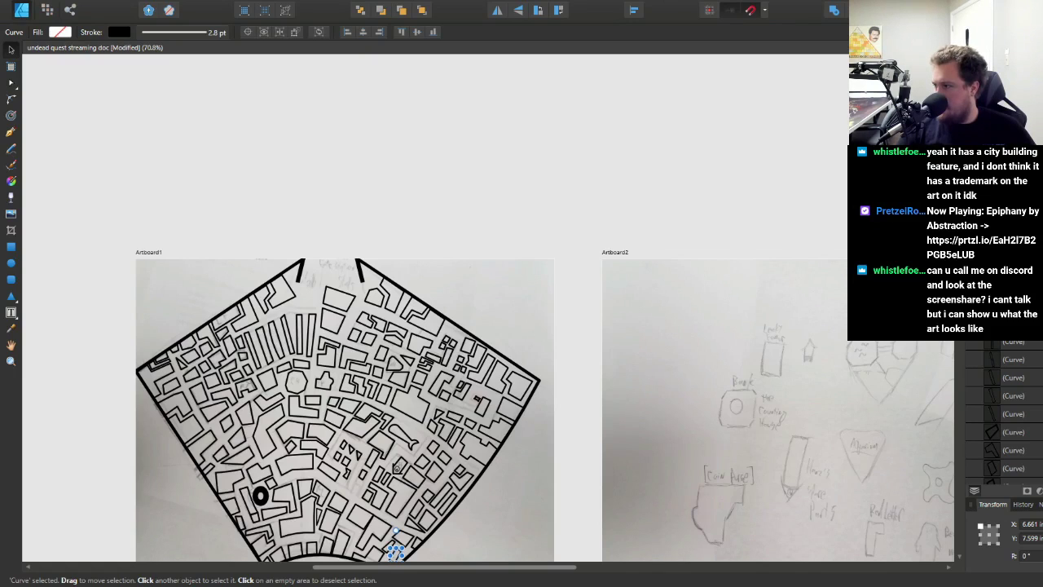
{"action": "left_click", "coordinate": [259, 214]}
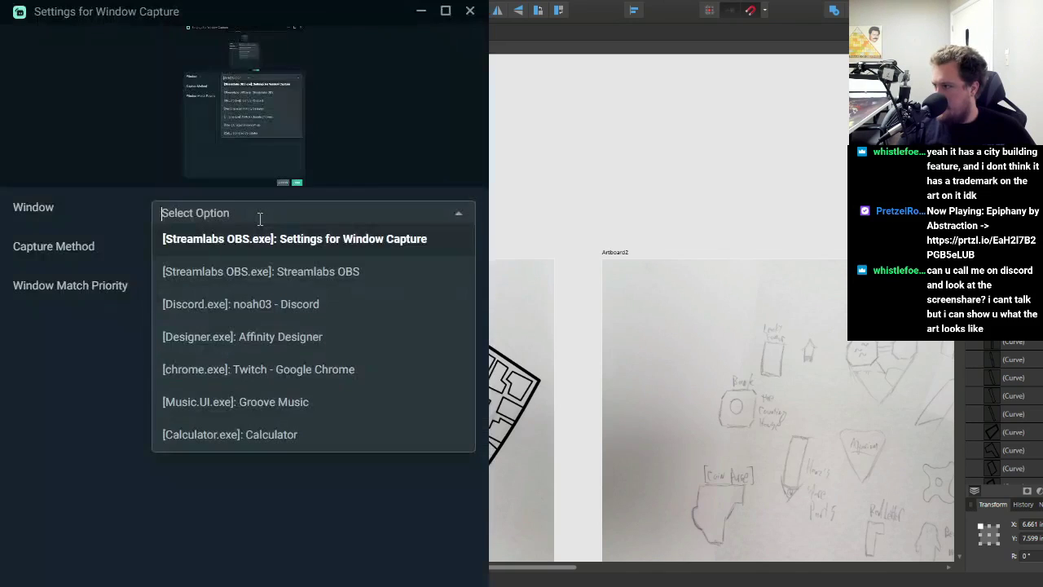
{"action": "left_click", "coordinate": [258, 305]}
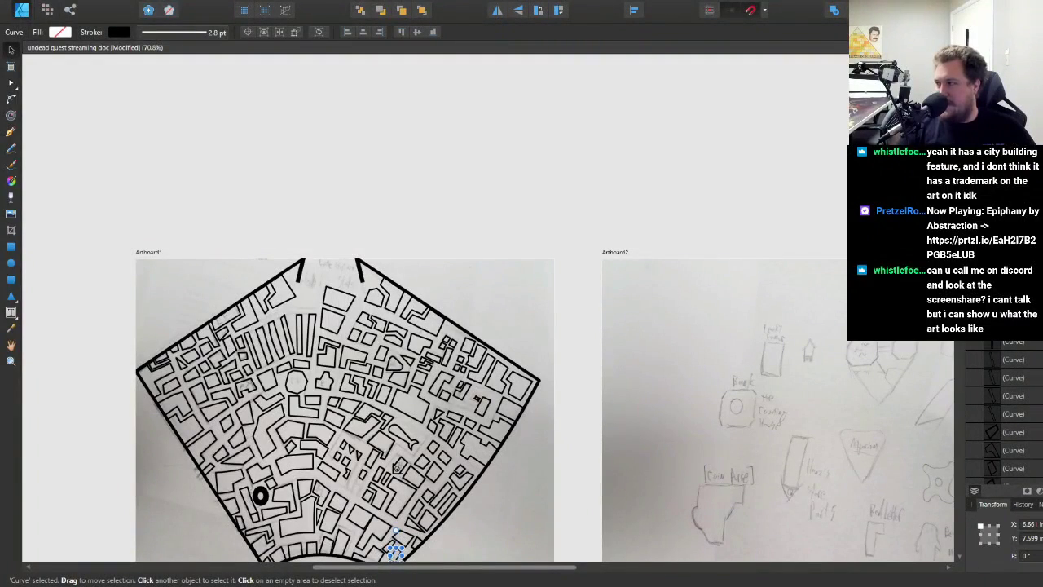
- Draw a short horizontal bar over the faint handwritten label
{"action": "scroll", "coordinate": [424, 358], "scroll_direction": "down", "scroll_amount": 2}
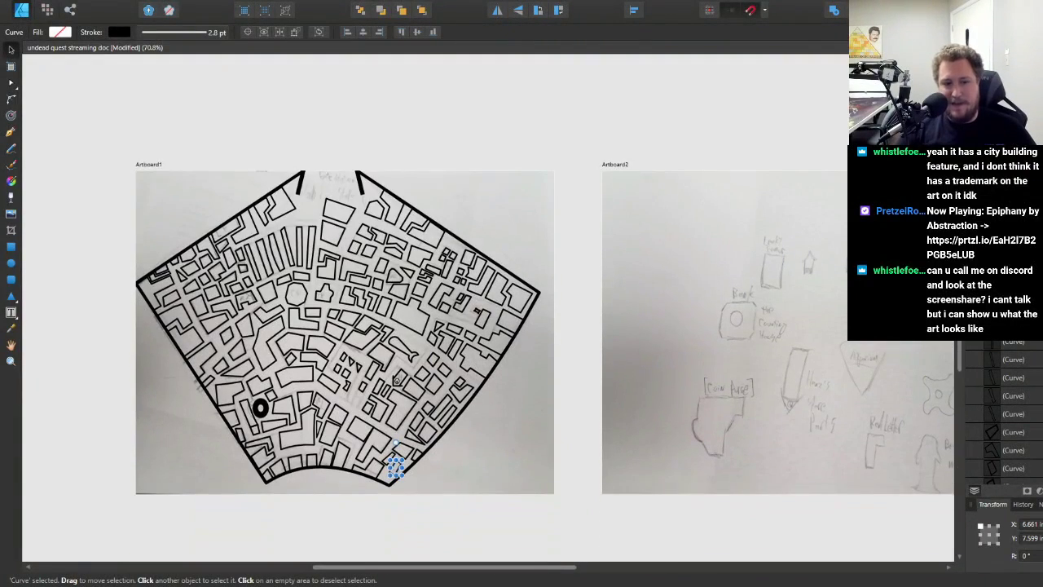
{"action": "scroll", "coordinate": [279, 152], "scroll_direction": "down", "scroll_amount": 1}
{"action": "scroll", "coordinate": [280, 153], "scroll_direction": "up", "scroll_amount": 6}
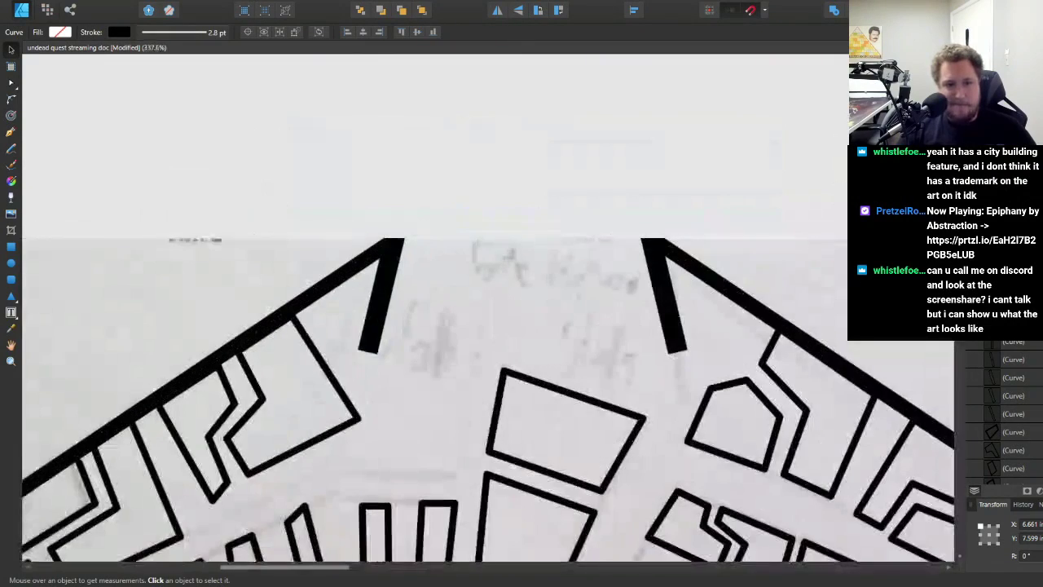
{"action": "scroll", "coordinate": [427, 394], "scroll_direction": "up", "scroll_amount": 3}
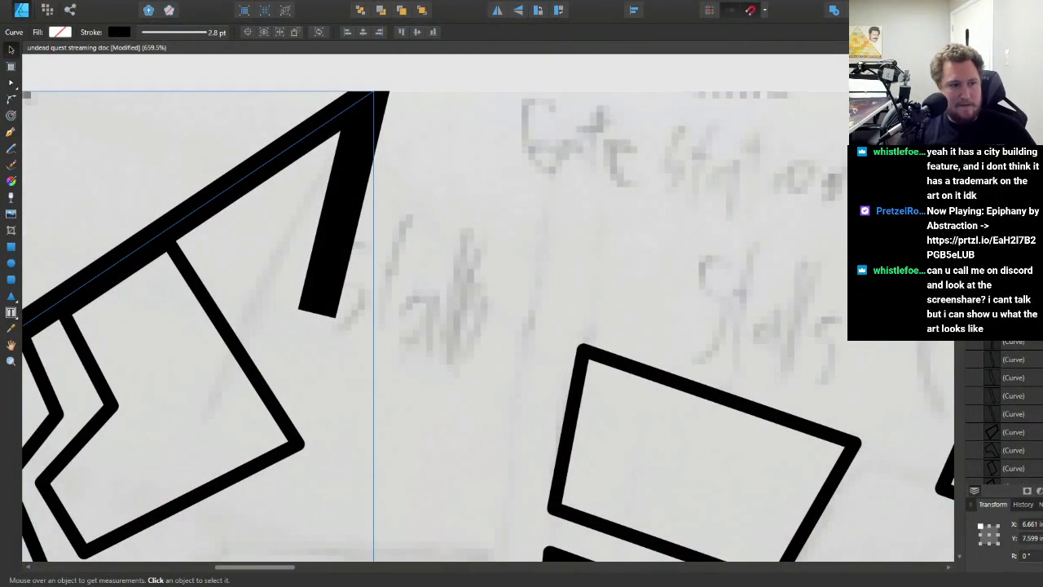
{"action": "key", "text": "p"}
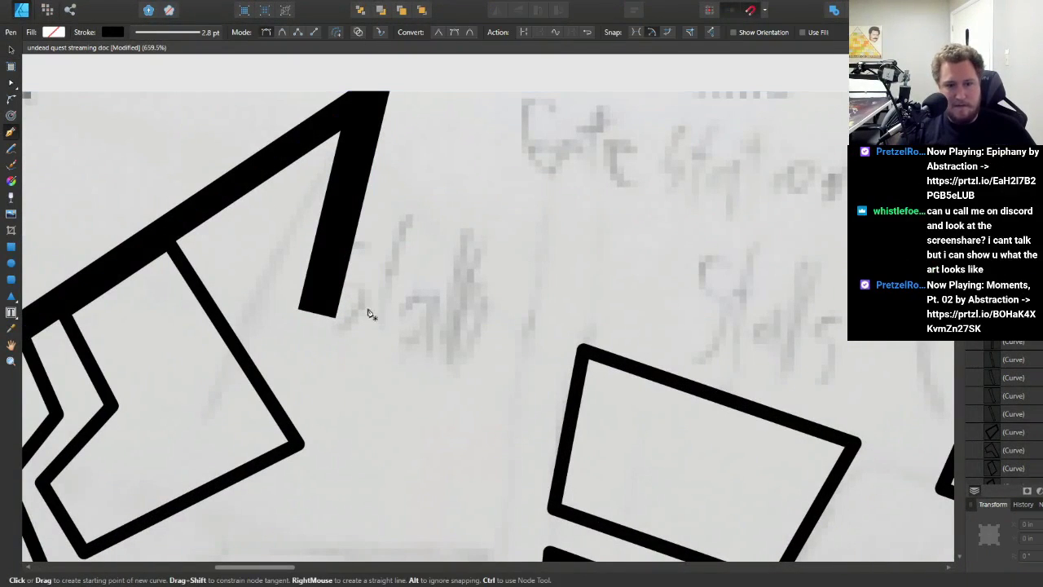
{"action": "scroll", "coordinate": [374, 313], "scroll_direction": "up", "scroll_amount": 3}
{"action": "left_click", "coordinate": [374, 306]}
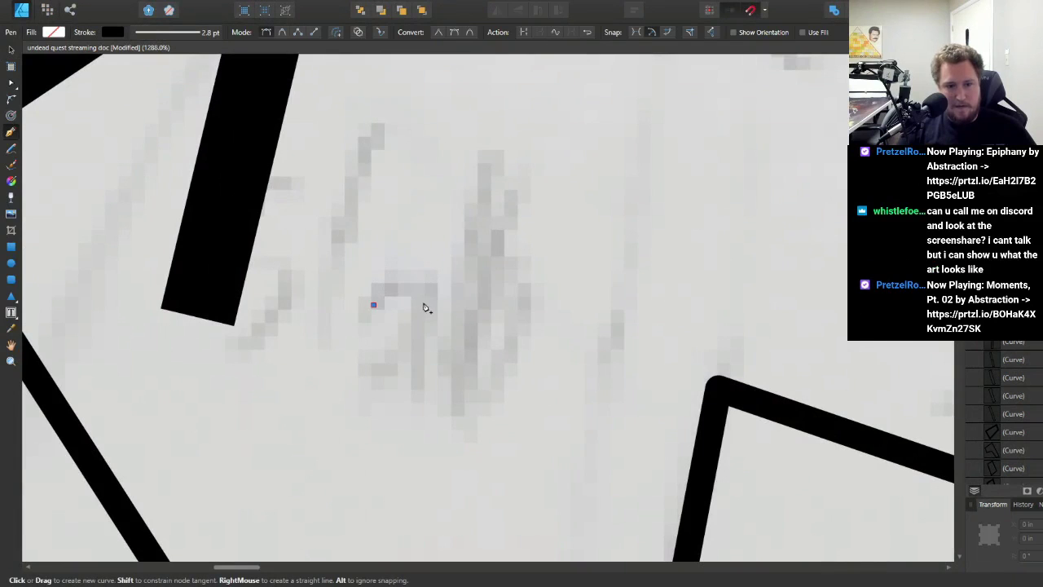
{"action": "left_click", "coordinate": [416, 303]}
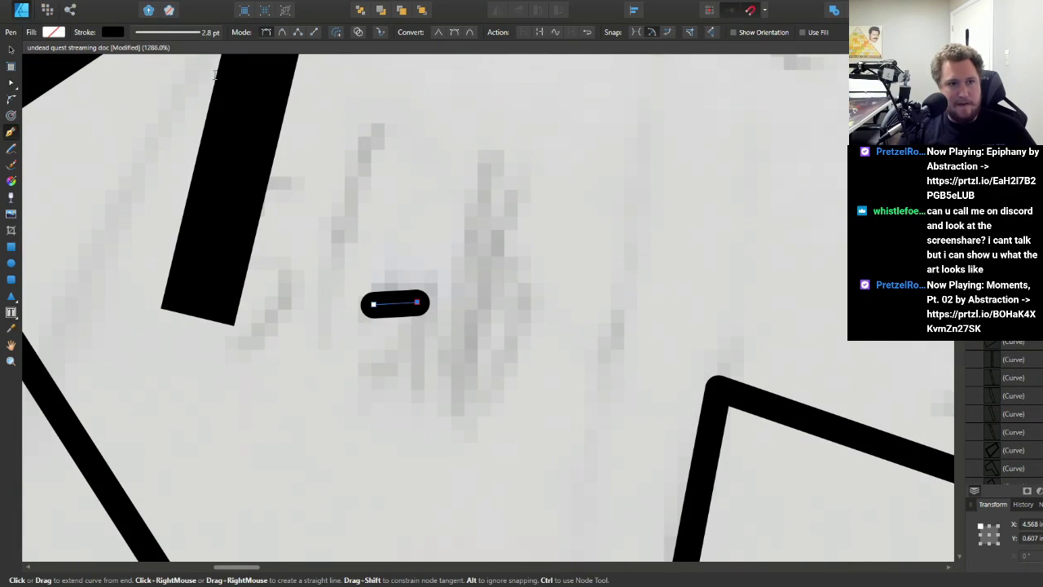
{"action": "key", "text": "ctrl+z"}
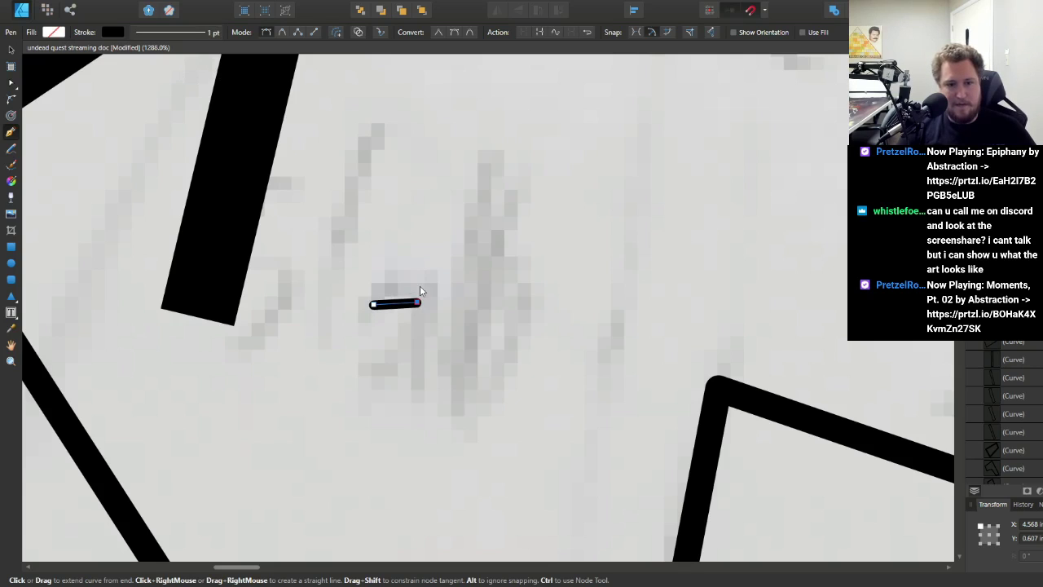
{"action": "scroll", "coordinate": [421, 300], "scroll_direction": "up", "scroll_amount": 3}
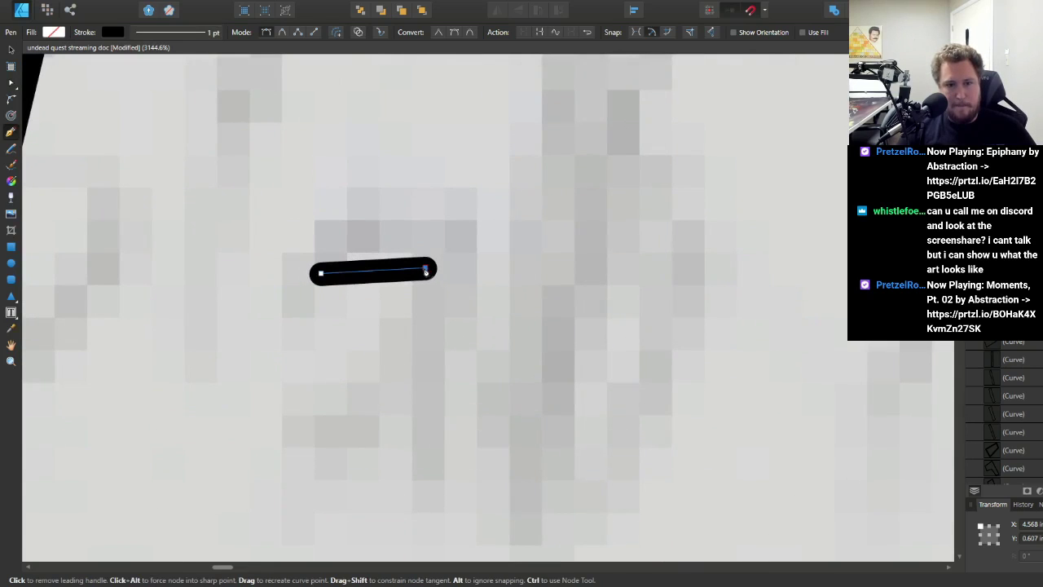
{"action": "left_click", "coordinate": [11, 50]}
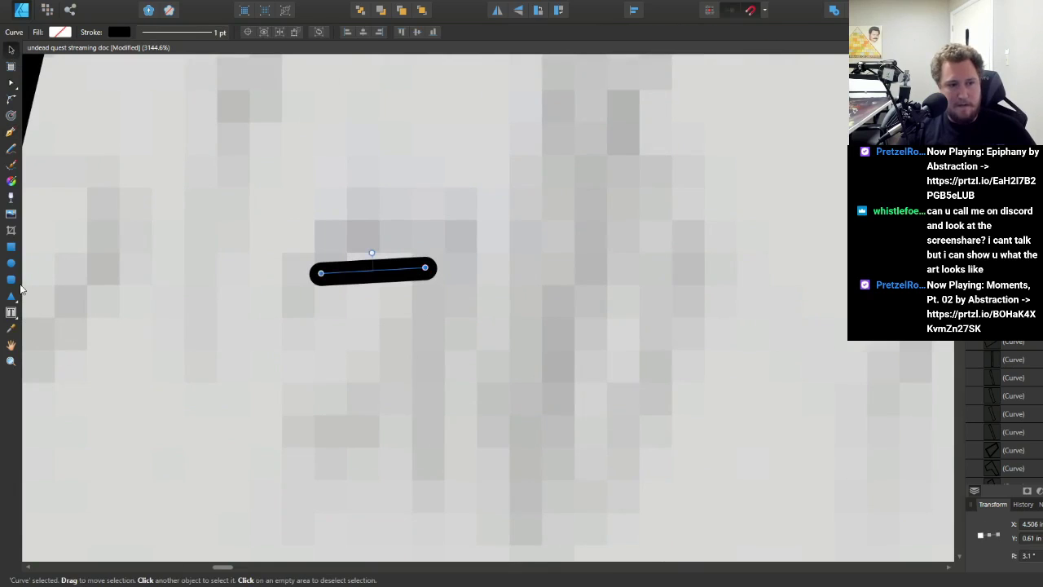
- Draw a rounded rectangle beside the bar and remove its fill, leaving only the outline
{"action": "left_click", "coordinate": [11, 246]}
{"action": "scroll", "coordinate": [556, 310], "scroll_direction": "down", "scroll_amount": 3}
{"action": "scroll", "coordinate": [477, 291], "scroll_direction": "up", "scroll_amount": 2}
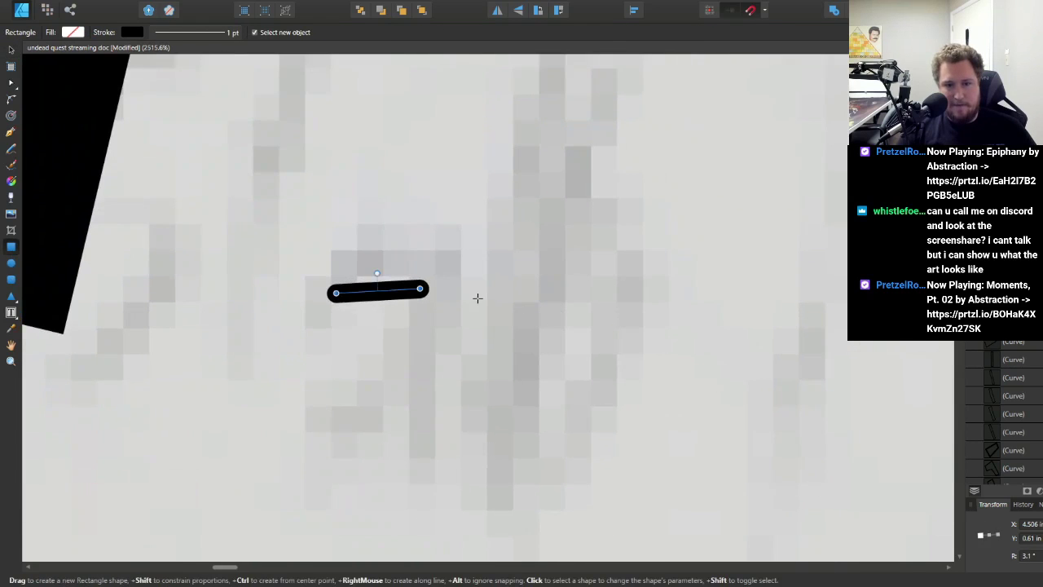
{"action": "left_click_drag", "start_coordinate": [464, 291], "coordinate": [554, 365]}
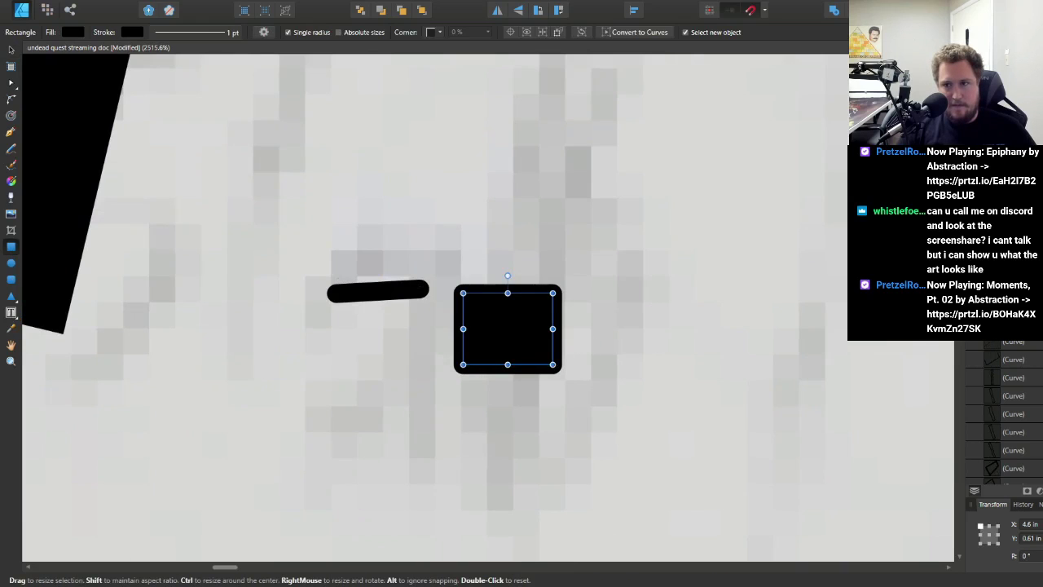
{"action": "key", "text": "slash"}
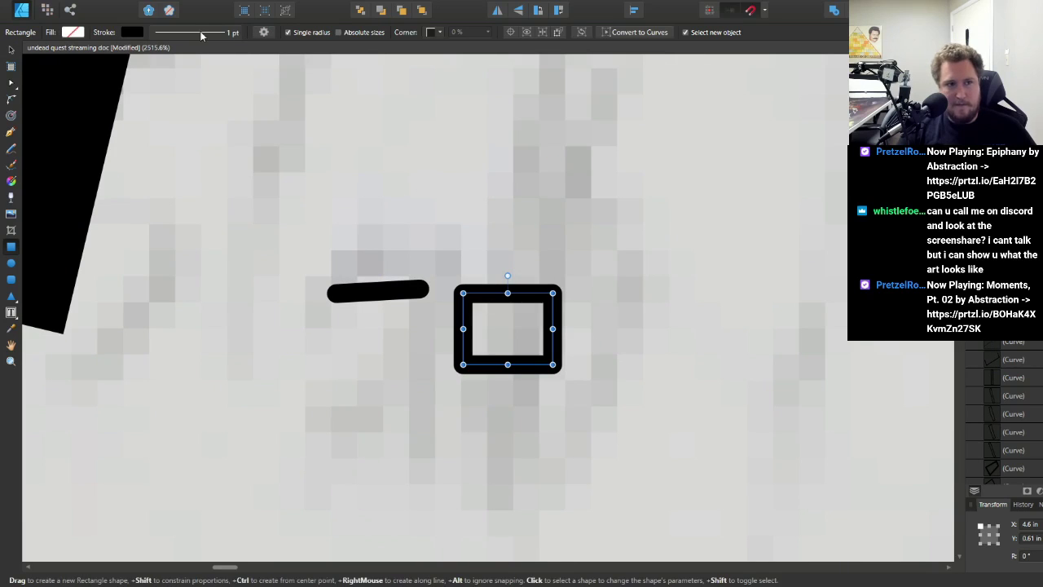
{"action": "left_click", "coordinate": [11, 50]}
{"action": "scroll", "coordinate": [420, 318], "scroll_direction": "down", "scroll_amount": 1}
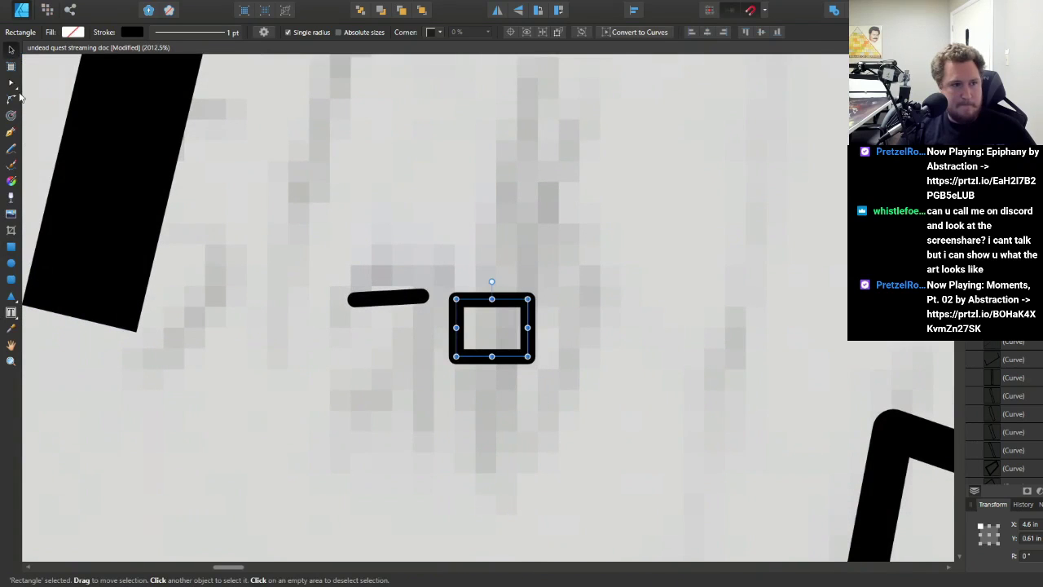
- Draw two vertical posts rising from the top of the rectangle
{"action": "left_click", "coordinate": [11, 133]}
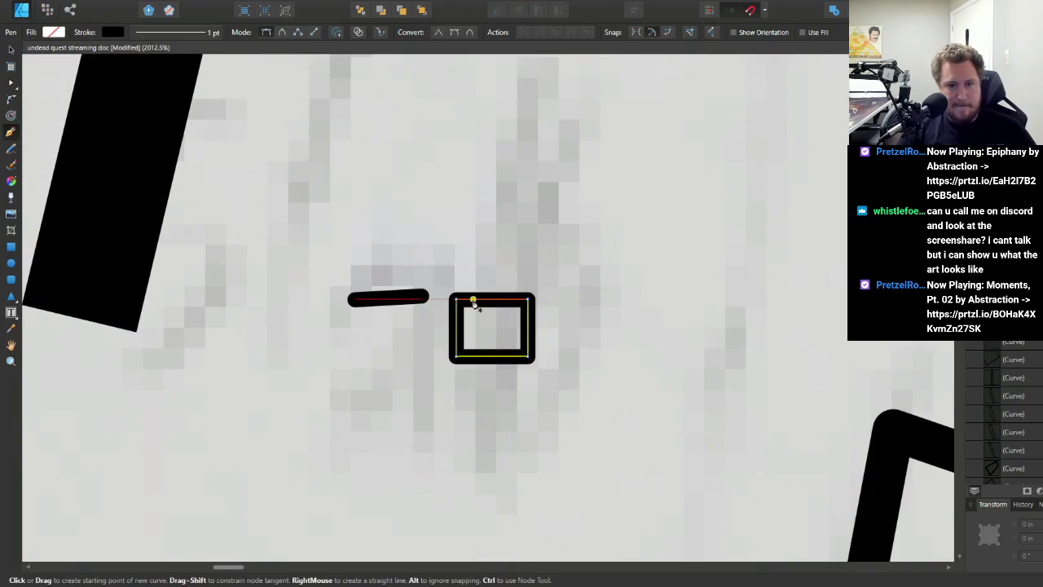
{"action": "left_click", "coordinate": [472, 257]}
{"action": "key", "text": "a"}
{"action": "key", "text": "p"}
{"action": "left_click", "coordinate": [512, 257]}
{"action": "left_click", "coordinate": [514, 295]}
{"action": "key", "text": "a"}
{"action": "scroll", "coordinate": [511, 255], "scroll_direction": "up", "scroll_amount": 5}
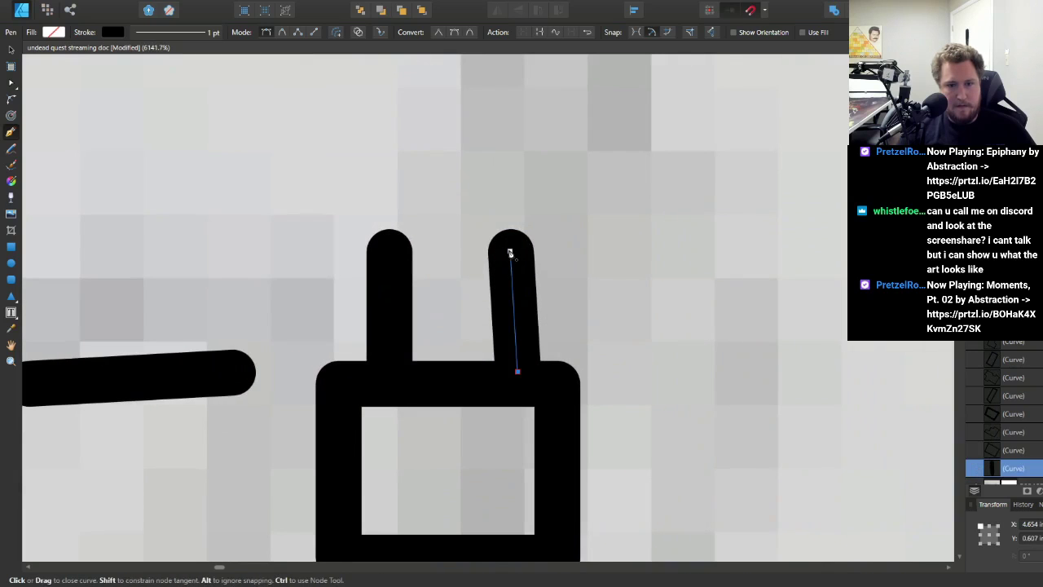
{"action": "left_click_drag", "start_coordinate": [510, 252], "coordinate": [518, 252]}
{"action": "scroll", "coordinate": [517, 256], "scroll_direction": "down", "scroll_amount": 2}
- Draw a curved, peaked roof above the two posts
{"action": "left_click", "coordinate": [396, 268]}
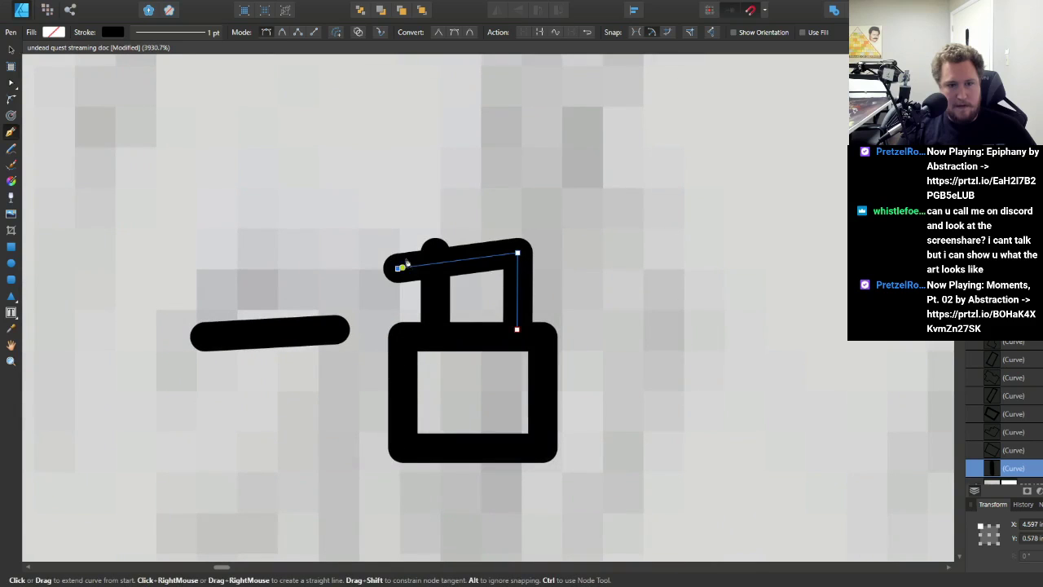
{"action": "key", "text": "ctrl+z"}
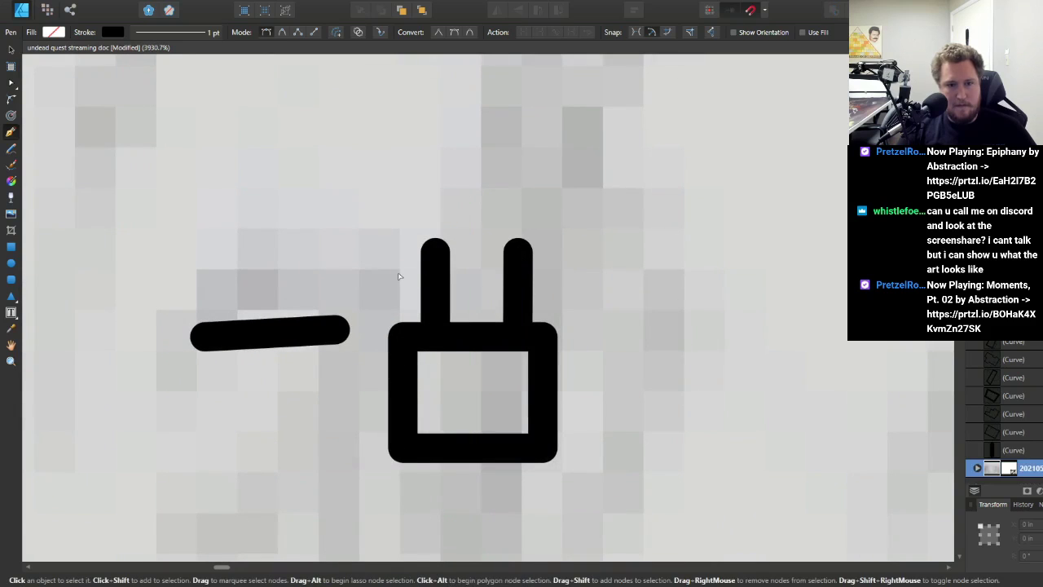
{"action": "left_click_drag", "start_coordinate": [397, 270], "coordinate": [472, 192]}
{"action": "key", "text": "Escape"}
{"action": "left_click_drag", "start_coordinate": [434, 234], "coordinate": [445, 240]}
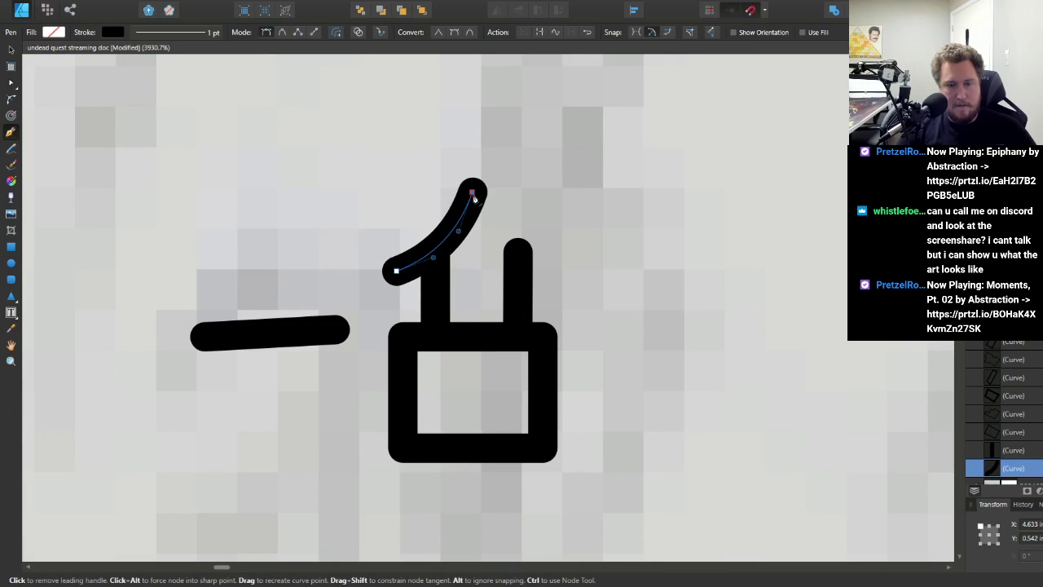
{"action": "left_click", "coordinate": [550, 271]}
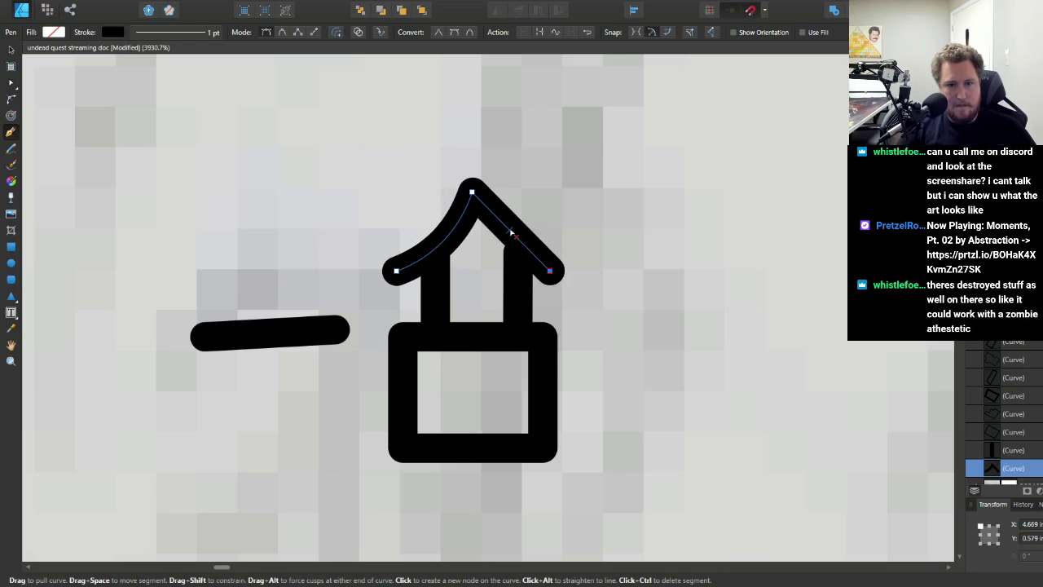
{"action": "left_click_drag", "start_coordinate": [511, 234], "coordinate": [505, 244]}
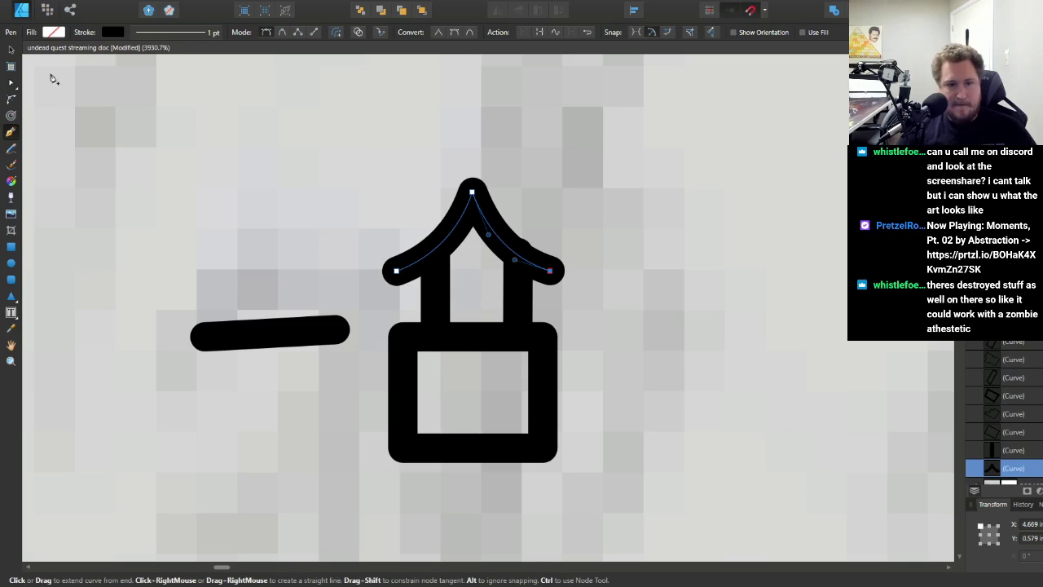
{"action": "left_click", "coordinate": [10, 50]}
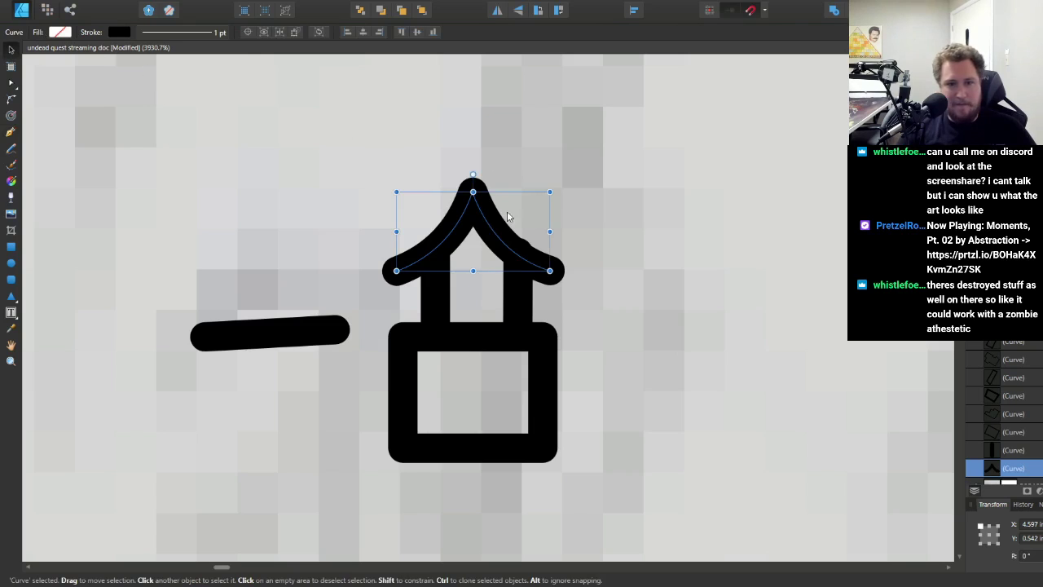
{"action": "left_click_drag", "start_coordinate": [504, 248], "coordinate": [509, 237]}
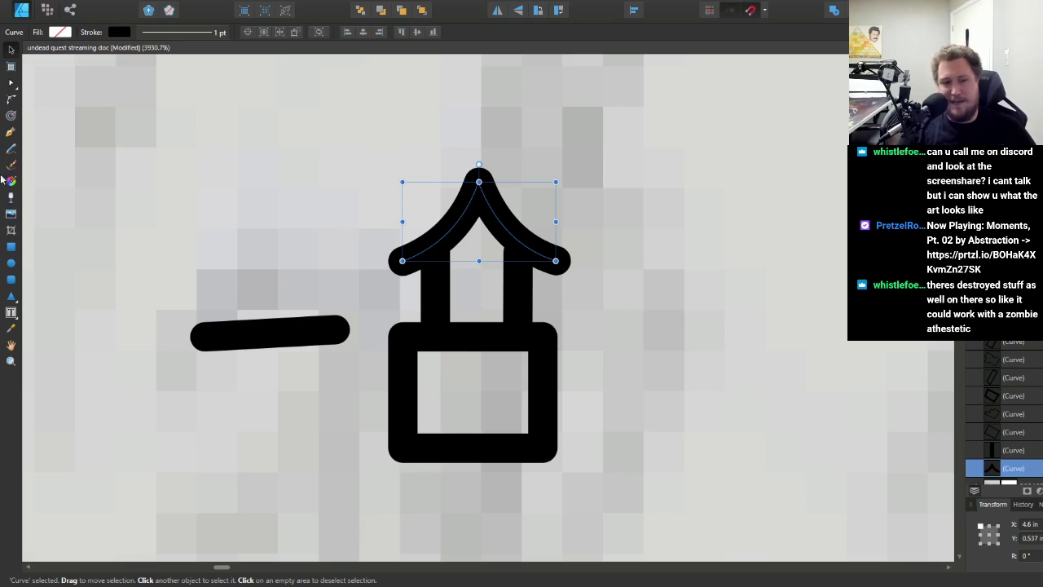
- Delete the stray horizontal bar and lengthen the left post upward
{"action": "left_click", "coordinate": [287, 329]}
{"action": "key", "text": "ctrl+z"}
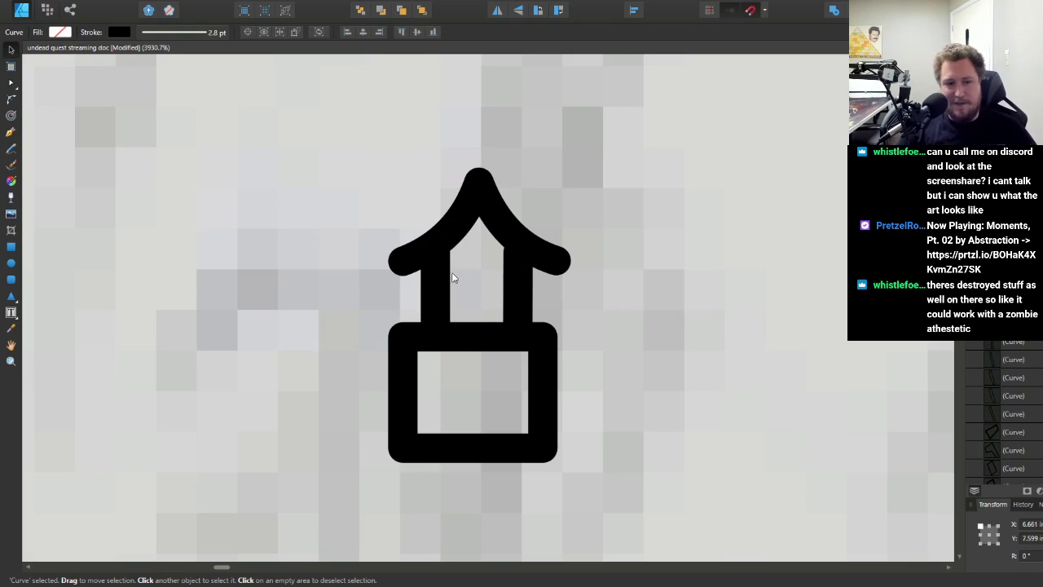
{"action": "left_click", "coordinate": [523, 257]}
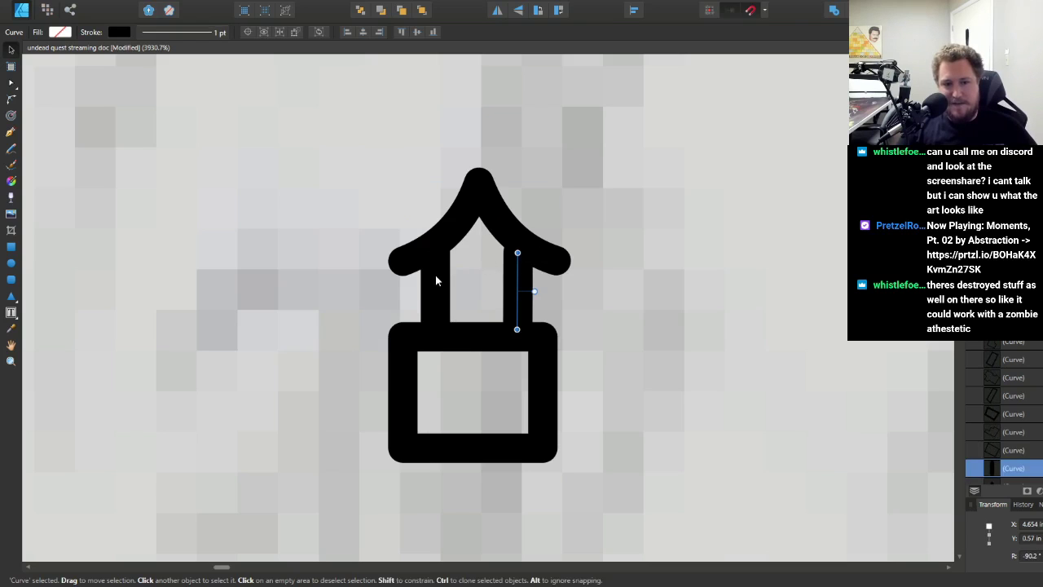
{"action": "left_click", "coordinate": [435, 274]}
{"action": "left_click_drag", "start_coordinate": [435, 252], "coordinate": [435, 253]}
{"action": "left_click", "coordinate": [514, 280]}
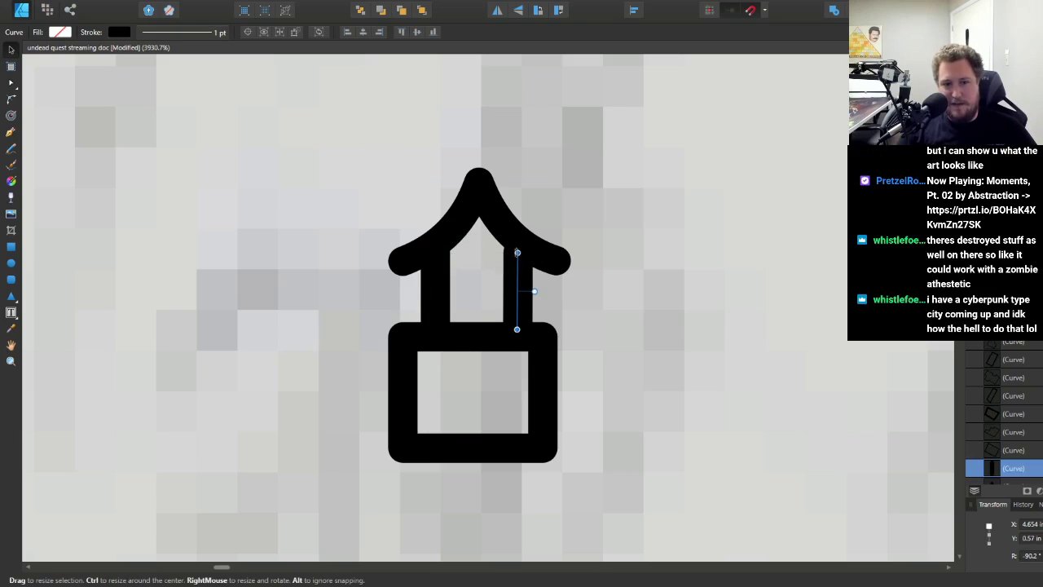
- Enlarge and re-centre the roof over both posts, then select the base with the roof
{"action": "left_click", "coordinate": [476, 195]}
{"action": "left_click_drag", "start_coordinate": [555, 181], "coordinate": [604, 145]}
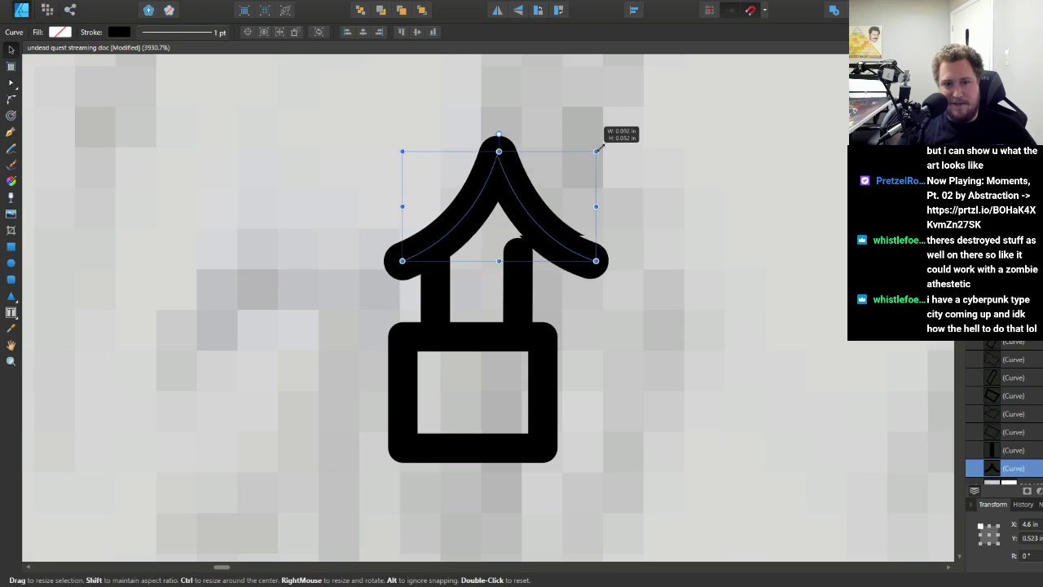
{"action": "left_click_drag", "start_coordinate": [542, 221], "coordinate": [517, 229]}
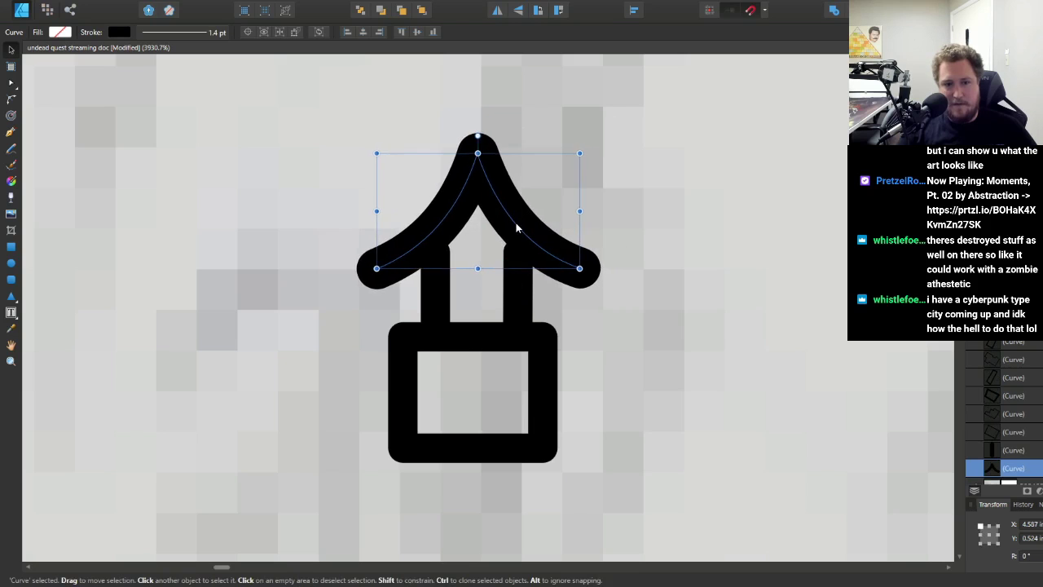
{"action": "scroll", "coordinate": [518, 228], "scroll_direction": "down", "scroll_amount": 6}
{"action": "scroll", "coordinate": [515, 233], "scroll_direction": "up", "scroll_amount": 3}
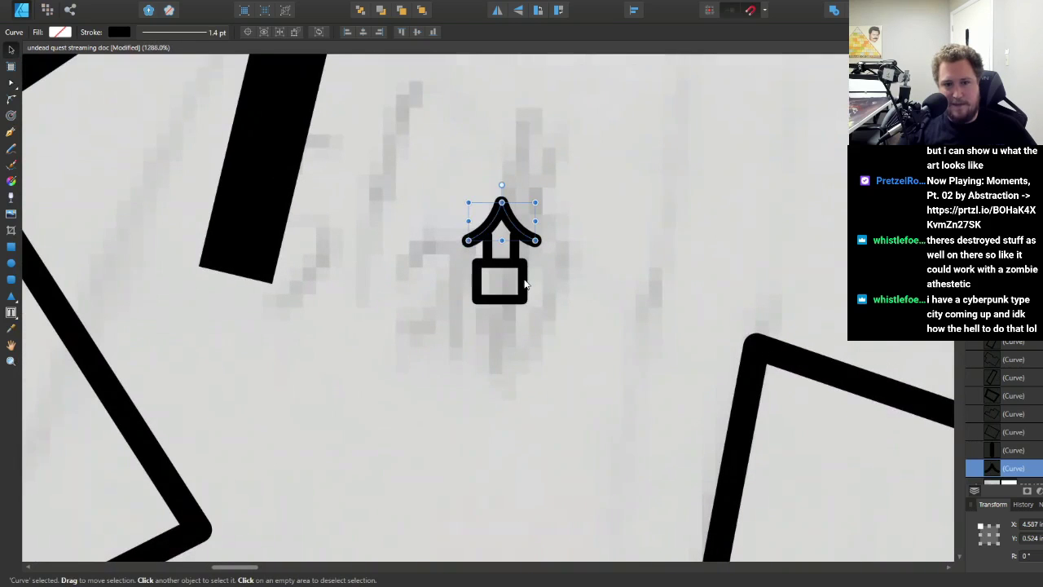
{"action": "left_click", "coordinate": [524, 284]}
{"action": "left_click", "coordinate": [497, 251], "text": "shift"}
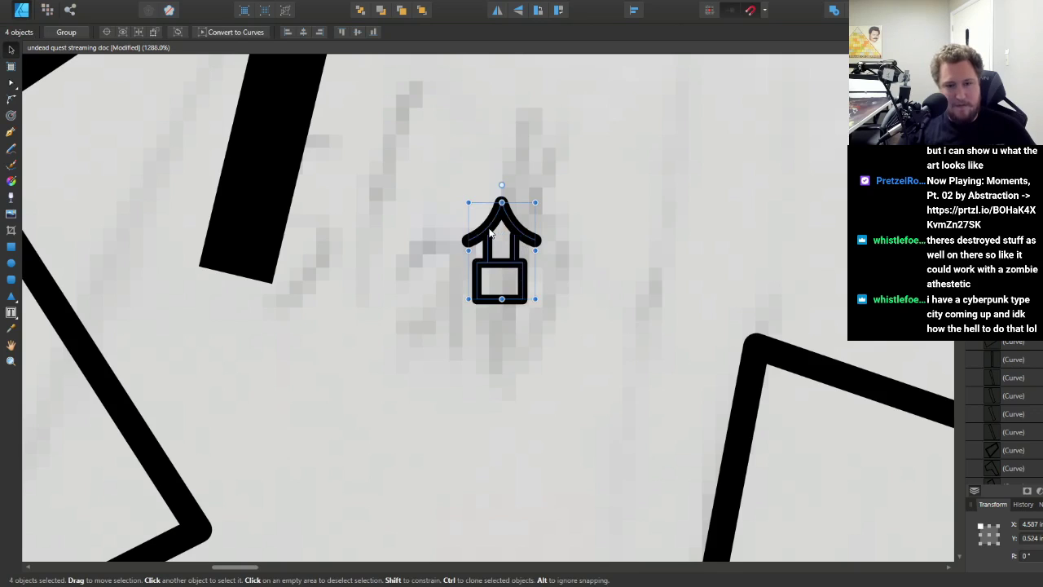
- Group the house pieces into one icon and move it into the gate area
{"action": "left_click", "coordinate": [490, 236], "text": "shift"}
{"action": "key", "text": "ctrl+g"}
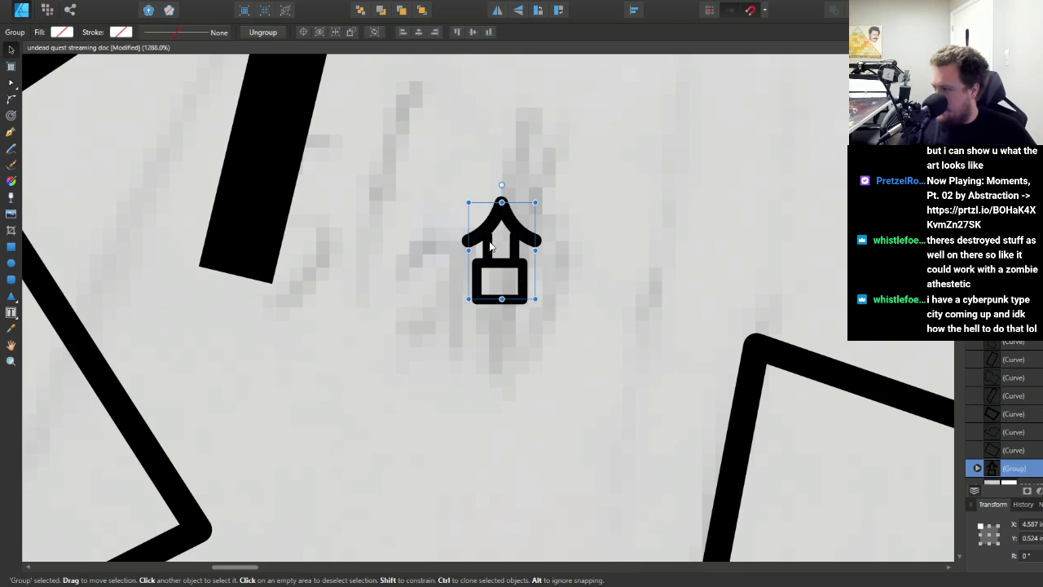
{"action": "scroll", "coordinate": [490, 248], "scroll_direction": "down", "scroll_amount": 10}
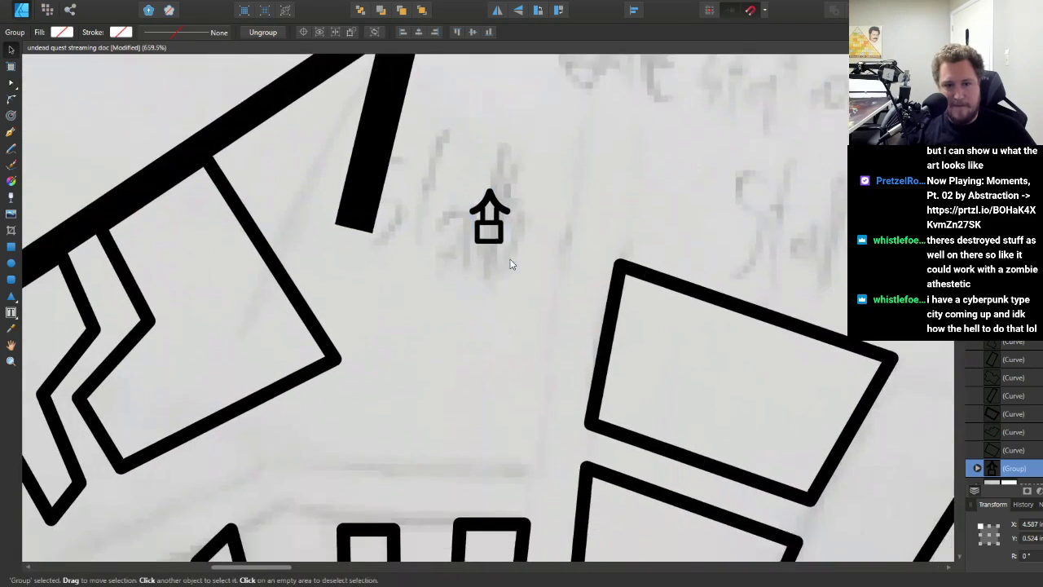
{"action": "scroll", "coordinate": [579, 251], "scroll_direction": "up", "scroll_amount": 3}
{"action": "left_click_drag", "start_coordinate": [462, 390], "coordinate": [417, 377]}
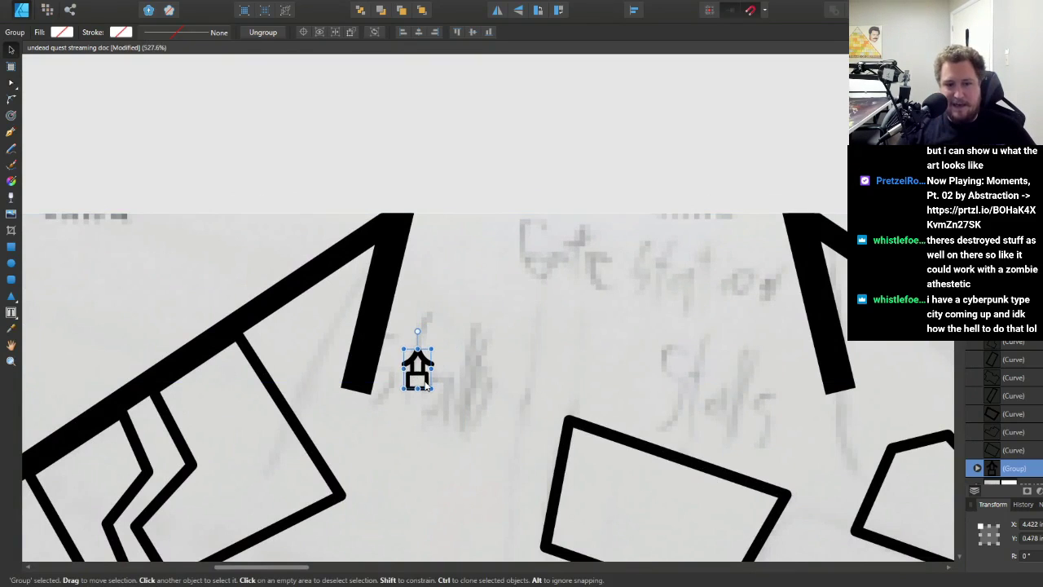
- Clone the house into a copy on the right and another into the left cluster
{"action": "mouse_move", "coordinate": [415, 378]}
{"action": "left_mouse_down", "text": "ctrl"}
{"action": "mouse_move", "coordinate": [444, 338]}
{"action": "mouse_move", "coordinate": [406, 311]}
{"action": "mouse_move", "coordinate": [416, 320]}
{"action": "mouse_move", "coordinate": [482, 274]}
{"action": "mouse_move", "coordinate": [464, 284]}
{"action": "mouse_move", "coordinate": [430, 250]}
{"action": "mouse_move", "coordinate": [729, 312]}
{"action": "mouse_move", "coordinate": [799, 383]}
{"action": "mouse_move", "coordinate": [759, 362]}
{"action": "mouse_move", "coordinate": [778, 334]}
{"action": "mouse_move", "coordinate": [749, 310]}
{"action": "mouse_move", "coordinate": [765, 270]}
{"action": "mouse_move", "coordinate": [732, 261]}
{"action": "left_mouse_up", "text": "ctrl"}
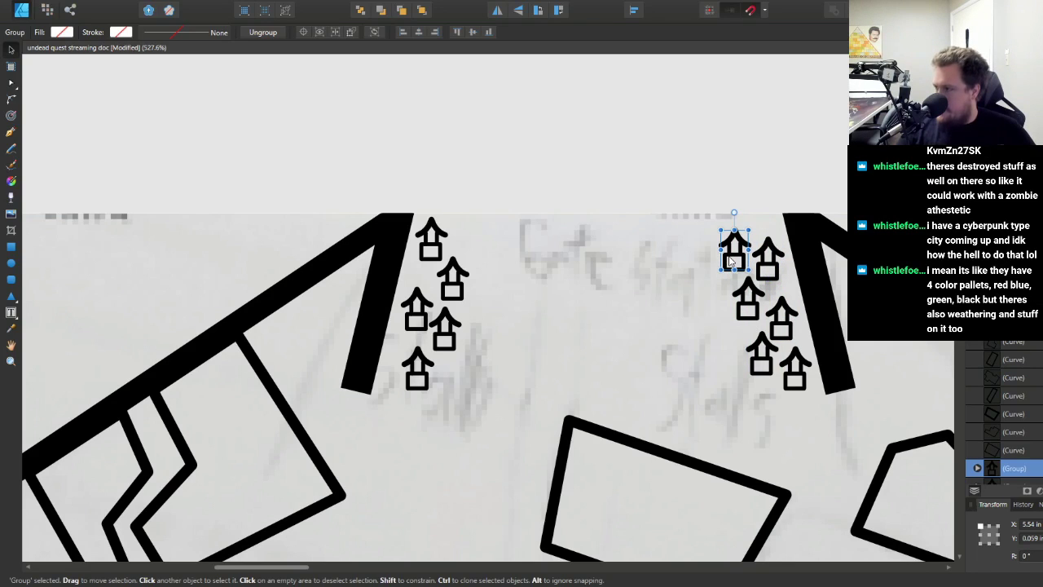
{"action": "scroll", "coordinate": [613, 298], "scroll_direction": "down", "scroll_amount": 3}
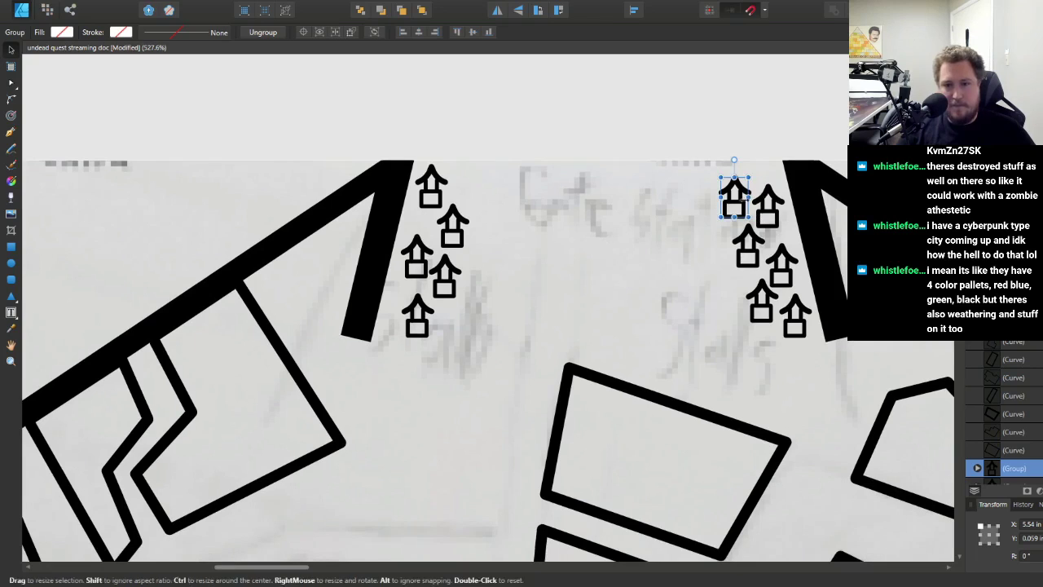
{"action": "left_click_drag", "start_coordinate": [728, 209], "coordinate": [477, 273], "text": "ctrl"}
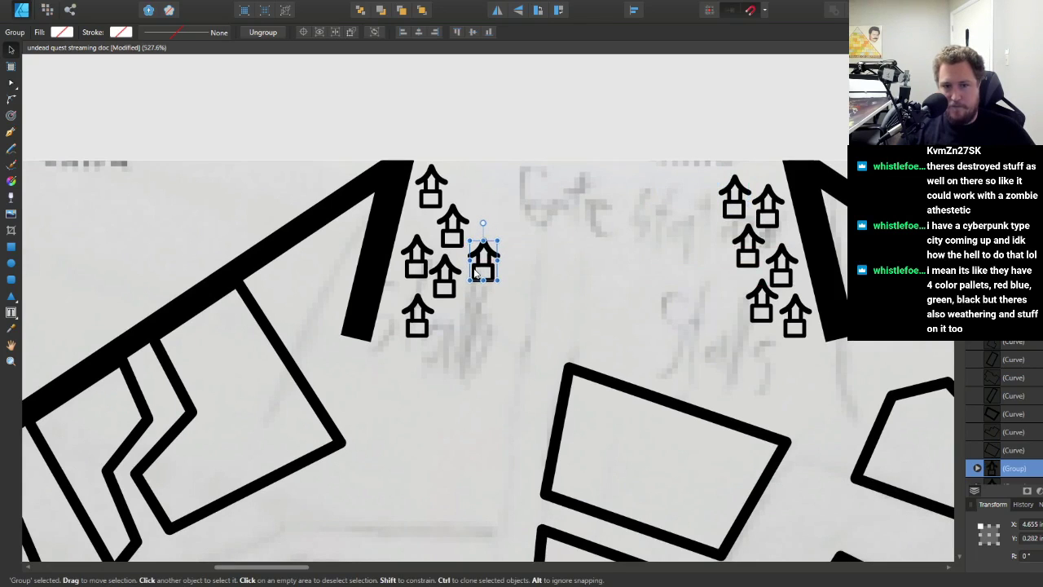
- Clone a house from the top of the left cluster down below its lowest house
{"action": "scroll", "coordinate": [522, 307], "scroll_direction": "down", "scroll_amount": 3}
{"action": "scroll", "coordinate": [523, 305], "scroll_direction": "up", "scroll_amount": 3}
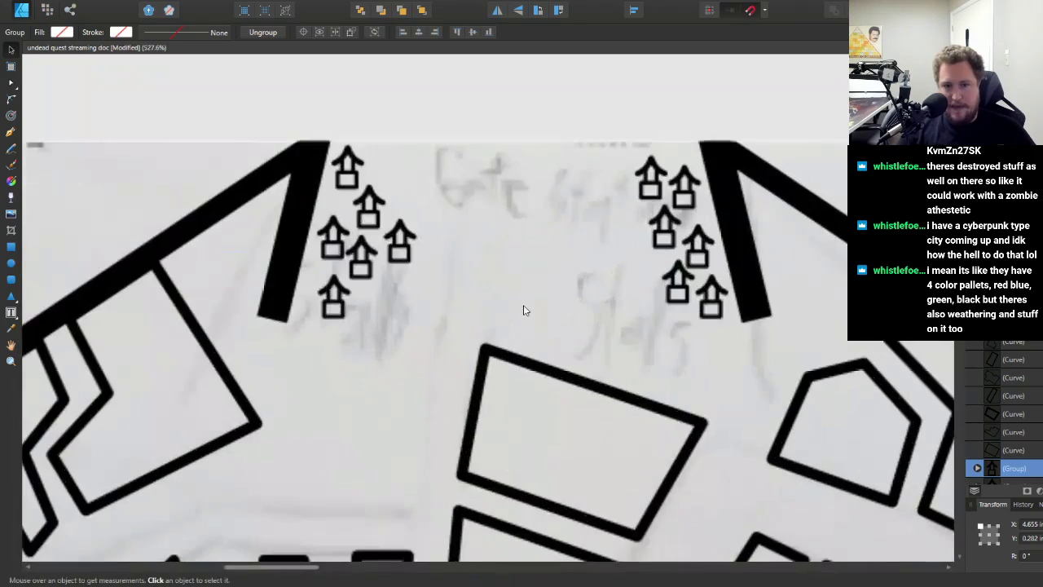
{"action": "scroll", "coordinate": [519, 309], "scroll_direction": "down", "scroll_amount": 3}
{"action": "scroll", "coordinate": [489, 363], "scroll_direction": "up", "scroll_amount": 2}
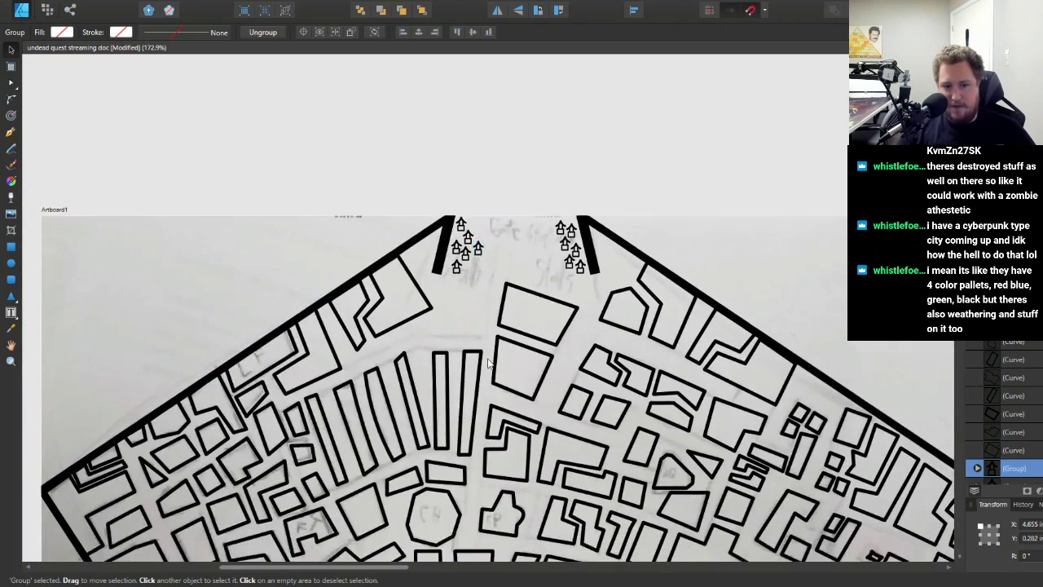
{"action": "scroll", "coordinate": [489, 362], "scroll_direction": "down", "scroll_amount": 2}
{"action": "scroll", "coordinate": [493, 346], "scroll_direction": "up", "scroll_amount": 4}
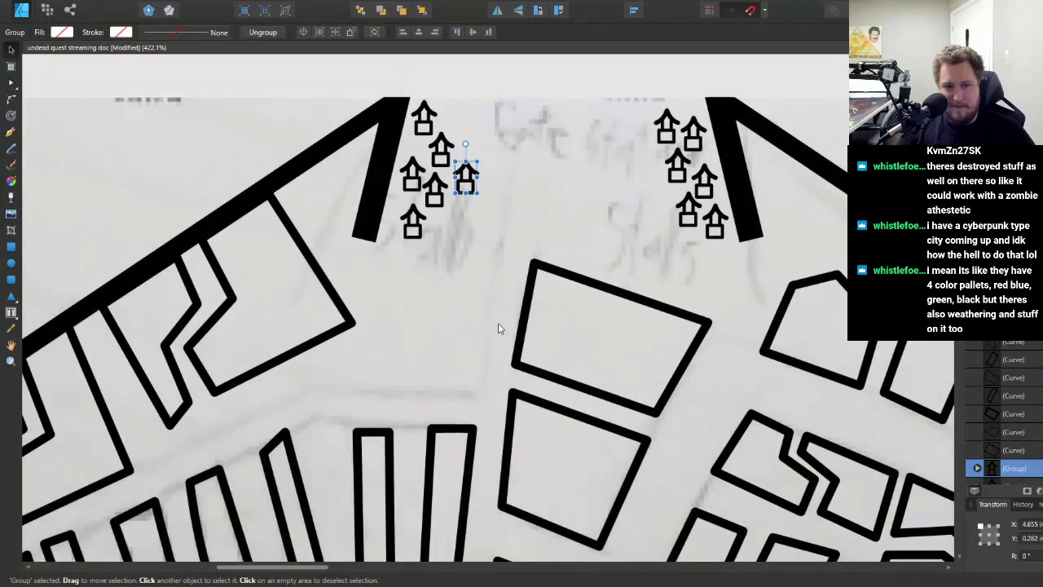
{"action": "left_click", "coordinate": [436, 193]}
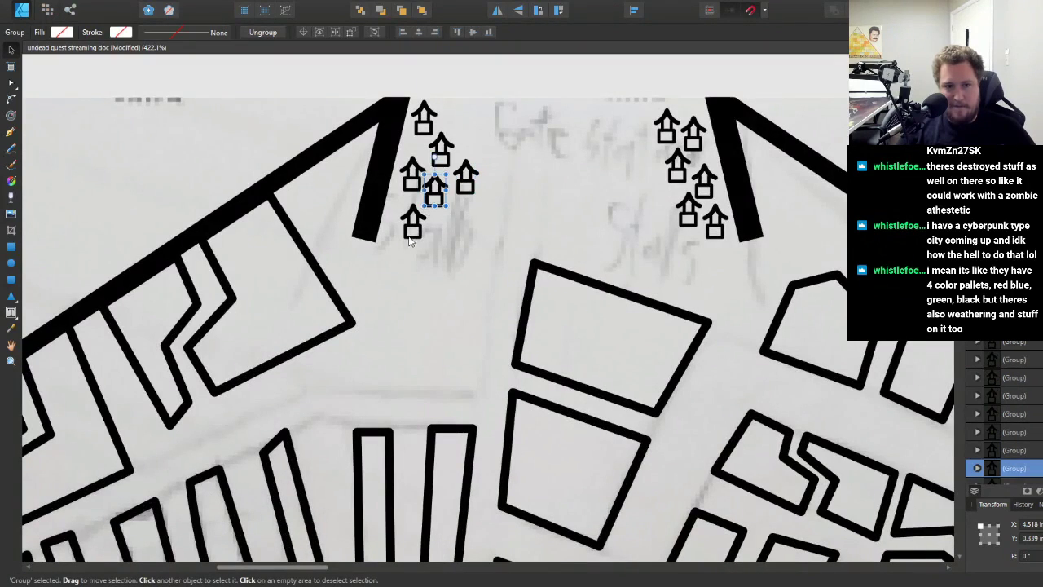
{"action": "left_click", "coordinate": [412, 229]}
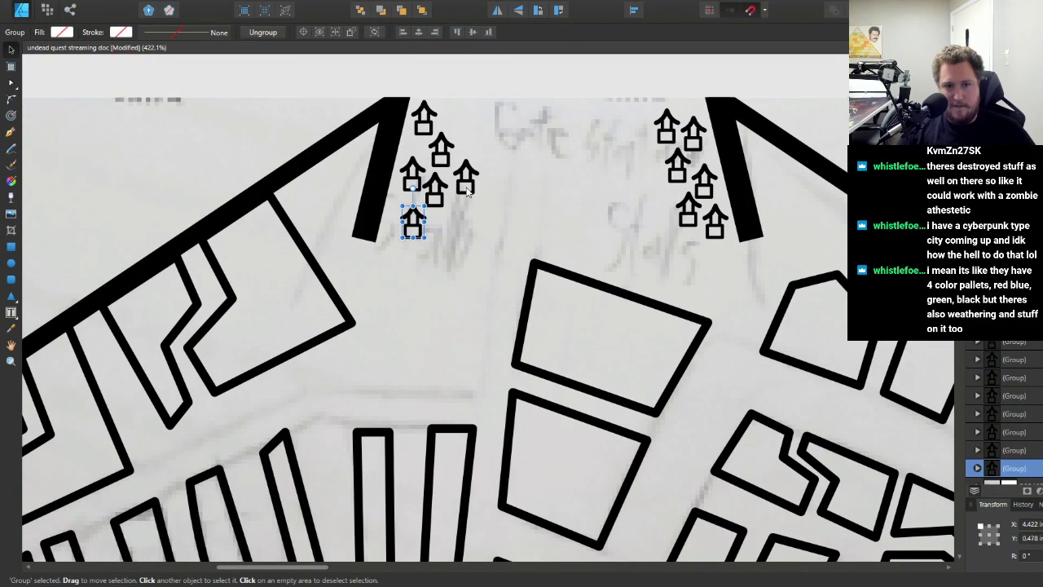
{"action": "left_click", "coordinate": [468, 173]}
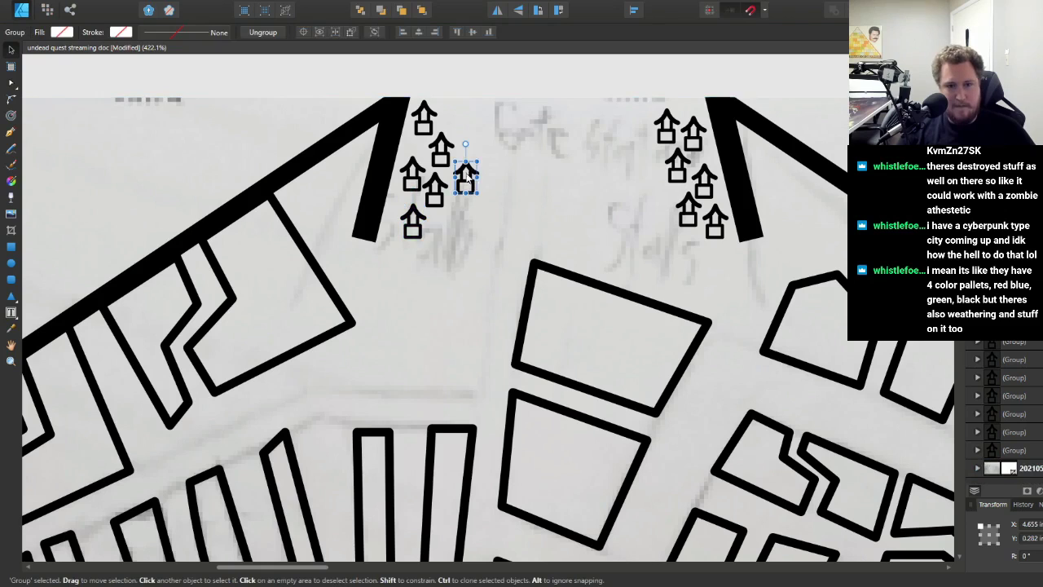
{"action": "mouse_move", "coordinate": [469, 173]}
{"action": "left_mouse_down"}
{"action": "mouse_move", "coordinate": [464, 218]}
{"action": "mouse_move", "coordinate": [366, 294]}
{"action": "mouse_move", "coordinate": [411, 259]}
{"action": "mouse_move", "coordinate": [401, 277]}
{"action": "mouse_move", "coordinate": [433, 267]}
{"action": "mouse_move", "coordinate": [441, 246]}
{"action": "mouse_move", "coordinate": [399, 326]}
{"action": "mouse_move", "coordinate": [470, 278]}
{"action": "mouse_move", "coordinate": [454, 350]}
{"action": "mouse_move", "coordinate": [378, 370]}
{"action": "left_mouse_up"}
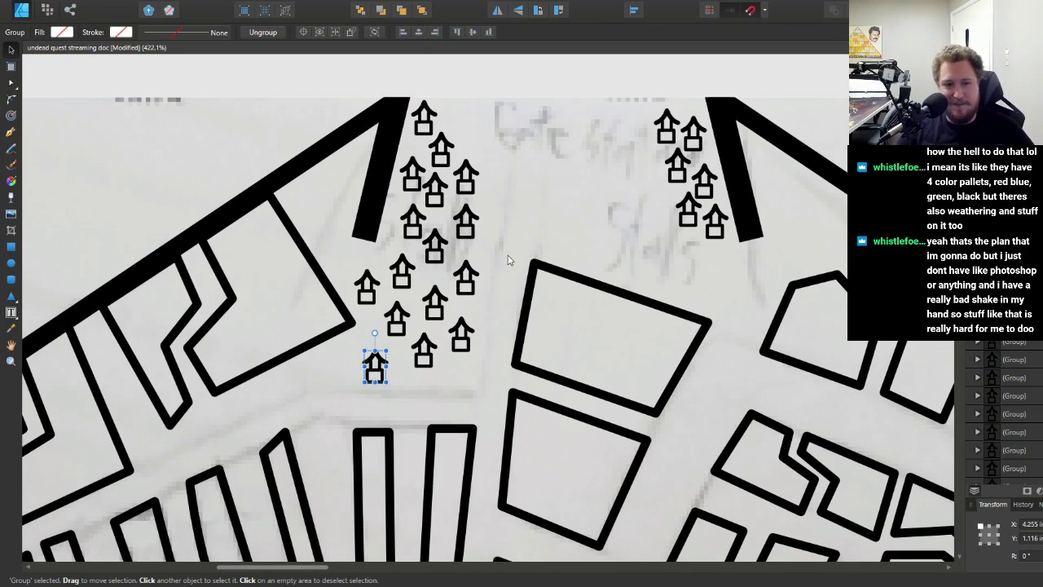
- Clone three right-cluster houses down-left, then again up-left
{"action": "left_click", "coordinate": [688, 210]}
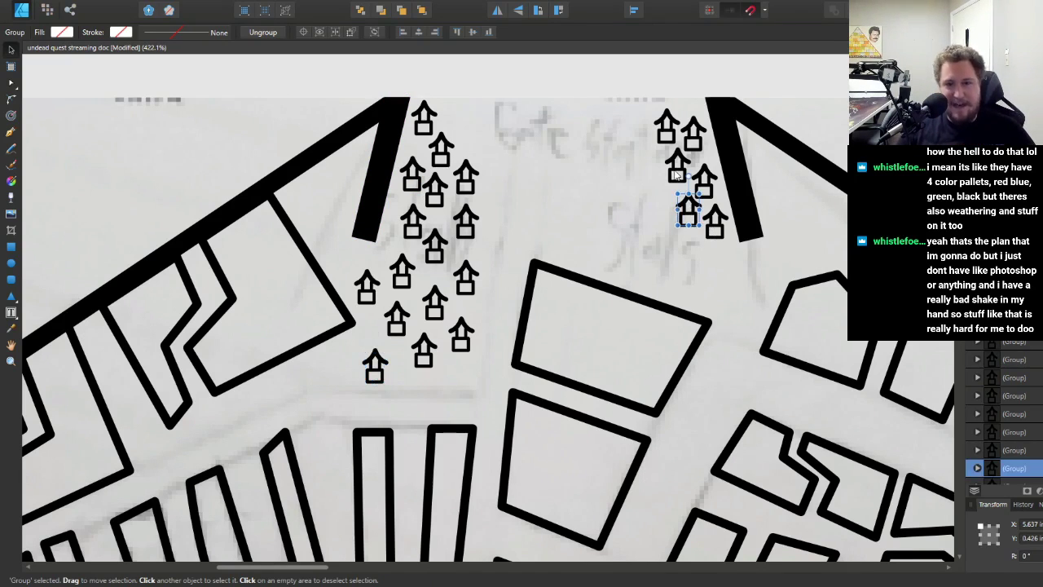
{"action": "left_click", "coordinate": [678, 173], "text": "shift"}
{"action": "left_click", "coordinate": [665, 127], "text": "shift"}
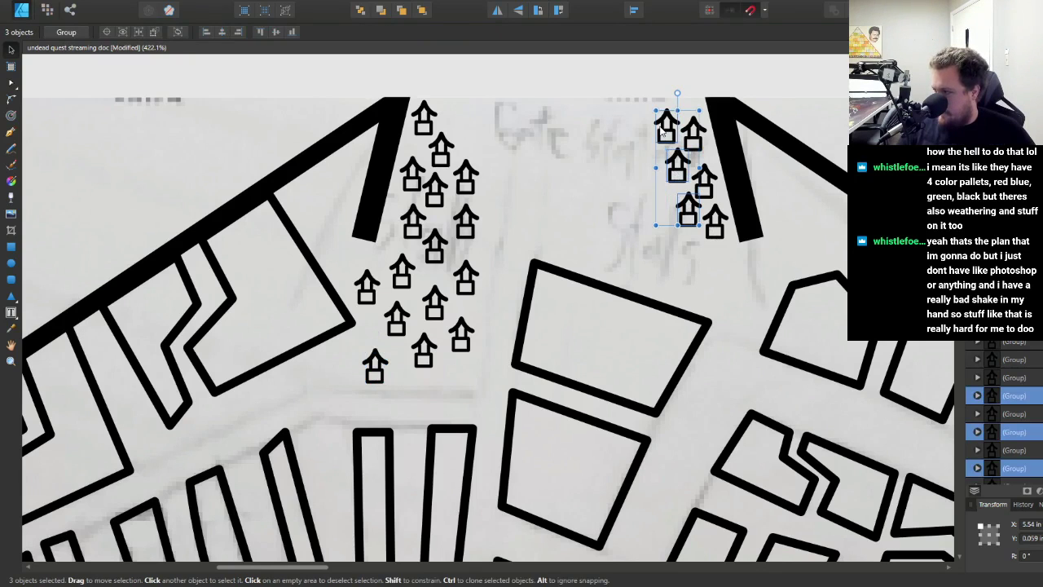
{"action": "key", "text": "ctrl+j"}
{"action": "left_click_drag", "start_coordinate": [674, 175], "coordinate": [613, 187]}
{"action": "key", "text": "ctrl+j"}
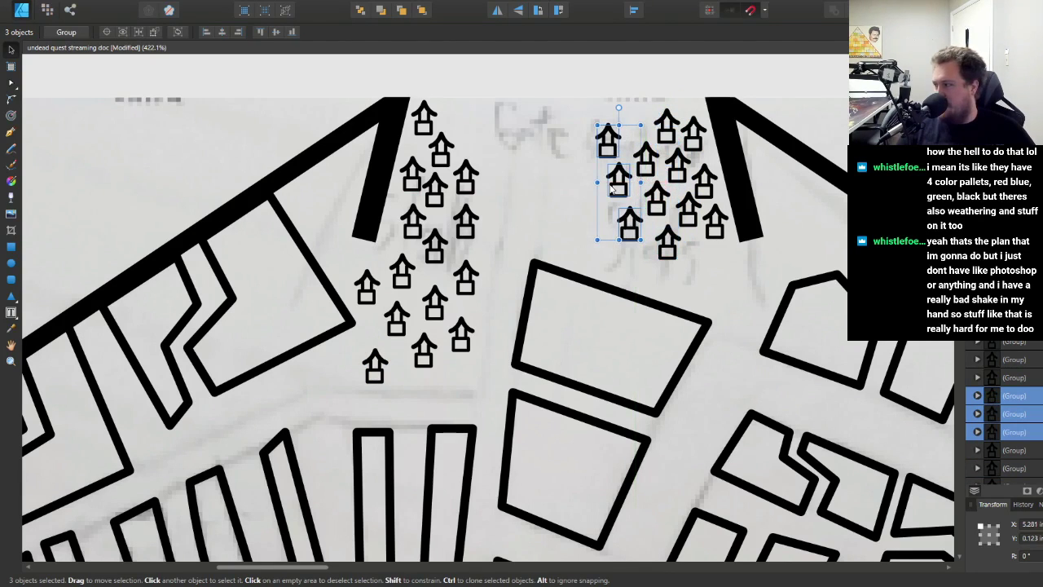
- Clone a single house up-right of the original
{"action": "left_click", "coordinate": [607, 140]}
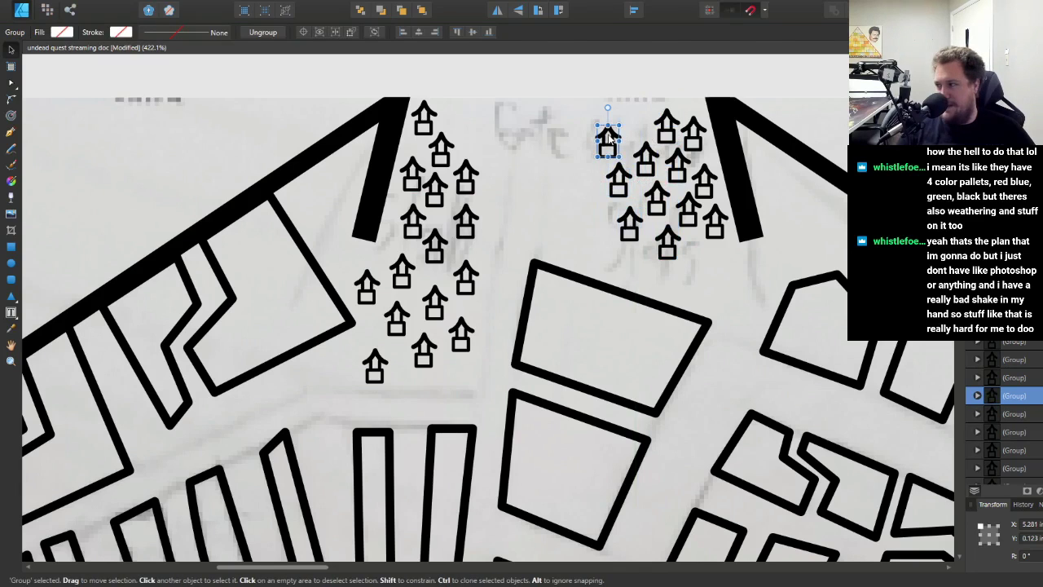
{"action": "key", "text": "ctrl+j"}
{"action": "left_click_drag", "start_coordinate": [609, 140], "coordinate": [637, 126]}
{"action": "left_click", "coordinate": [601, 153]}
- Clone a house down-right at the cluster's lower edge and shift three houses left into the gap
{"action": "left_click", "coordinate": [607, 145]}
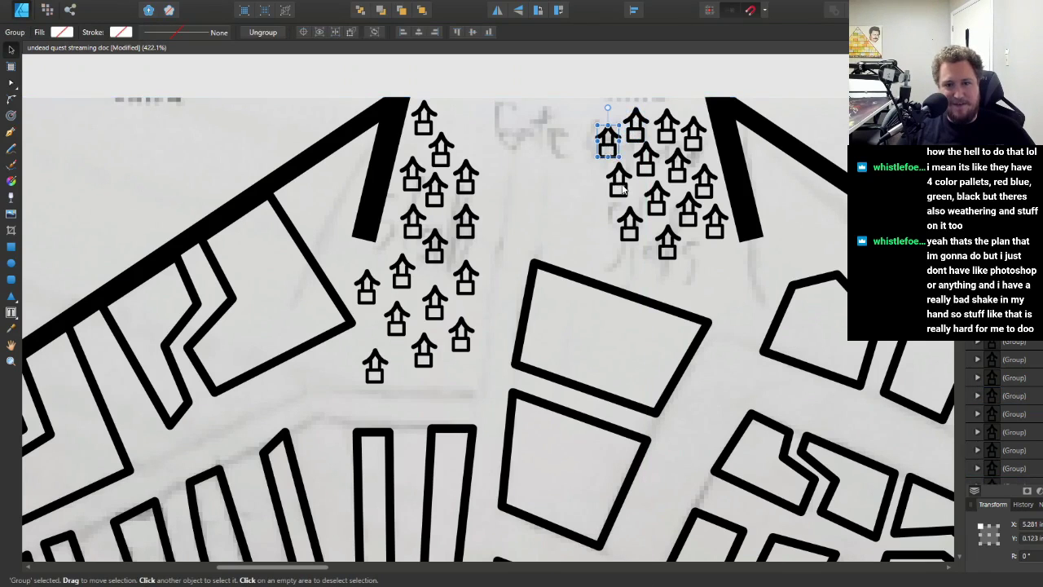
{"action": "left_click", "coordinate": [618, 183], "text": "shift"}
{"action": "left_click", "coordinate": [628, 230], "text": "shift"}
{"action": "left_click", "coordinate": [668, 246]}
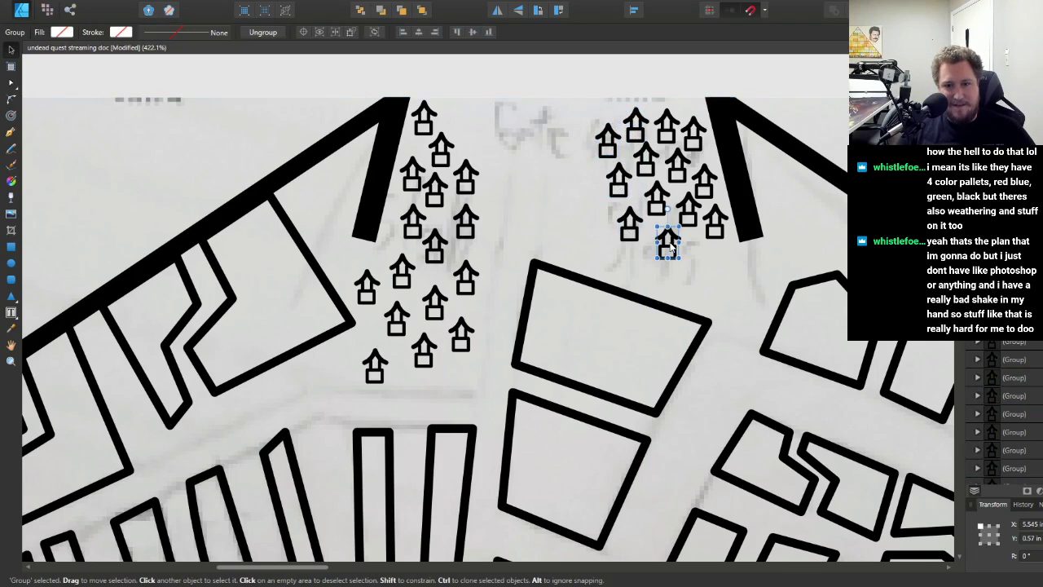
{"action": "mouse_move", "coordinate": [668, 247]}
{"action": "left_mouse_down"}
{"action": "mouse_move", "coordinate": [697, 265]}
{"action": "mouse_move", "coordinate": [637, 259]}
{"action": "mouse_move", "coordinate": [641, 270]}
{"action": "left_mouse_up"}
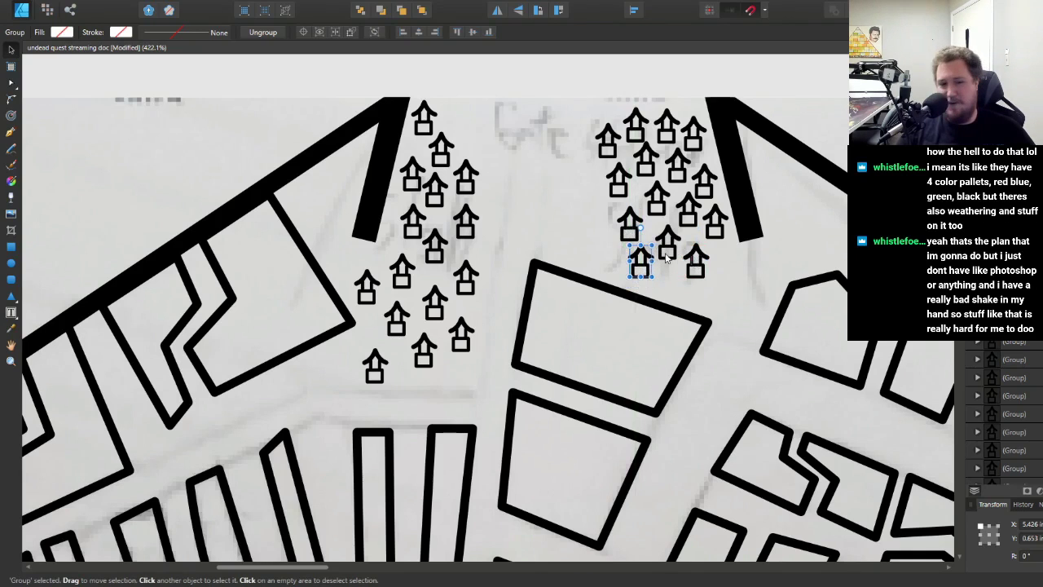
{"action": "left_click", "coordinate": [631, 218], "text": "shift"}
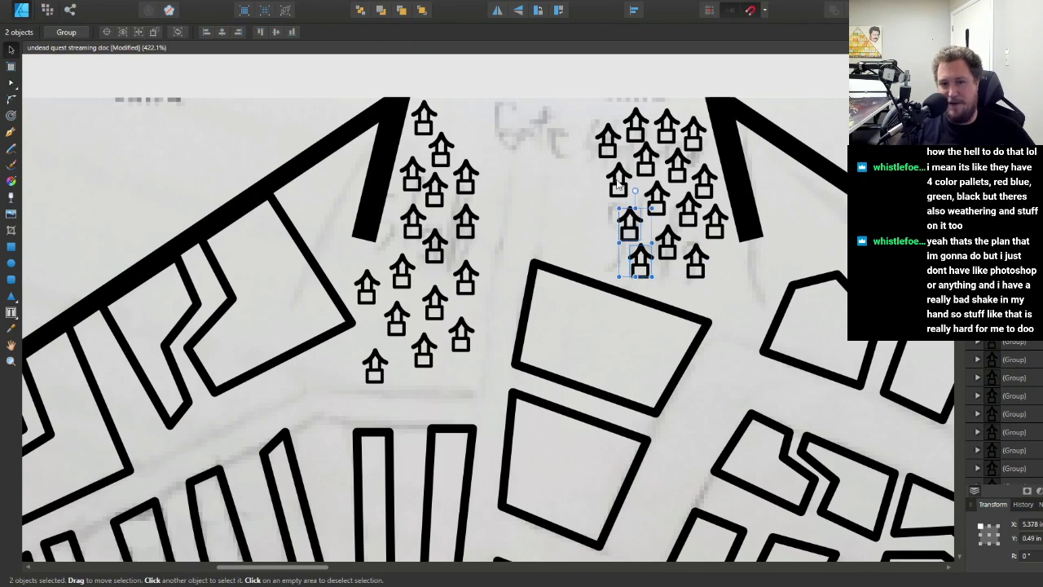
{"action": "left_click", "coordinate": [619, 187], "text": "shift"}
{"action": "left_click_drag", "start_coordinate": [624, 210], "coordinate": [593, 210]}
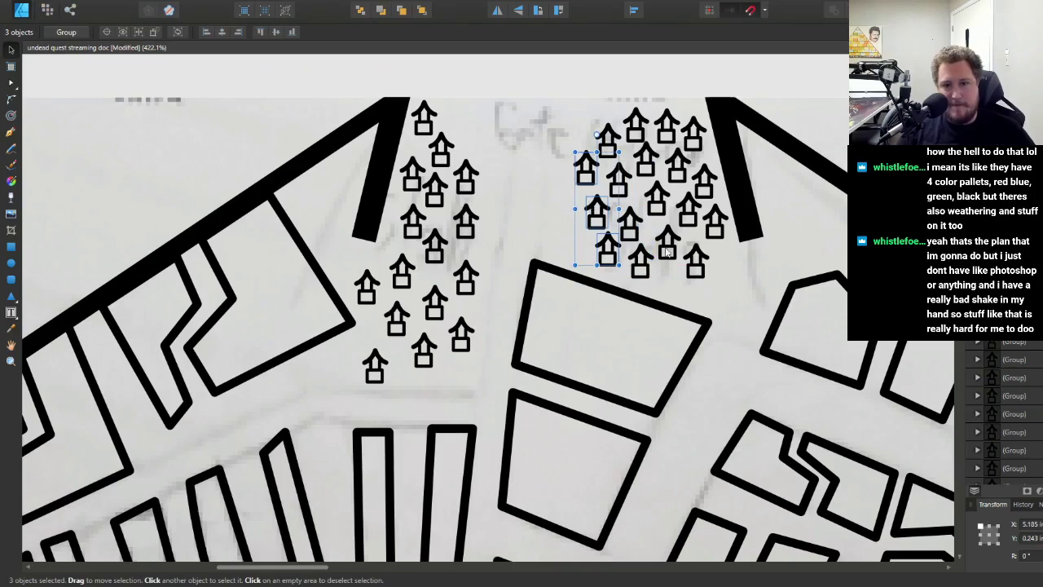
- Tilt a house in the left cluster, then reset its rotation to zero
{"action": "scroll", "coordinate": [725, 283], "scroll_direction": "down", "scroll_amount": 5}
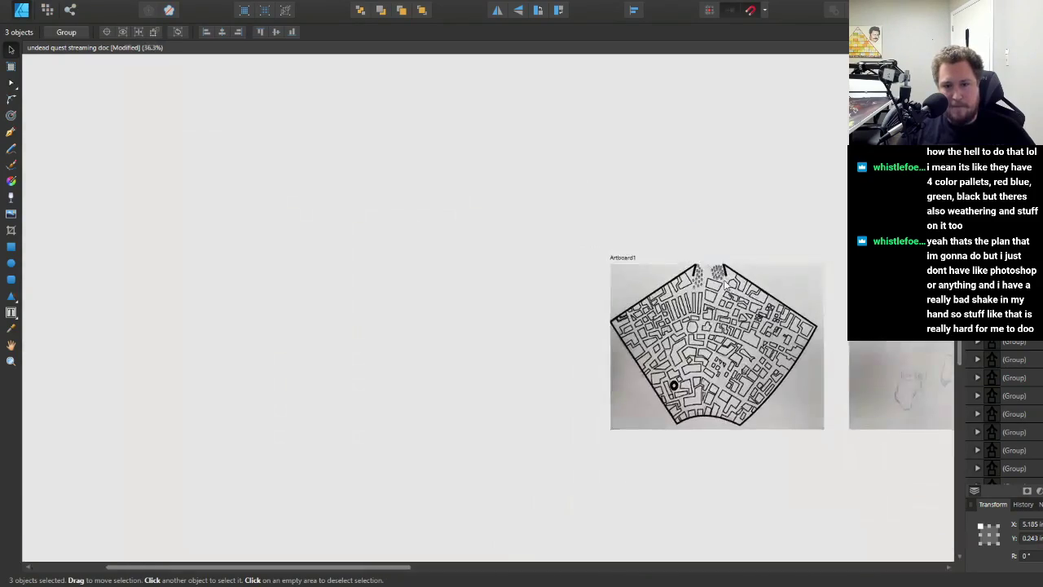
{"action": "scroll", "coordinate": [695, 274], "scroll_direction": "up", "scroll_amount": 4}
{"action": "scroll", "coordinate": [595, 256], "scroll_direction": "up", "scroll_amount": 4}
{"action": "scroll", "coordinate": [594, 255], "scroll_direction": "down", "scroll_amount": 3}
{"action": "scroll", "coordinate": [595, 256], "scroll_direction": "up", "scroll_amount": 3}
{"action": "left_click", "coordinate": [490, 244]}
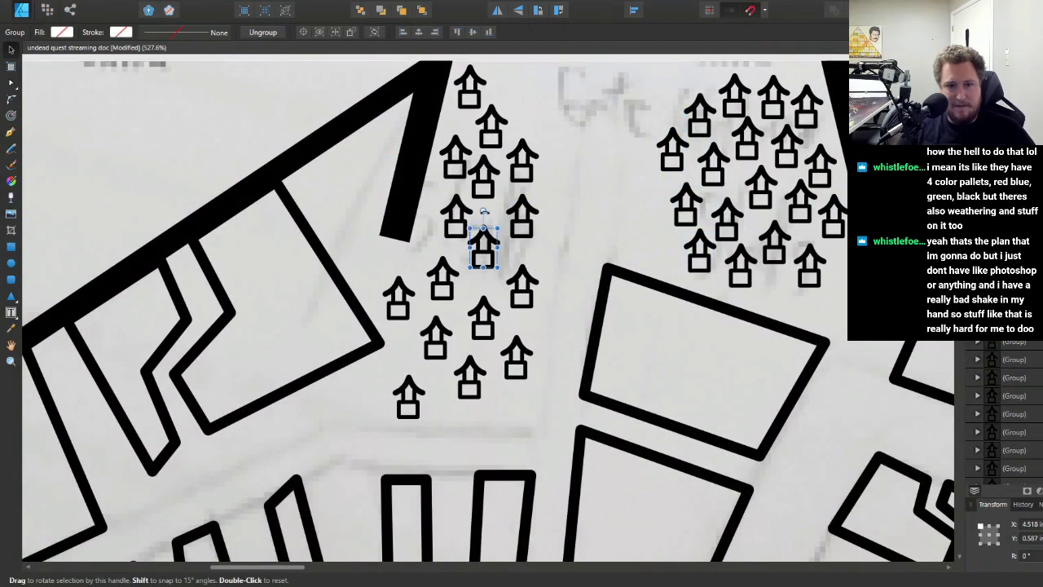
{"action": "left_click_drag", "start_coordinate": [486, 211], "coordinate": [487, 211]}
{"action": "double_click", "coordinate": [487, 211]}
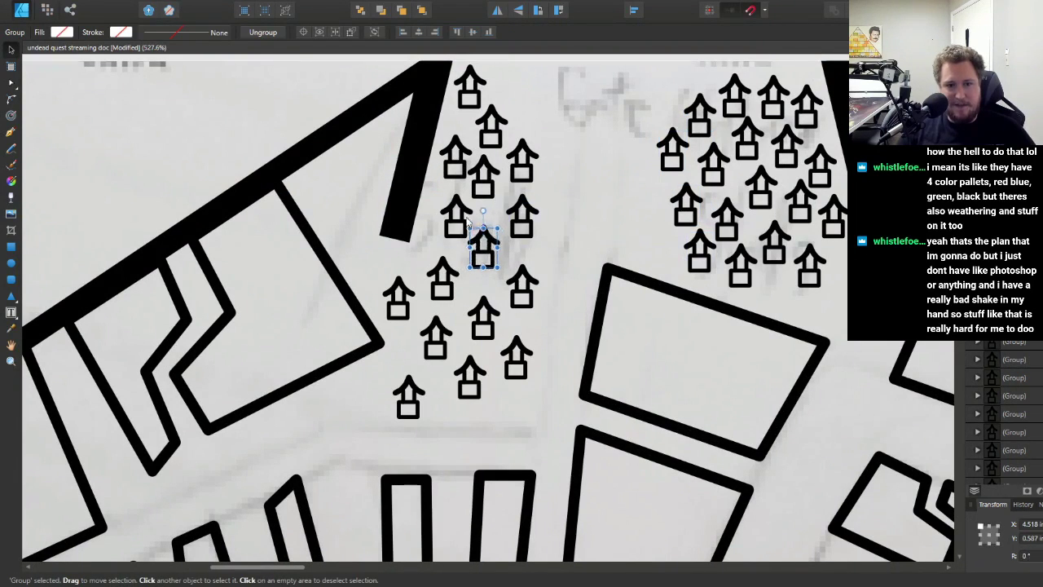
{"action": "scroll", "coordinate": [471, 229], "scroll_direction": "up", "scroll_amount": 1}
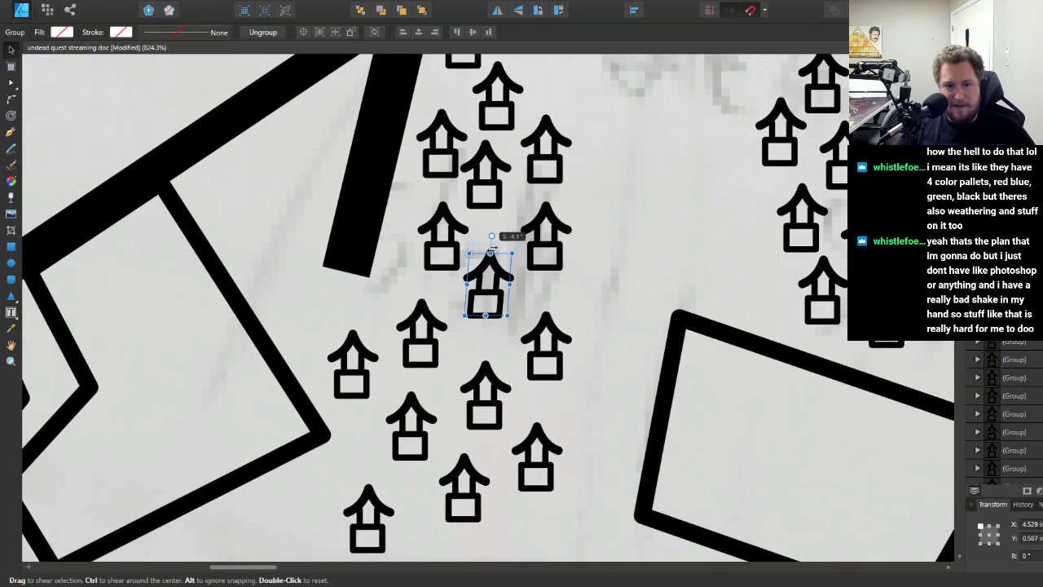
- Shear four left-cluster houses so their tops lean left, sideways and right
{"action": "left_click", "coordinate": [546, 209]}
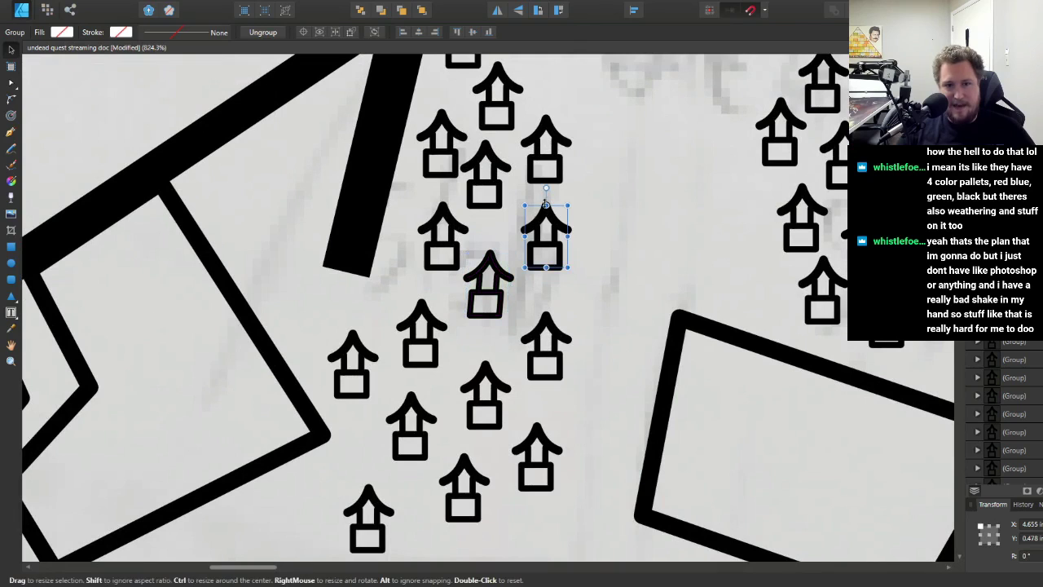
{"action": "left_click_drag", "start_coordinate": [545, 200], "coordinate": [539, 199]}
{"action": "left_click", "coordinate": [447, 145]}
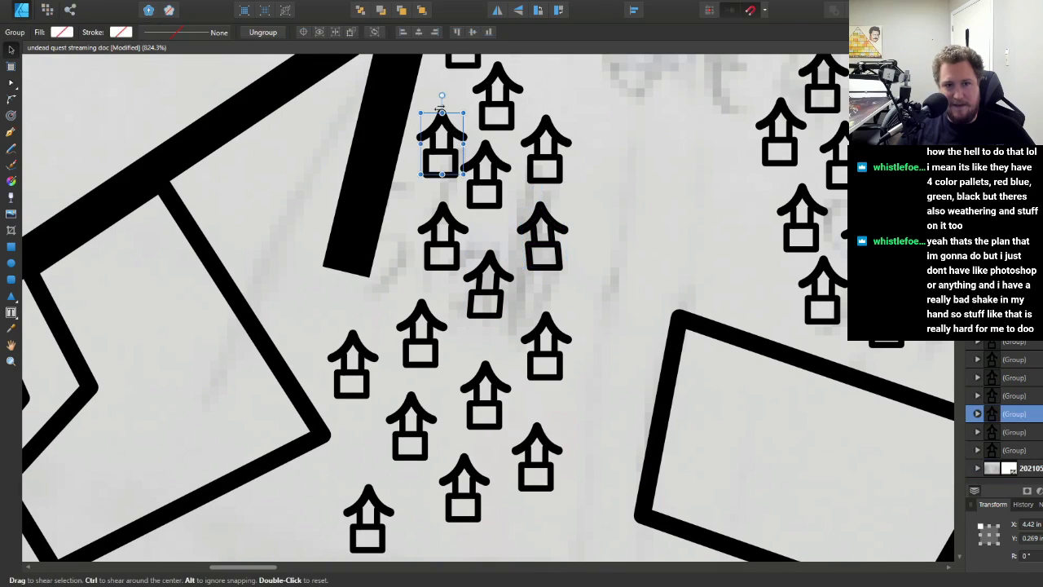
{"action": "left_click_drag", "start_coordinate": [446, 108], "coordinate": [448, 107]}
{"action": "left_click", "coordinate": [410, 411]}
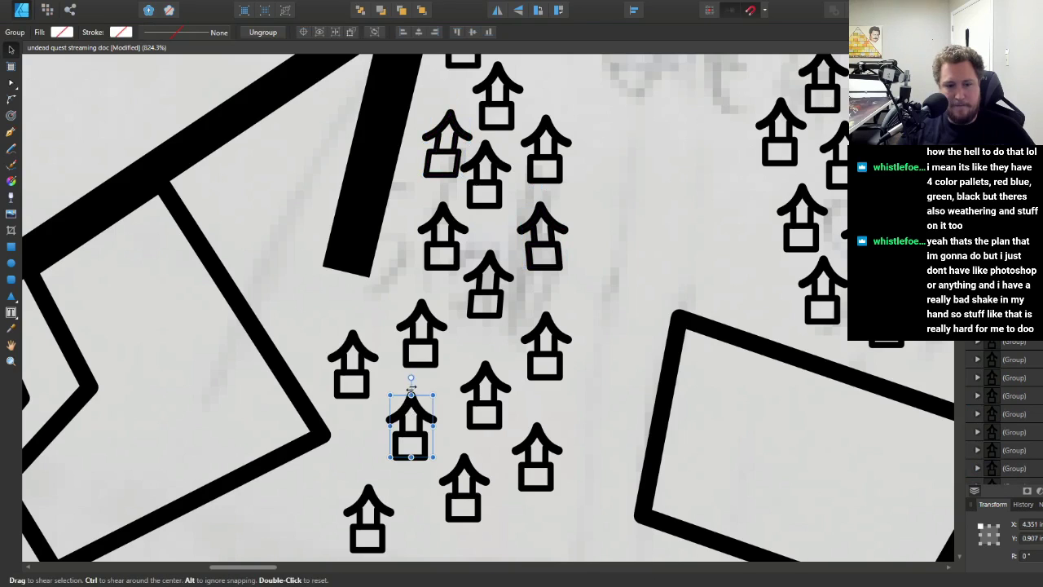
{"action": "left_click_drag", "start_coordinate": [412, 391], "coordinate": [417, 388]}
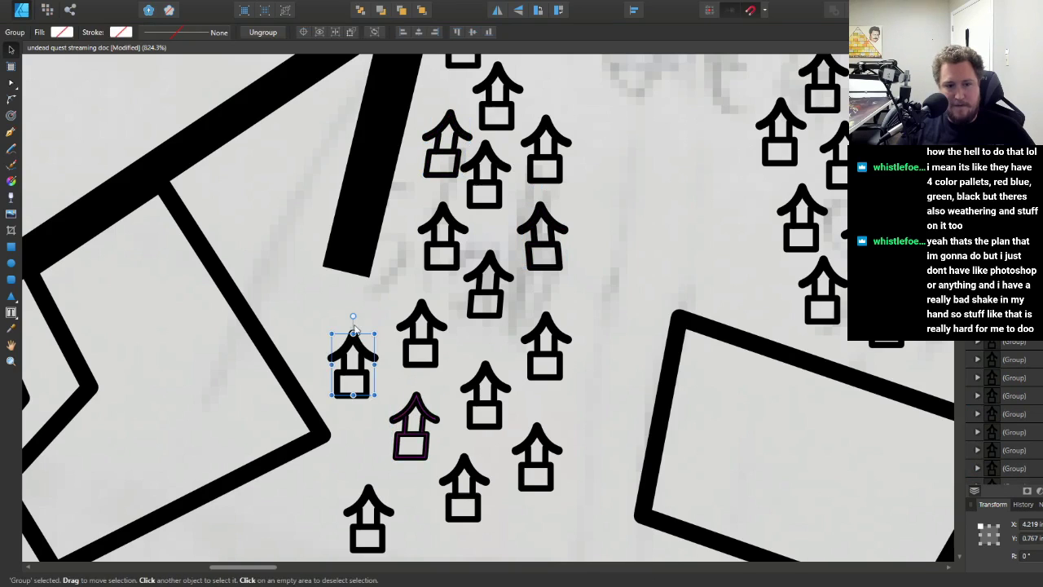
{"action": "left_click", "coordinate": [354, 346]}
{"action": "left_click", "coordinate": [354, 346]}
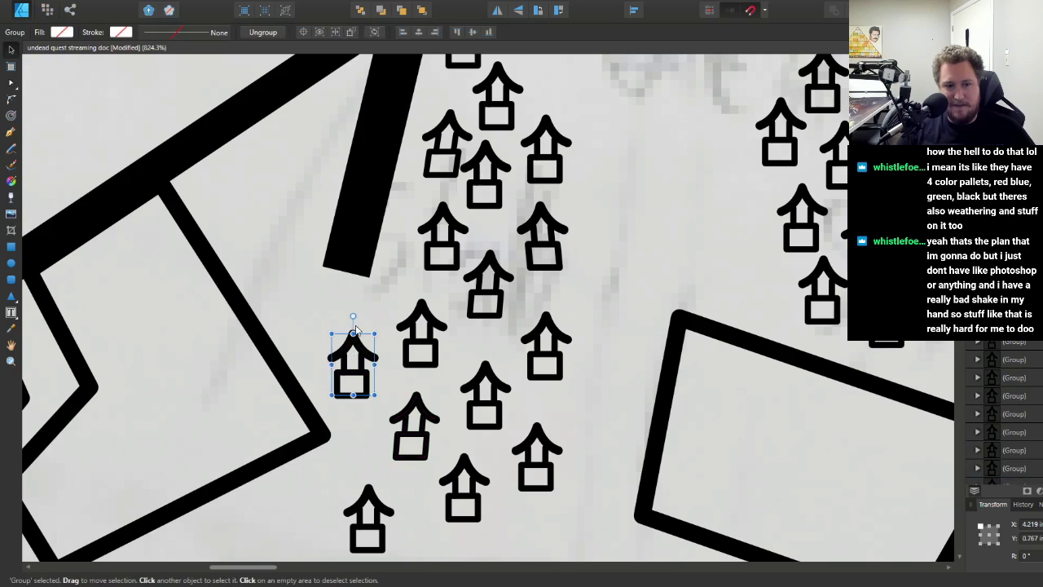
{"action": "left_click", "coordinate": [354, 343], "text": "alt"}
{"action": "left_click", "coordinate": [354, 342]}
{"action": "left_click_drag", "start_coordinate": [350, 326], "coordinate": [345, 326]}
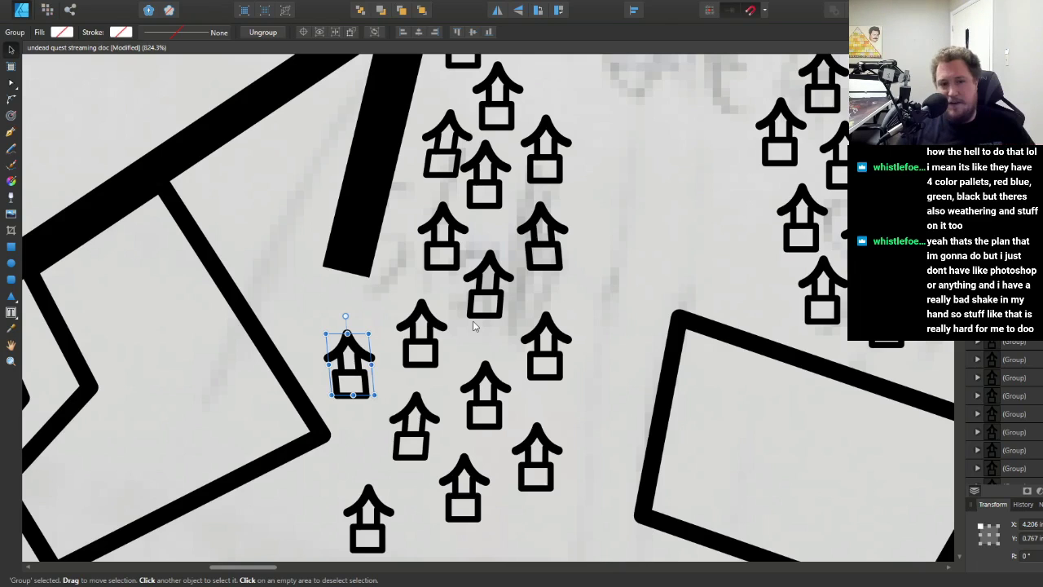
- Nudge the lower house slightly right and lean the house below-left
{"action": "left_click", "coordinate": [545, 210]}
{"action": "left_click", "coordinate": [544, 350]}
{"action": "left_click_drag", "start_coordinate": [544, 351], "coordinate": [550, 351]}
{"action": "left_click", "coordinate": [489, 381]}
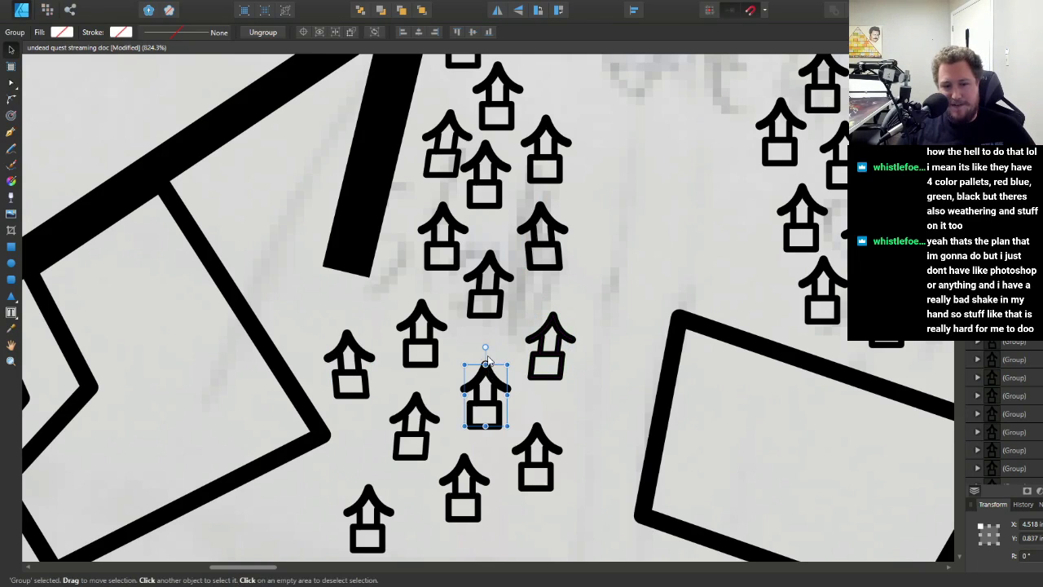
{"action": "left_click_drag", "start_coordinate": [485, 359], "coordinate": [479, 359]}
- Lean a right-cluster house's top left and nudge another house slightly right
{"action": "scroll", "coordinate": [489, 359], "scroll_direction": "down", "scroll_amount": 2}
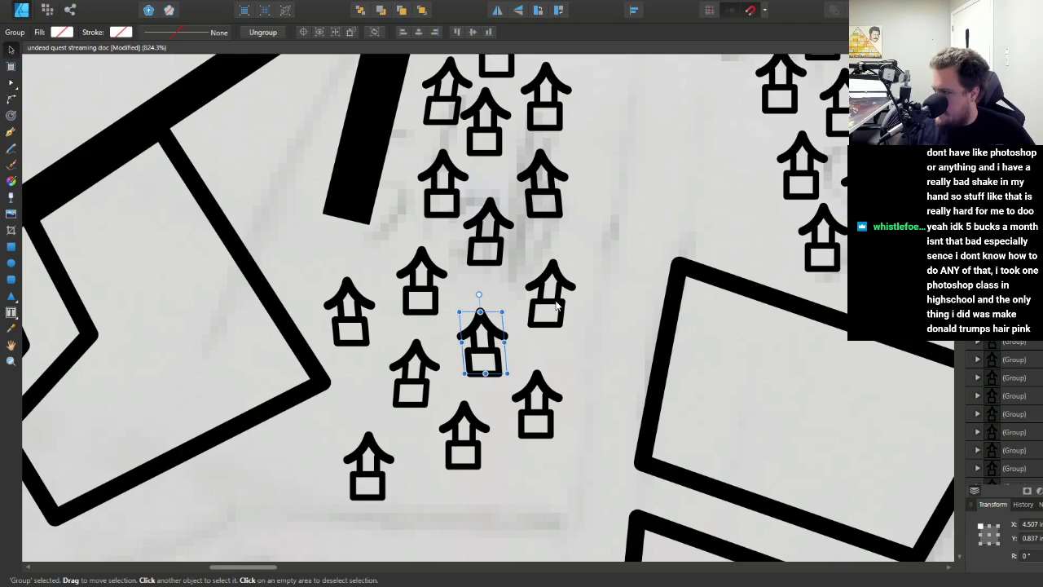
{"action": "scroll", "coordinate": [558, 305], "scroll_direction": "up", "scroll_amount": 1}
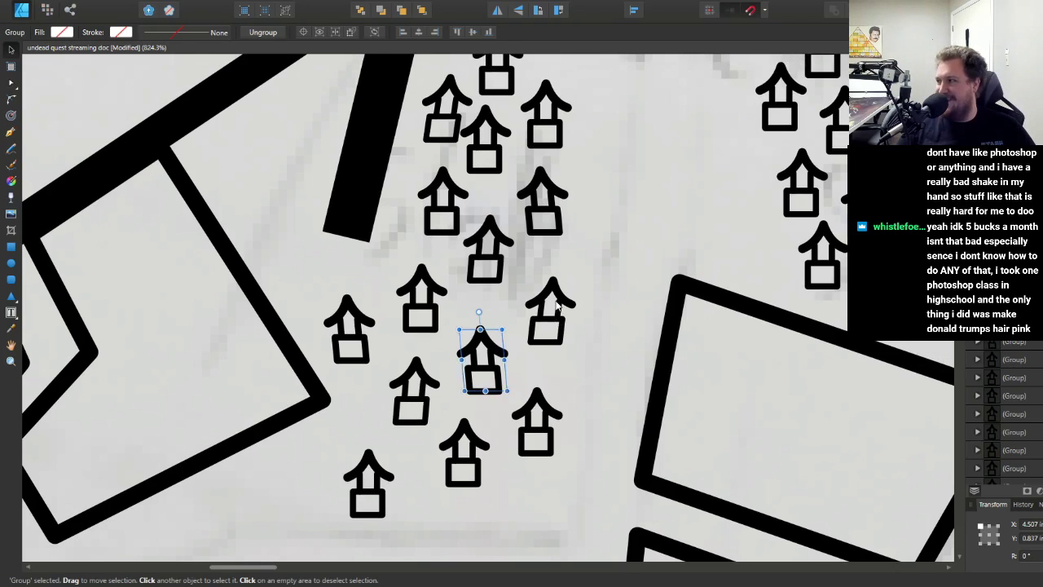
{"action": "scroll", "coordinate": [557, 304], "scroll_direction": "down", "scroll_amount": 5}
{"action": "scroll", "coordinate": [797, 269], "scroll_direction": "up", "scroll_amount": 4}
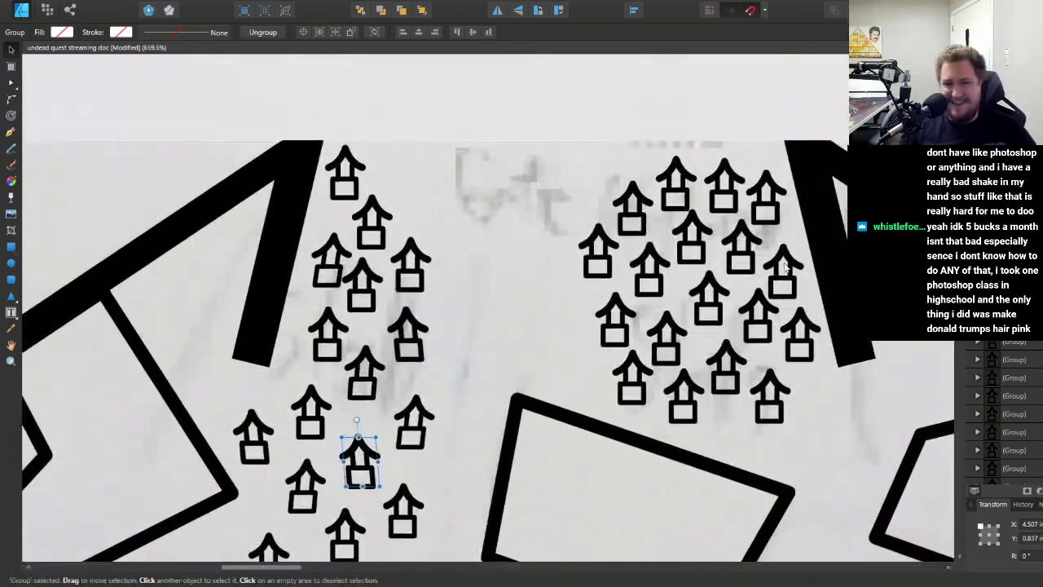
{"action": "scroll", "coordinate": [797, 268], "scroll_direction": "up", "scroll_amount": 2}
{"action": "left_click", "coordinate": [792, 269]}
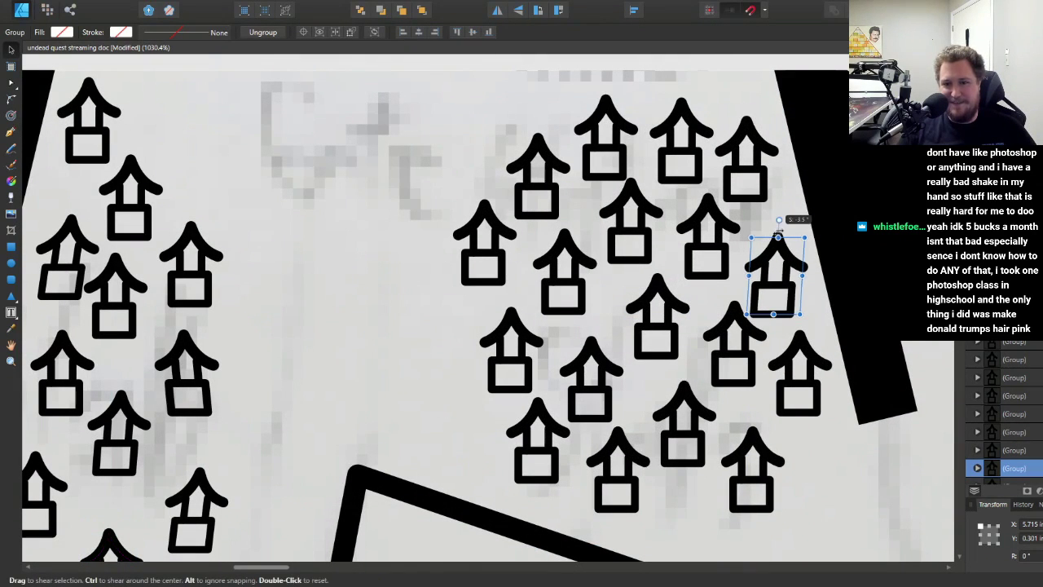
{"action": "left_click", "coordinate": [706, 204]}
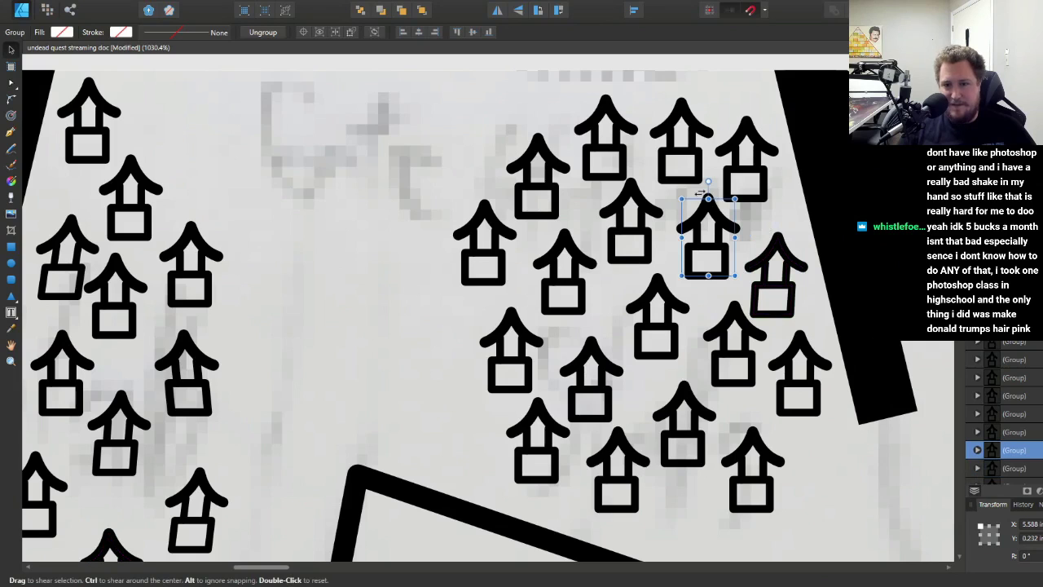
{"action": "left_click_drag", "start_coordinate": [705, 192], "coordinate": [700, 191]}
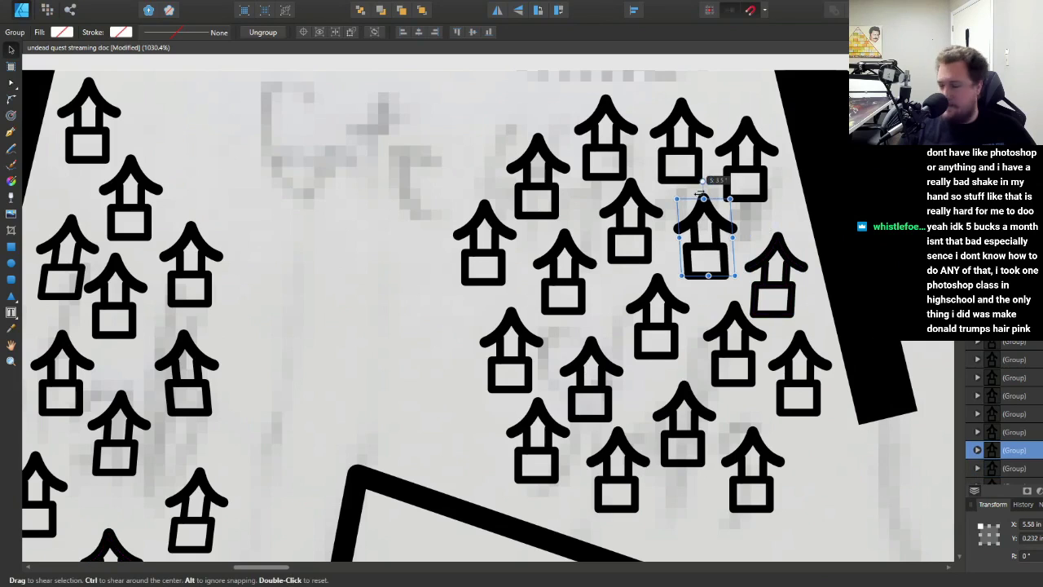
{"action": "left_click", "coordinate": [625, 197]}
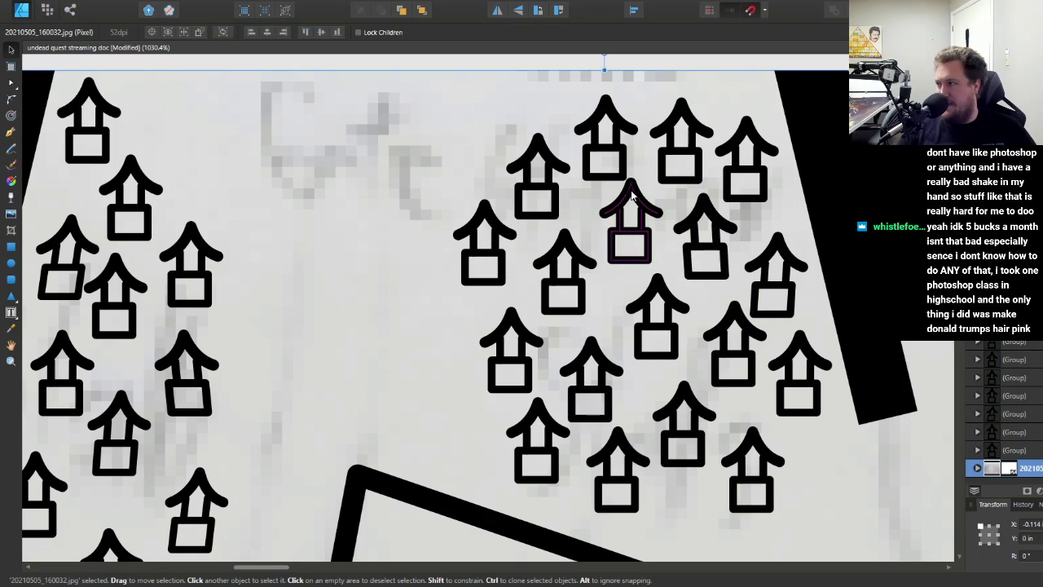
{"action": "left_click", "coordinate": [632, 198]}
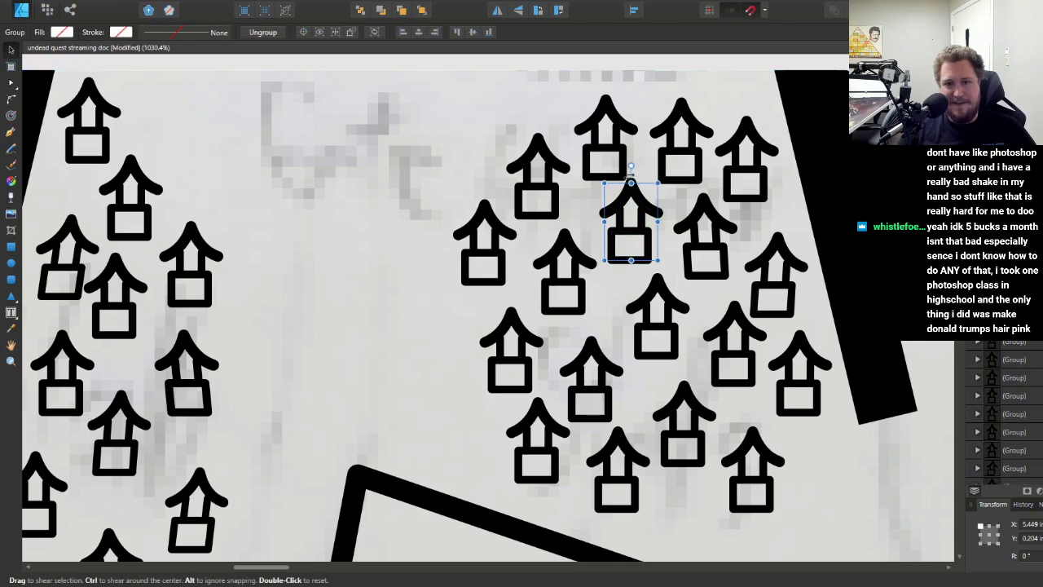
{"action": "left_click", "coordinate": [570, 245]}
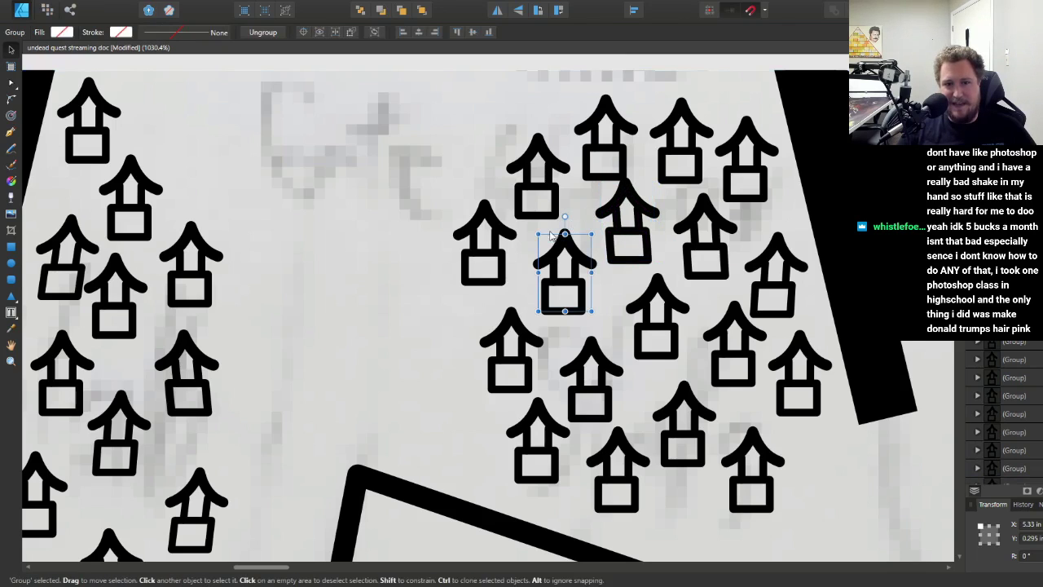
{"action": "left_click", "coordinate": [566, 236]}
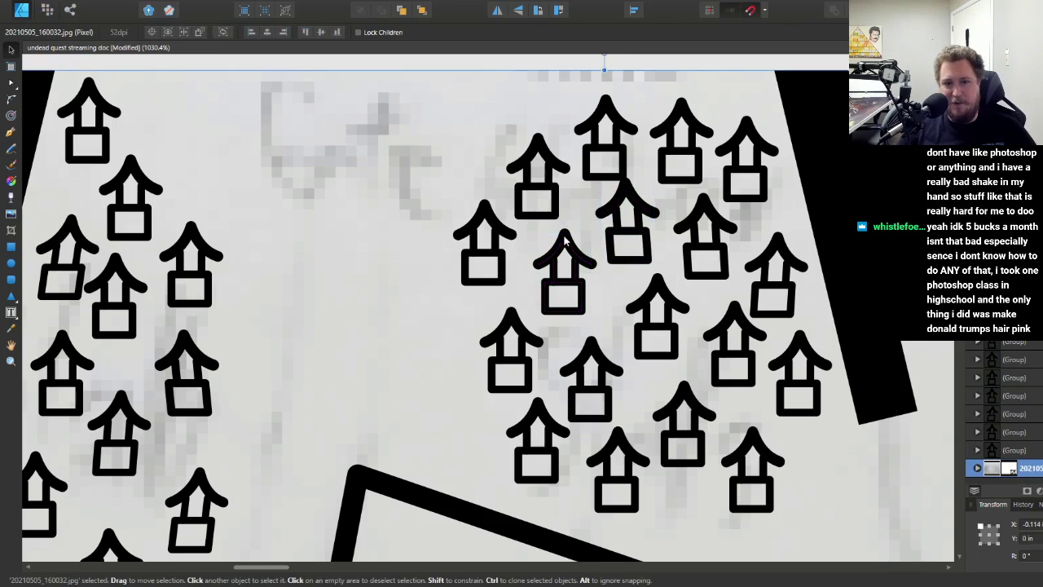
{"action": "left_click_drag", "start_coordinate": [565, 236], "coordinate": [570, 229]}
- Tilt another house's top to the left and lean a lower house slightly right
{"action": "left_click", "coordinate": [626, 203]}
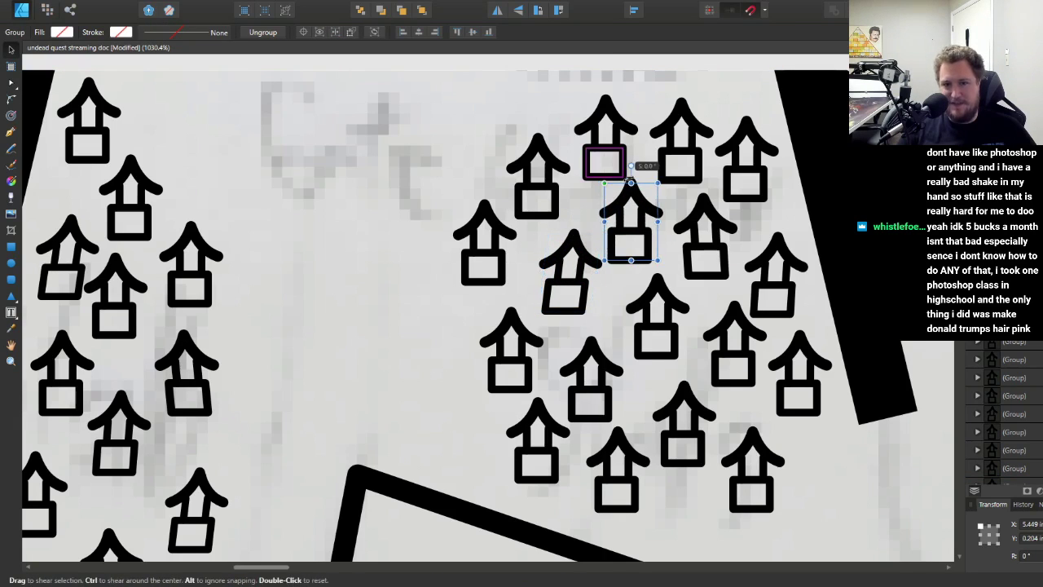
{"action": "left_click", "coordinate": [486, 245]}
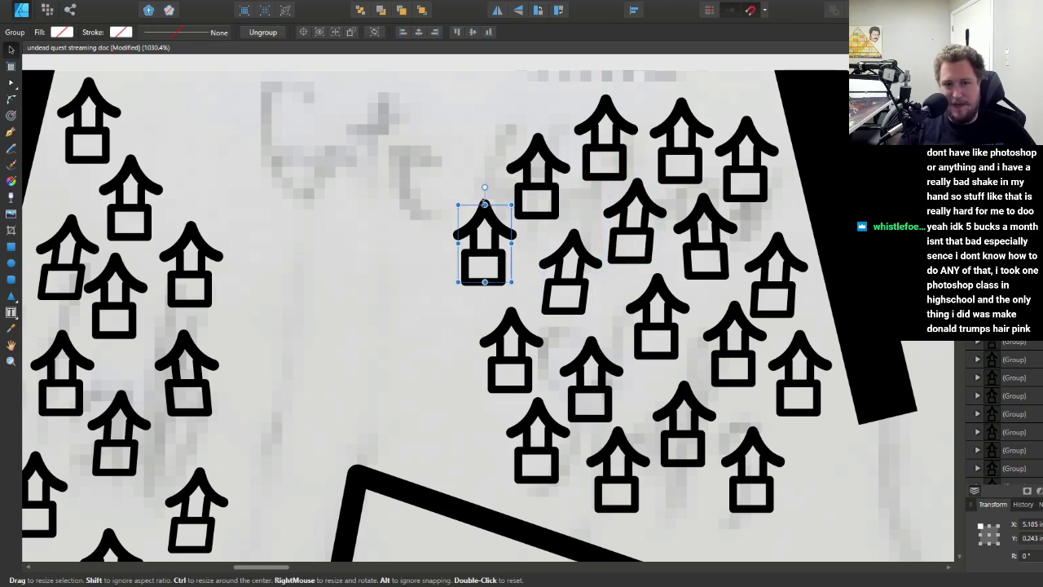
{"action": "left_click_drag", "start_coordinate": [484, 204], "coordinate": [475, 203]}
{"action": "left_click", "coordinate": [584, 347]}
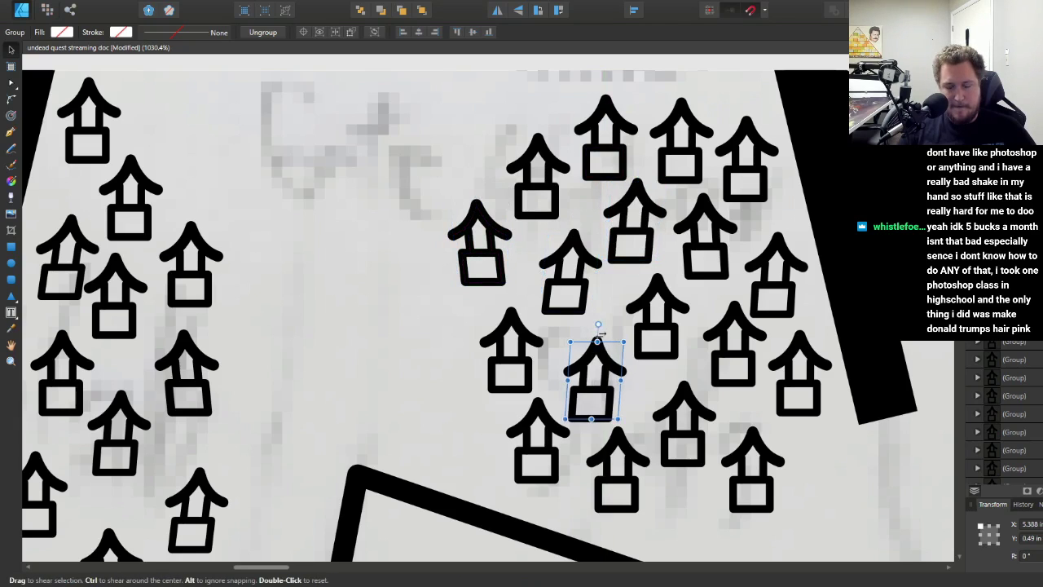
{"action": "left_click", "coordinate": [679, 410]}
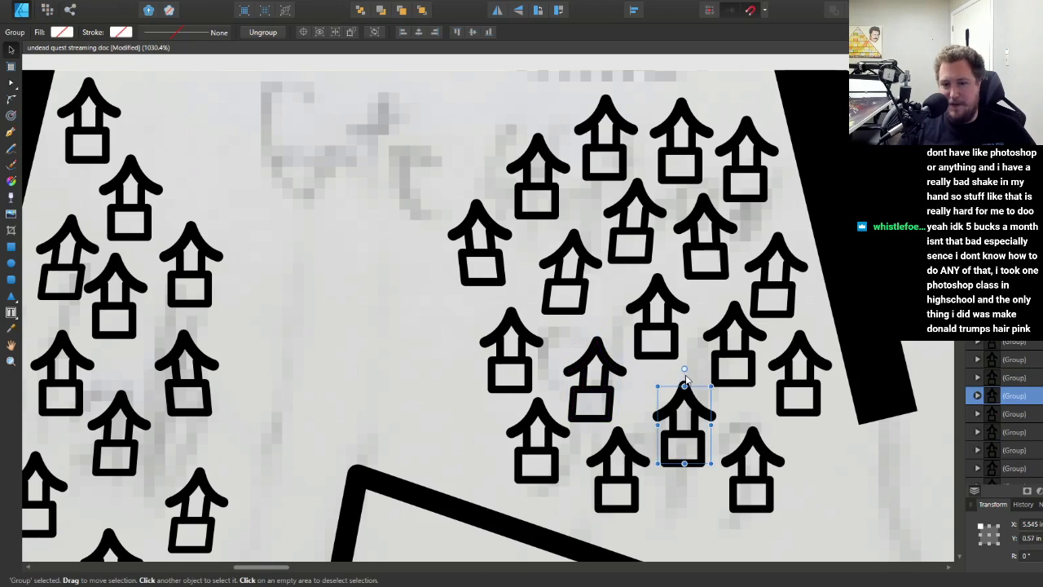
{"action": "left_click_drag", "start_coordinate": [688, 378], "coordinate": [692, 378]}
- Lean the top-right house icons a few degrees, one by about 5 degrees
{"action": "left_click", "coordinate": [750, 140]}
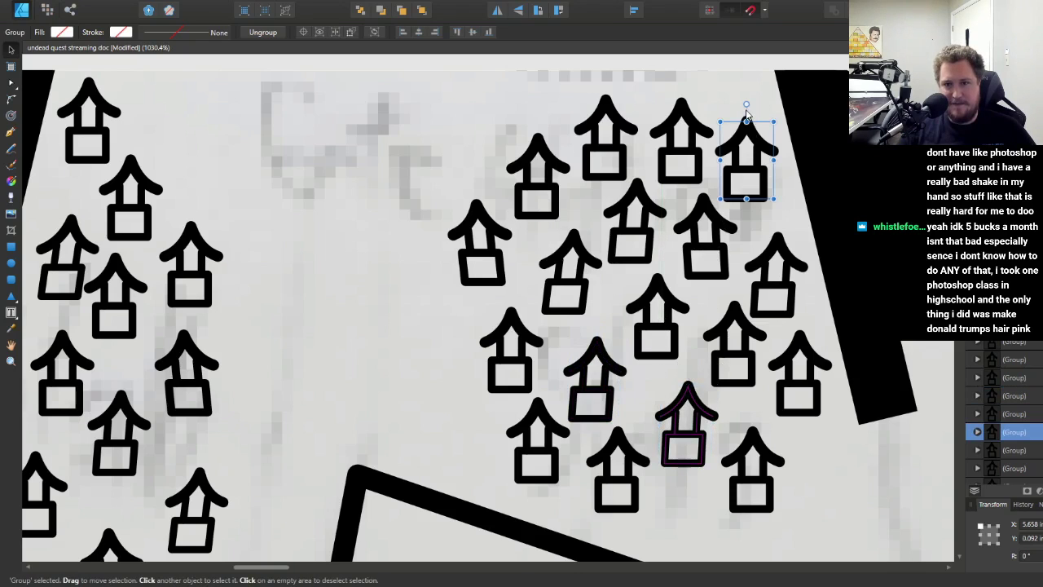
{"action": "left_click_drag", "start_coordinate": [747, 114], "coordinate": [751, 114]}
{"action": "left_click", "coordinate": [681, 119]}
{"action": "left_click", "coordinate": [682, 121]}
{"action": "left_click_drag", "start_coordinate": [679, 97], "coordinate": [676, 96]}
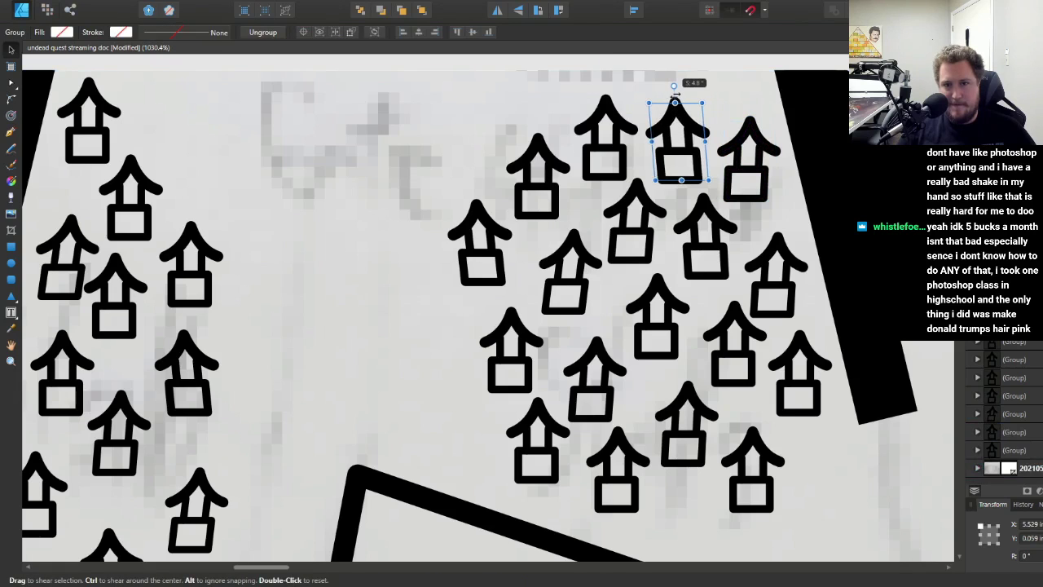
{"action": "left_click", "coordinate": [607, 100]}
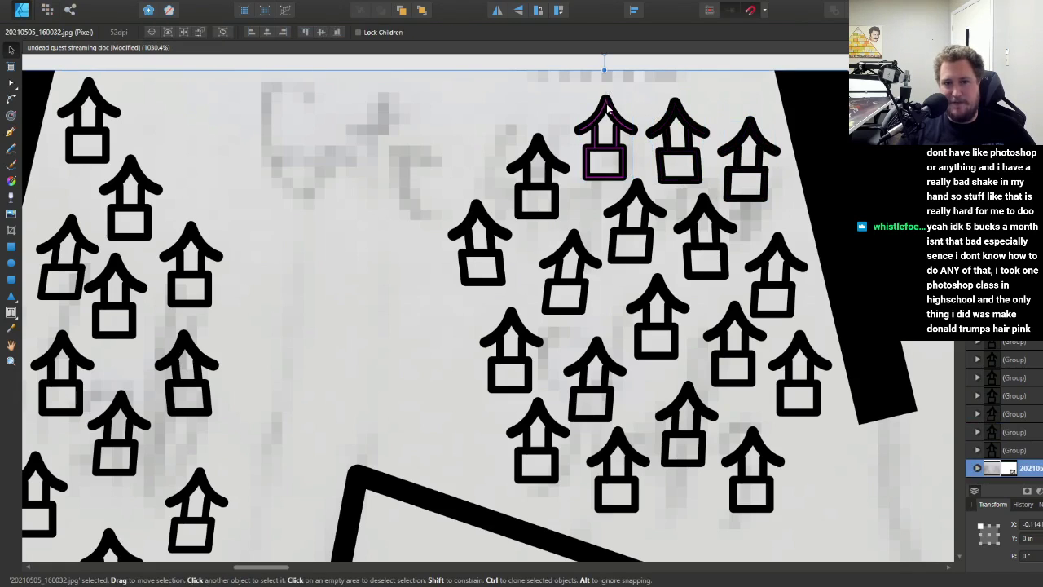
{"action": "left_click_drag", "start_coordinate": [608, 98], "coordinate": [612, 96]}
- Zoom out to view the whole map and deselect the house icons
{"action": "scroll", "coordinate": [717, 245], "scroll_direction": "down", "scroll_amount": 1}
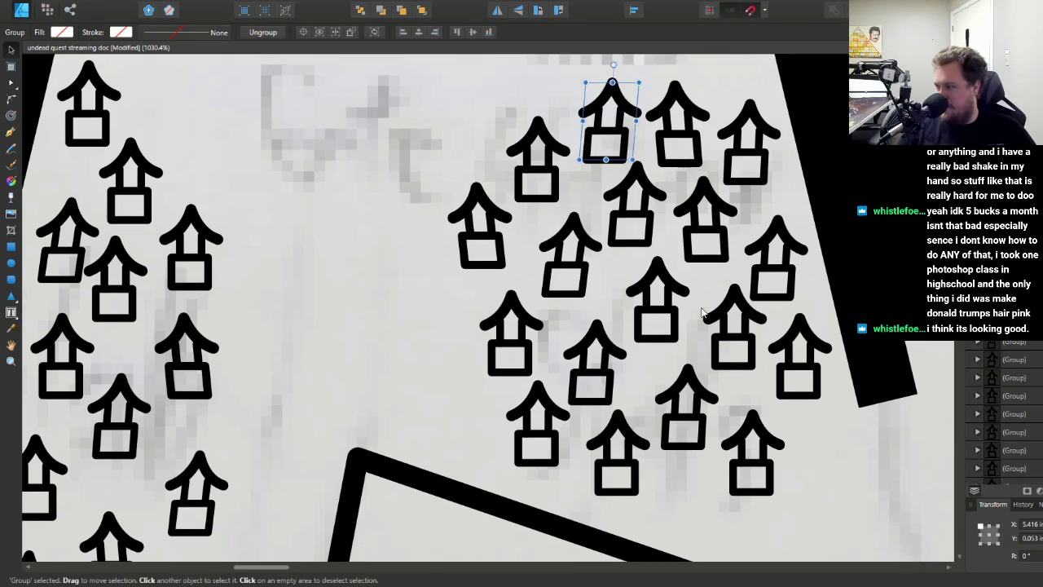
{"action": "scroll", "coordinate": [636, 352], "scroll_direction": "down", "scroll_amount": 5}
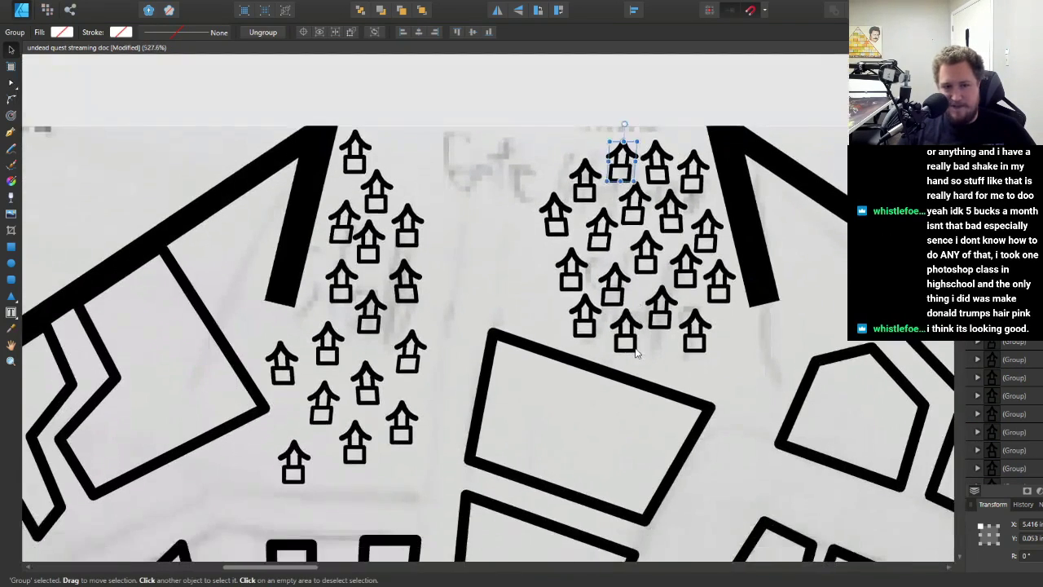
{"action": "scroll", "coordinate": [636, 352], "scroll_direction": "down", "scroll_amount": 3}
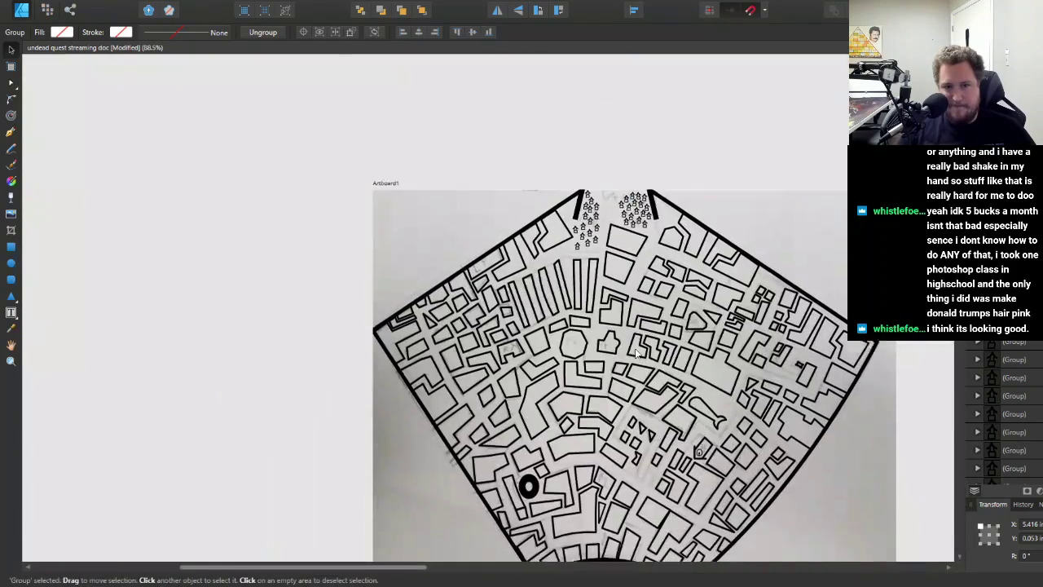
{"action": "scroll", "coordinate": [636, 352], "scroll_direction": "down", "scroll_amount": 1}
{"action": "scroll", "coordinate": [637, 352], "scroll_direction": "up", "scroll_amount": 1}
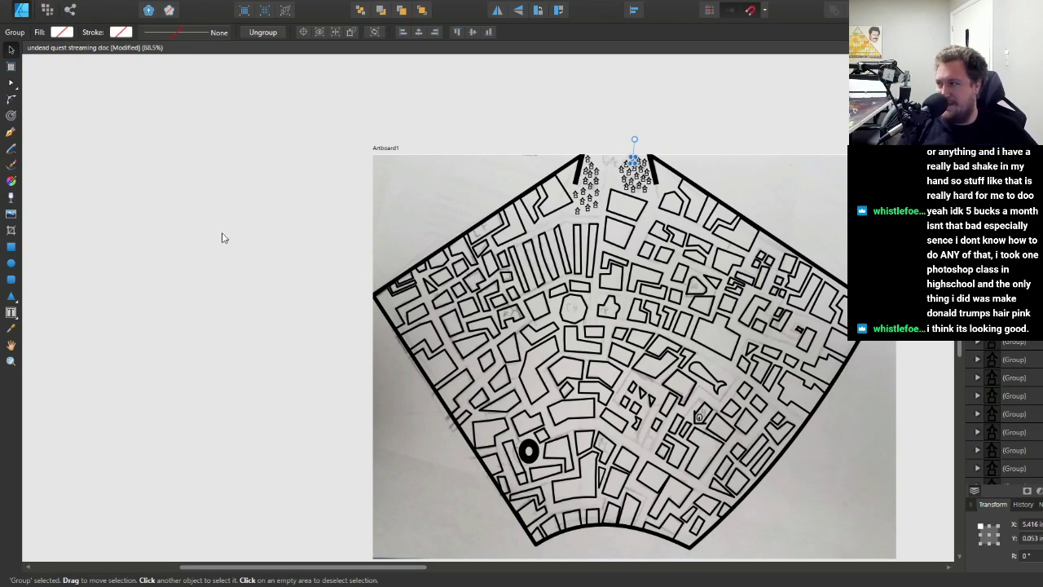
{"action": "left_click", "coordinate": [234, 212]}
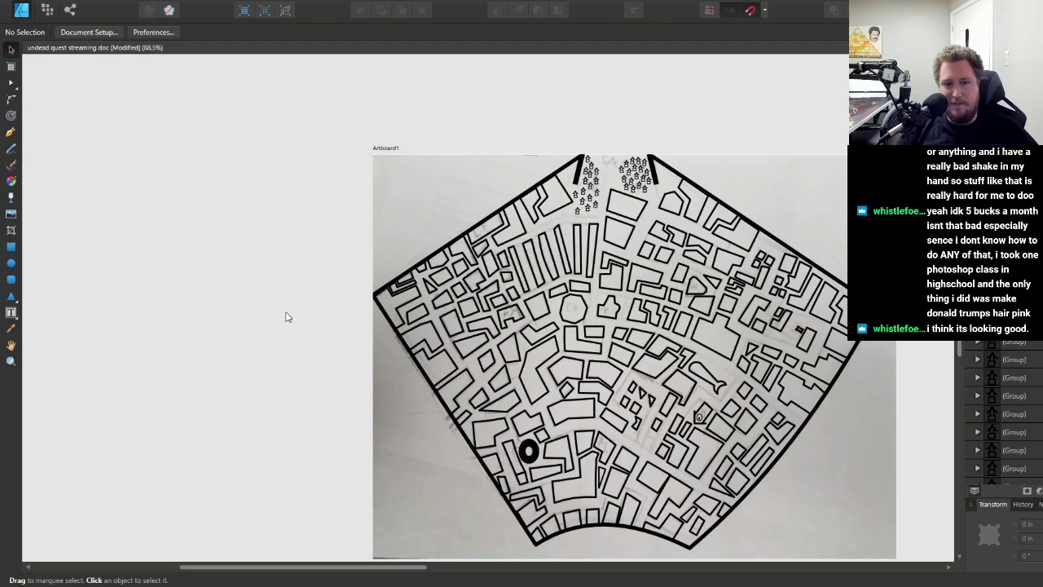
- Select the background sketch photo and hide it so only vector linework shows
{"action": "scroll", "coordinate": [314, 289], "scroll_direction": "down", "scroll_amount": 1}
{"action": "left_click", "coordinate": [841, 493]}
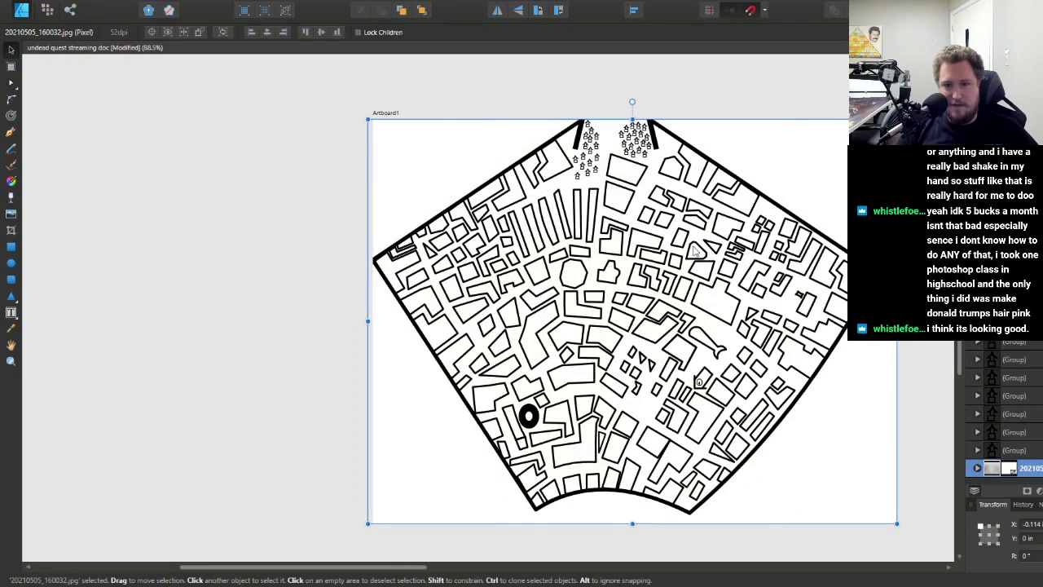
{"action": "scroll", "coordinate": [681, 274], "scroll_direction": "down", "scroll_amount": 1}
{"action": "scroll", "coordinate": [681, 274], "scroll_direction": "up", "scroll_amount": 1}
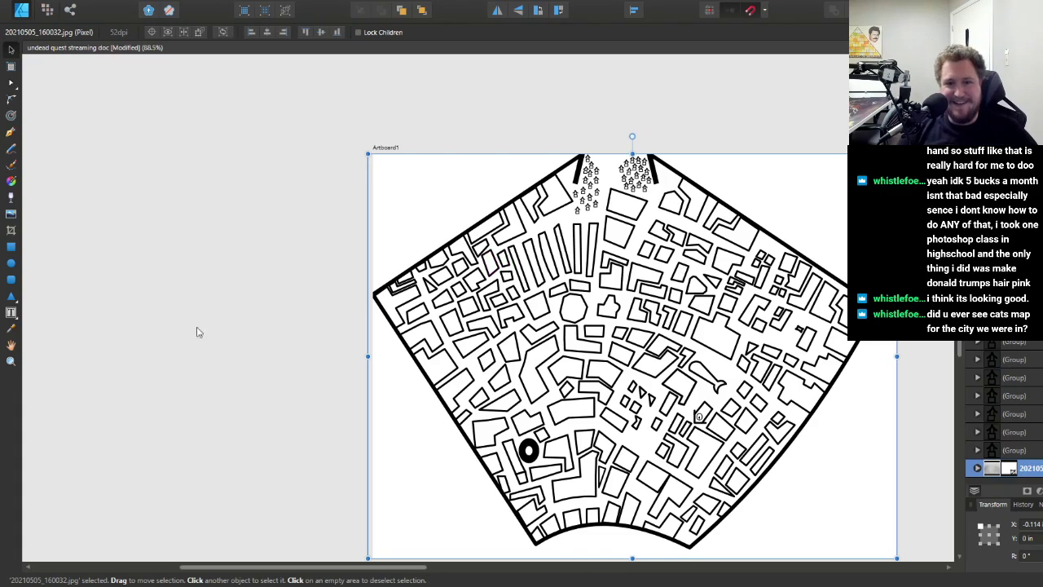
{"action": "scroll", "coordinate": [211, 321], "scroll_direction": "down", "scroll_amount": 1}
{"action": "scroll", "coordinate": [211, 320], "scroll_direction": "up", "scroll_amount": 1}
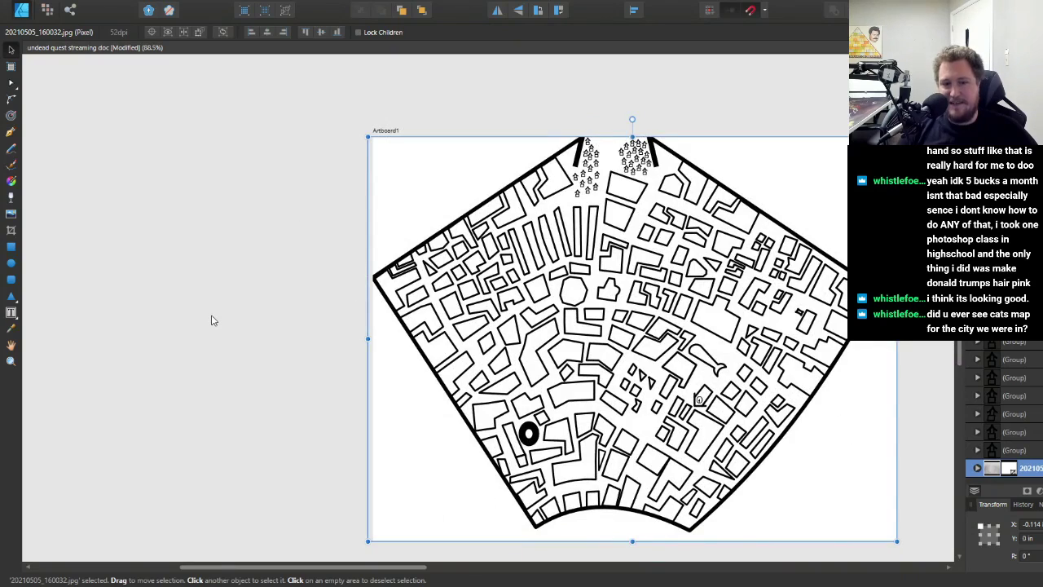
{"action": "scroll", "coordinate": [211, 320], "scroll_direction": "down", "scroll_amount": 1}
{"action": "scroll", "coordinate": [211, 321], "scroll_direction": "up", "scroll_amount": 1}
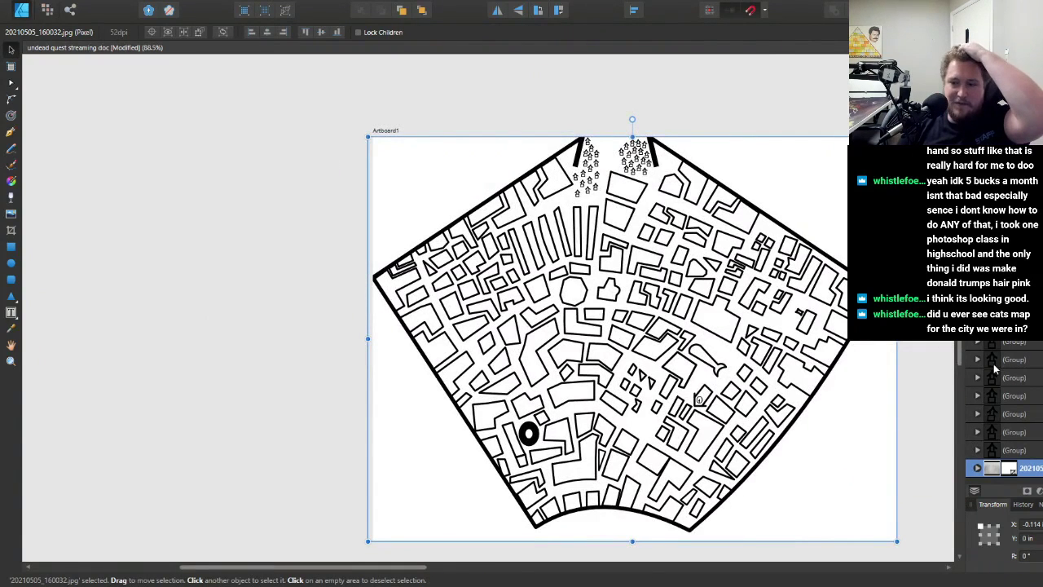
{"action": "scroll", "coordinate": [993, 364], "scroll_direction": "up", "scroll_amount": 1}
{"action": "scroll", "coordinate": [997, 367], "scroll_direction": "up", "scroll_amount": 3}
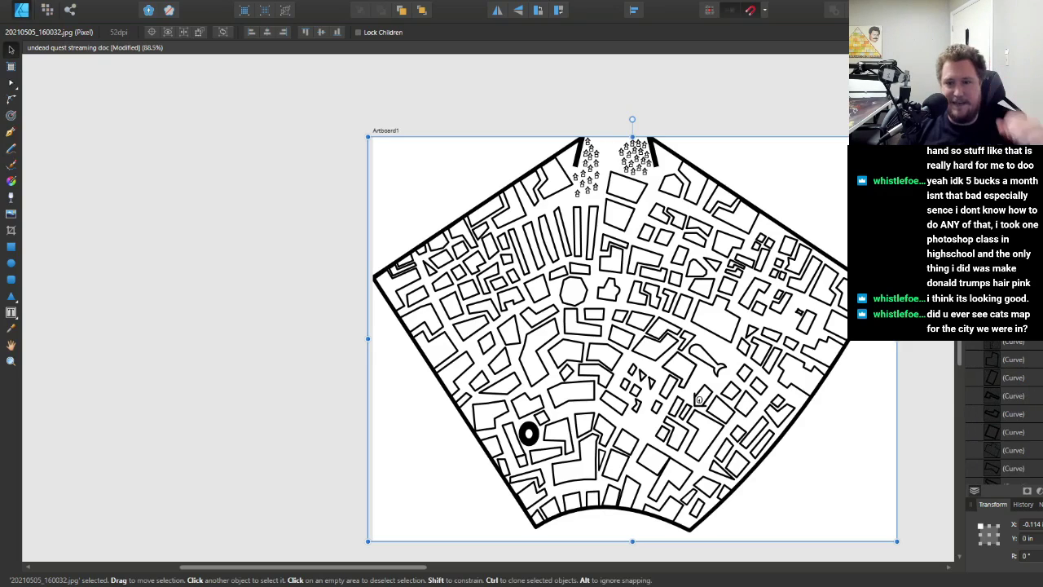
- Send the city wall outline to the back of the layer stack
{"action": "left_click", "coordinate": [787, 232]}
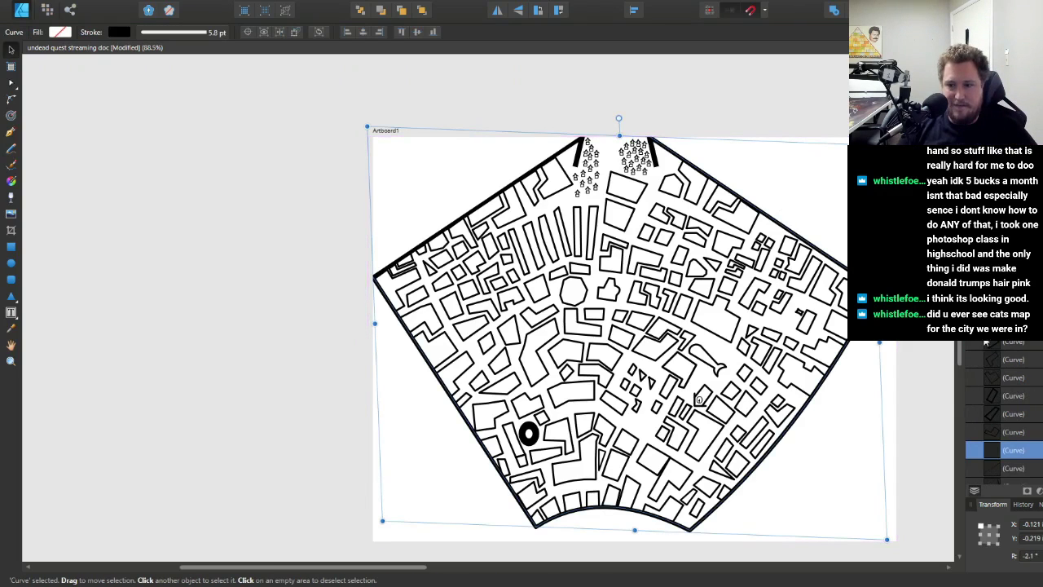
{"action": "left_click_drag", "start_coordinate": [1000, 456], "coordinate": [992, 400]}
{"action": "key", "text": "ctrl+z"}
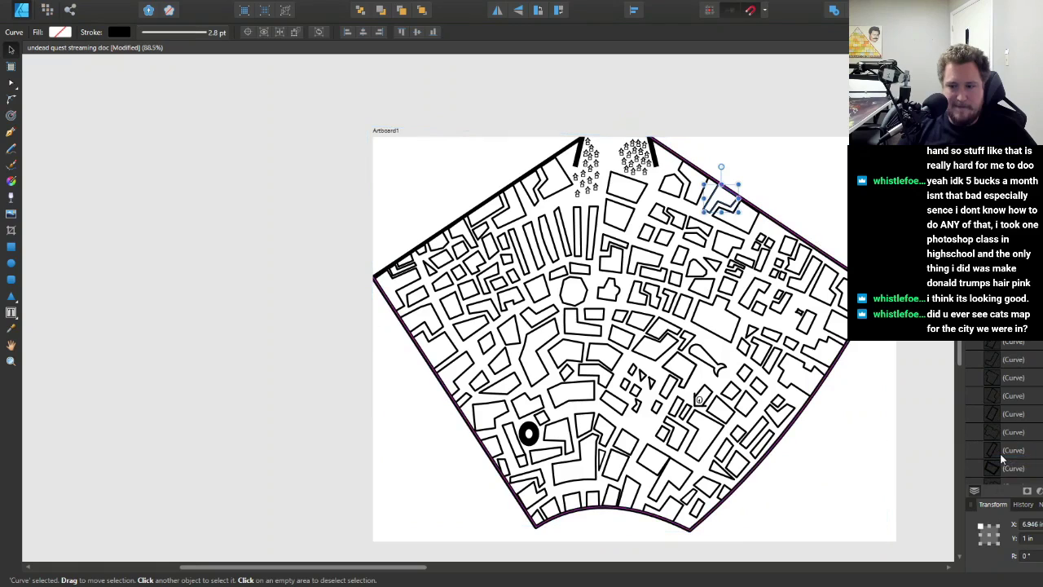
{"action": "left_click", "coordinate": [1000, 453]}
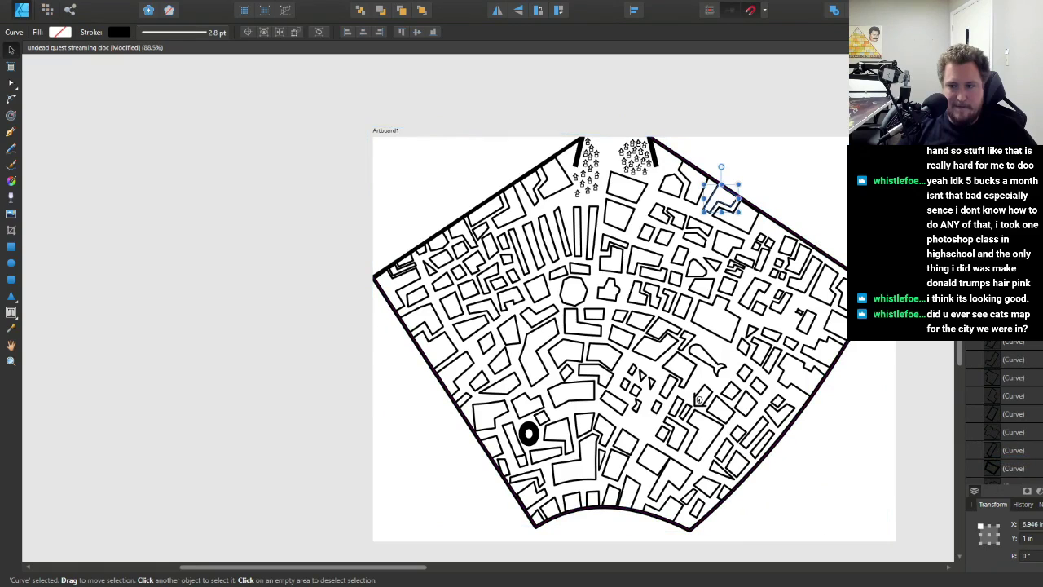
{"action": "left_click", "coordinate": [837, 258]}
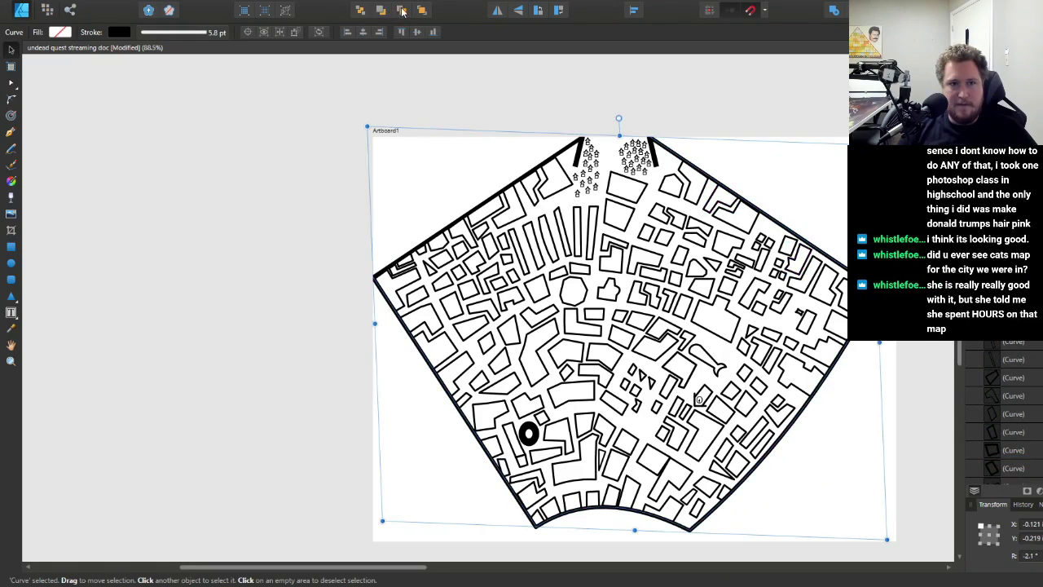
{"action": "left_click", "coordinate": [361, 10]}
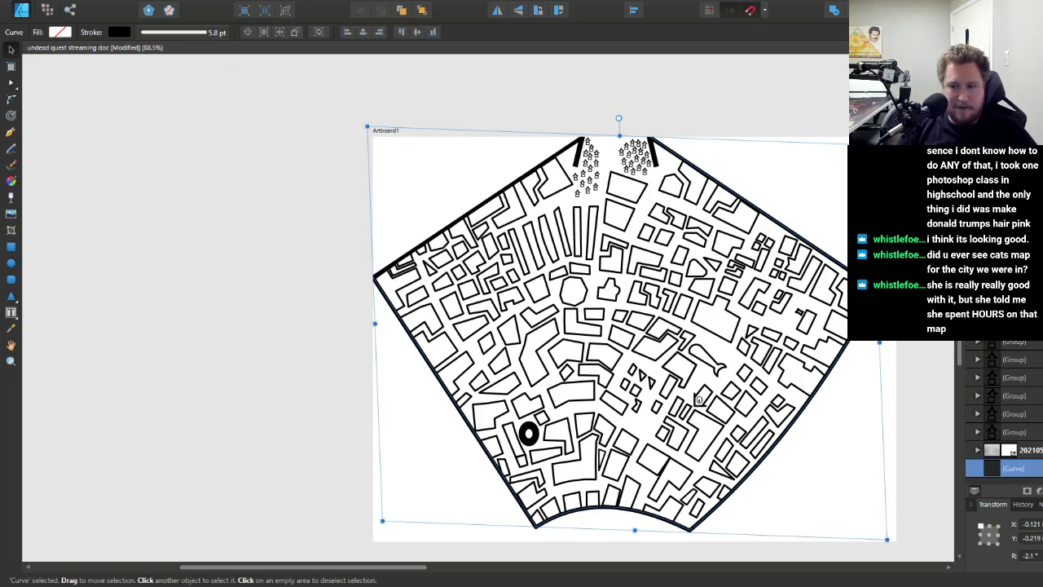
- Add a new pixel layer nested inside the wall outline's curve
{"action": "key", "text": "ctrl+shift+n"}
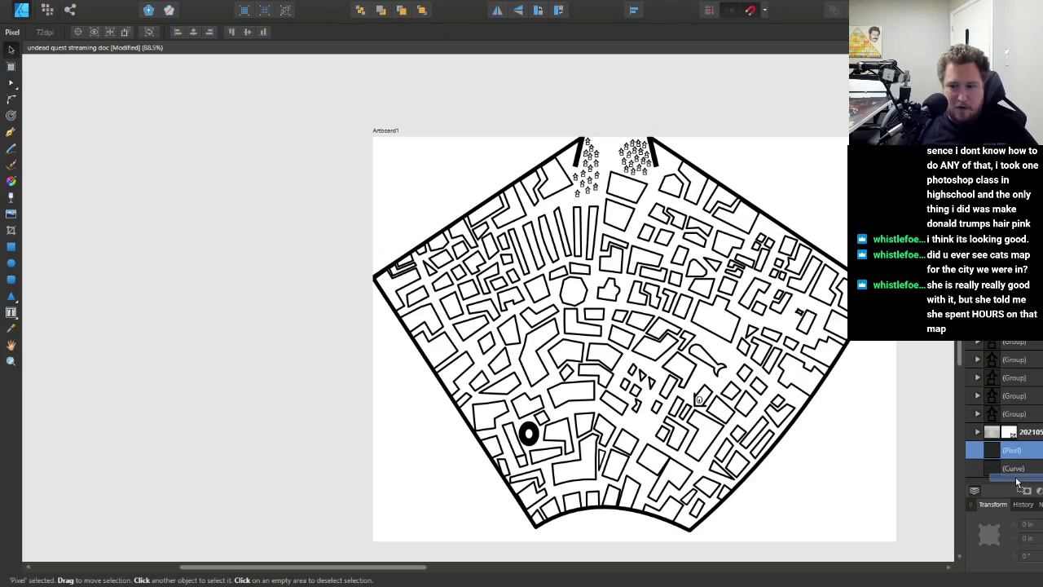
{"action": "key", "text": "Delete"}
{"action": "left_click", "coordinate": [977, 471]}
{"action": "scroll", "coordinate": [954, 465], "scroll_direction": "down", "scroll_amount": 1}
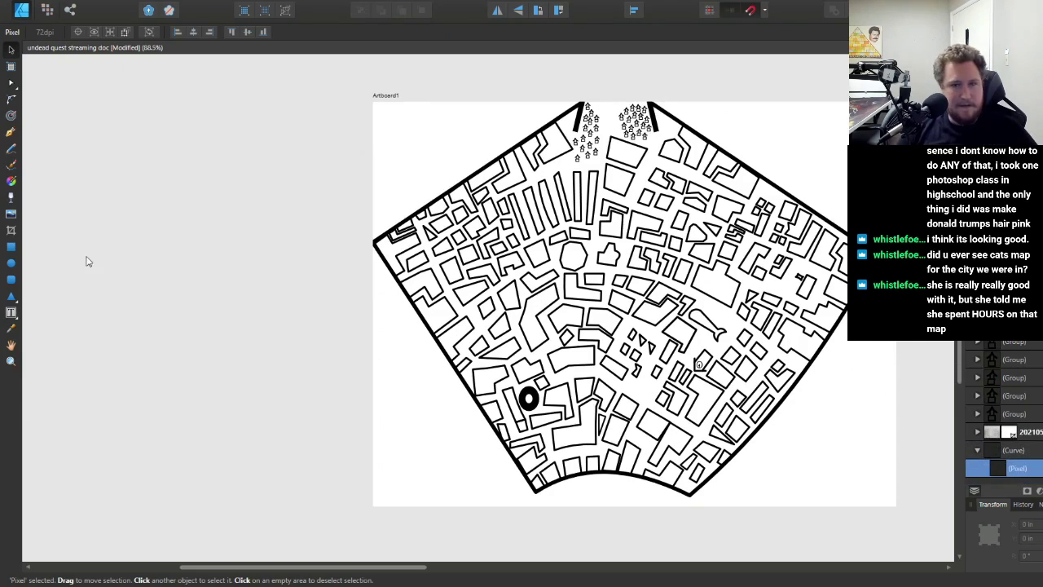
- Switch to the Pixel Persona's Paint Brush at 39.4 px and target the nested pixel layer
{"action": "left_click", "coordinate": [46, 10]}
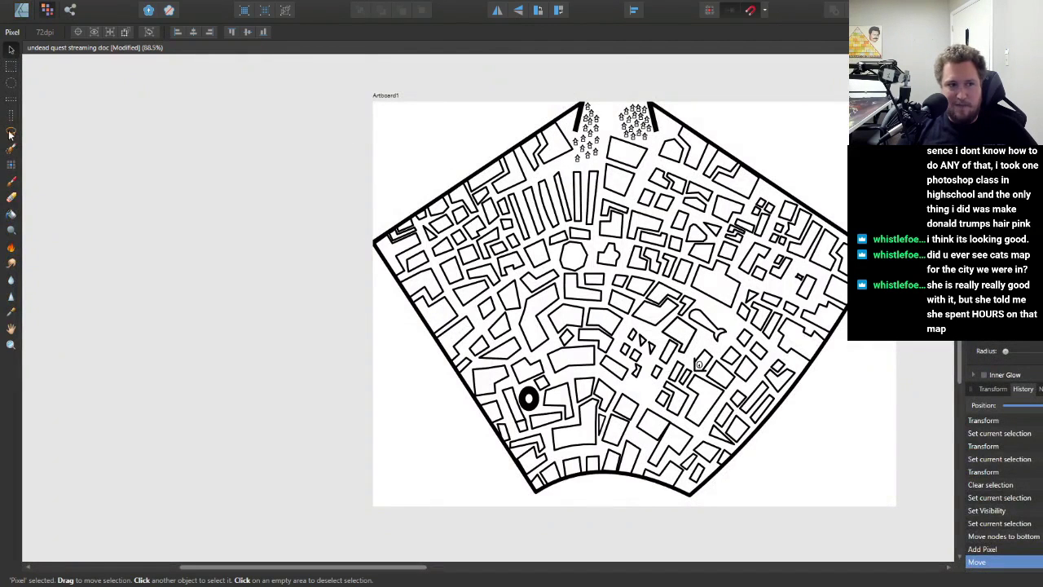
{"action": "left_click", "coordinate": [11, 180]}
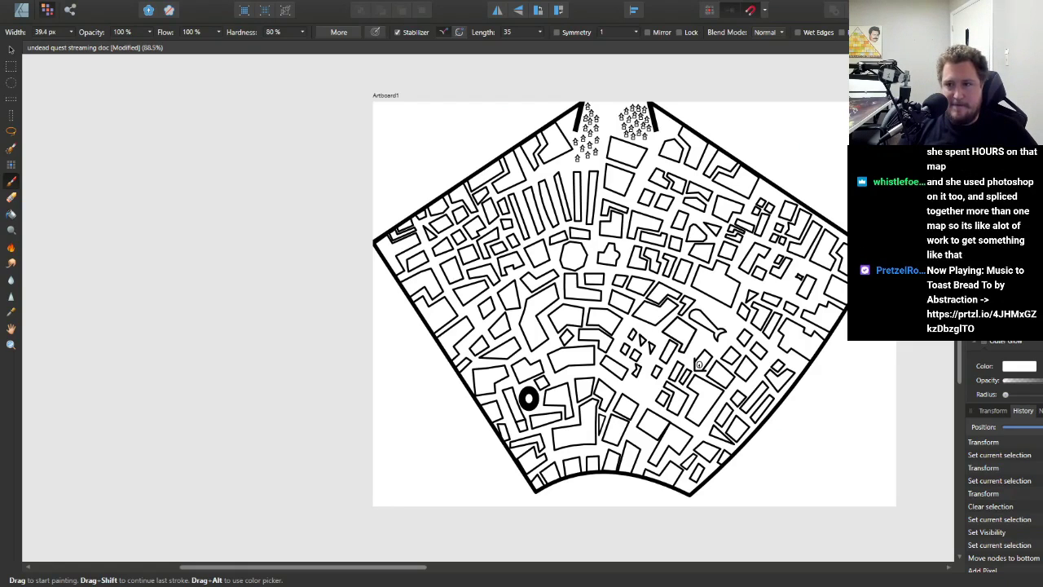
{"action": "key", "text": "Left"}
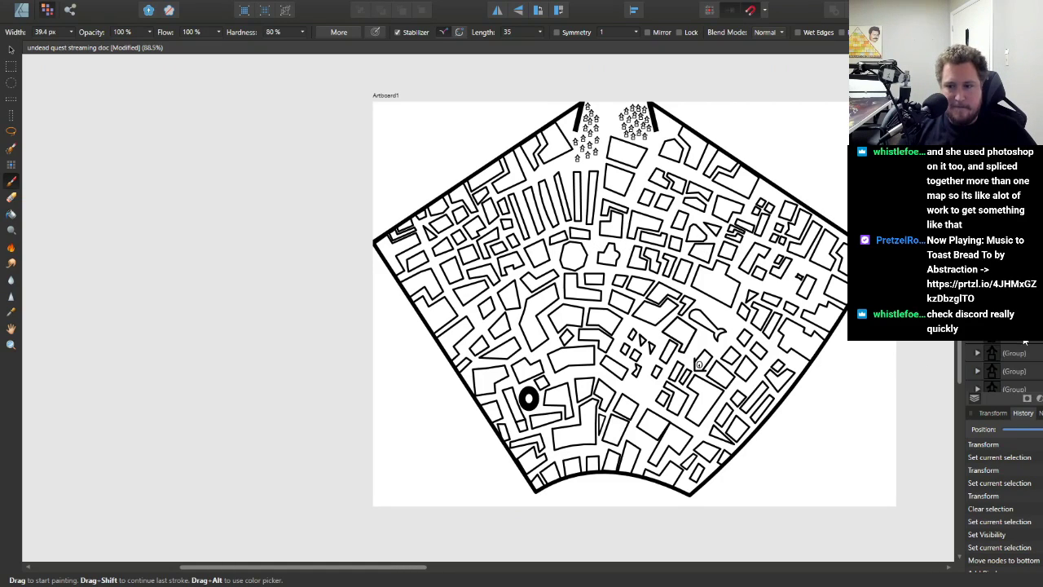
{"action": "left_click", "coordinate": [1015, 371]}
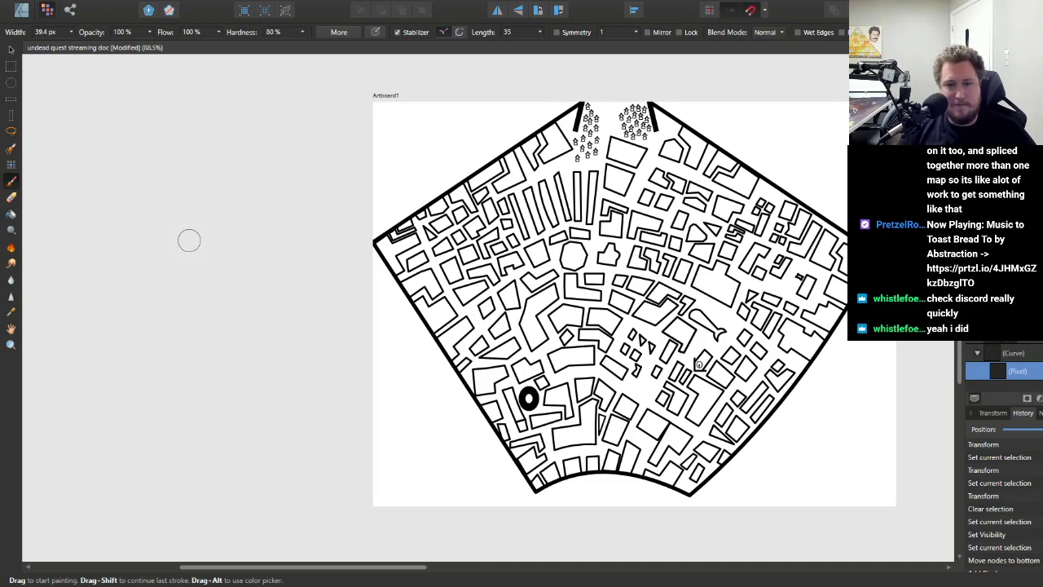
{"action": "scroll", "coordinate": [571, 245], "scroll_direction": "down", "scroll_amount": 3}
{"action": "scroll", "coordinate": [619, 236], "scroll_direction": "up", "scroll_amount": 3}
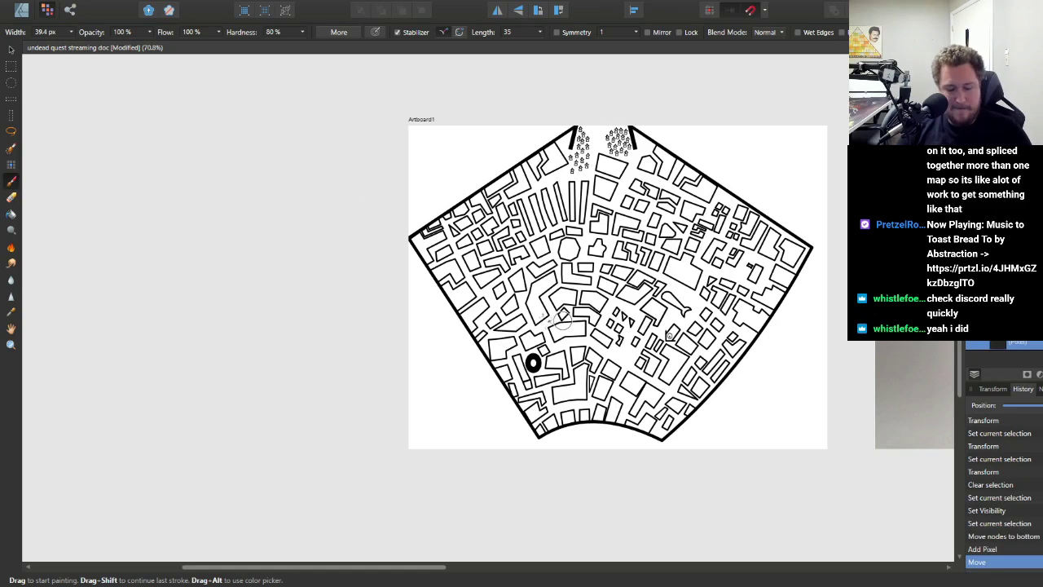
{"action": "key", "text": "]"}
{"action": "key", "text": "]"}
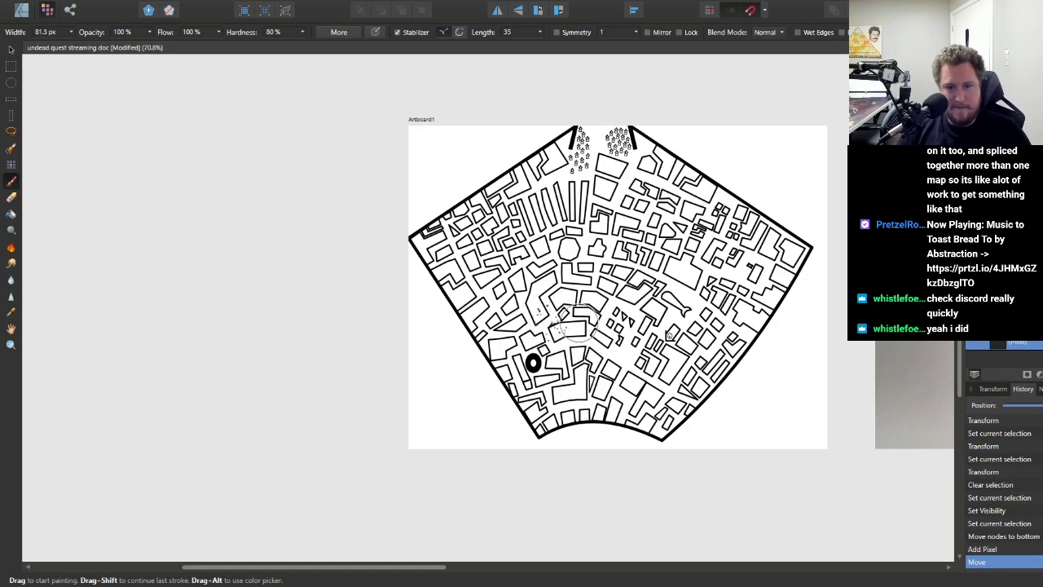
{"action": "mouse_move", "coordinate": [573, 329]}
{"action": "left_mouse_down"}
{"action": "mouse_move", "coordinate": [742, 342]}
{"action": "mouse_move", "coordinate": [619, 408]}
{"action": "mouse_move", "coordinate": [668, 277]}
{"action": "mouse_move", "coordinate": [424, 230]}
{"action": "mouse_move", "coordinate": [457, 285]}
{"action": "mouse_move", "coordinate": [652, 220]}
{"action": "mouse_move", "coordinate": [547, 146]}
{"action": "mouse_move", "coordinate": [562, 167]}
{"action": "mouse_move", "coordinate": [555, 115]}
{"action": "mouse_move", "coordinate": [564, 196]}
{"action": "left_mouse_up"}
{"action": "key", "text": "ctrl+z"}
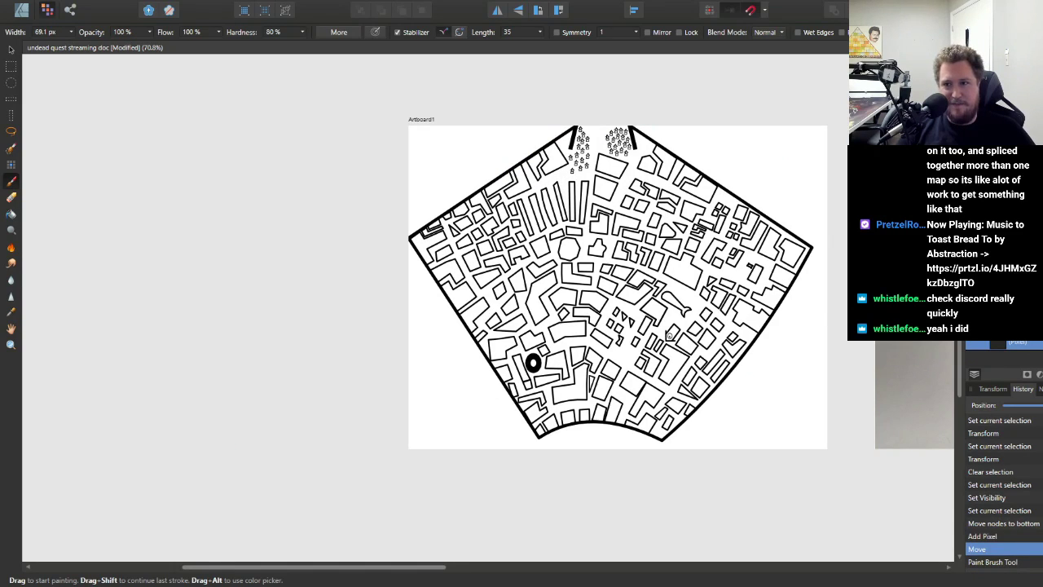
{"action": "key", "text": "ctrl+shift+z"}
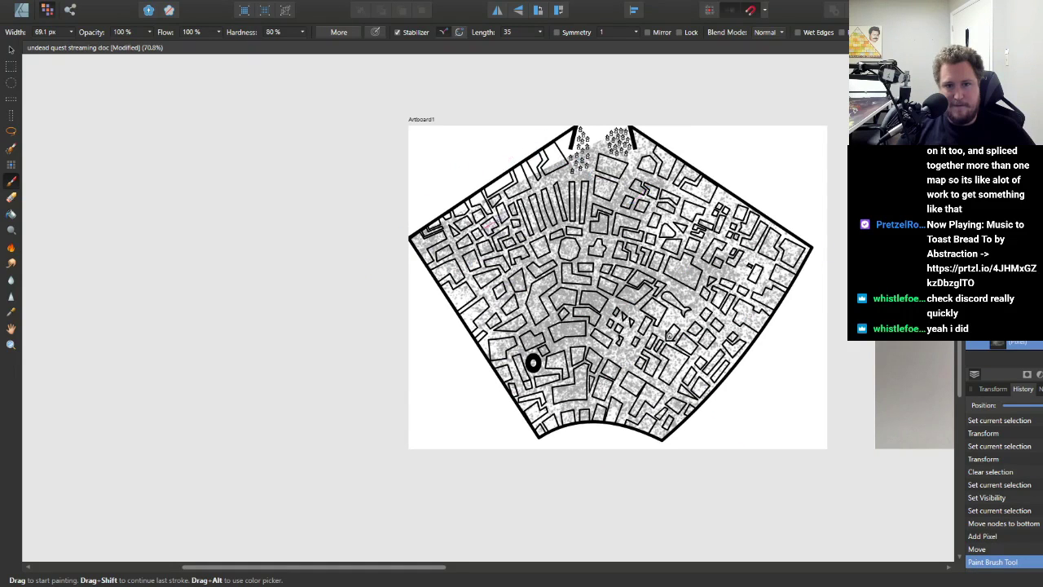
- Extend the wall curve's top endpoint with the Pen Tool to the right gate wall
{"action": "scroll", "coordinate": [643, 112], "scroll_direction": "up", "scroll_amount": 5}
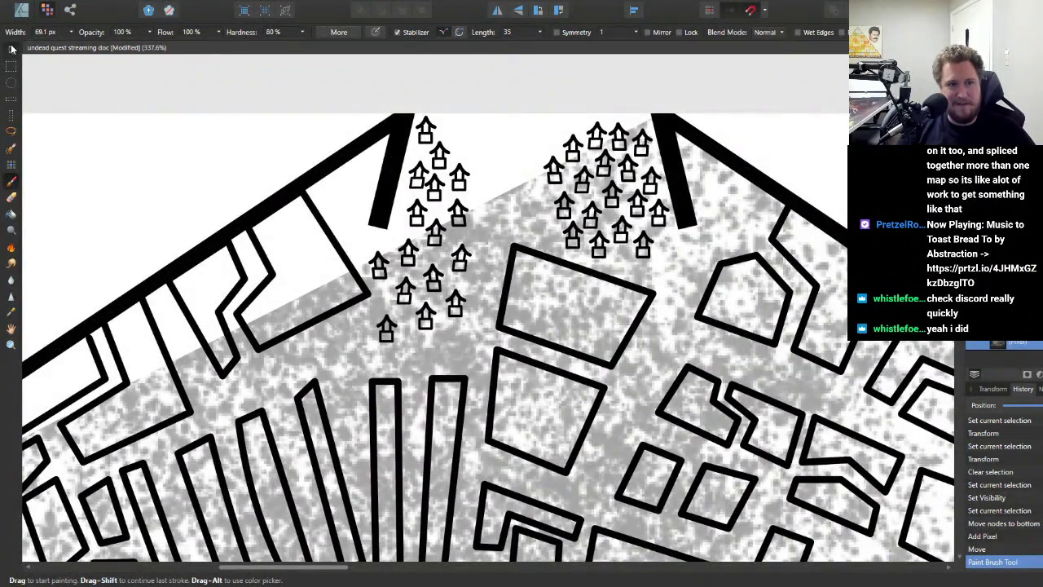
{"action": "left_click", "coordinate": [12, 50]}
{"action": "left_click", "coordinate": [24, 118]}
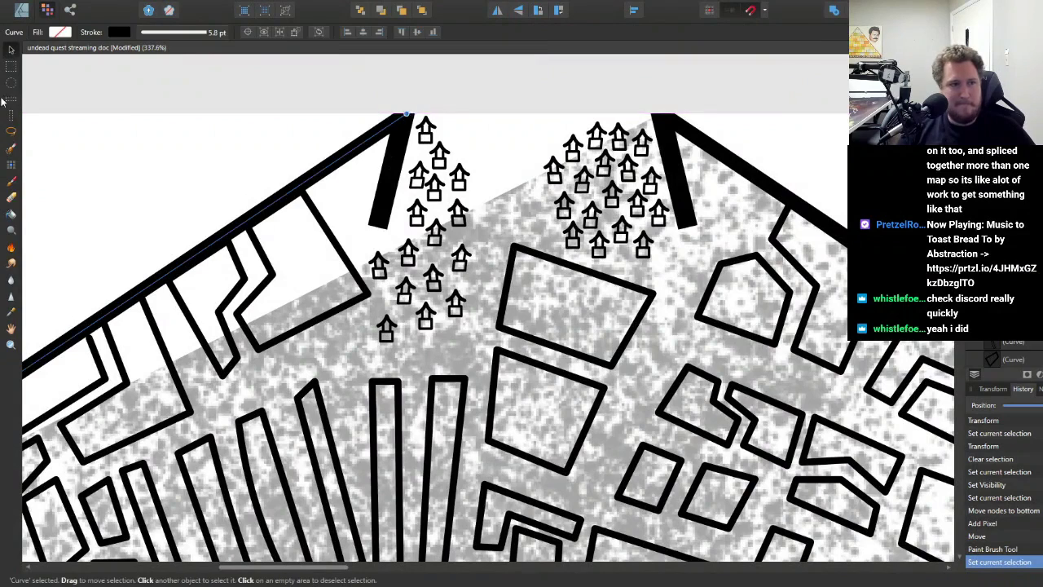
{"action": "left_click", "coordinate": [21, 9]}
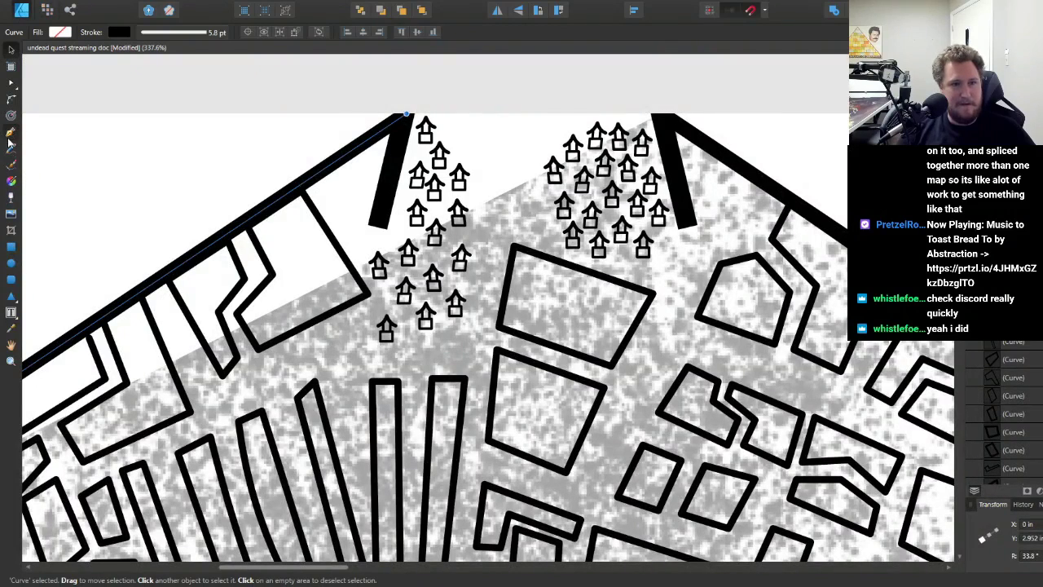
{"action": "left_click", "coordinate": [11, 136]}
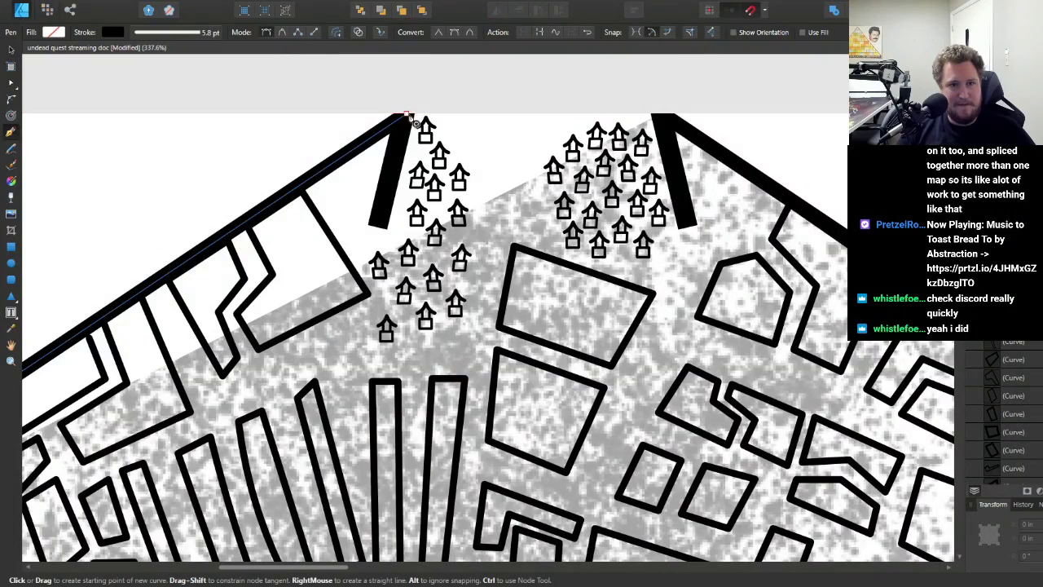
{"action": "left_click", "coordinate": [409, 116]}
{"action": "left_click", "coordinate": [666, 111]}
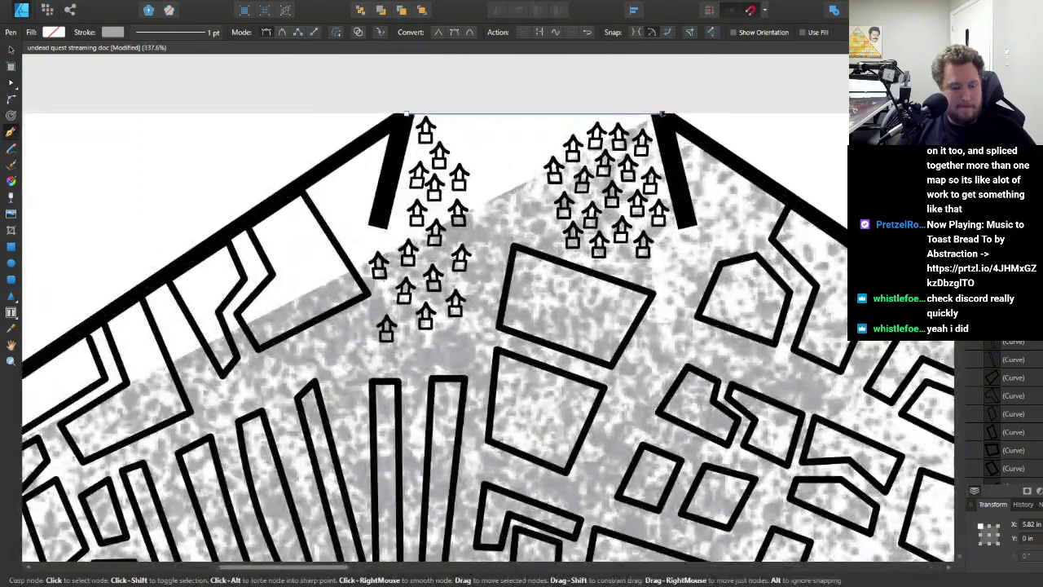
{"action": "key", "text": "Escape"}
- Reselect the wall curve's top node and draw a straight segment to the right gate
{"action": "left_click", "coordinate": [10, 49]}
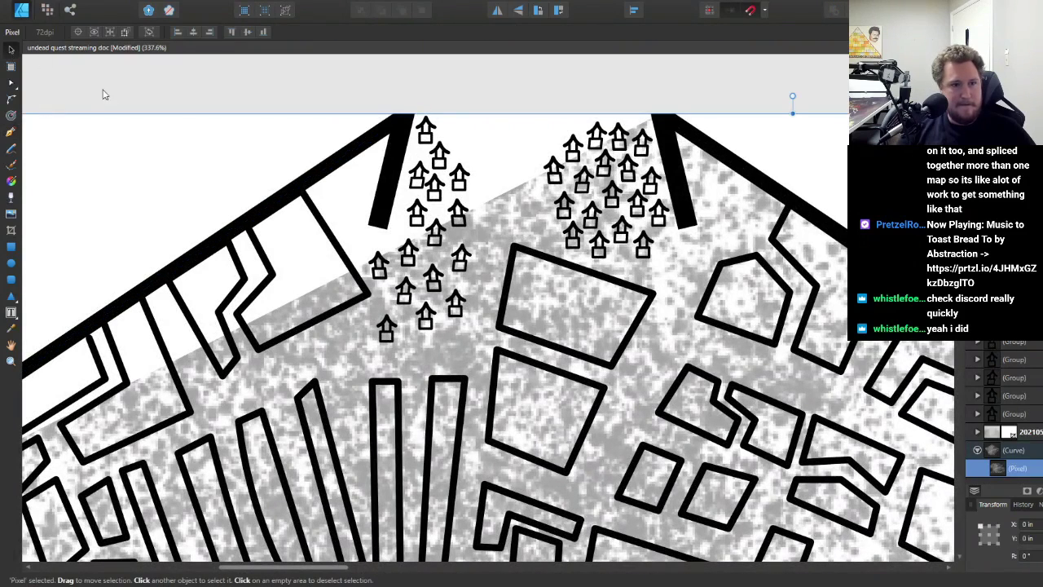
{"action": "left_click", "coordinate": [356, 145]}
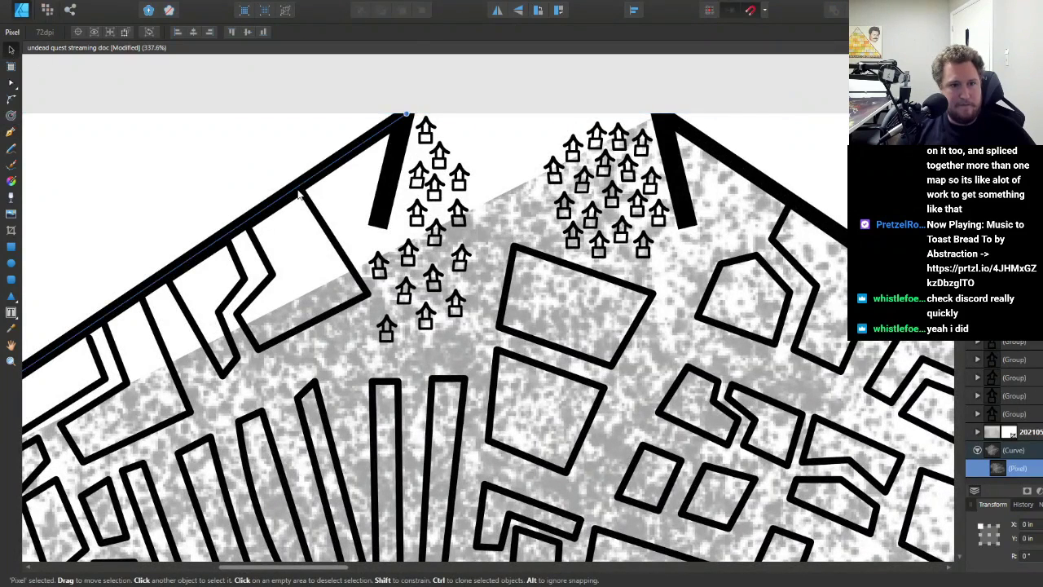
{"action": "left_click", "coordinate": [11, 84]}
{"action": "left_click", "coordinate": [405, 114]}
{"action": "left_click", "coordinate": [11, 132]}
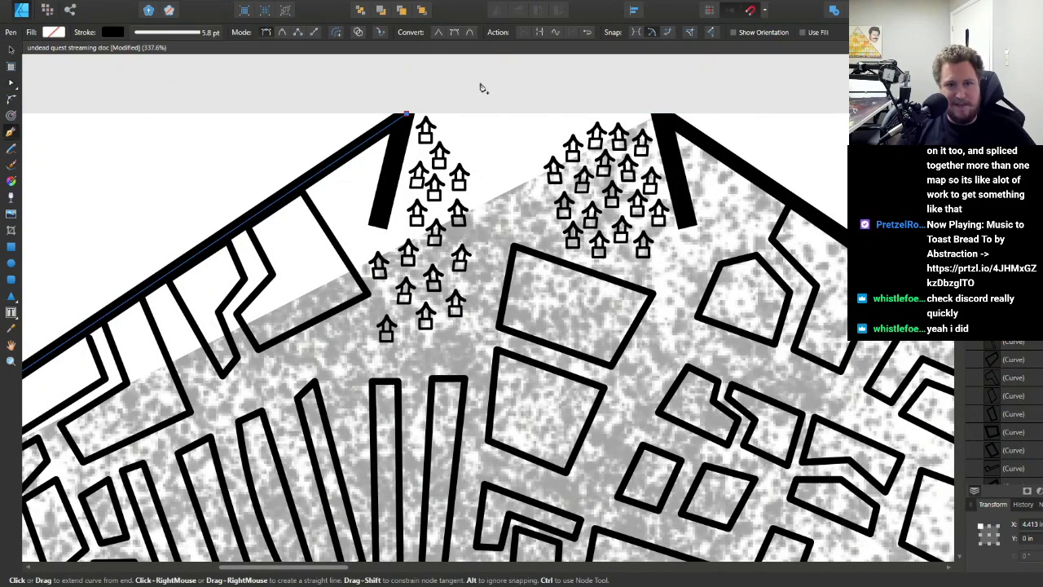
{"action": "left_click", "coordinate": [663, 115]}
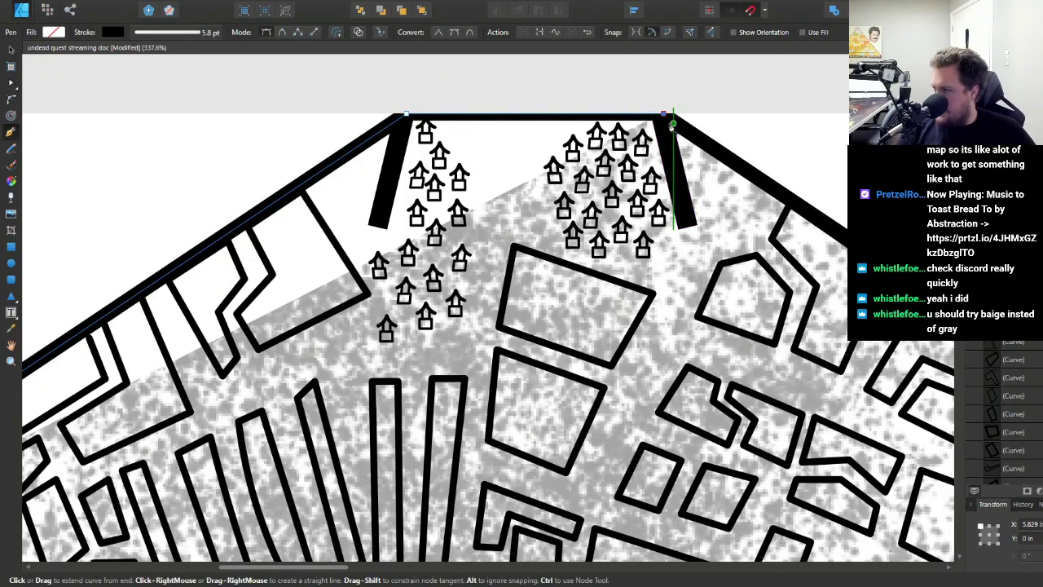
{"action": "scroll", "coordinate": [672, 124], "scroll_direction": "down", "scroll_amount": 8}
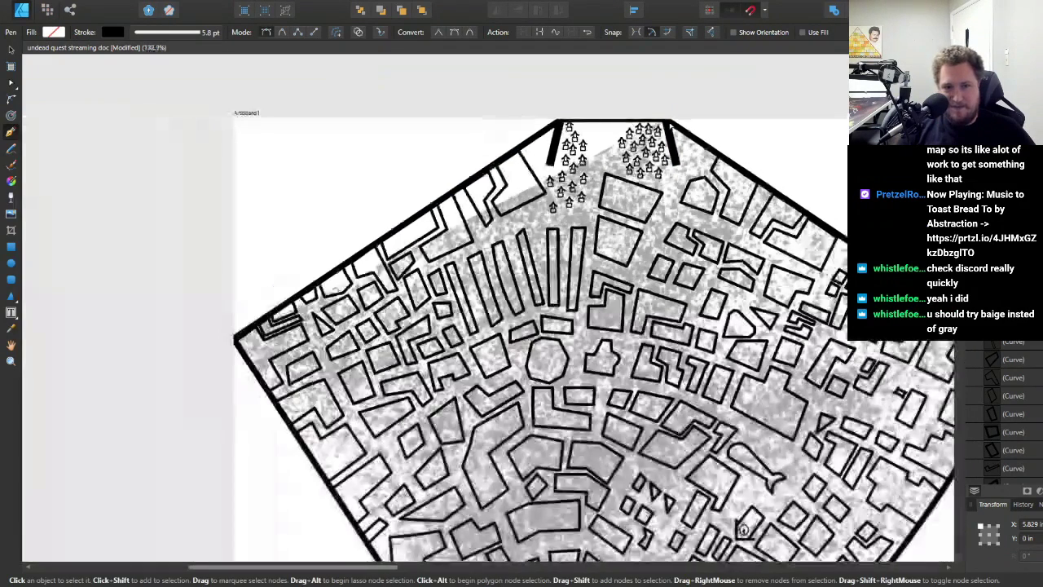
{"action": "scroll", "coordinate": [673, 125], "scroll_direction": "up", "scroll_amount": 4}
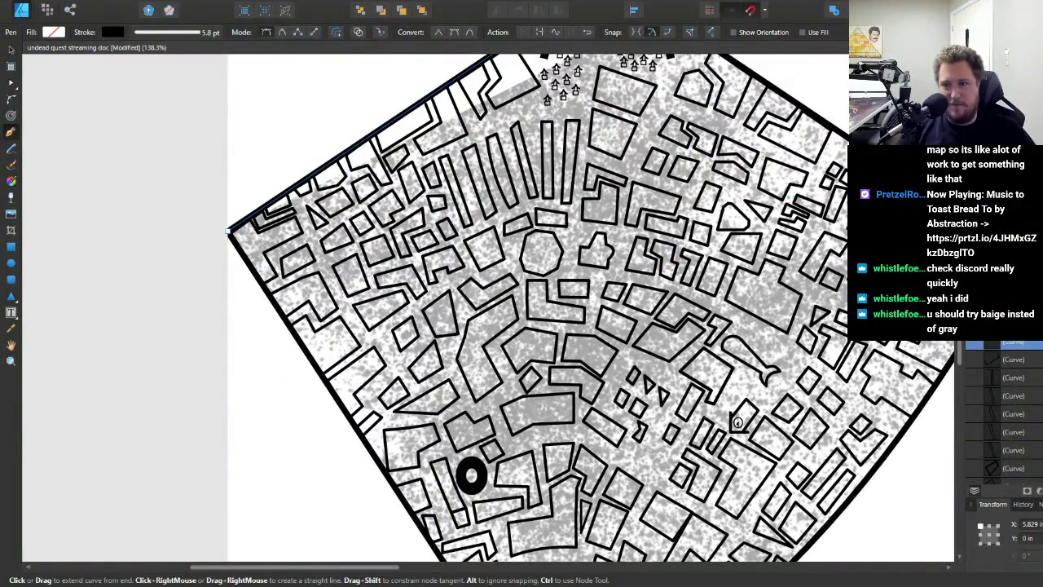
{"action": "scroll", "coordinate": [529, 150], "scroll_direction": "down", "scroll_amount": 3}
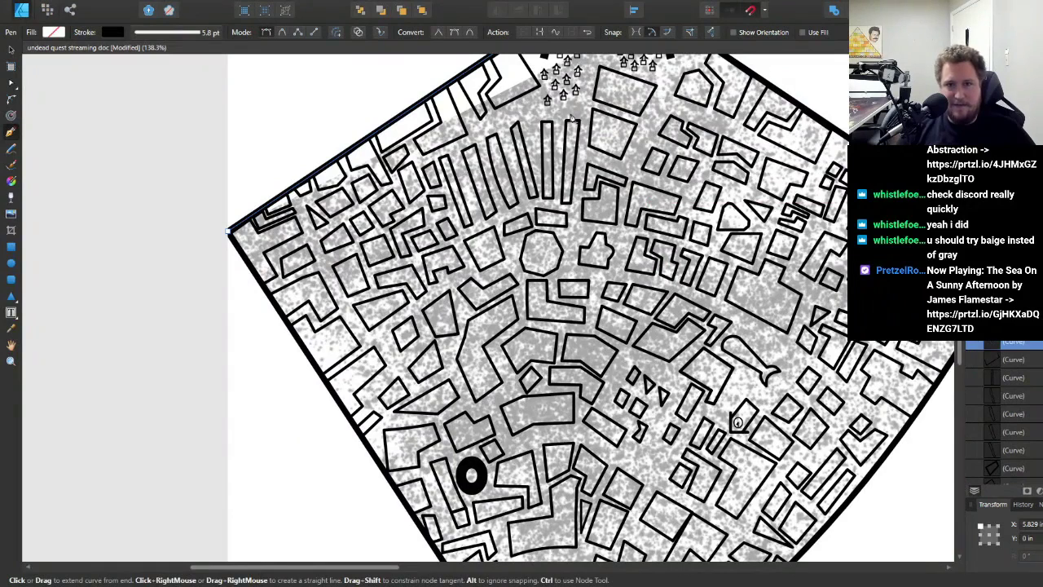
{"action": "scroll", "coordinate": [567, 145], "scroll_direction": "up", "scroll_amount": 3}
{"action": "scroll", "coordinate": [570, 147], "scroll_direction": "down", "scroll_amount": 1}
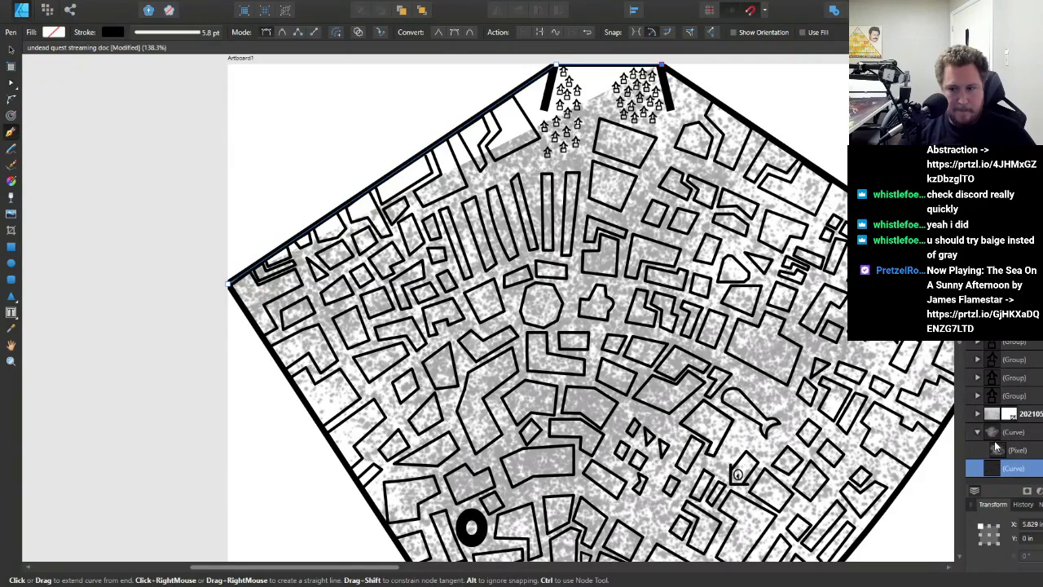
- Combine the two wall curves into one shape with Add
{"action": "left_click", "coordinate": [996, 434]}
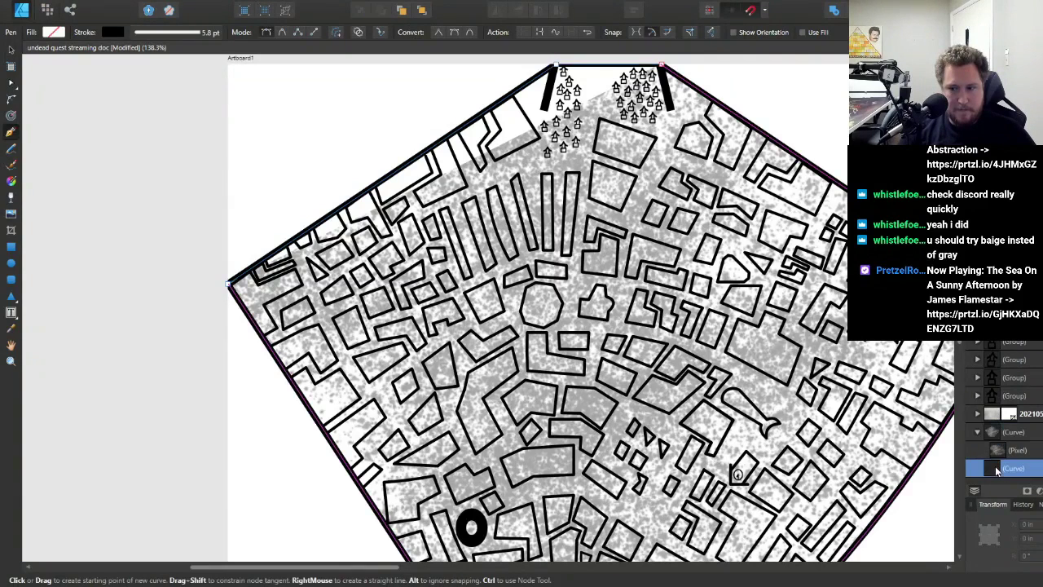
{"action": "left_click", "coordinate": [995, 468], "text": "ctrl"}
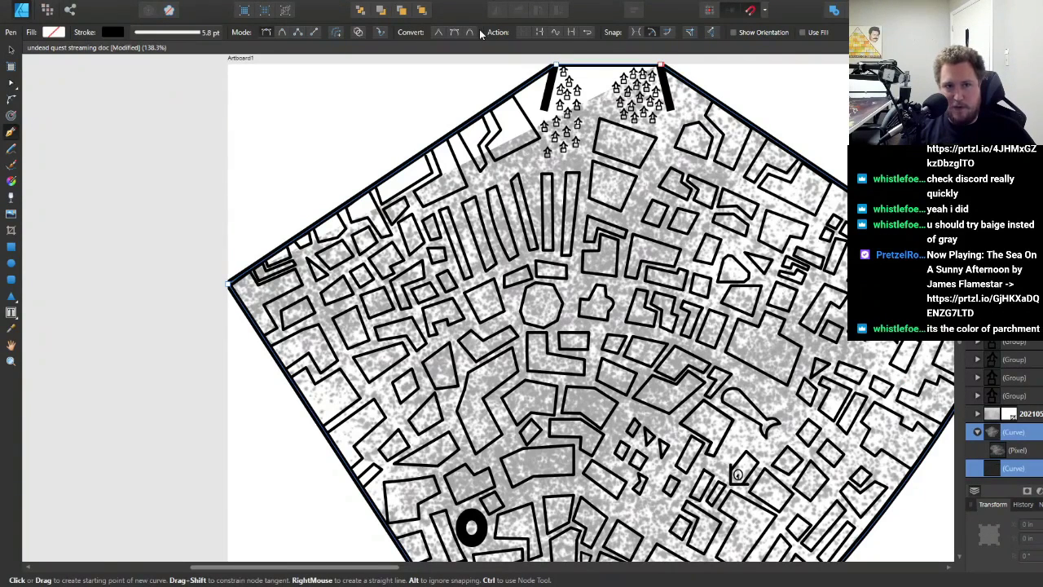
{"action": "left_click", "coordinate": [834, 11]}
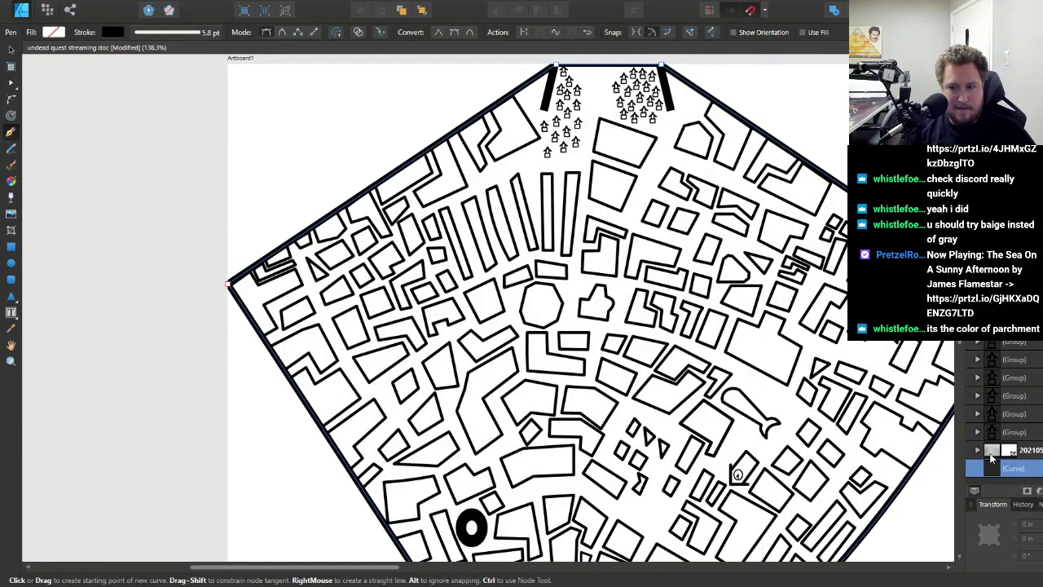
- Nest the texture image layer inside the wall curve and select it for removal
{"action": "left_click_drag", "start_coordinate": [992, 458], "coordinate": [1012, 477]}
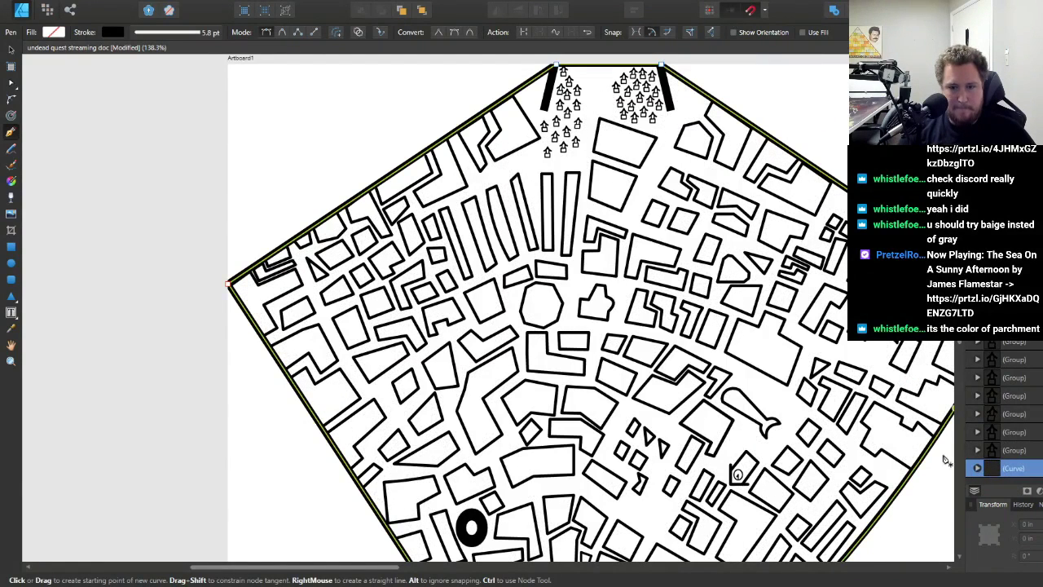
{"action": "key", "text": "ctrl+0"}
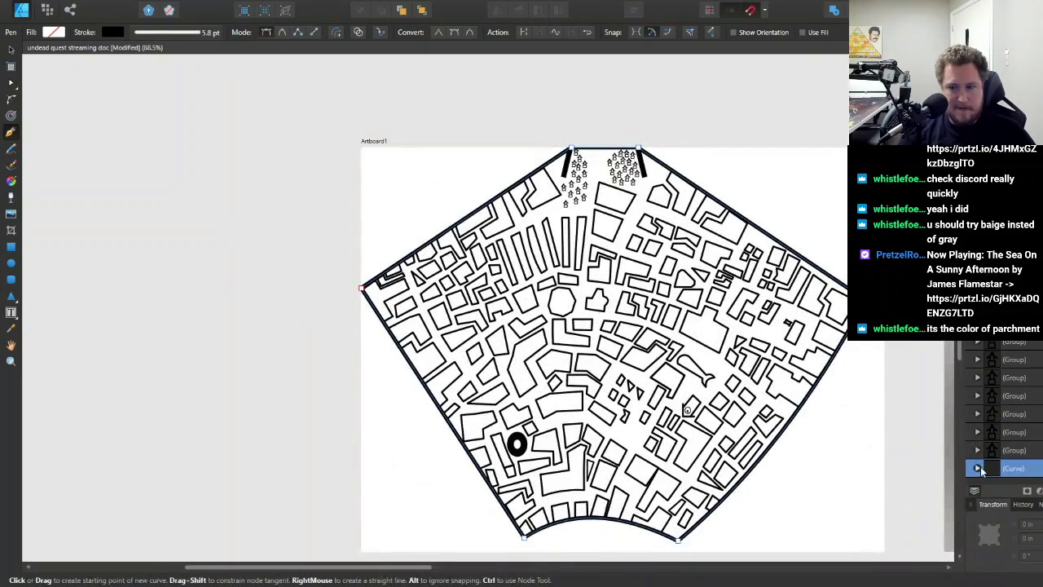
{"action": "left_click", "coordinate": [978, 467]}
{"action": "left_click", "coordinate": [1009, 471]}
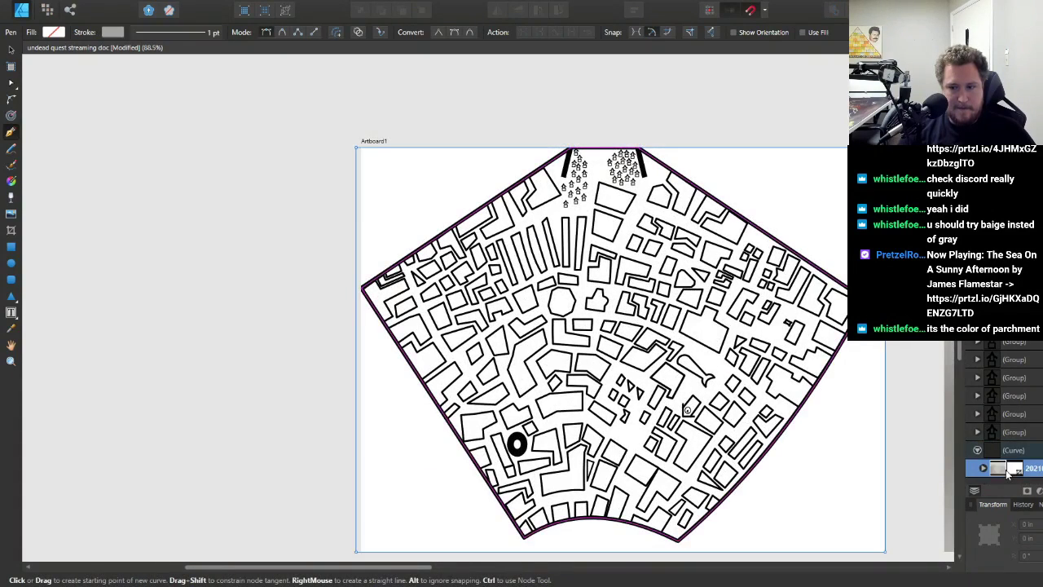
{"action": "left_click_drag", "start_coordinate": [814, 456], "coordinate": [662, 351]}
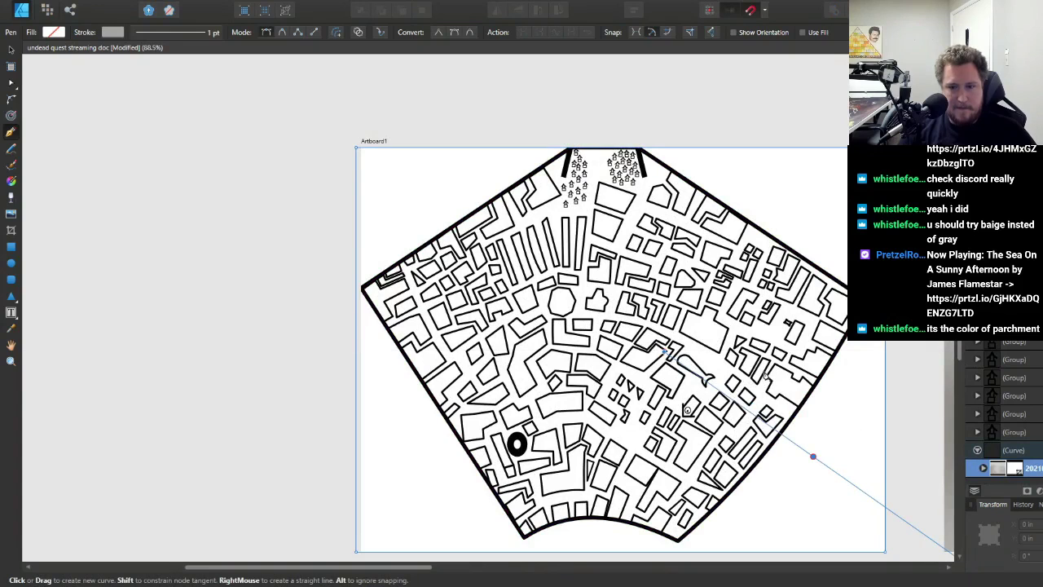
{"action": "key", "text": "ctrl+z"}
{"action": "key", "text": "ctrl+z"}
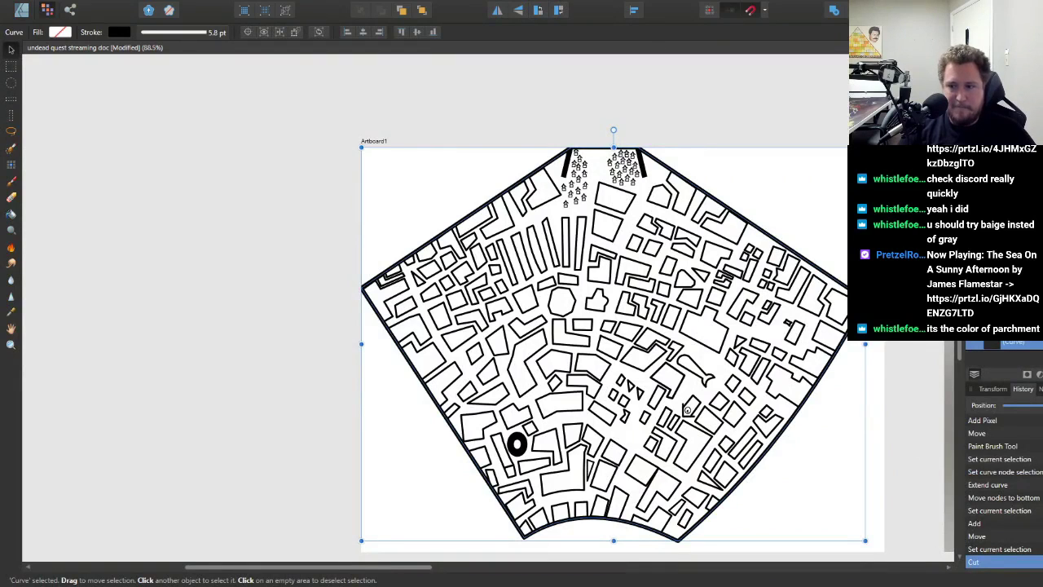
- Add and reorder a pixel layer, then group all 188 map objects
{"action": "key", "text": "ctrl+shift+n"}
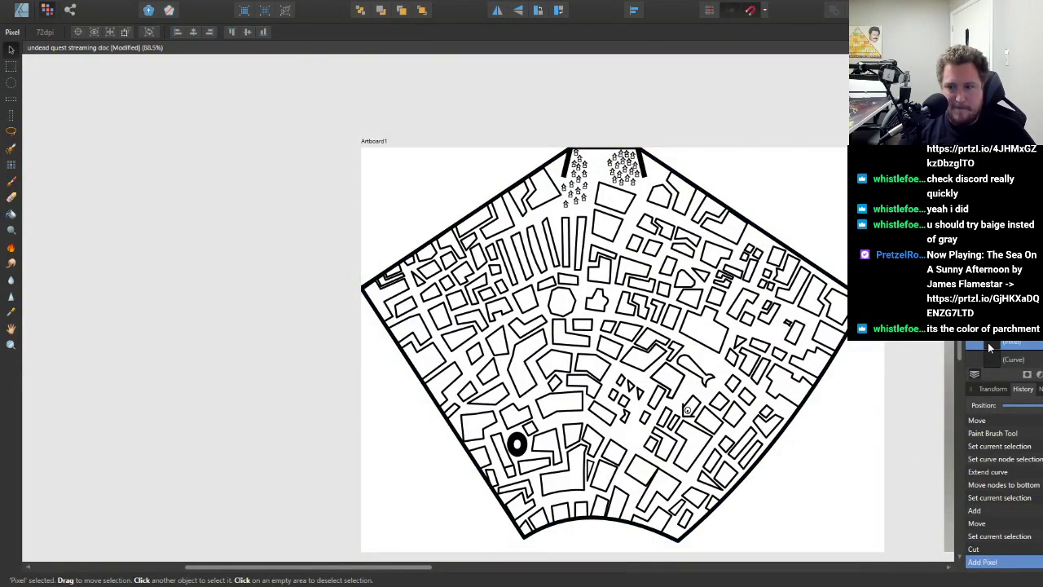
{"action": "left_click_drag", "start_coordinate": [991, 348], "coordinate": [991, 365]}
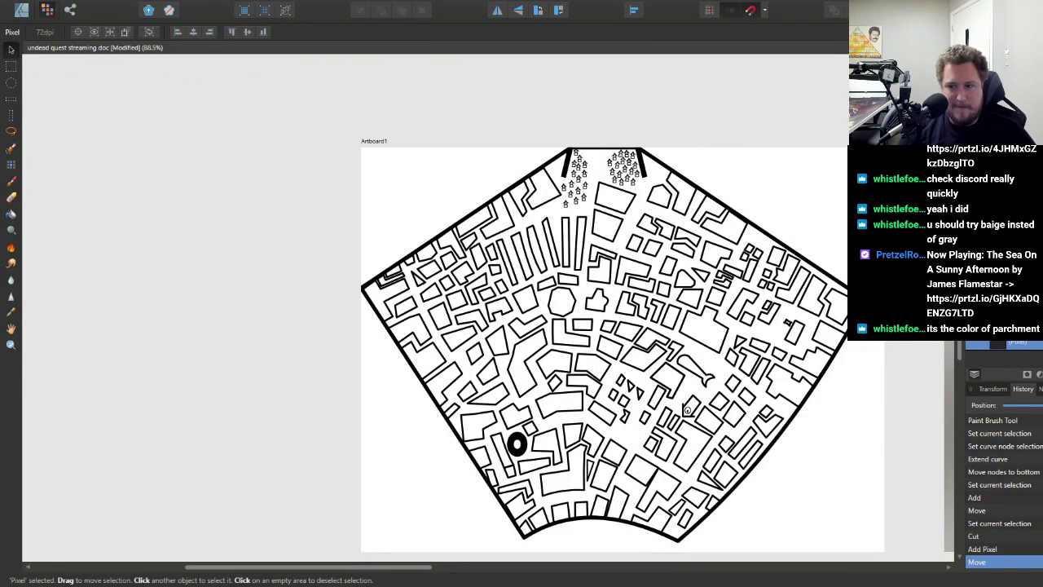
{"action": "left_click", "coordinate": [884, 293]}
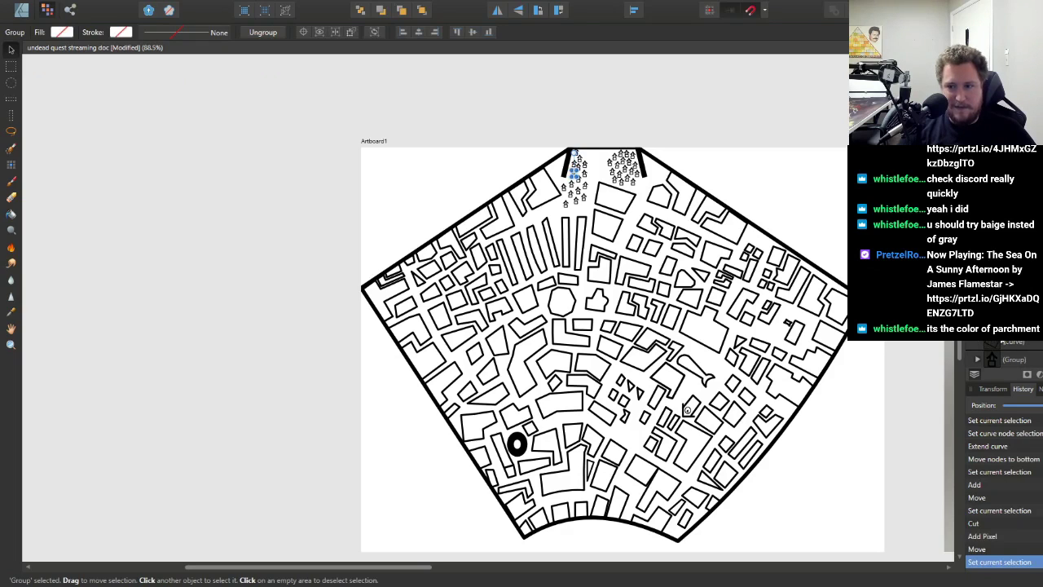
{"action": "left_click", "coordinate": [829, 332]}
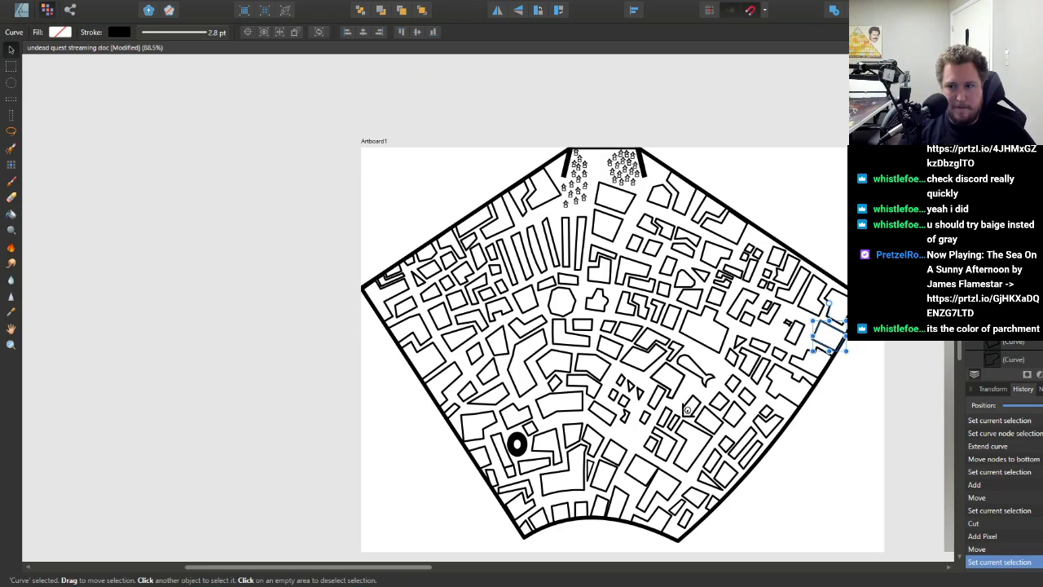
{"action": "key", "text": "ctrl+a"}
{"action": "key", "text": "ctrl+g"}
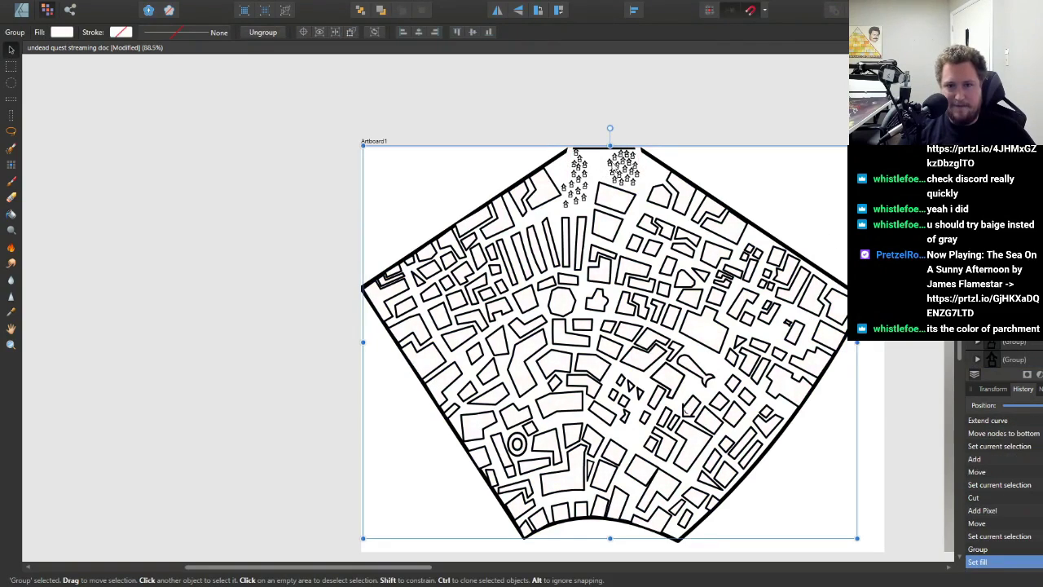
- Select both slanted gate walls and set their fill colour
{"action": "scroll", "coordinate": [644, 166], "scroll_direction": "up", "scroll_amount": 5}
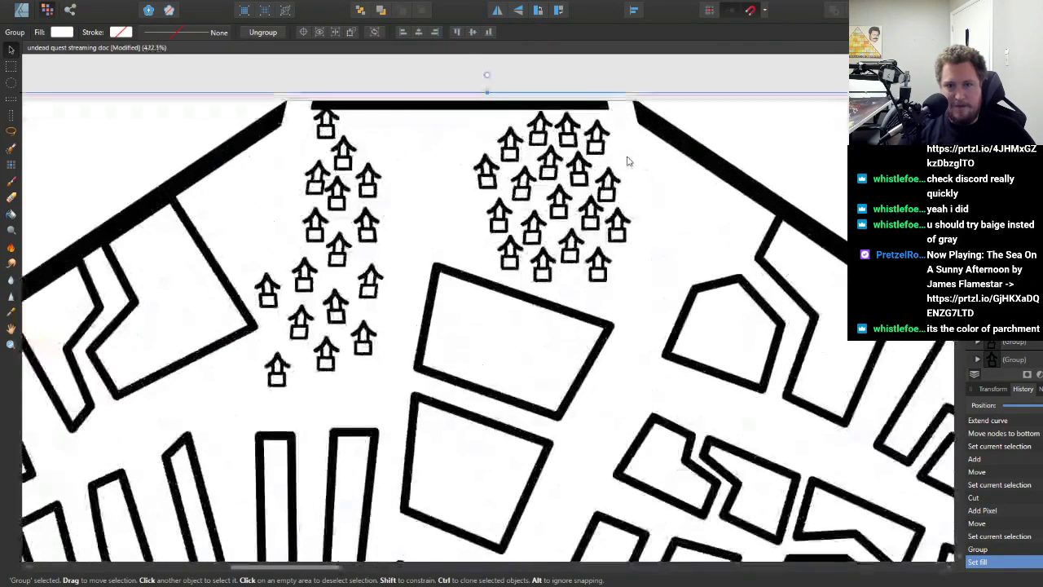
{"action": "double_click", "coordinate": [628, 161]}
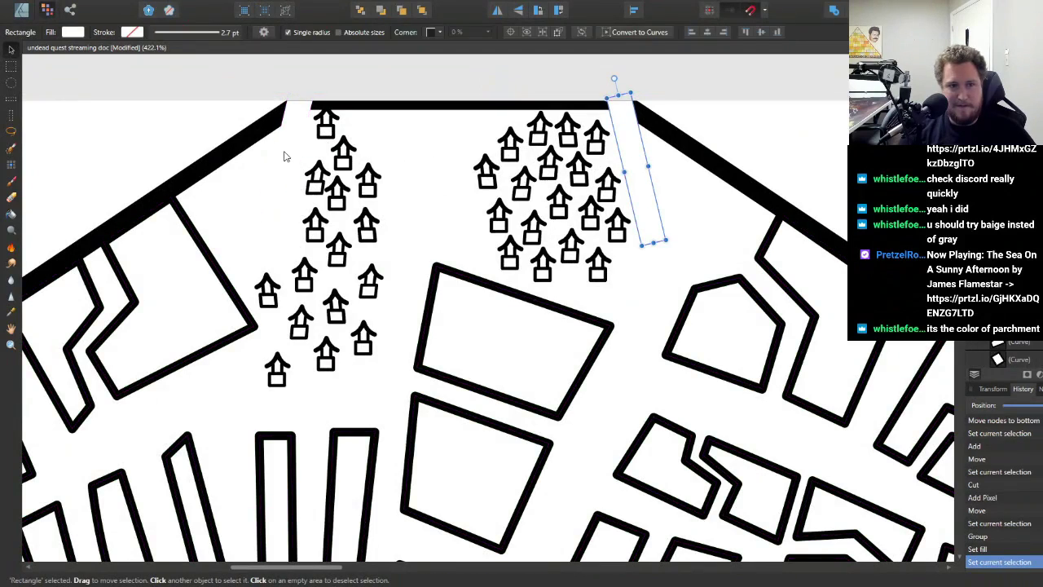
{"action": "left_click", "coordinate": [284, 155], "text": "shift"}
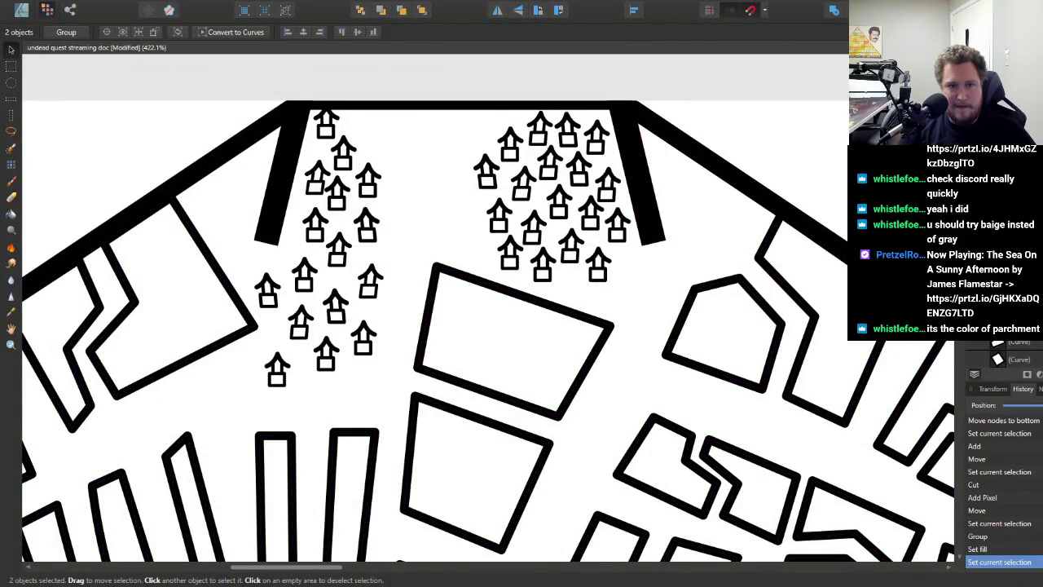
{"action": "left_click", "coordinate": [784, 163]}
- Spray grey speckled texture over the map's streets on the pixel layer
{"action": "scroll", "coordinate": [781, 181], "scroll_direction": "down", "scroll_amount": 3}
{"action": "scroll", "coordinate": [780, 181], "scroll_direction": "down", "scroll_amount": 5}
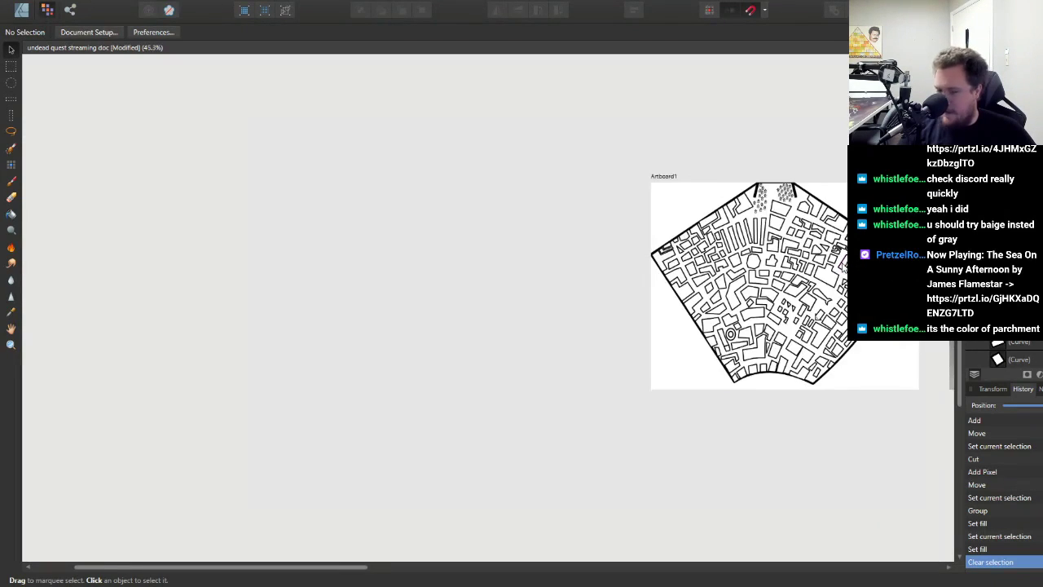
{"action": "scroll", "coordinate": [843, 269], "scroll_direction": "up", "scroll_amount": 2}
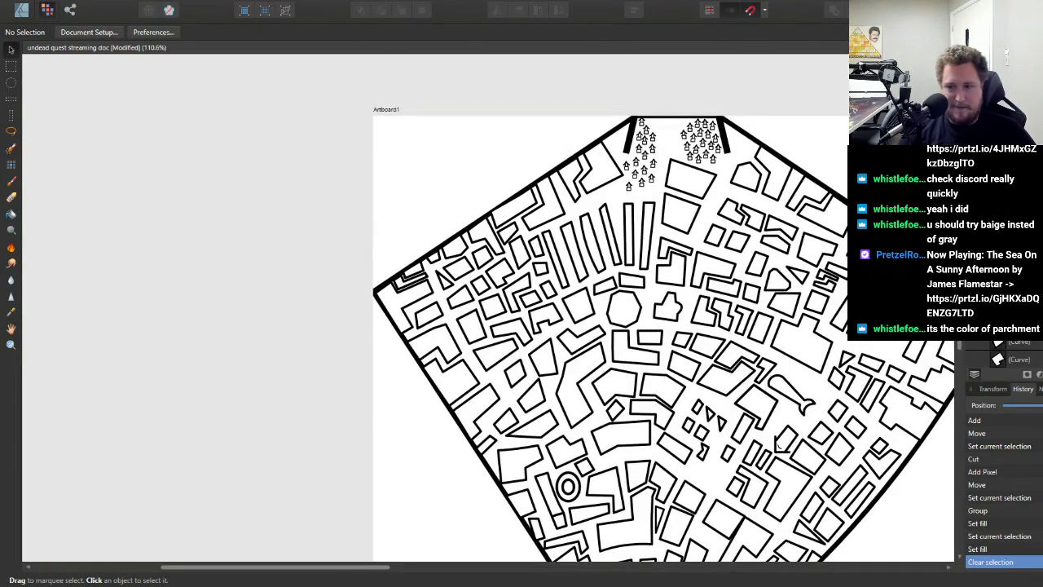
{"action": "scroll", "coordinate": [998, 354], "scroll_direction": "down", "scroll_amount": 2}
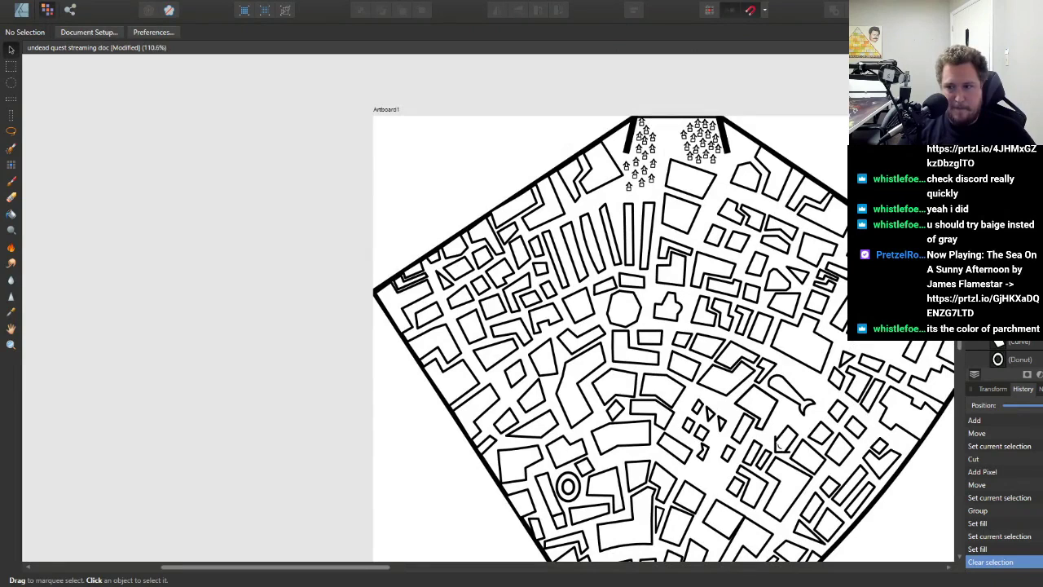
{"action": "scroll", "coordinate": [998, 355], "scroll_direction": "down", "scroll_amount": 1}
{"action": "left_click", "coordinate": [998, 345]}
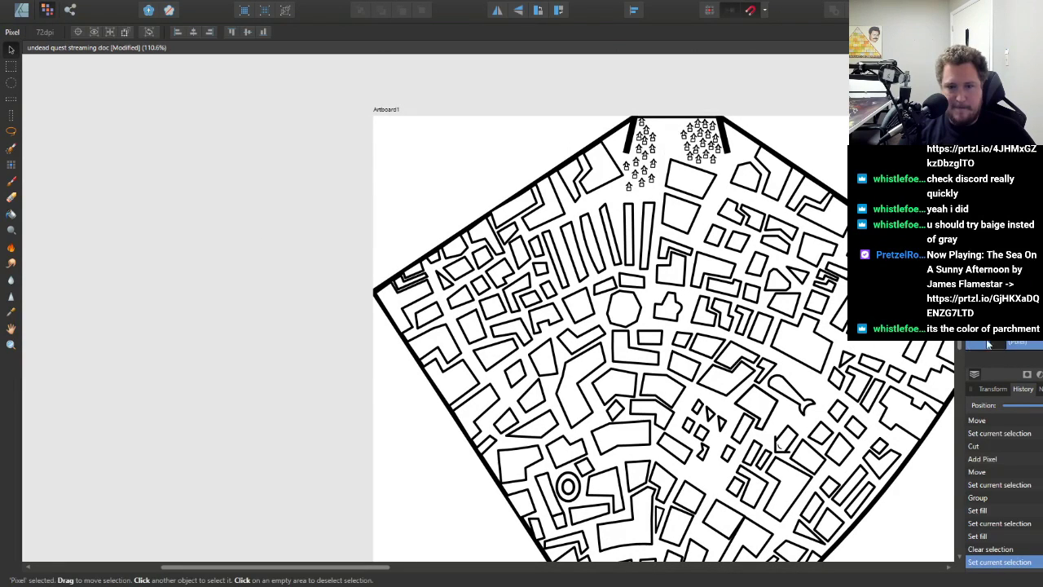
{"action": "left_click", "coordinate": [12, 182]}
{"action": "mouse_move", "coordinate": [587, 294]}
{"action": "left_mouse_down"}
{"action": "mouse_move", "coordinate": [798, 261]}
{"action": "mouse_move", "coordinate": [537, 261]}
{"action": "mouse_move", "coordinate": [619, 367]}
{"action": "mouse_move", "coordinate": [815, 424]}
{"action": "mouse_move", "coordinate": [570, 203]}
{"action": "mouse_move", "coordinate": [668, 147]}
{"action": "mouse_move", "coordinate": [620, 196]}
{"action": "left_mouse_up"}
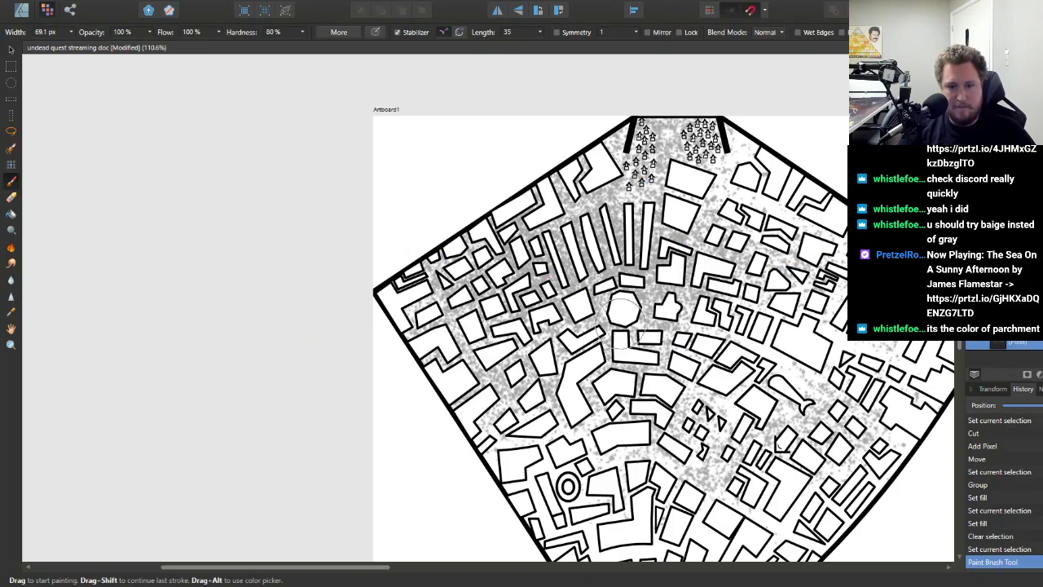
{"action": "scroll", "coordinate": [317, 400], "scroll_direction": "down", "scroll_amount": 2}
{"action": "scroll", "coordinate": [317, 400], "scroll_direction": "up", "scroll_amount": 3}
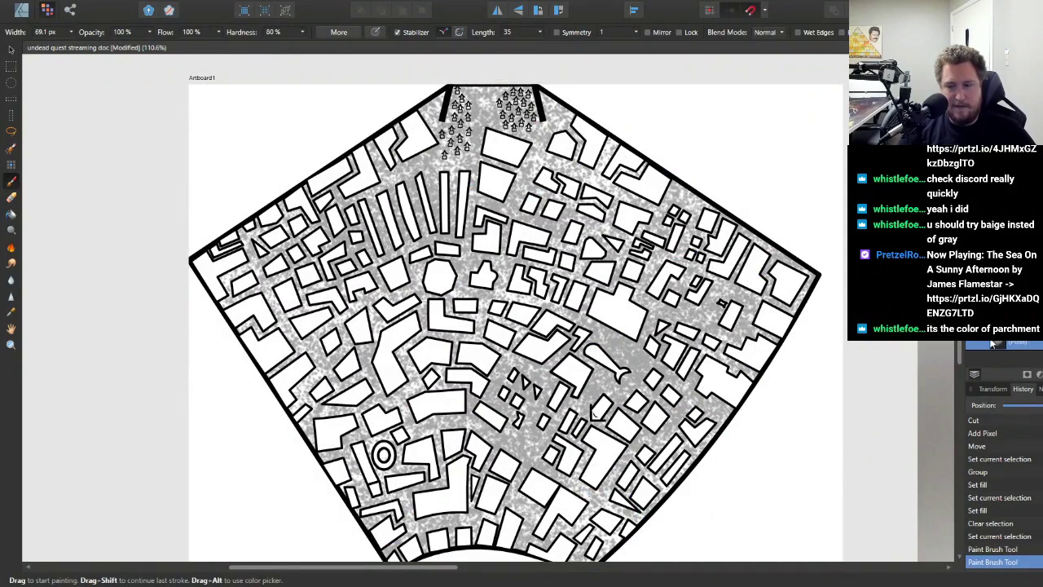
{"action": "scroll", "coordinate": [485, 167], "scroll_direction": "up", "scroll_amount": 6}
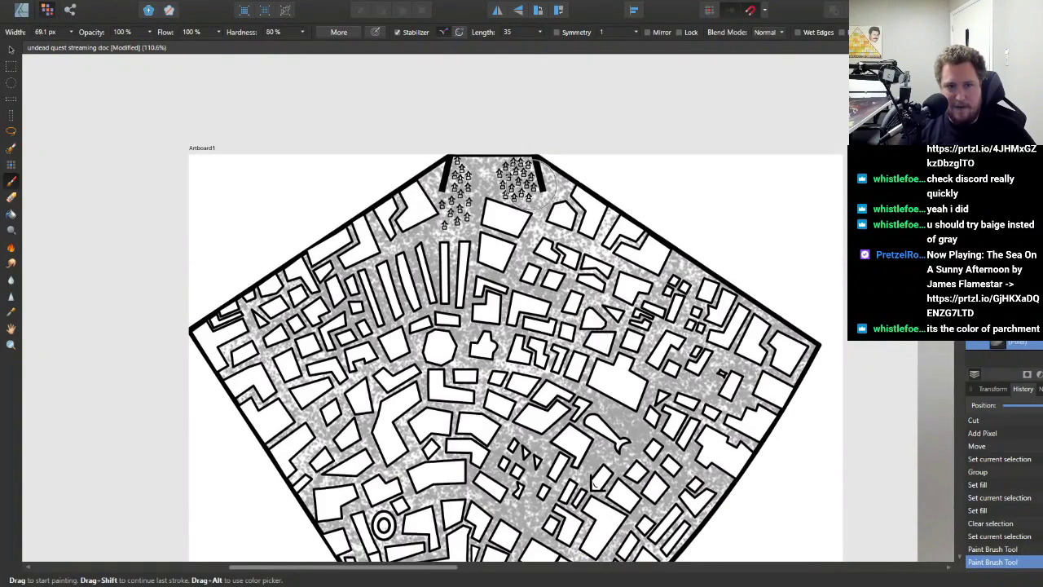
{"action": "scroll", "coordinate": [485, 167], "scroll_direction": "down", "scroll_amount": 9}
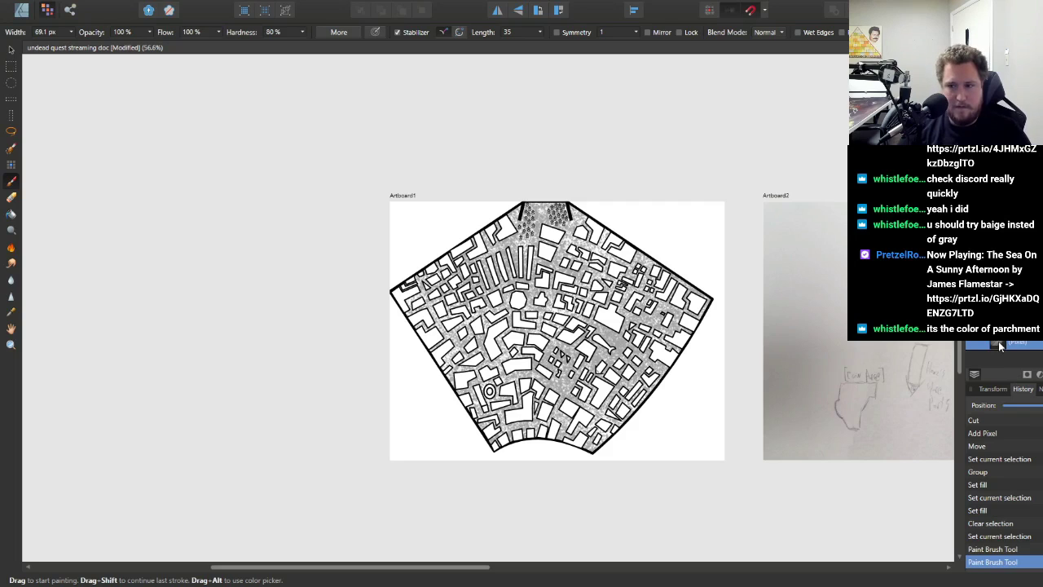
- Erase the grey stippled texture from the map with an enlarged Erase Brush
{"action": "left_click", "coordinate": [11, 196]}
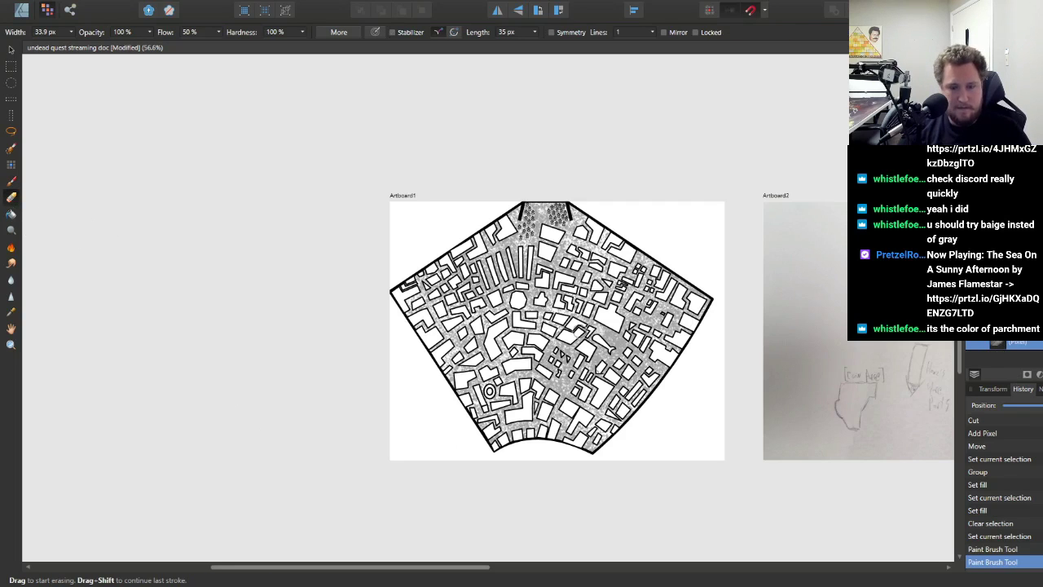
{"action": "key", "text": "bracketright"}
{"action": "key", "text": "bracketright"}
{"action": "key", "text": "bracketright"}
{"action": "key", "text": "bracketright"}
{"action": "key", "text": "bracketright"}
{"action": "key", "text": "bracketright"}
{"action": "key", "text": "bracketright"}
{"action": "key", "text": "bracketright"}
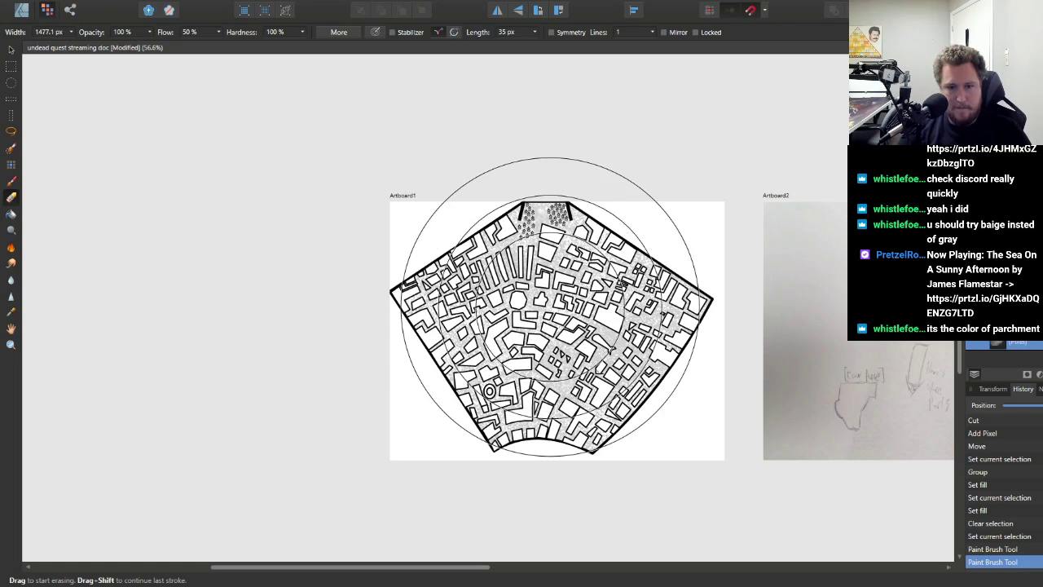
{"action": "left_click", "coordinate": [550, 316]}
{"action": "left_click", "coordinate": [562, 314]}
{"action": "left_click", "coordinate": [566, 312]}
{"action": "left_click", "coordinate": [569, 262]}
{"action": "key", "text": "bracketright"}
{"action": "key", "text": "bracketleft"}
{"action": "key", "text": "bracketleft"}
{"action": "key", "text": "bracketleft"}
{"action": "key", "text": "bracketleft"}
{"action": "key", "text": "bracketleft"}
{"action": "key", "text": "bracketleft"}
{"action": "key", "text": "bracketleft"}
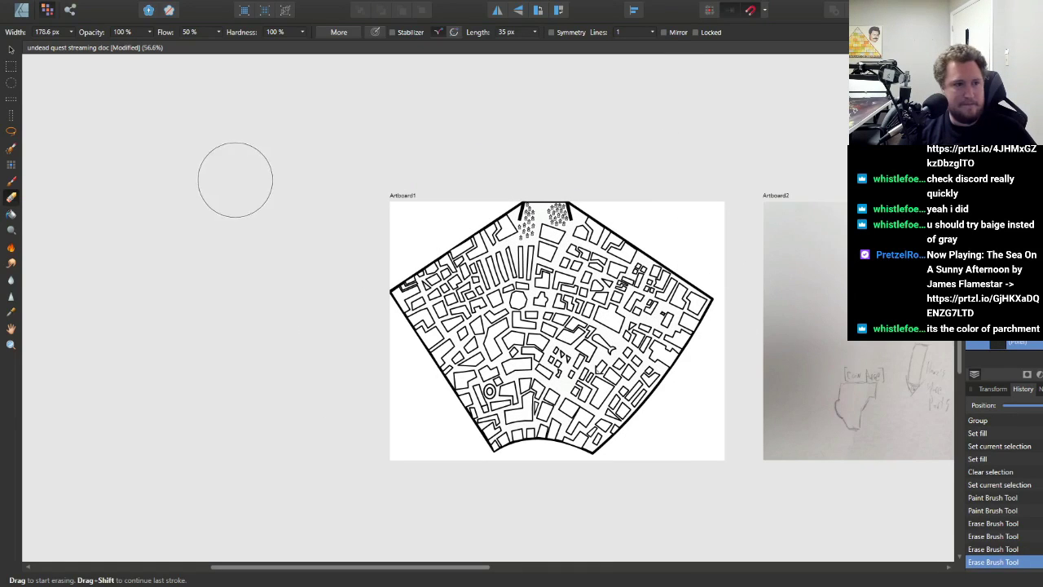
- Paint yellowish strokes over the streets, then undo them
{"action": "left_click", "coordinate": [11, 182]}
{"action": "mouse_move", "coordinate": [570, 326]}
{"action": "left_mouse_down"}
{"action": "mouse_move", "coordinate": [538, 301]}
{"action": "mouse_move", "coordinate": [498, 310]}
{"action": "left_mouse_up"}
{"action": "mouse_move", "coordinate": [583, 268]}
{"action": "left_mouse_down"}
{"action": "mouse_move", "coordinate": [445, 238]}
{"action": "mouse_move", "coordinate": [575, 295]}
{"action": "mouse_move", "coordinate": [599, 197]}
{"action": "mouse_move", "coordinate": [644, 281]}
{"action": "mouse_move", "coordinate": [329, 275]}
{"action": "mouse_move", "coordinate": [443, 304]}
{"action": "mouse_move", "coordinate": [454, 356]}
{"action": "mouse_move", "coordinate": [555, 383]}
{"action": "mouse_move", "coordinate": [603, 416]}
{"action": "left_mouse_up"}
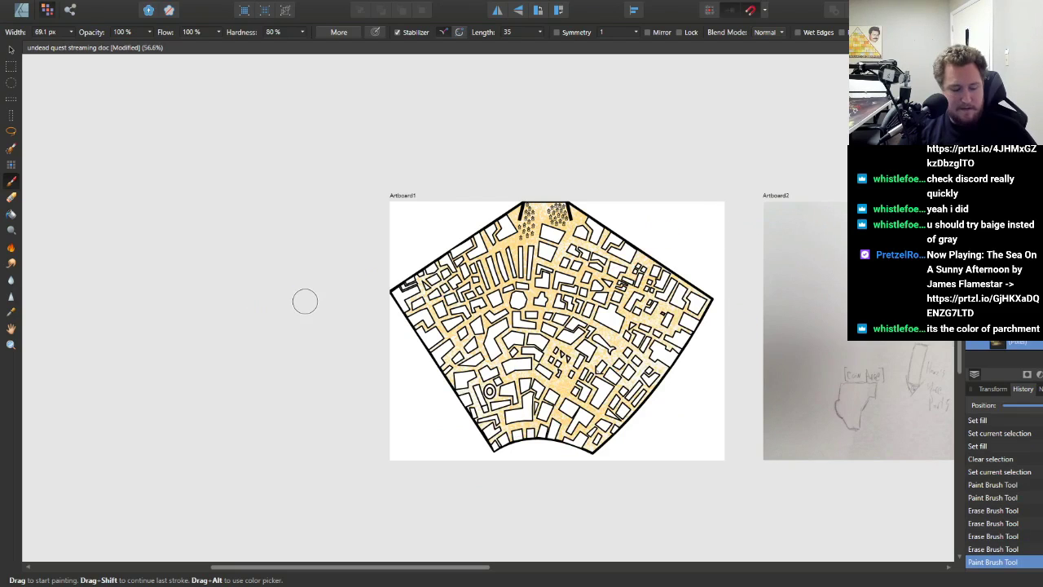
{"action": "key", "text": "ctrl+z"}
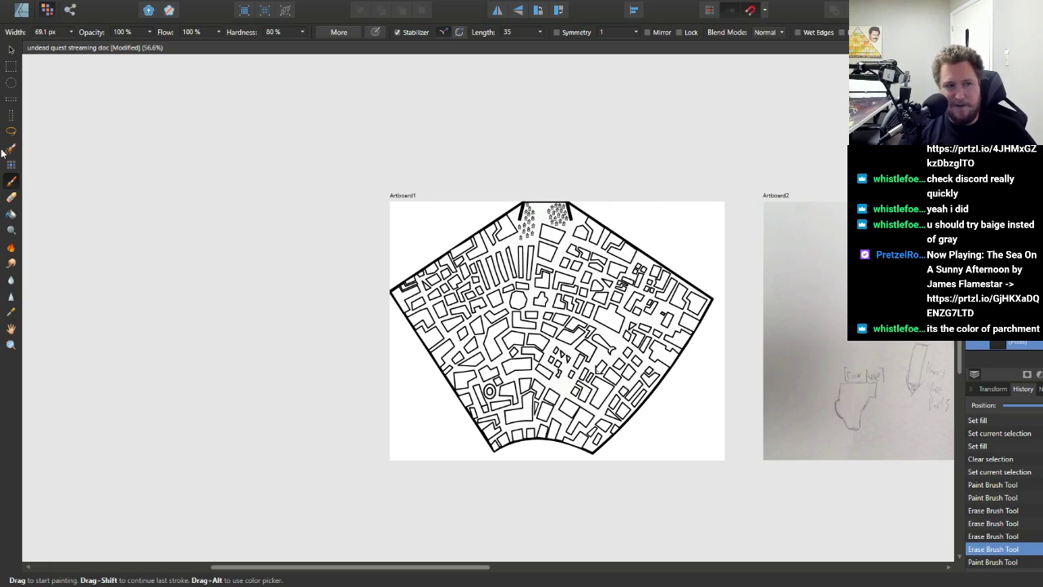
- Brush grey speckled paint over the top, middle and upper-right streets of the map
{"action": "left_click", "coordinate": [11, 180]}
{"action": "left_click_drag", "start_coordinate": [424, 285], "coordinate": [563, 220]}
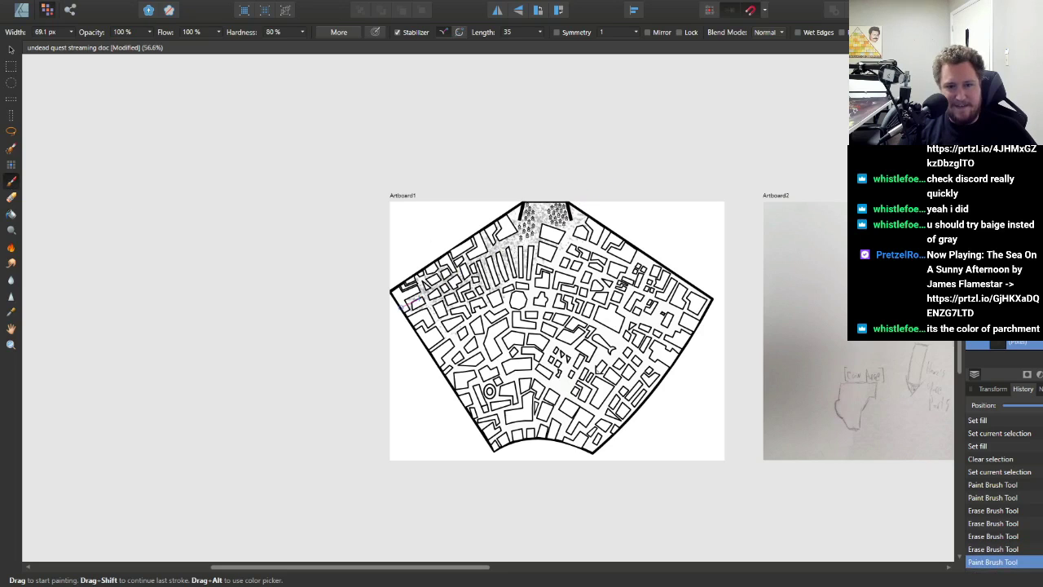
{"action": "mouse_move", "coordinate": [399, 243]}
{"action": "left_mouse_down"}
{"action": "mouse_move", "coordinate": [570, 269]}
{"action": "mouse_move", "coordinate": [464, 342]}
{"action": "mouse_move", "coordinate": [636, 260]}
{"action": "mouse_move", "coordinate": [456, 366]}
{"action": "mouse_move", "coordinate": [676, 318]}
{"action": "mouse_move", "coordinate": [643, 359]}
{"action": "mouse_move", "coordinate": [609, 350]}
{"action": "mouse_move", "coordinate": [587, 428]}
{"action": "mouse_move", "coordinate": [374, 485]}
{"action": "mouse_move", "coordinate": [740, 286]}
{"action": "mouse_move", "coordinate": [637, 343]}
{"action": "left_mouse_up"}
{"action": "left_click_drag", "start_coordinate": [405, 280], "coordinate": [319, 347]}
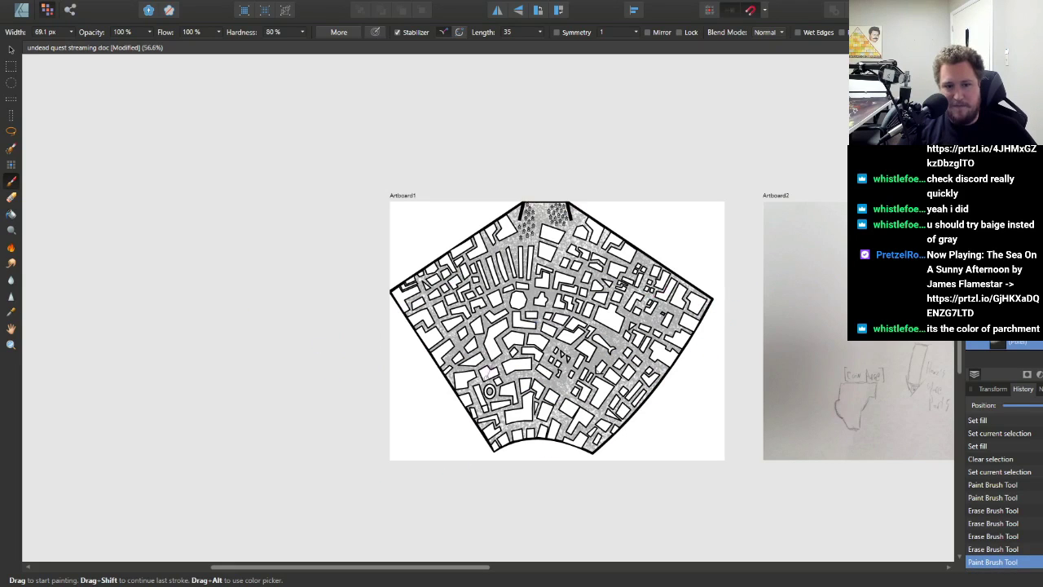
{"action": "left_click_drag", "start_coordinate": [657, 405], "coordinate": [665, 295]}
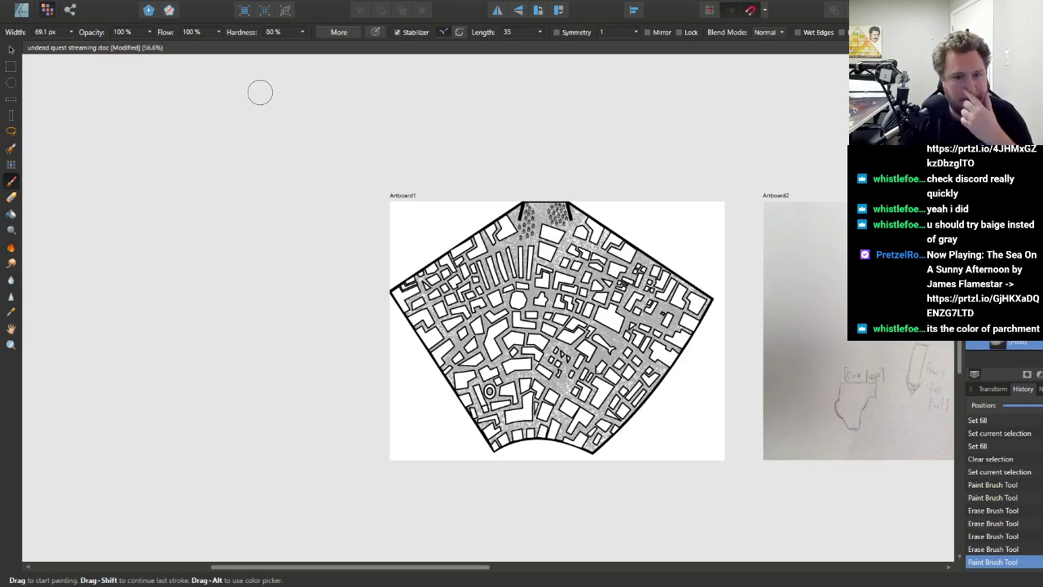
- Select the long building block beside the upper-left wall and nudge it slightly
{"action": "left_click", "coordinate": [11, 49]}
{"action": "scroll", "coordinate": [489, 218], "scroll_direction": "up", "scroll_amount": 5}
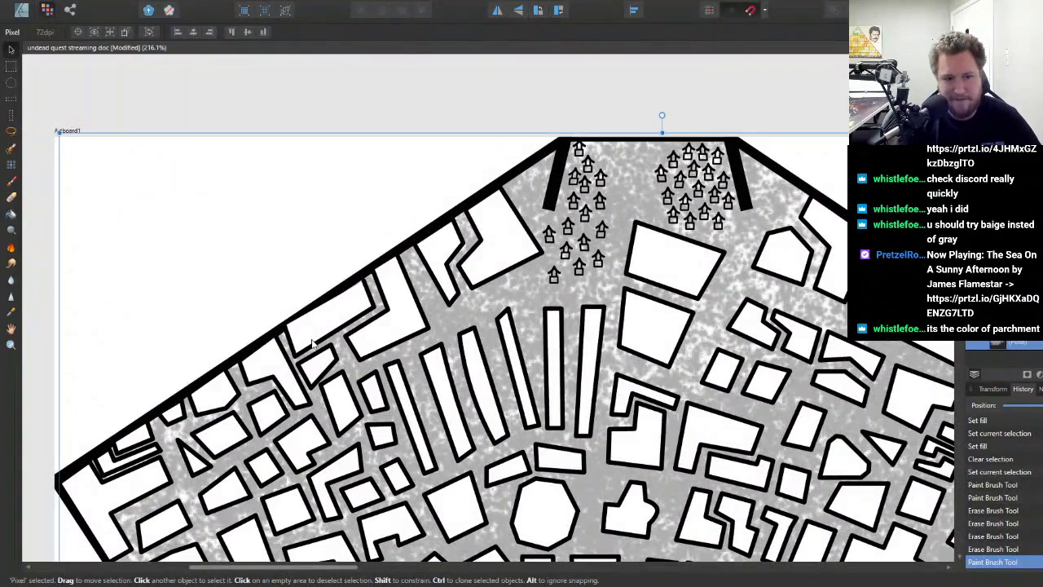
{"action": "left_click", "coordinate": [309, 350]}
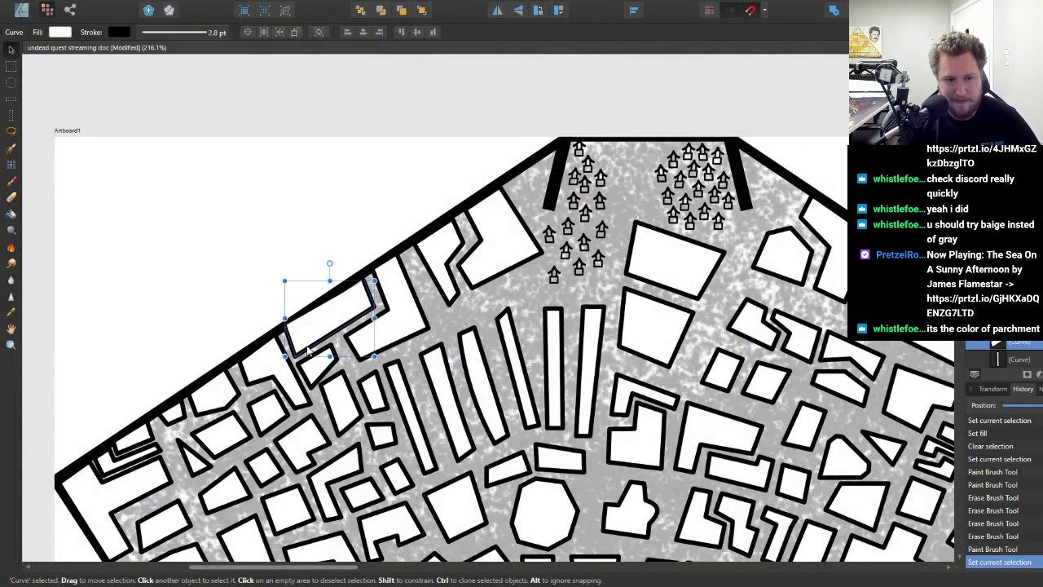
{"action": "left_click_drag", "start_coordinate": [308, 350], "coordinate": [308, 351]}
{"action": "scroll", "coordinate": [349, 305], "scroll_direction": "up", "scroll_amount": 5}
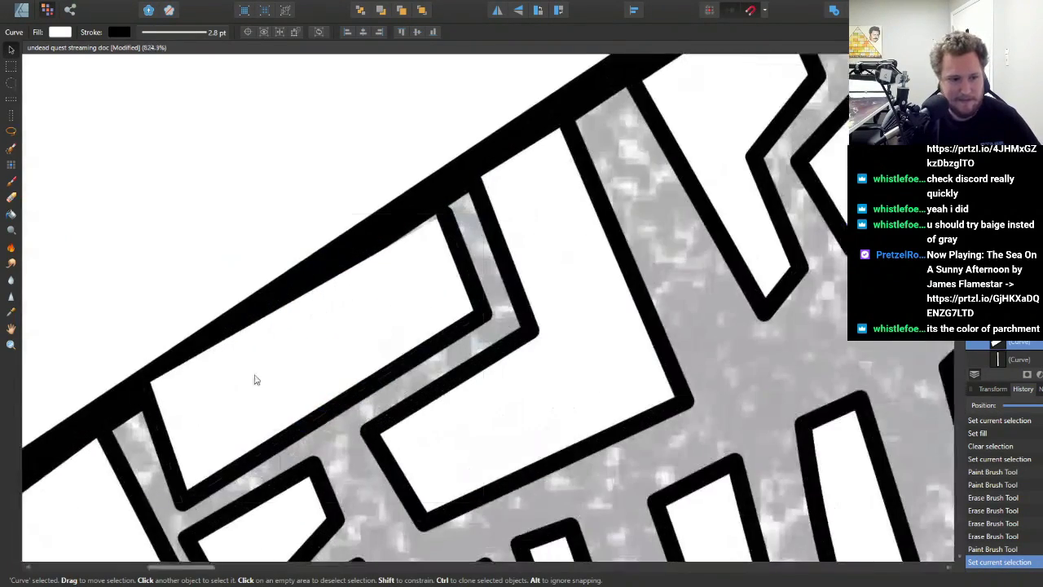
{"action": "scroll", "coordinate": [214, 405], "scroll_direction": "down", "scroll_amount": 3}
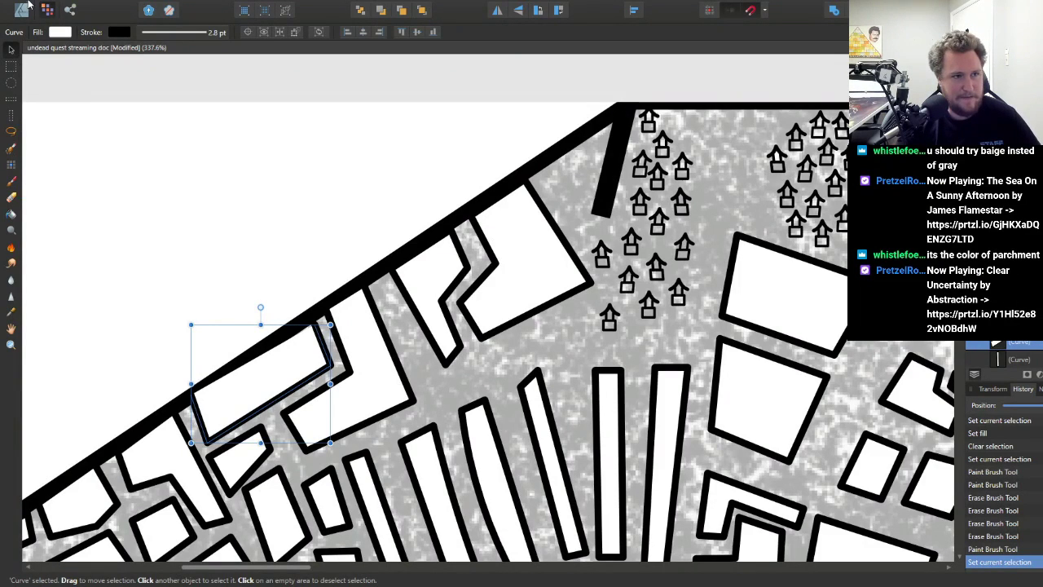
- In the Designer persona, resume the building outline with the Pen and join its other end
{"action": "left_click", "coordinate": [22, 9]}
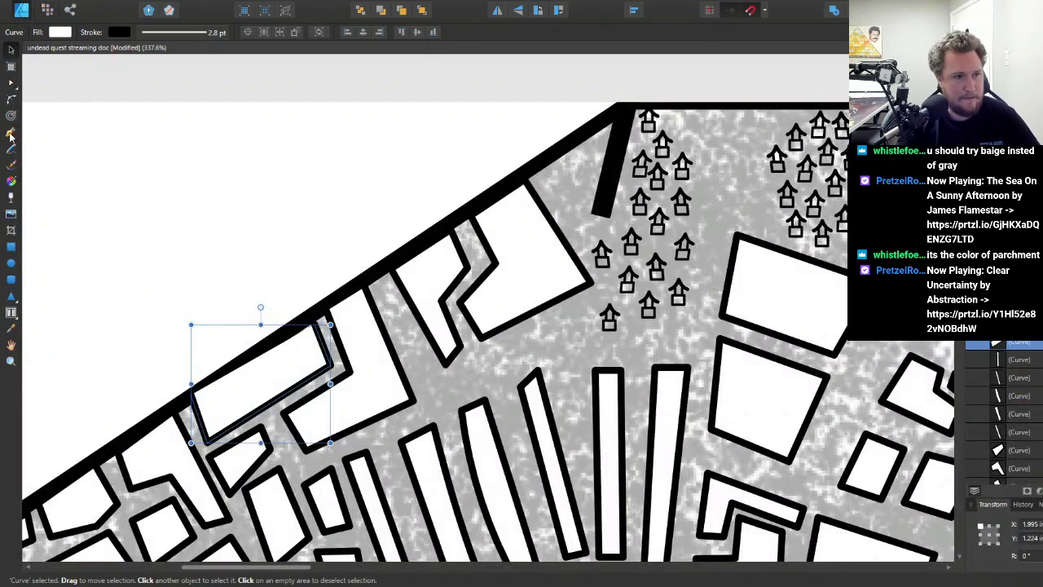
{"action": "left_click", "coordinate": [10, 134]}
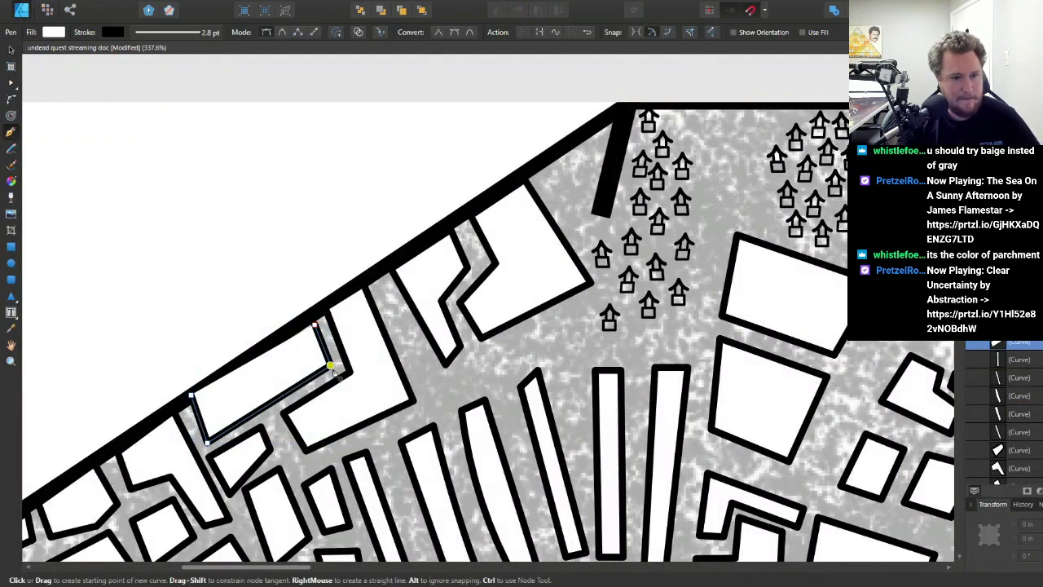
{"action": "left_click", "coordinate": [202, 386]}
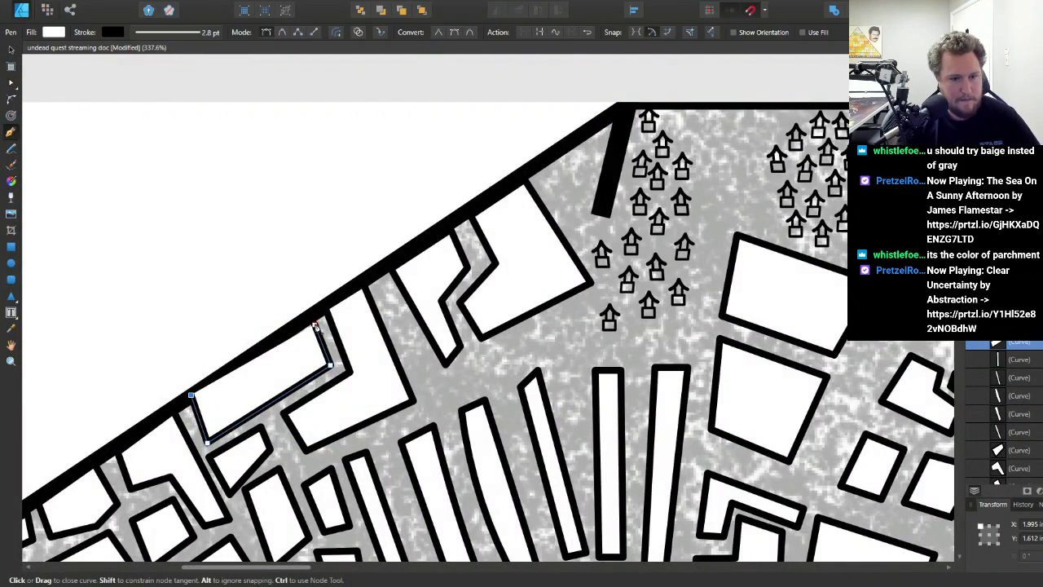
{"action": "left_click", "coordinate": [316, 326]}
{"action": "scroll", "coordinate": [275, 293], "scroll_direction": "down", "scroll_amount": 5}
{"action": "scroll", "coordinate": [276, 293], "scroll_direction": "up", "scroll_amount": 8}
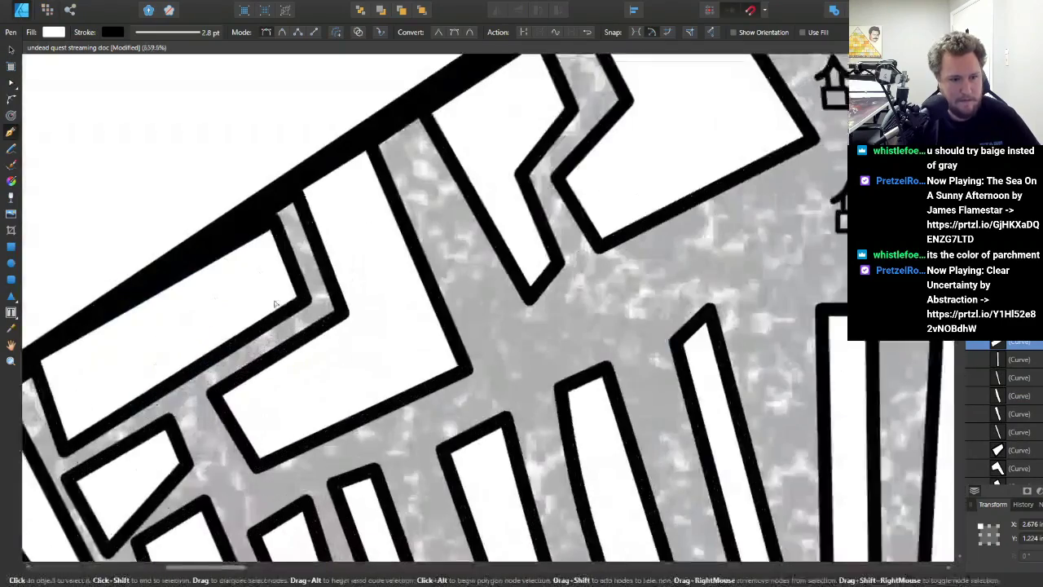
- Close the outline on its starting point and nudge the top-right corner slightly up
{"action": "left_click", "coordinate": [274, 294], "text": "ctrl"}
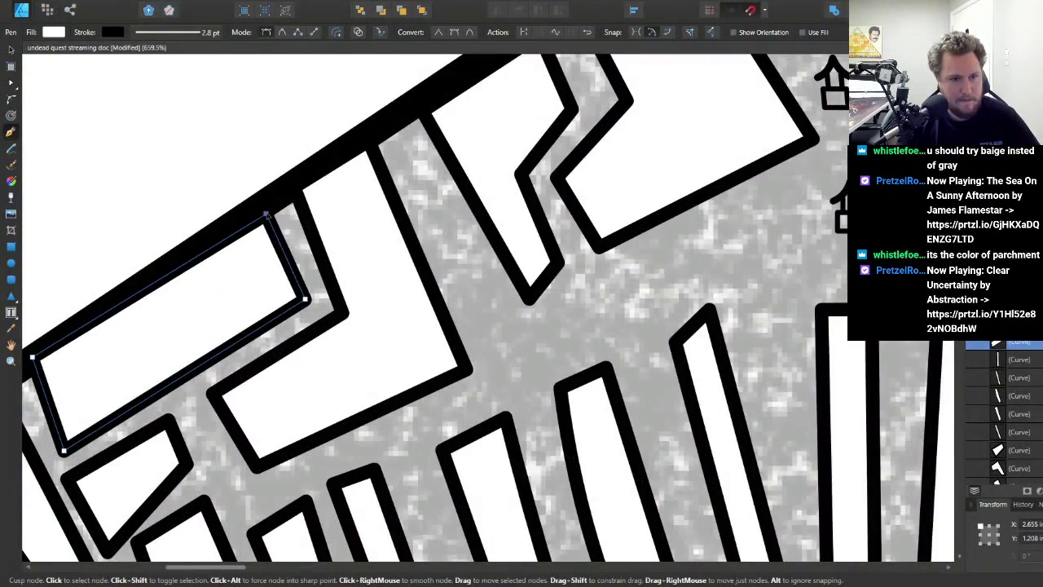
{"action": "scroll", "coordinate": [273, 219], "scroll_direction": "down", "scroll_amount": 10}
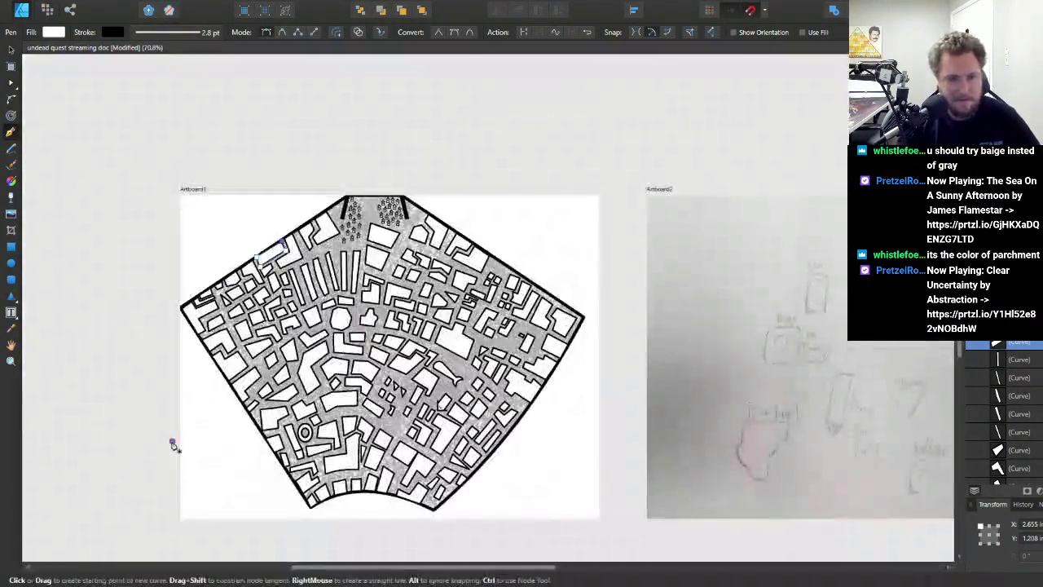
{"action": "left_click", "coordinate": [172, 441]}
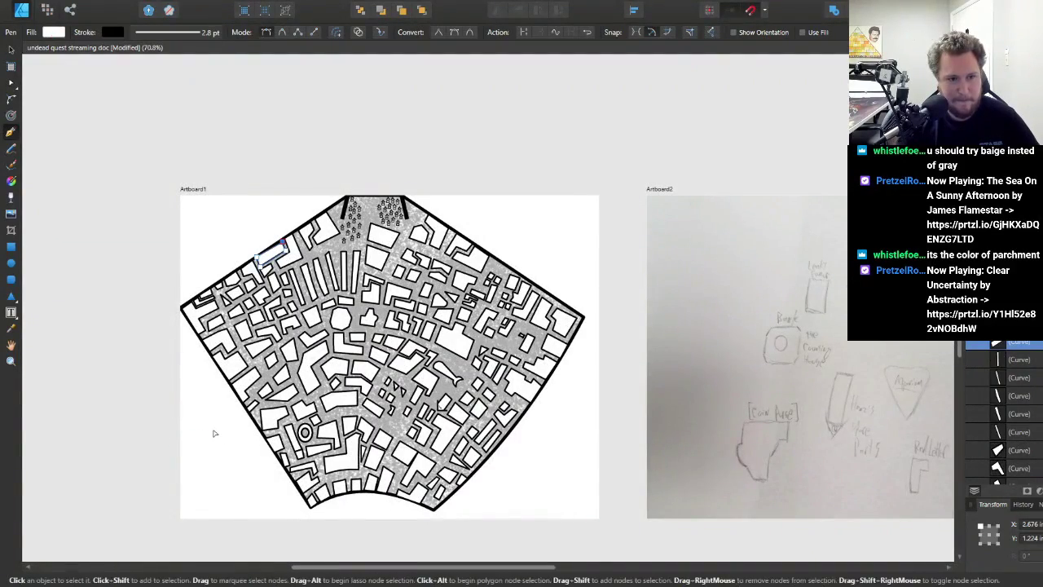
{"action": "scroll", "coordinate": [260, 251], "scroll_direction": "up", "scroll_amount": 10}
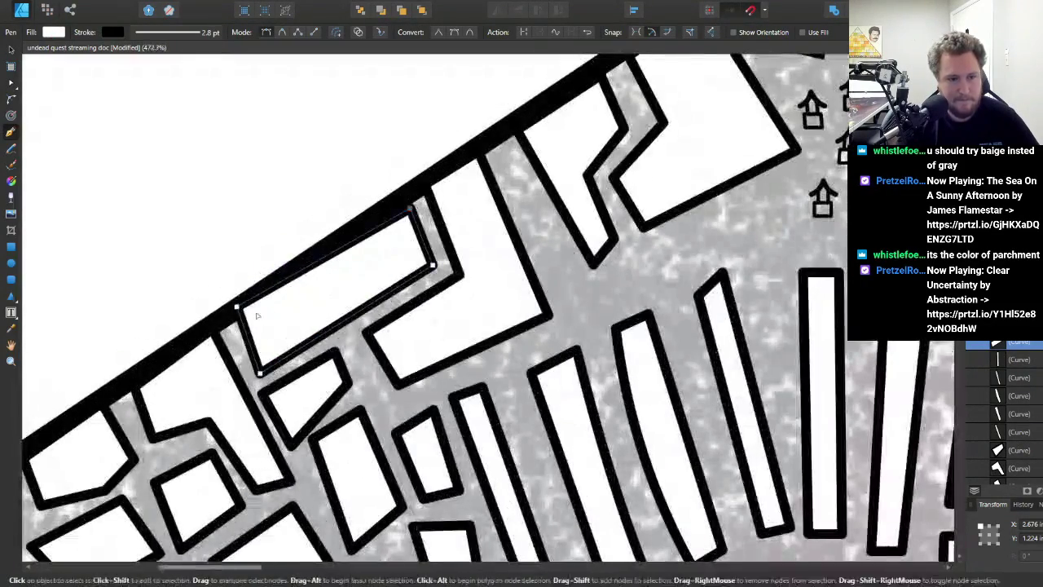
{"action": "scroll", "coordinate": [238, 303], "scroll_direction": "up", "scroll_amount": 4}
{"action": "left_click", "coordinate": [235, 306]}
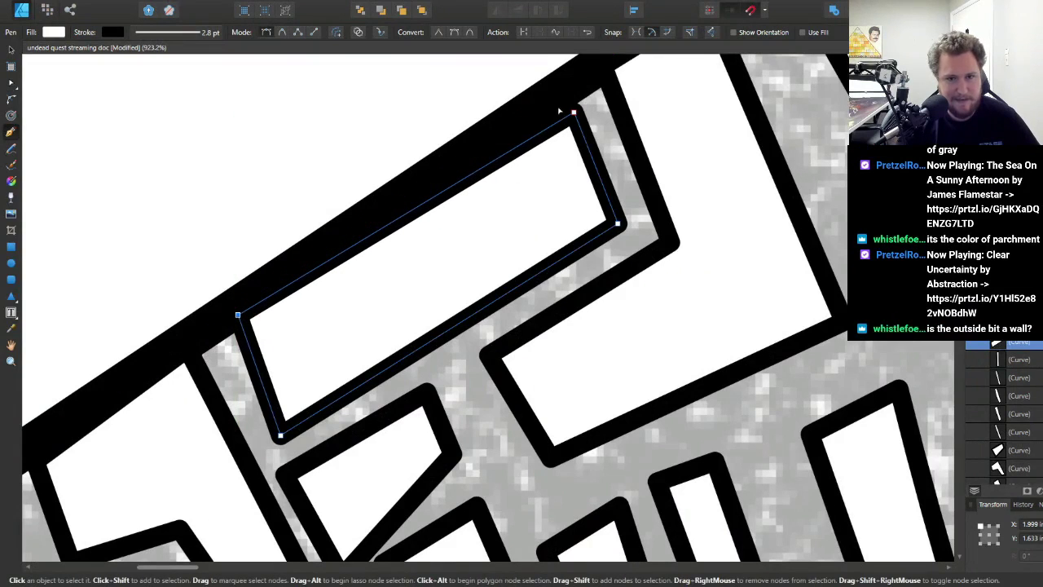
{"action": "left_click_drag", "start_coordinate": [574, 112], "coordinate": [569, 99]}
{"action": "scroll", "coordinate": [570, 99], "scroll_direction": "down", "scroll_amount": 10}
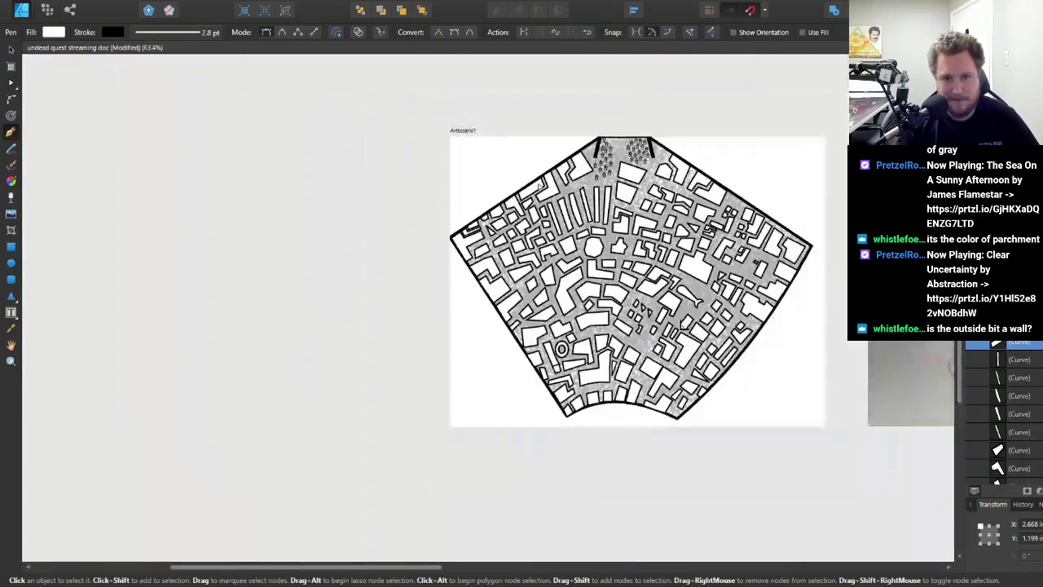
{"action": "scroll", "coordinate": [733, 210], "scroll_direction": "up", "scroll_amount": 2}
{"action": "scroll", "coordinate": [733, 210], "scroll_direction": "up", "scroll_amount": 1}
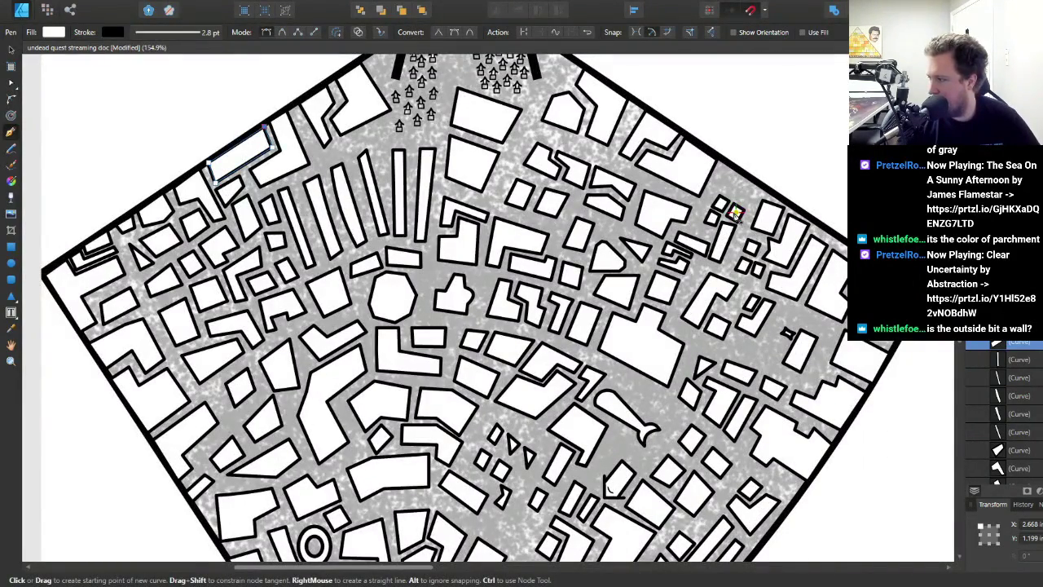
{"action": "scroll", "coordinate": [515, 216], "scroll_direction": "down", "scroll_amount": 2}
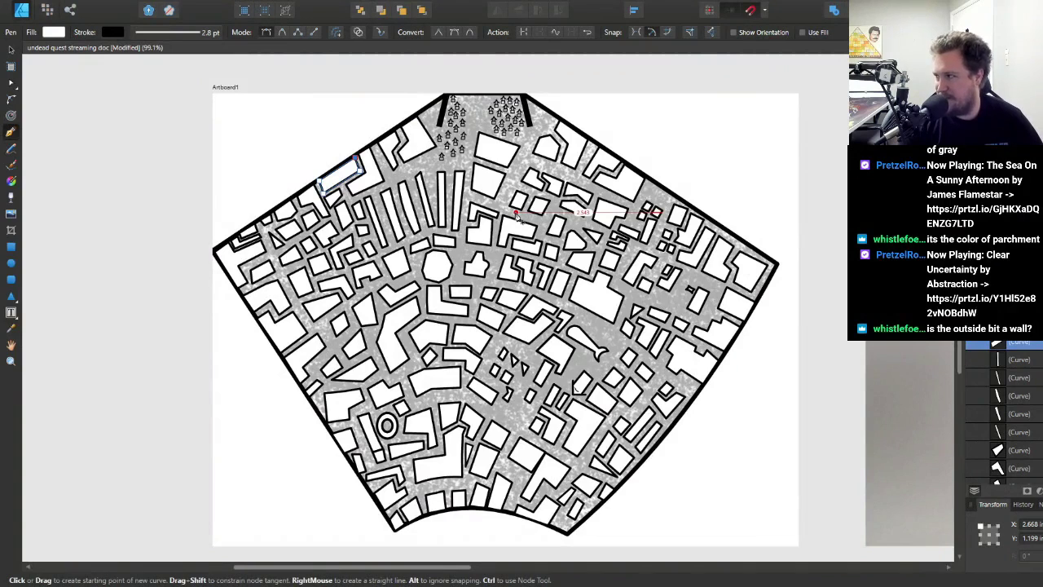
{"action": "scroll", "coordinate": [641, 131], "scroll_direction": "up", "scroll_amount": 1}
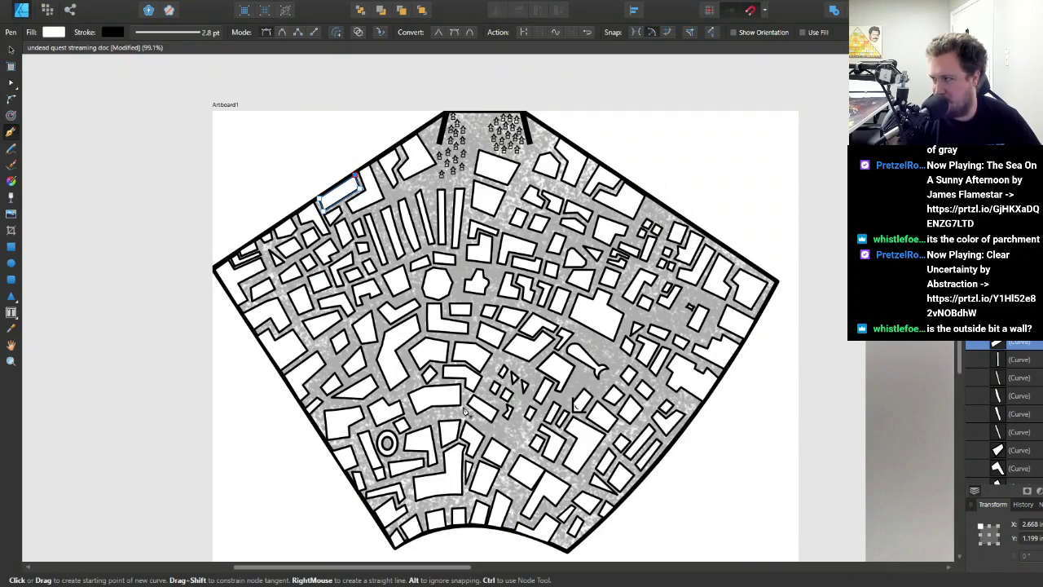
{"action": "scroll", "coordinate": [470, 422], "scroll_direction": "down", "scroll_amount": 2}
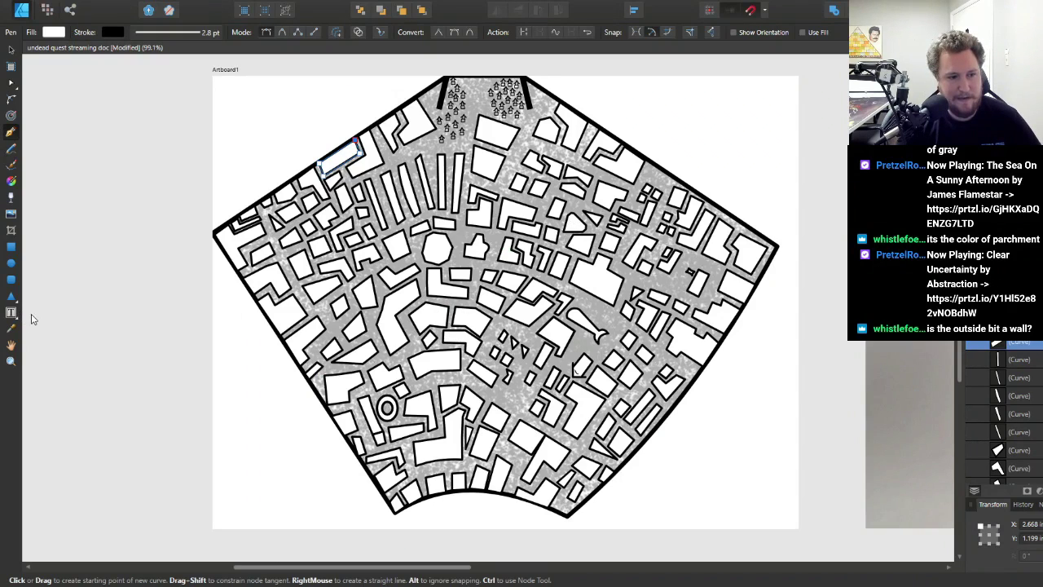
- Add an Artistic Text label reading 'Meat Market' in the map's top-right corner
{"action": "key", "text": "t"}
{"action": "left_click_drag", "start_coordinate": [630, 96], "coordinate": [663, 122]}
{"action": "type", "text": "MEat"}
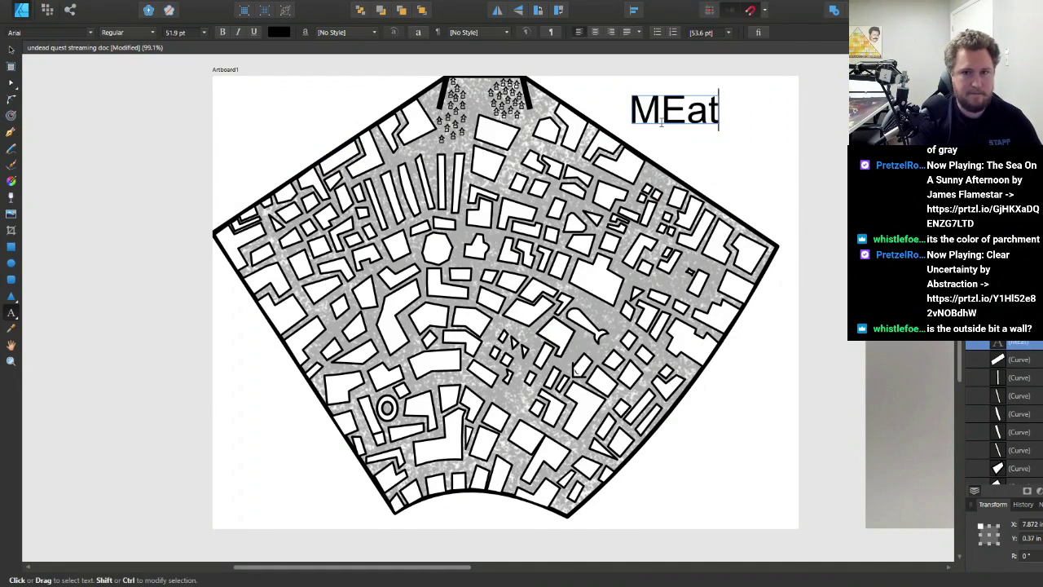
{"action": "key", "text": "BackSpace"}
{"action": "key", "text": "BackSpace"}
{"action": "key", "text": "BackSpace"}
{"action": "type", "text": "eat Mark"}
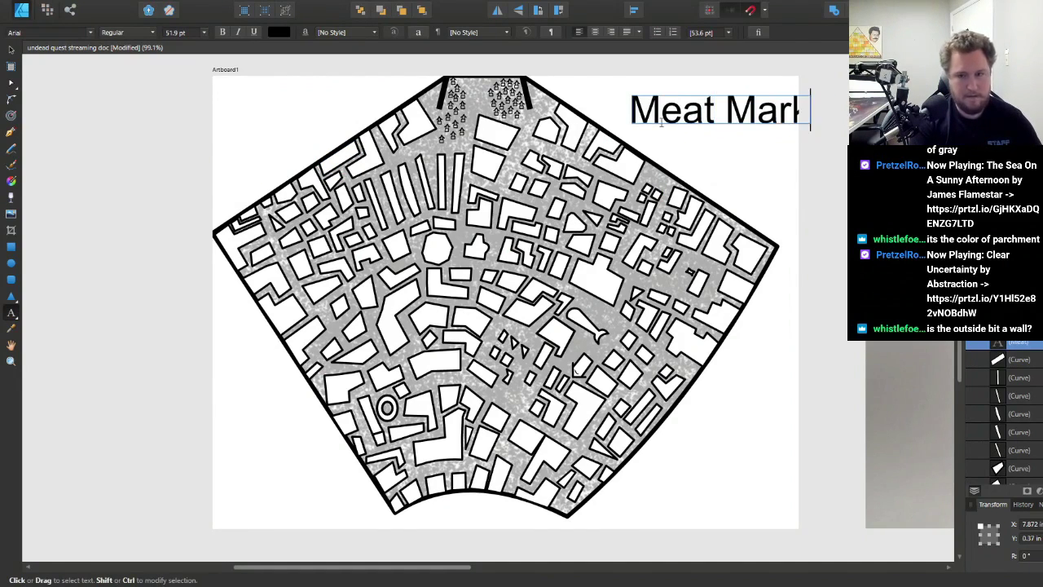
{"action": "type", "text": "et"}
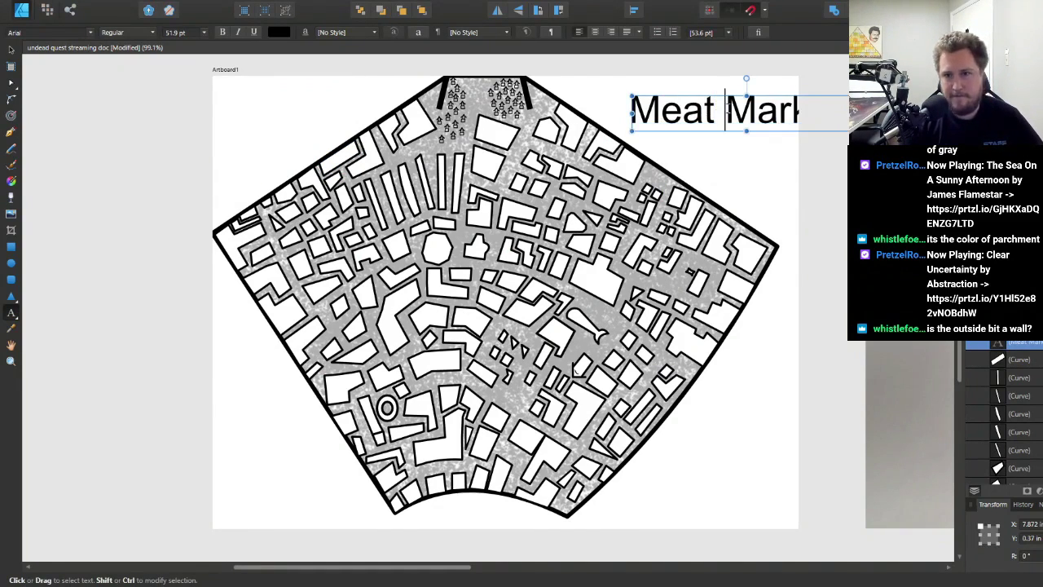
- Split the label onto two lines, delete the stray 'y', and shift it slightly right
{"action": "key", "text": "ctrl+Left"}
{"action": "key", "text": "Return"}
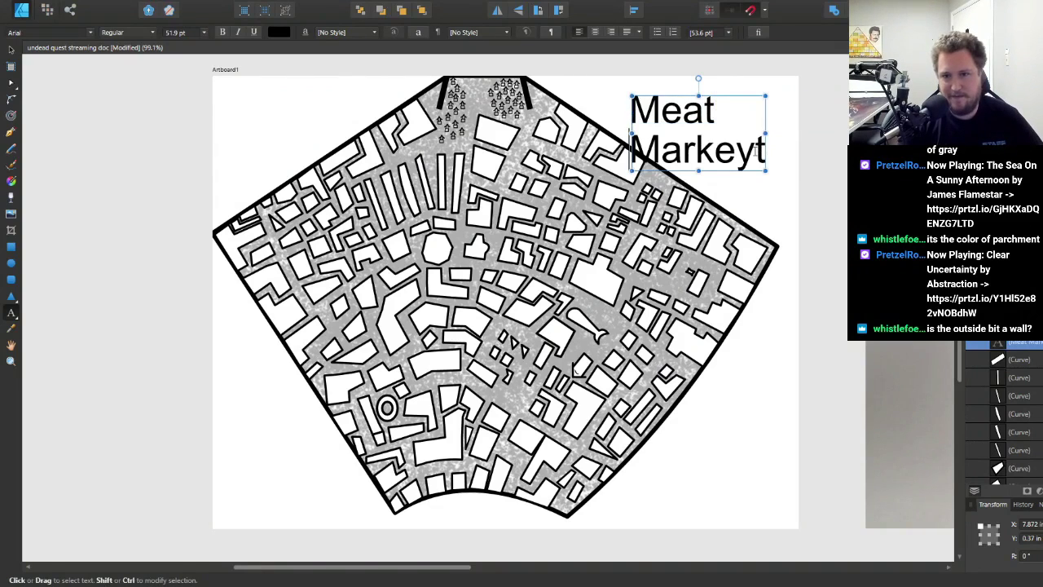
{"action": "left_click", "coordinate": [755, 150]}
{"action": "key", "text": "BackSpace"}
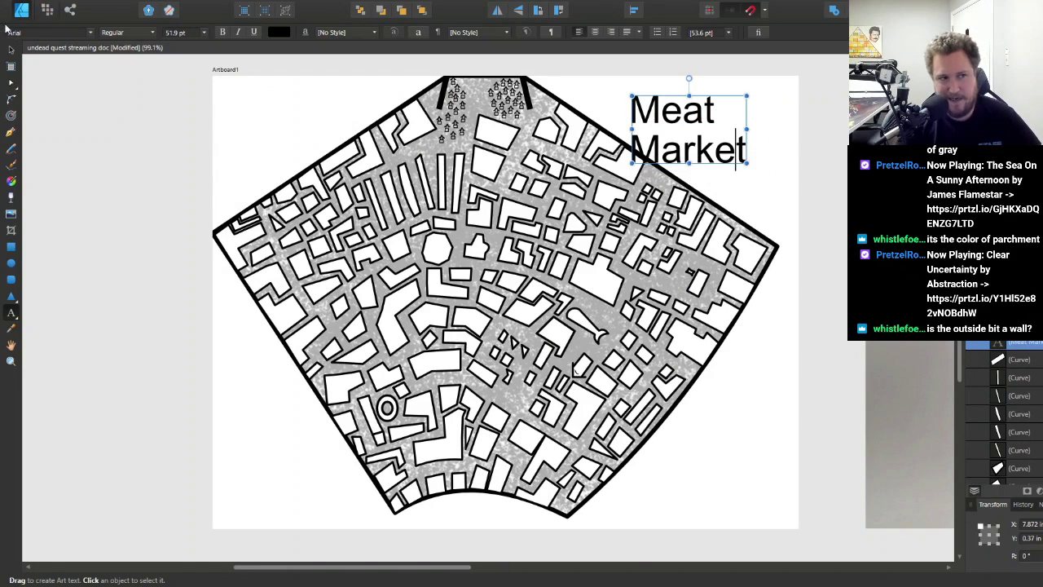
{"action": "left_click", "coordinate": [11, 48]}
{"action": "left_click_drag", "start_coordinate": [656, 120], "coordinate": [692, 120]}
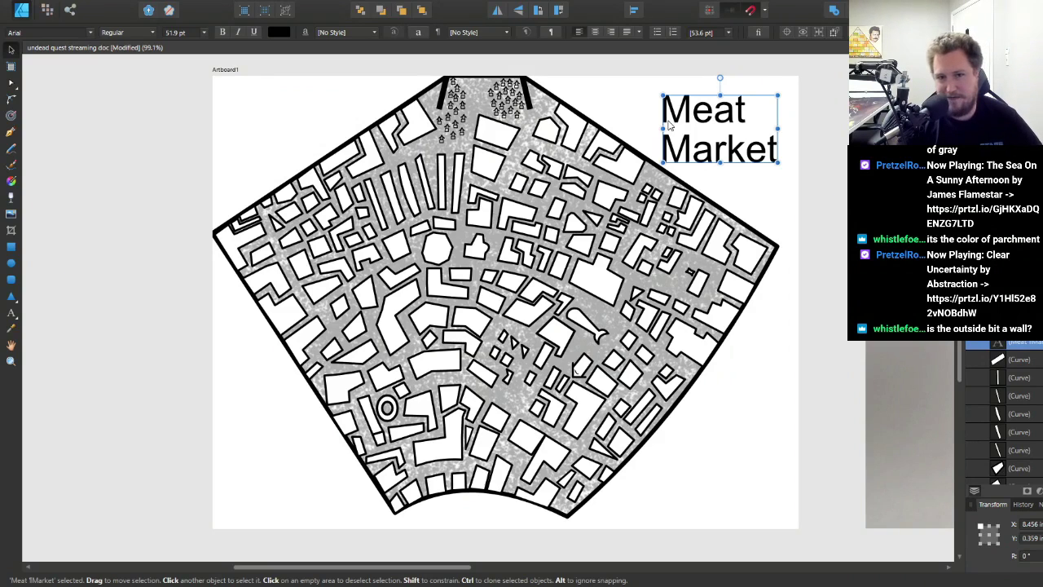
- Select all the Meat Market text and start previewing fonts from the font list
{"action": "double_click", "coordinate": [676, 121]}
{"action": "left_click", "coordinate": [676, 120]}
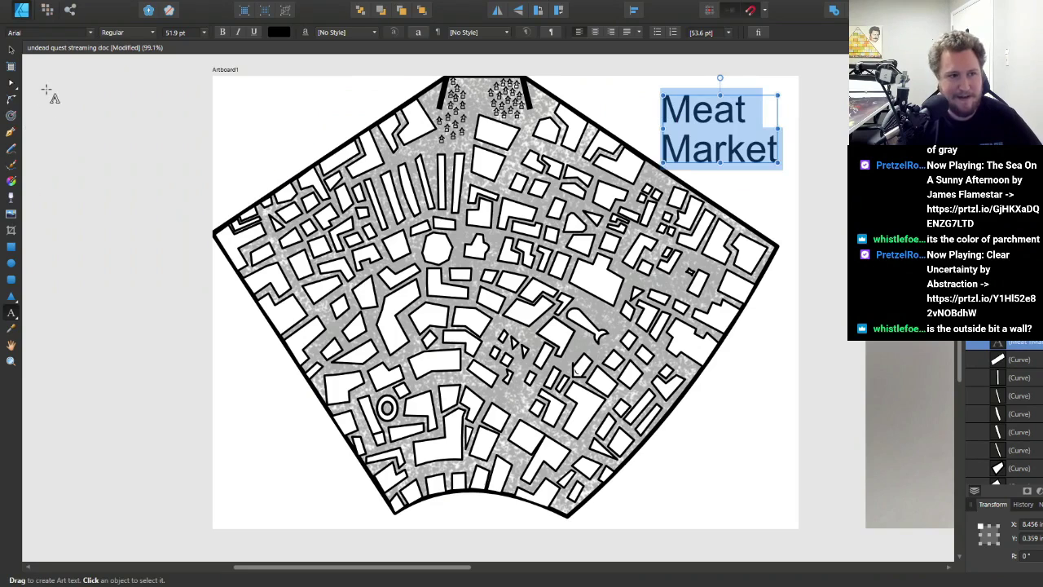
{"action": "left_click", "coordinate": [88, 33]}
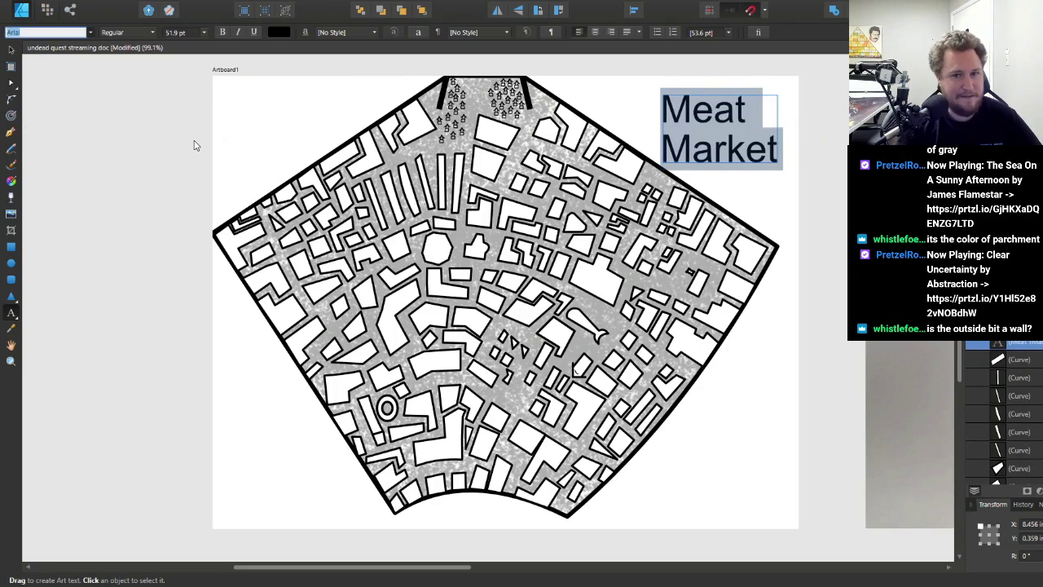
{"action": "key", "text": "Down"}
{"action": "key", "text": "Down"}
{"action": "key", "text": "Down"}
{"action": "key", "text": "Down"}
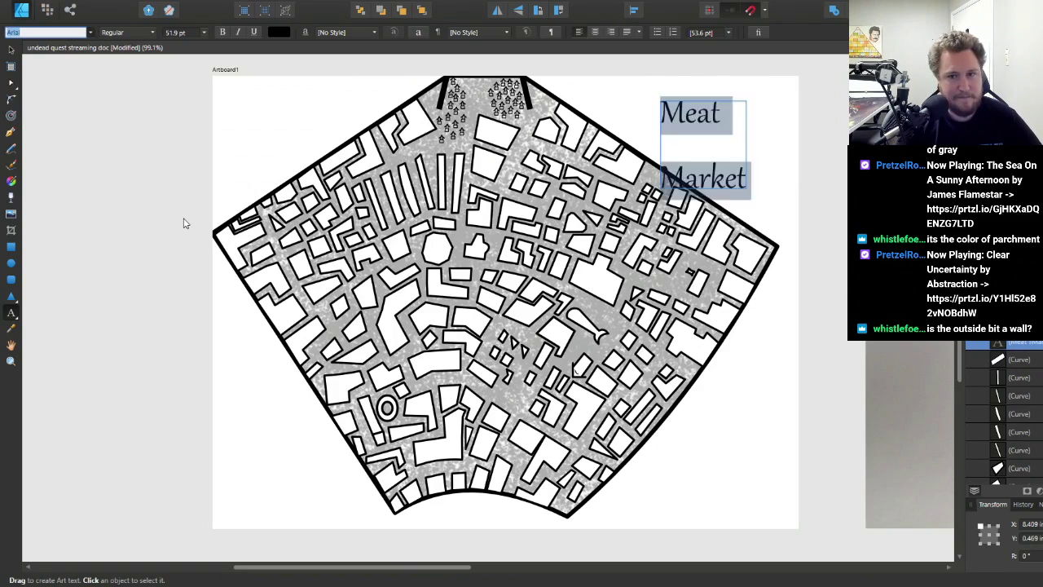
{"action": "key", "text": "Down"}
{"action": "key", "text": "Down"}
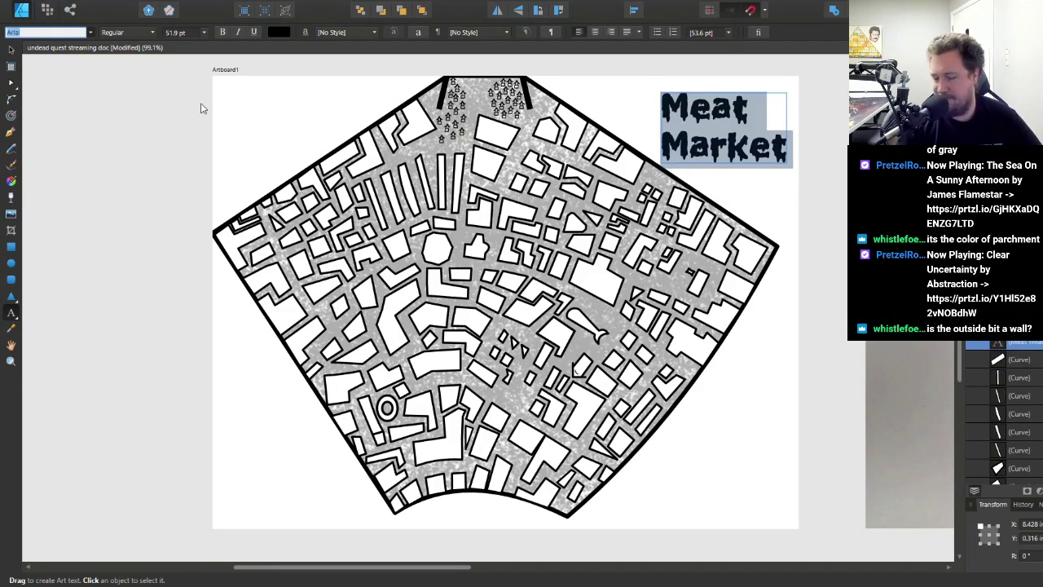
{"action": "key", "text": "Down"}
{"action": "key", "text": "Down"}
{"action": "key", "text": "Down"}
{"action": "key", "text": "Down"}
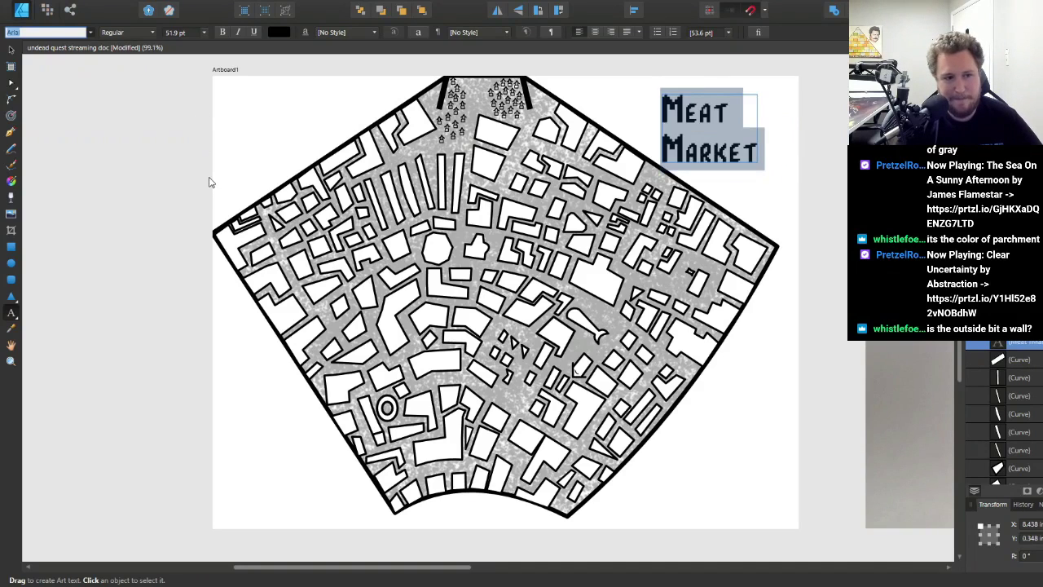
{"action": "key", "text": "Down"}
{"action": "key", "text": "Down"}
{"action": "key", "text": "Down"}
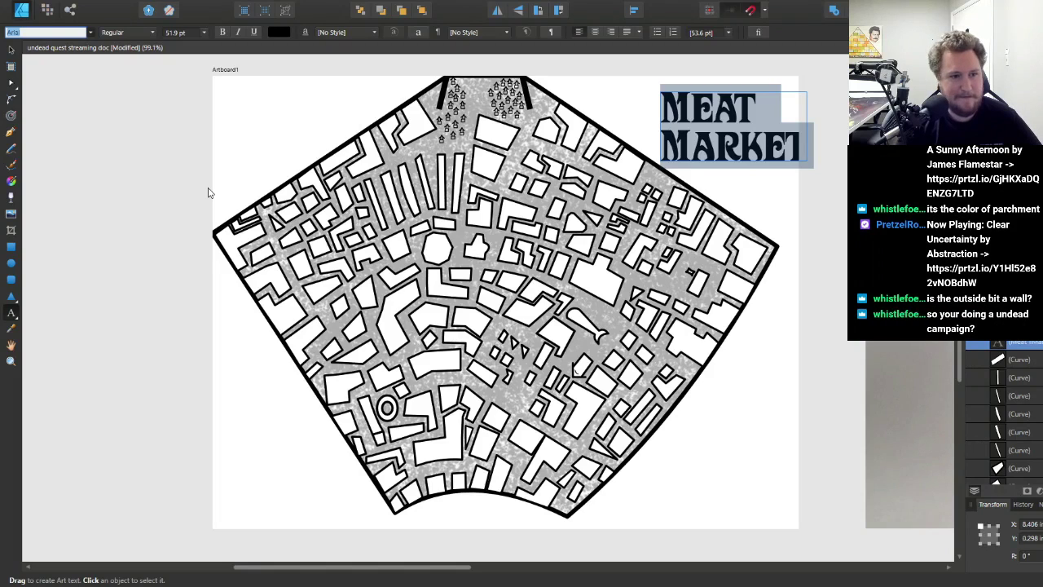
- Settle on the Dalek font and shrink the text frame to about 47.6 pt
{"action": "key", "text": "Down"}
{"action": "key", "text": "Down"}
{"action": "key", "text": "Down"}
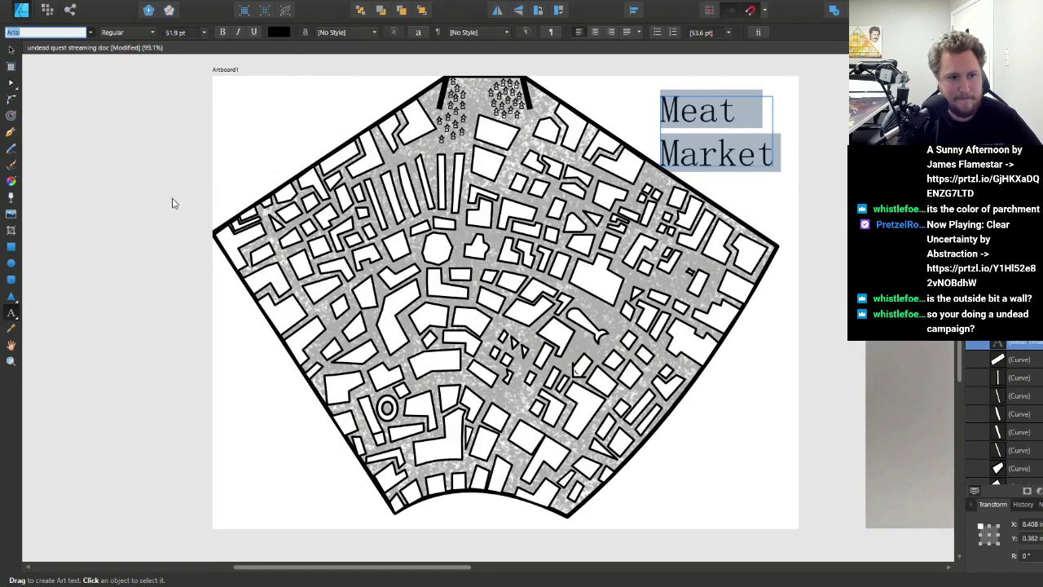
{"action": "key", "text": "Down"}
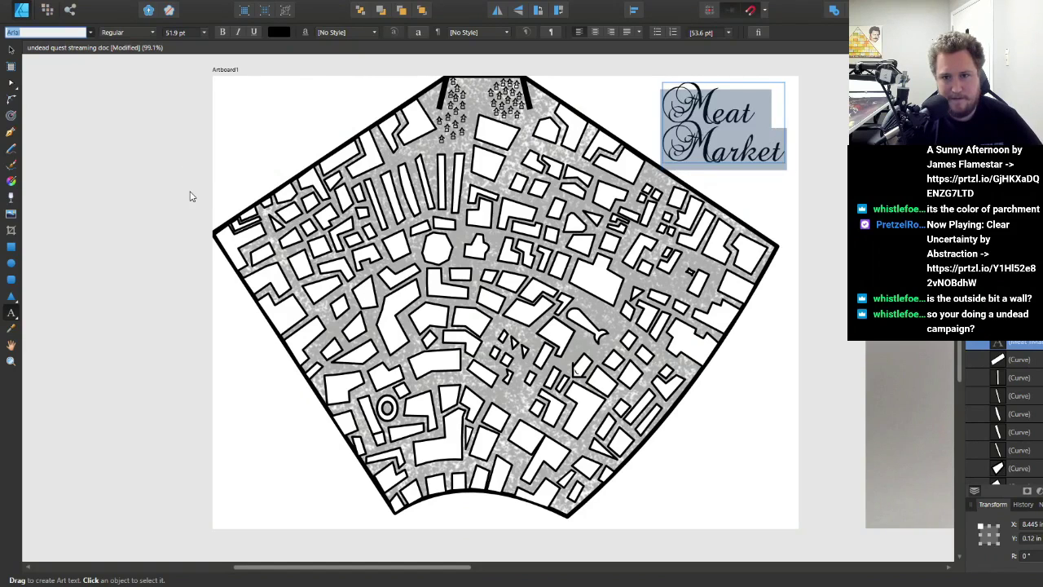
{"action": "key", "text": "Down"}
{"action": "key", "text": "Down"}
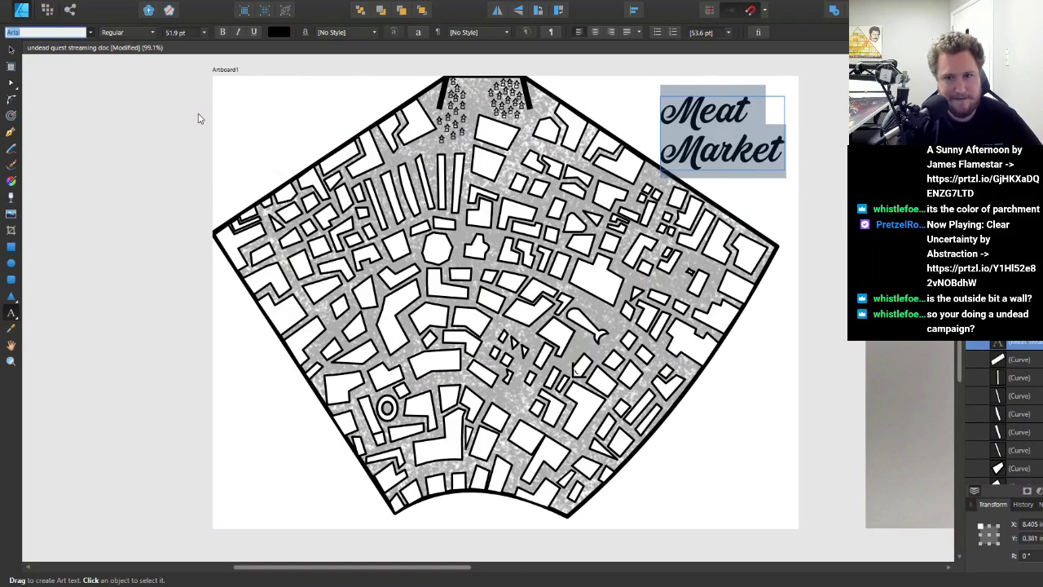
{"action": "key", "text": "Down"}
{"action": "key", "text": "Down"}
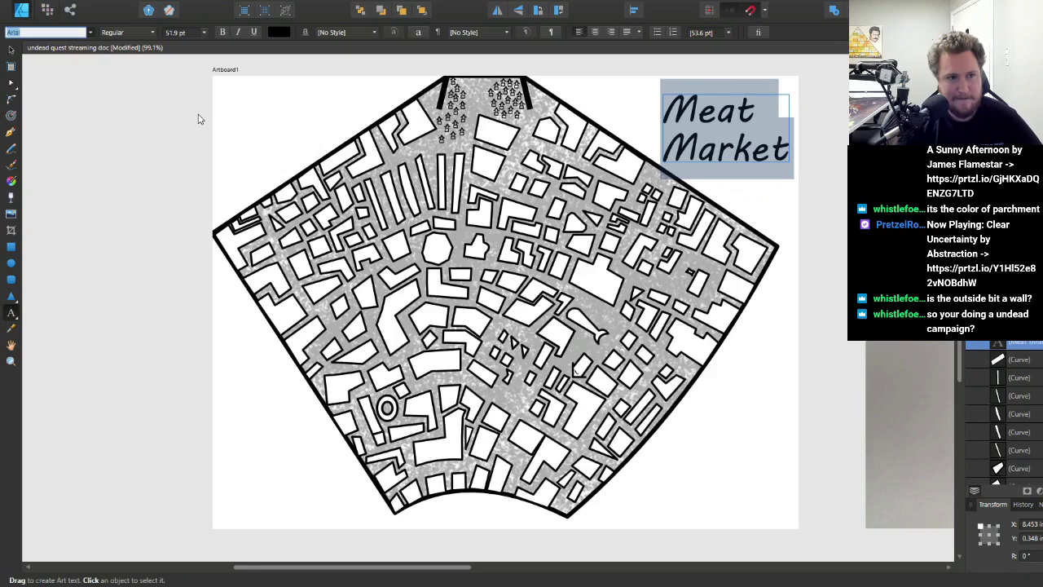
{"action": "key", "text": "Down"}
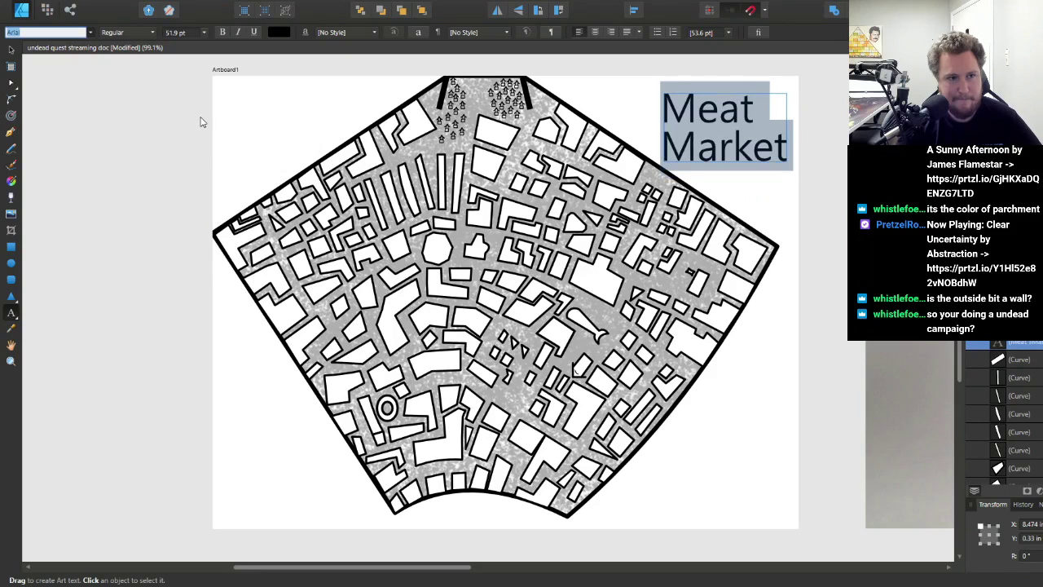
{"action": "key", "text": "Down"}
{"action": "key", "text": "Down"}
{"action": "key", "text": "Down"}
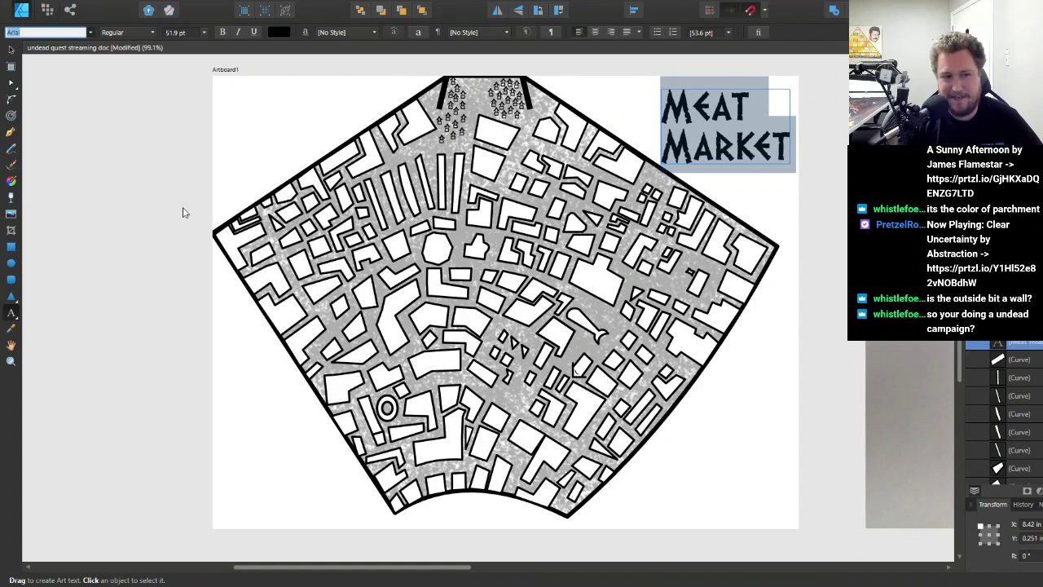
{"action": "key", "text": "Escape"}
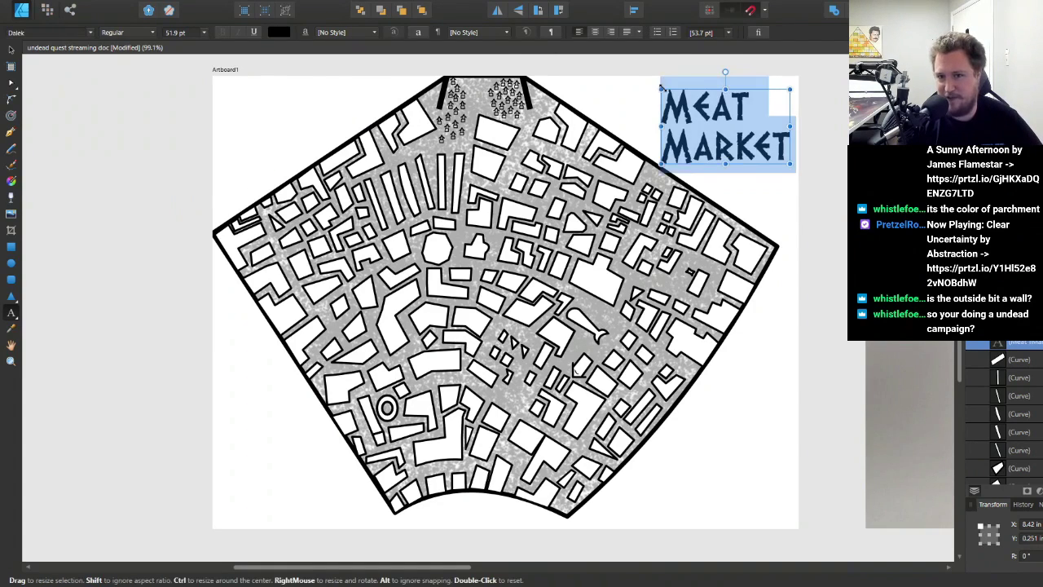
{"action": "left_click_drag", "start_coordinate": [660, 86], "coordinate": [671, 96]}
{"action": "left_click", "coordinate": [733, 129]}
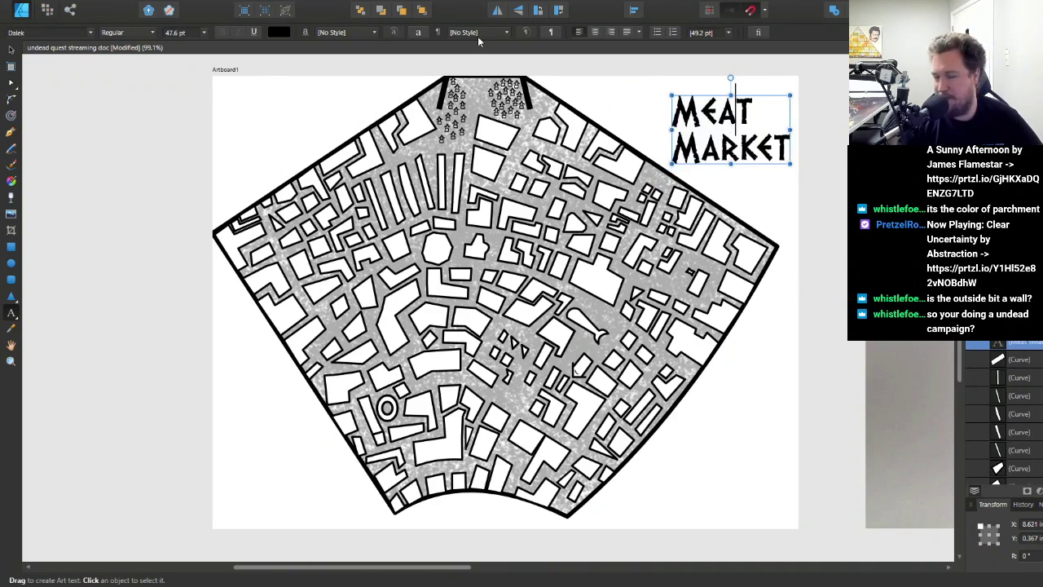
{"action": "left_click", "coordinate": [11, 50]}
{"action": "left_click", "coordinate": [185, 76]}
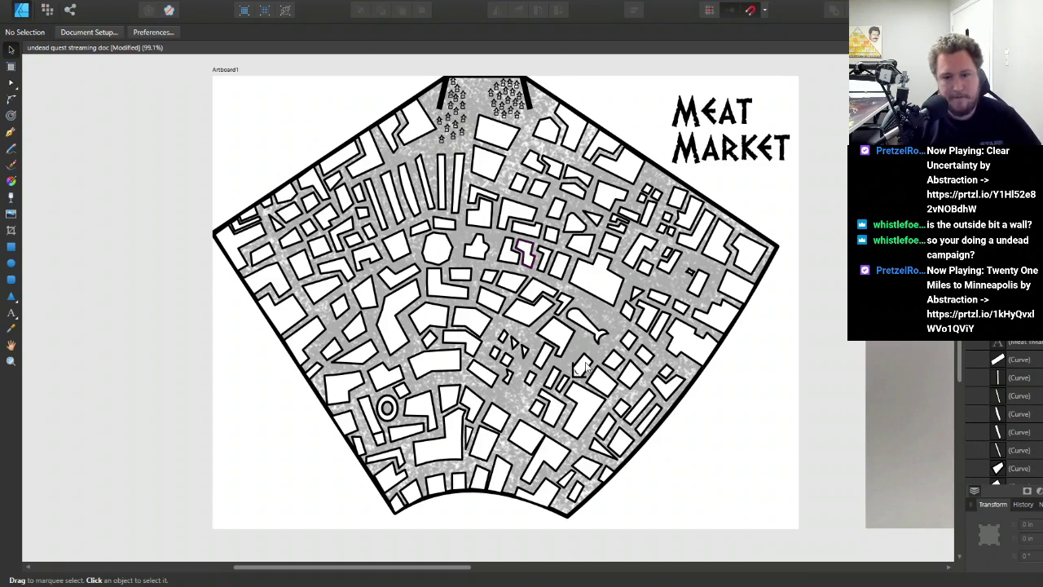
- Raise the small ellipse marker above the L-shaped wall piece in the stacking order
{"action": "scroll", "coordinate": [588, 362], "scroll_direction": "up", "scroll_amount": 5}
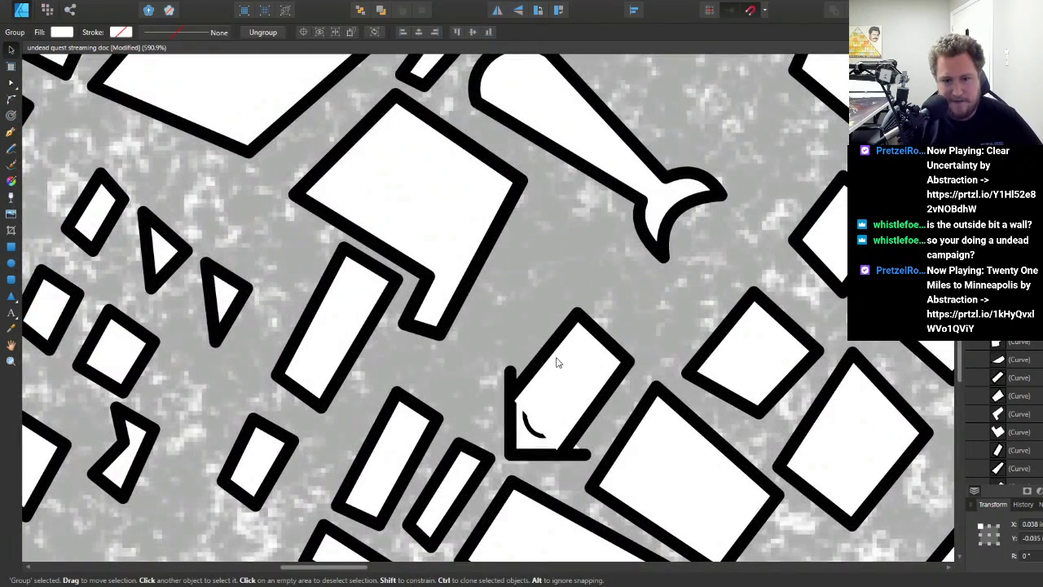
{"action": "left_click", "coordinate": [520, 428]}
{"action": "left_click", "coordinate": [528, 424]}
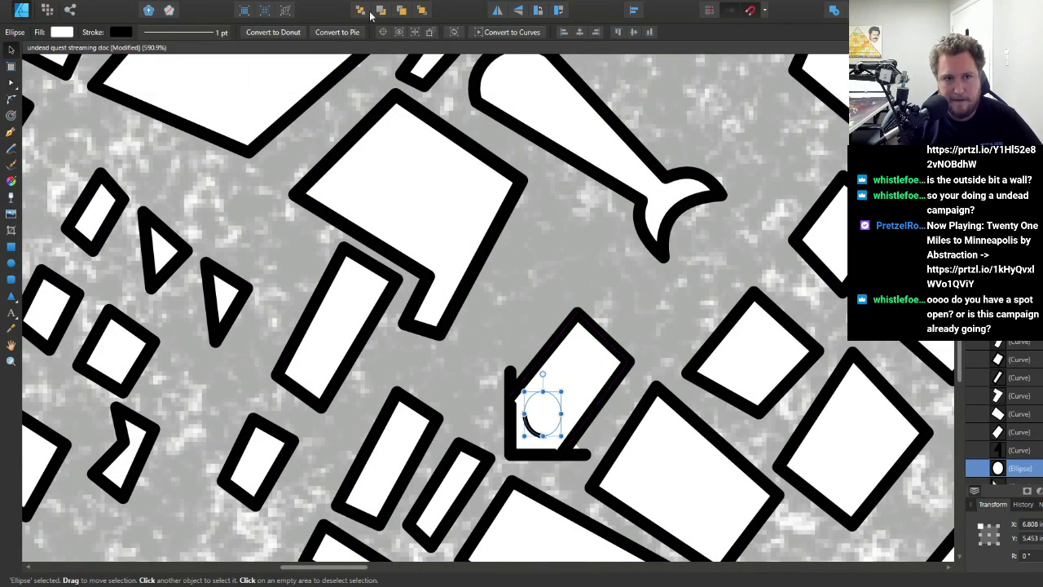
{"action": "left_click", "coordinate": [403, 9]}
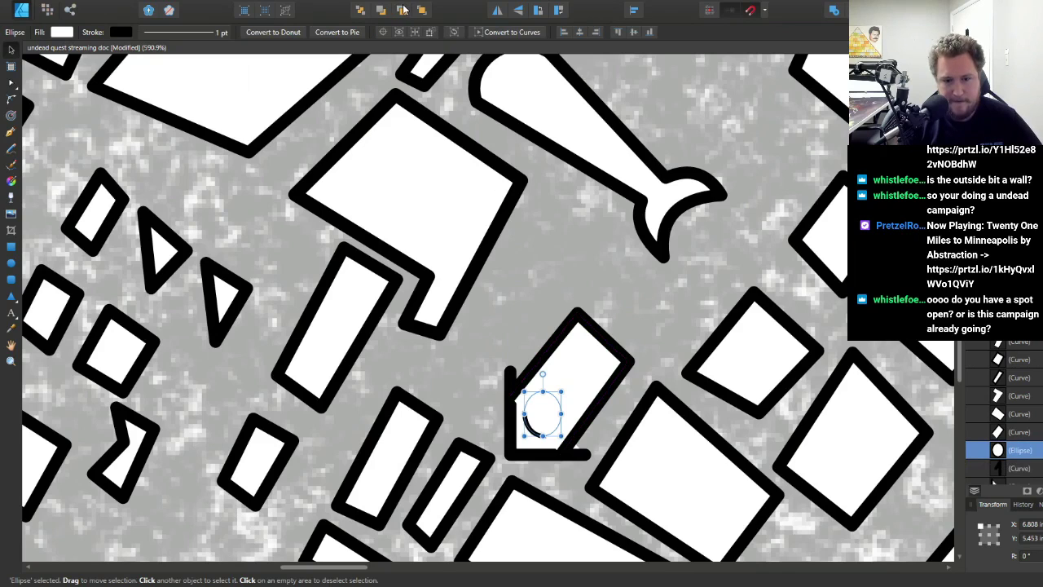
{"action": "left_click", "coordinate": [403, 10]}
{"action": "left_click", "coordinate": [402, 10]}
{"action": "left_click", "coordinate": [403, 10]}
{"action": "left_click", "coordinate": [403, 10]}
{"action": "left_click", "coordinate": [403, 10]}
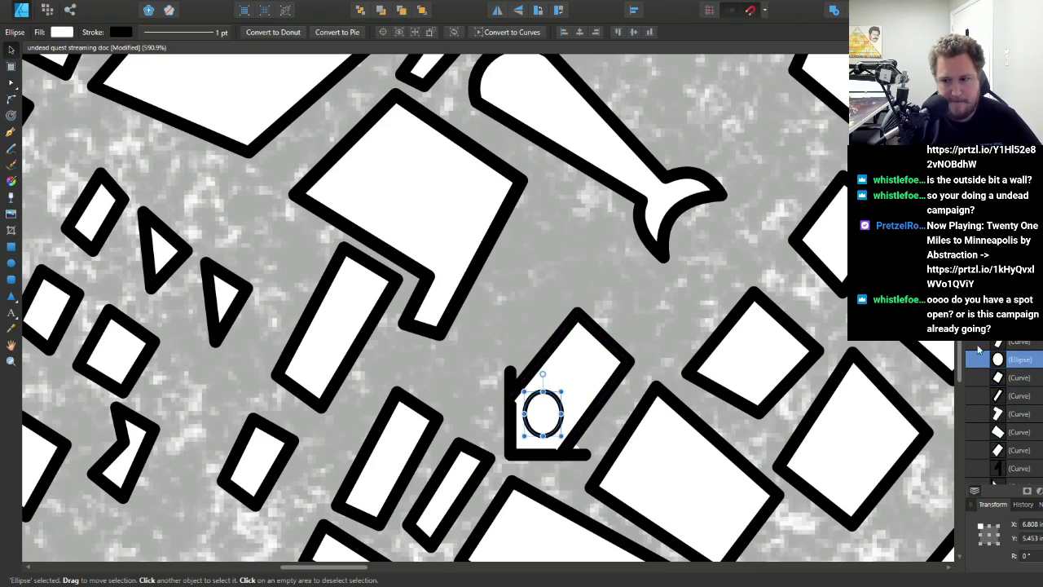
- Stack the number 1 above the ellipse and group the two into a circled-1 marker
{"action": "left_click", "coordinate": [1001, 467]}
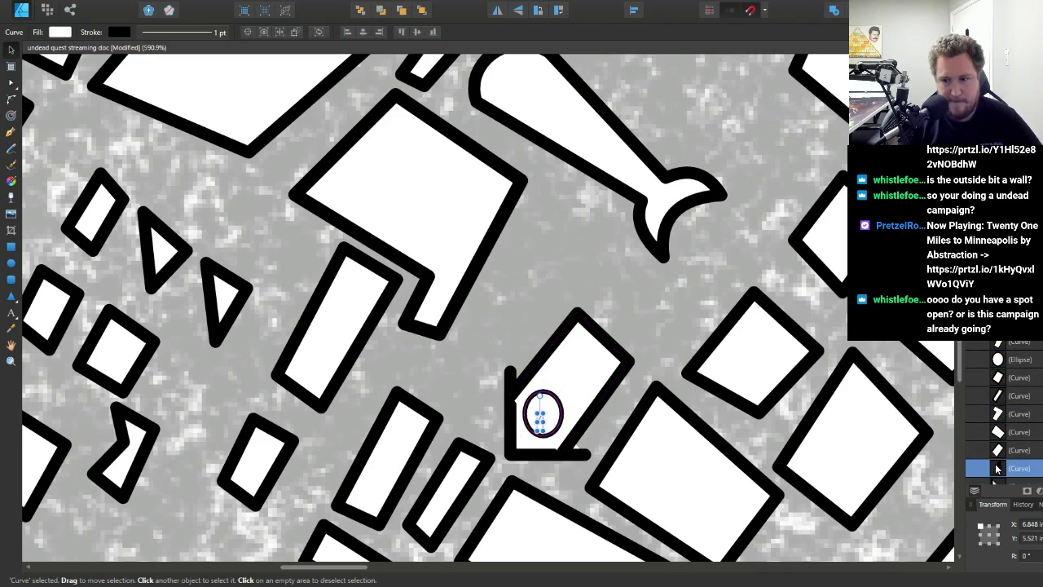
{"action": "left_click_drag", "start_coordinate": [1001, 467], "coordinate": [1000, 365]}
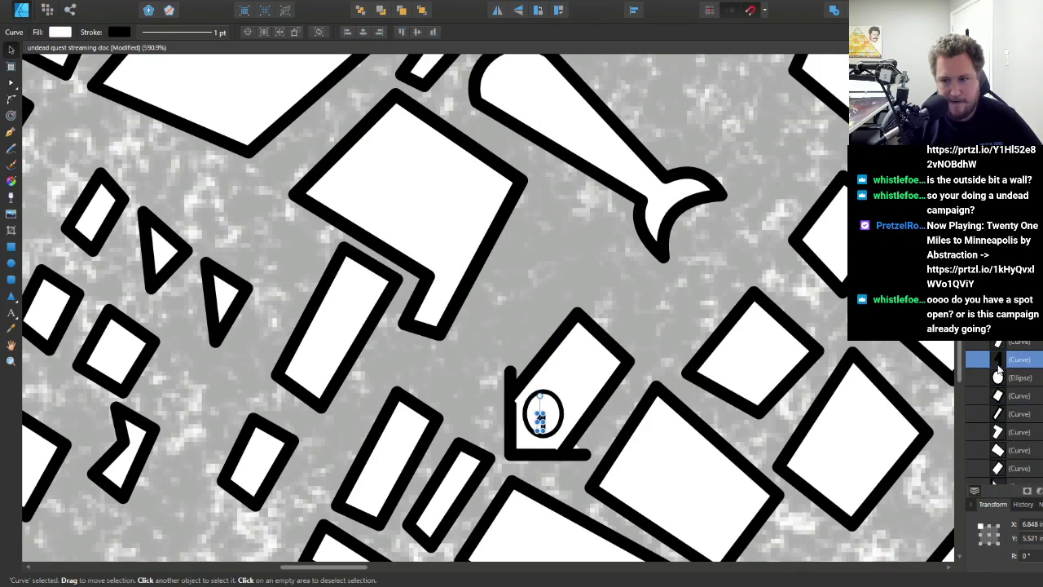
{"action": "left_click", "coordinate": [1002, 372], "text": "shift"}
{"action": "left_click", "coordinate": [1002, 378]}
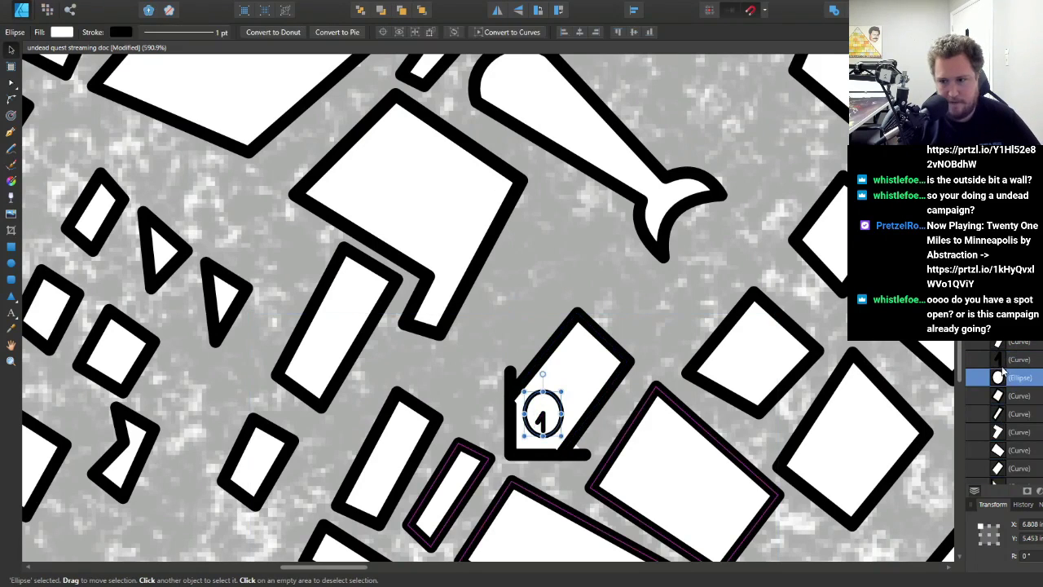
{"action": "left_click", "coordinate": [1003, 367], "text": "shift"}
{"action": "key", "text": "ctrl+g"}
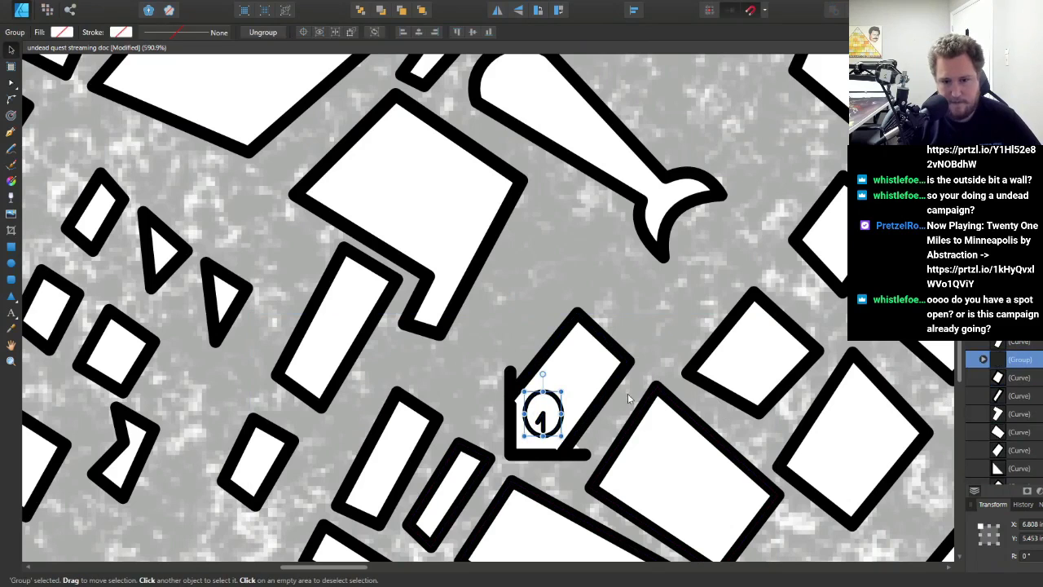
- Nudge the white building behind the marker up and right, then view the whole map and deselect
{"action": "left_click", "coordinate": [620, 392]}
{"action": "scroll", "coordinate": [515, 429], "scroll_direction": "up", "scroll_amount": 3}
{"action": "scroll", "coordinate": [538, 414], "scroll_direction": "up", "scroll_amount": 2}
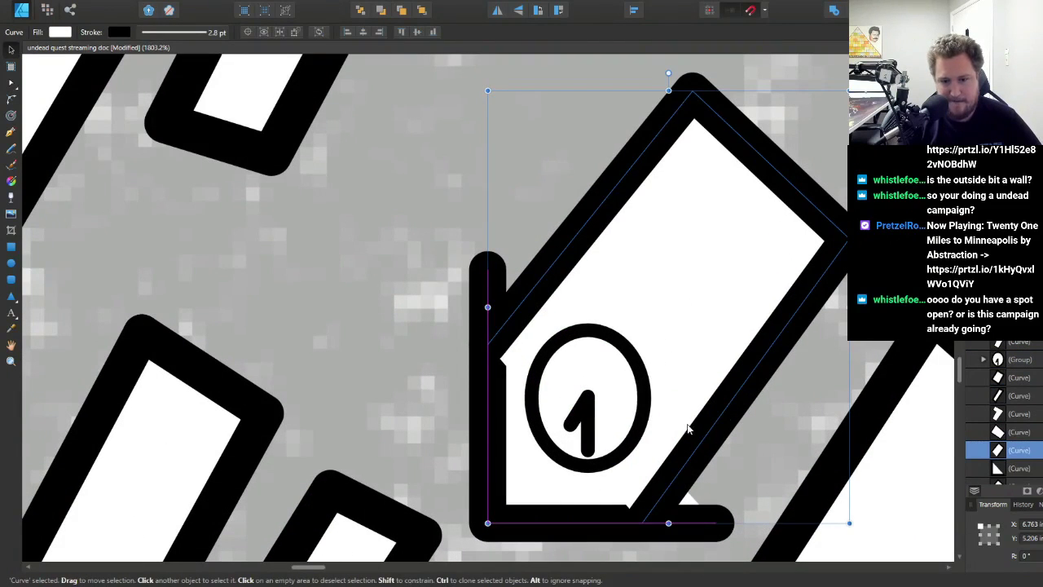
{"action": "left_click_drag", "start_coordinate": [712, 422], "coordinate": [720, 416]}
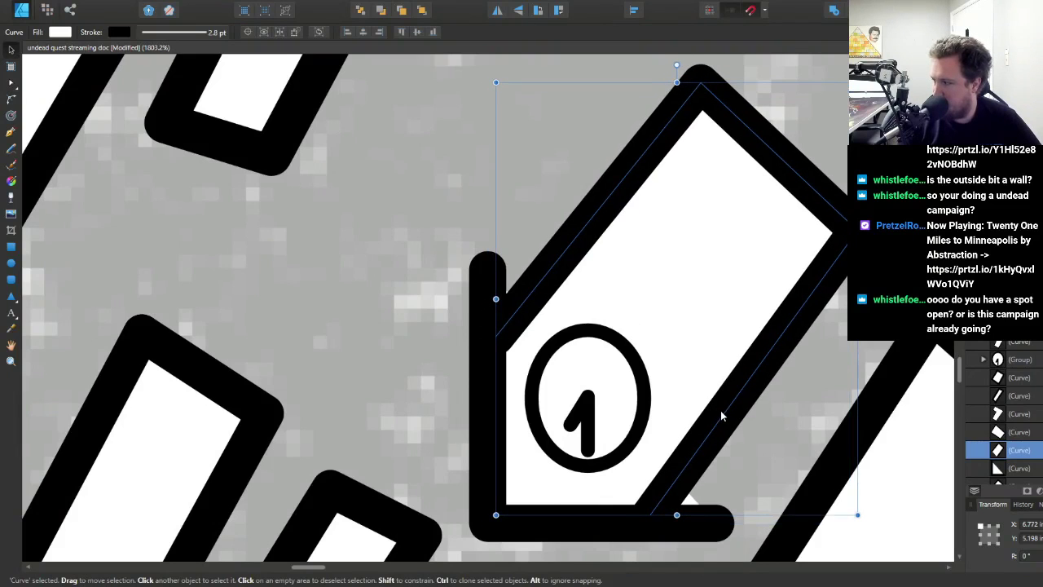
{"action": "scroll", "coordinate": [720, 416], "scroll_direction": "down", "scroll_amount": 7}
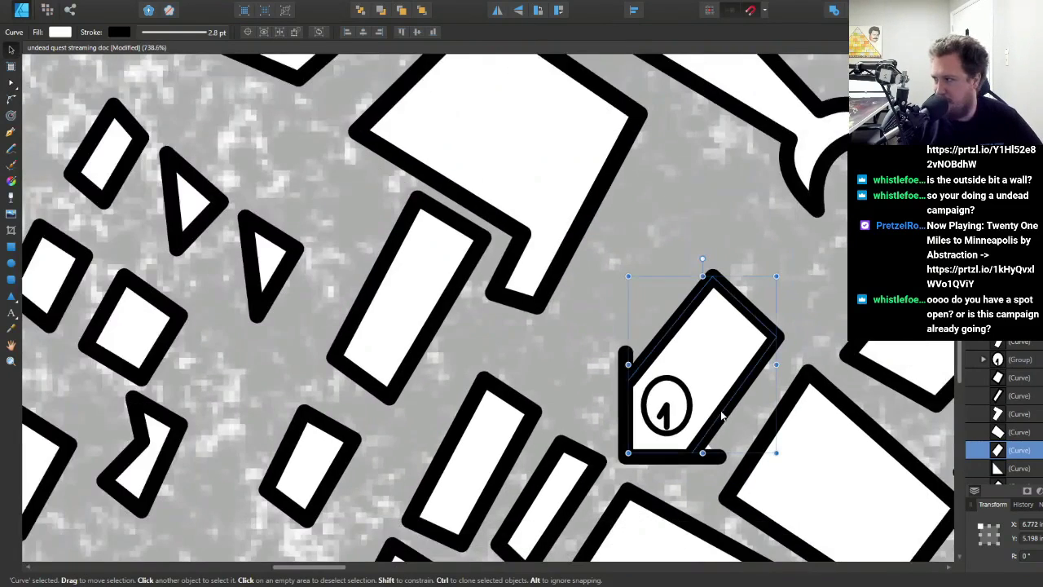
{"action": "scroll", "coordinate": [720, 415], "scroll_direction": "down", "scroll_amount": 3}
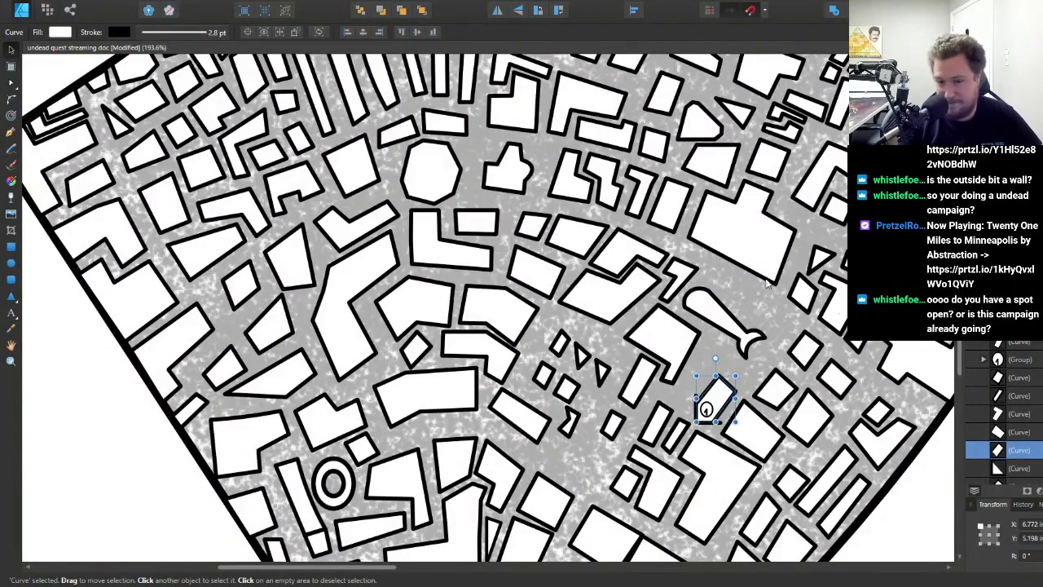
{"action": "scroll", "coordinate": [628, 281], "scroll_direction": "down", "scroll_amount": 4}
{"action": "scroll", "coordinate": [628, 281], "scroll_direction": "up", "scroll_amount": 1}
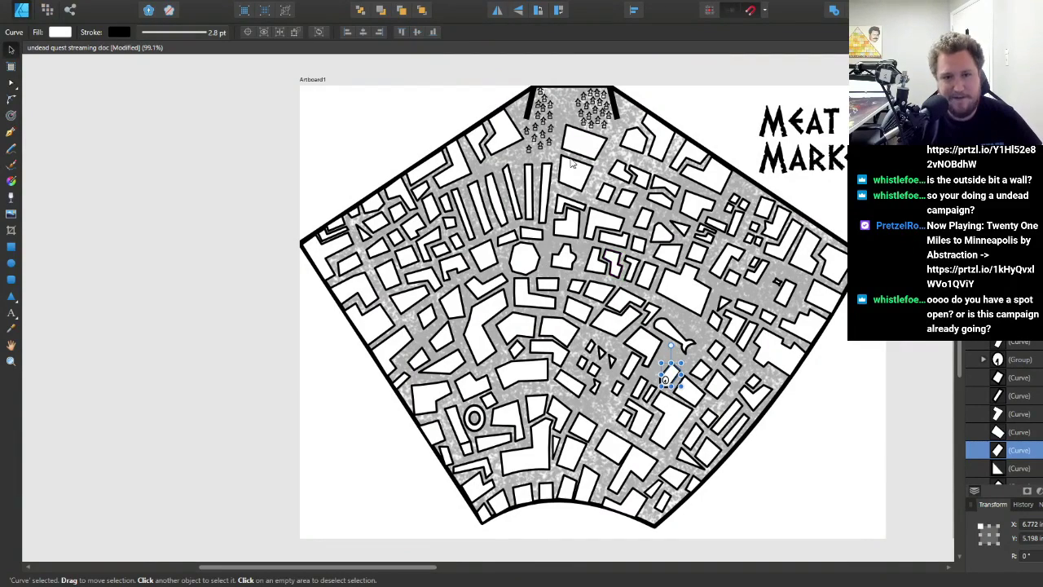
{"action": "left_click", "coordinate": [264, 173]}
{"action": "scroll", "coordinate": [560, 134], "scroll_direction": "up", "scroll_amount": 2}
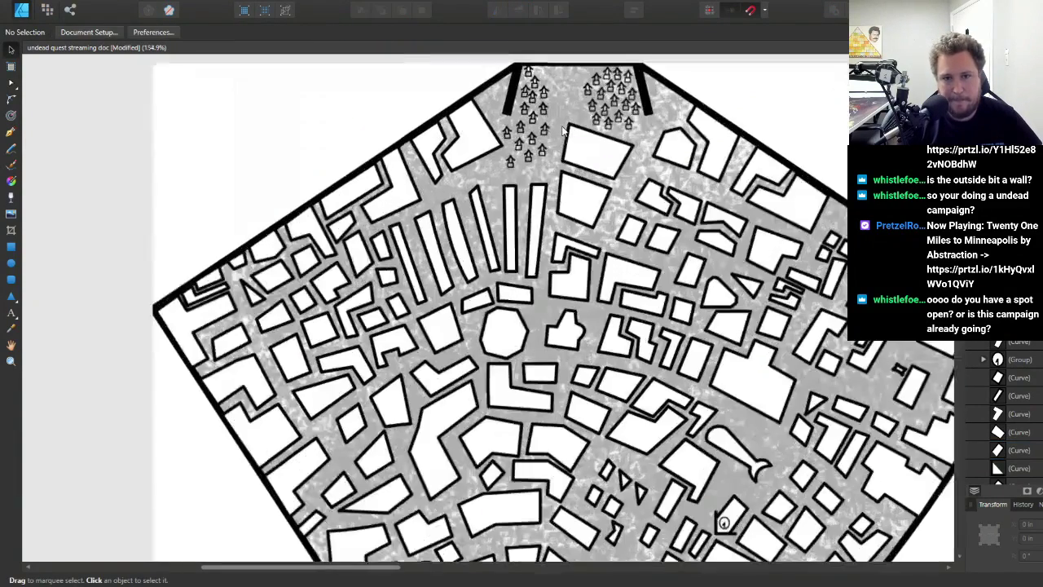
{"action": "scroll", "coordinate": [567, 150], "scroll_direction": "up", "scroll_amount": 4}
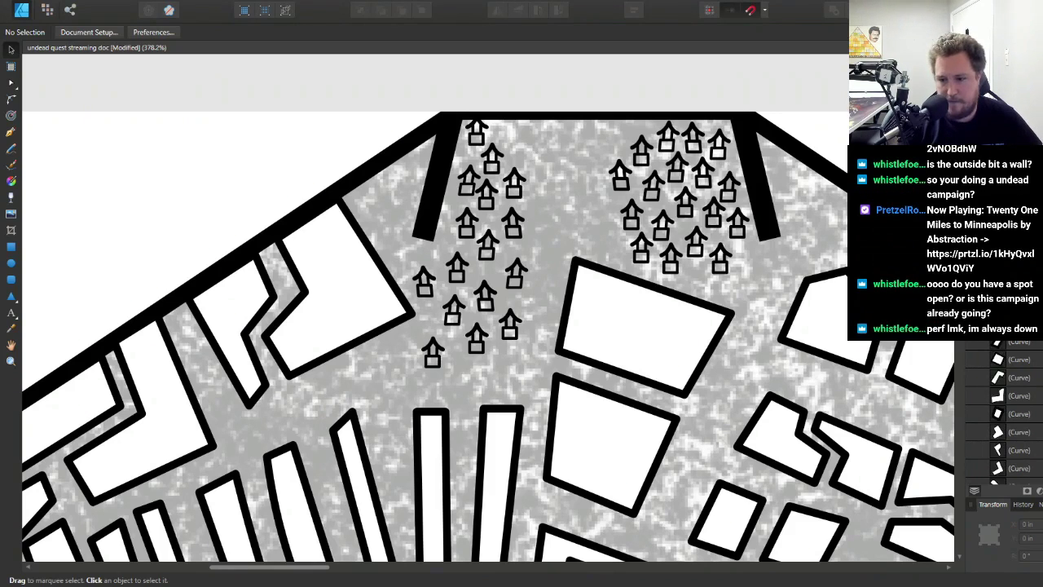
{"action": "left_click", "coordinate": [631, 215]}
{"action": "scroll", "coordinate": [1004, 350], "scroll_direction": "down", "scroll_amount": 3}
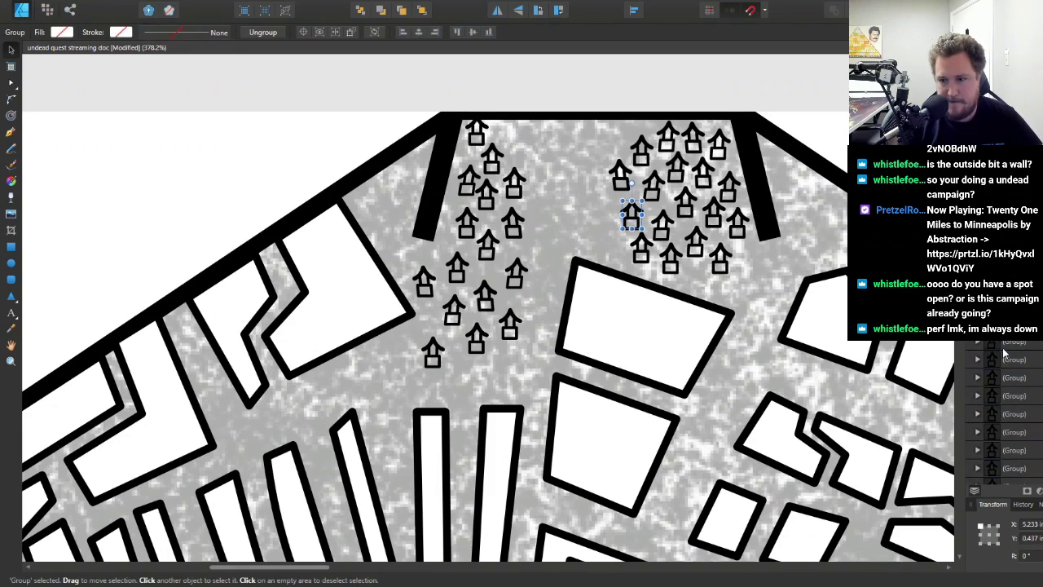
{"action": "left_click", "coordinate": [1001, 427]}
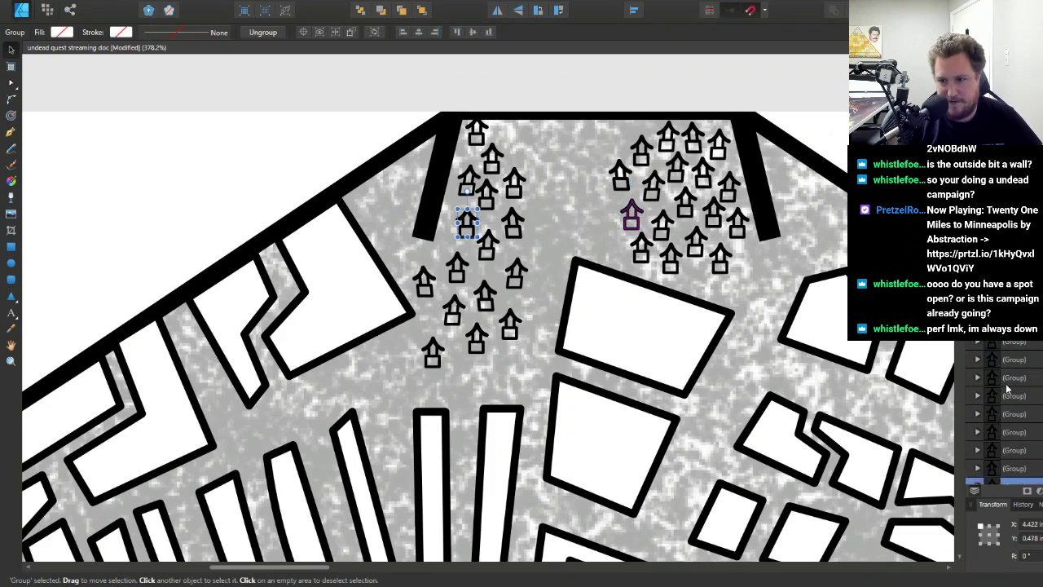
{"action": "left_click", "coordinate": [1009, 394], "text": "shift"}
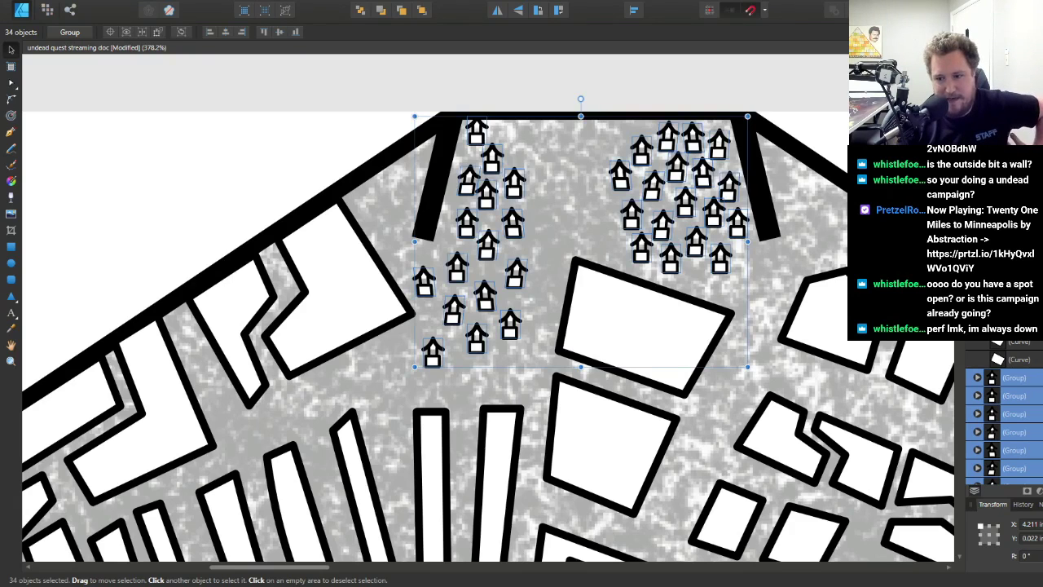
{"action": "left_click", "coordinate": [772, 208]}
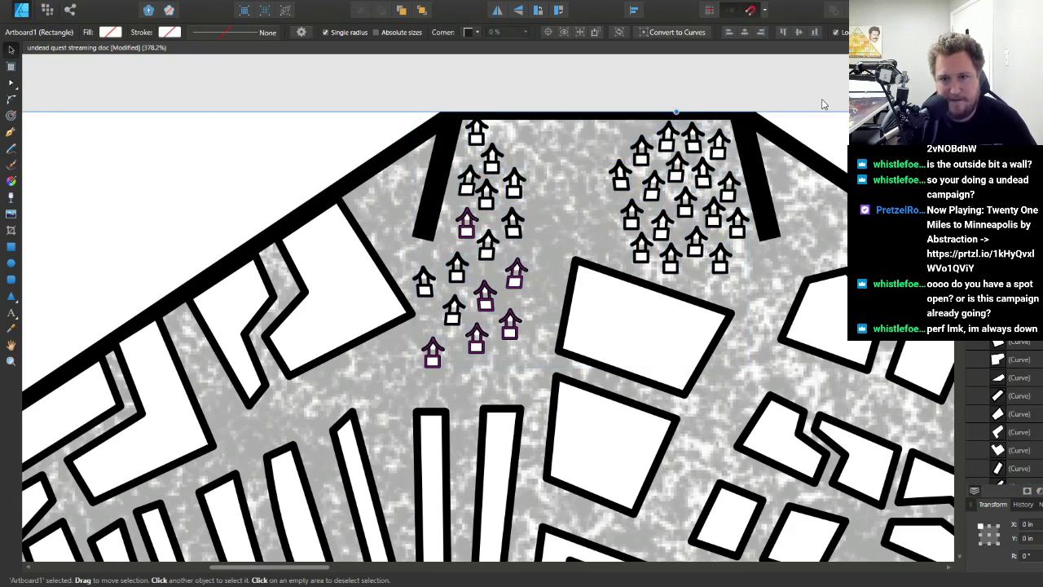
{"action": "scroll", "coordinate": [693, 250], "scroll_direction": "up", "scroll_amount": 10}
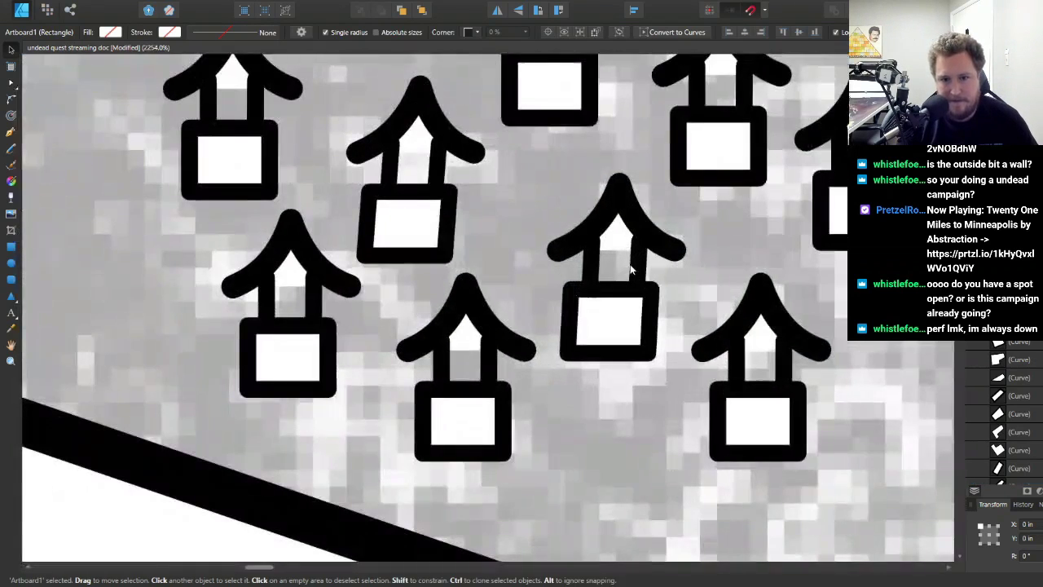
{"action": "scroll", "coordinate": [631, 265], "scroll_direction": "down", "scroll_amount": 9}
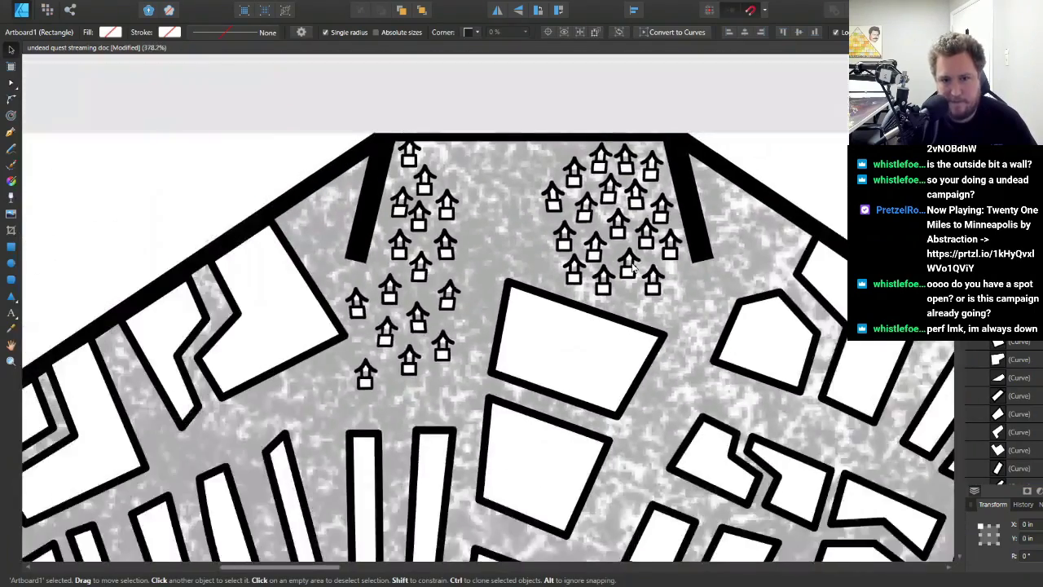
{"action": "scroll", "coordinate": [631, 265], "scroll_direction": "down", "scroll_amount": 5}
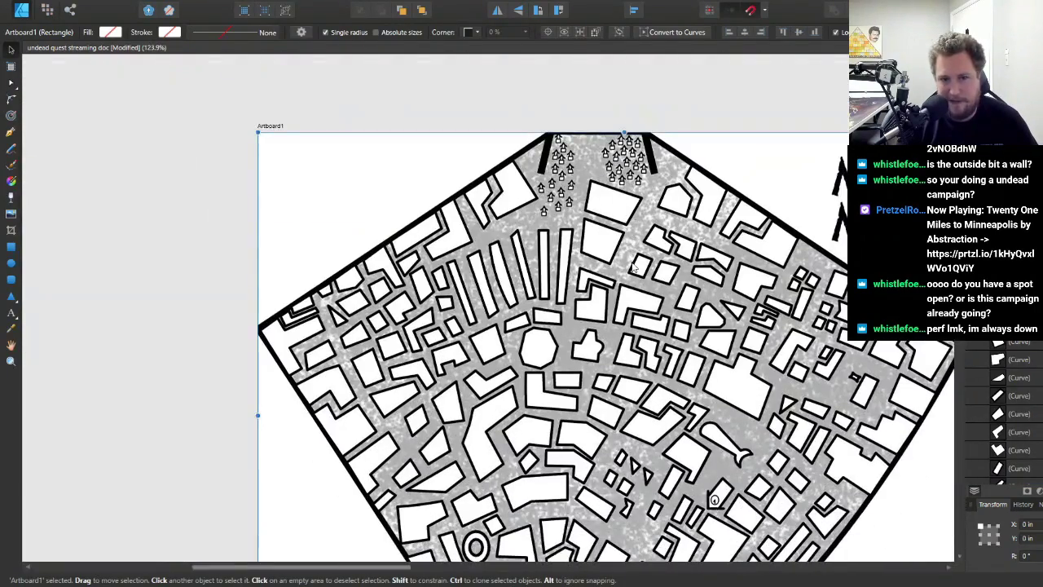
{"action": "scroll", "coordinate": [632, 267], "scroll_direction": "up", "scroll_amount": 4}
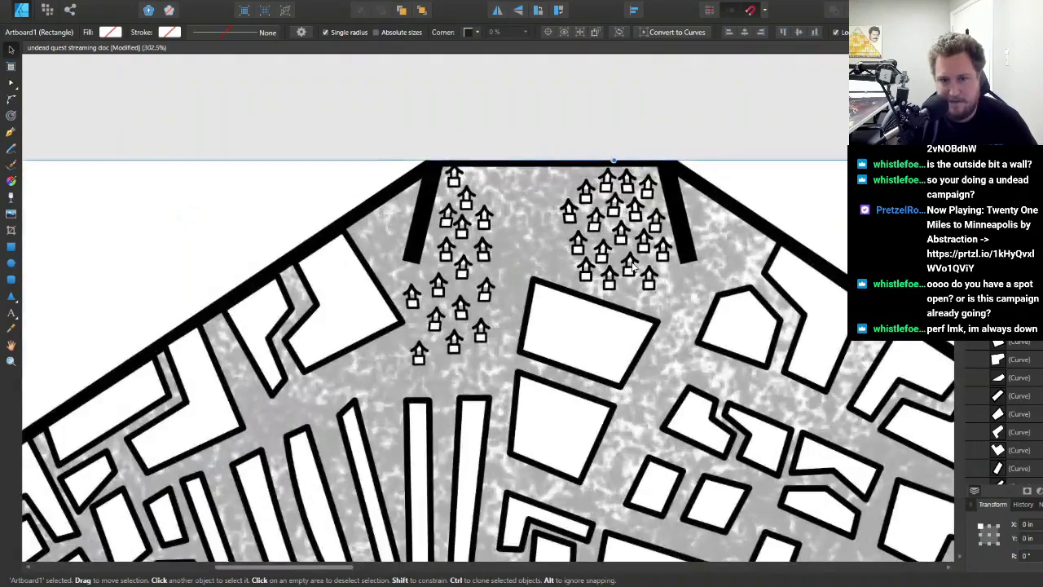
{"action": "scroll", "coordinate": [630, 262], "scroll_direction": "down", "scroll_amount": 5}
{"action": "scroll", "coordinate": [652, 252], "scroll_direction": "down", "scroll_amount": 1}
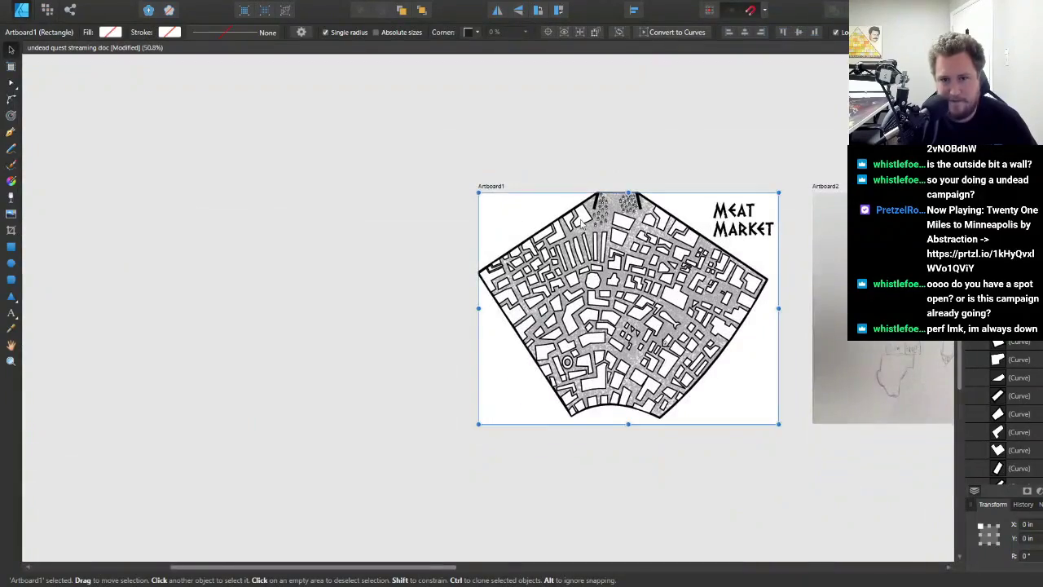
{"action": "scroll", "coordinate": [667, 243], "scroll_direction": "up", "scroll_amount": 2}
{"action": "scroll", "coordinate": [665, 240], "scroll_direction": "up", "scroll_amount": 2}
{"action": "scroll", "coordinate": [662, 238], "scroll_direction": "down", "scroll_amount": 1}
{"action": "scroll", "coordinate": [660, 236], "scroll_direction": "down", "scroll_amount": 2}
{"action": "scroll", "coordinate": [657, 234], "scroll_direction": "up", "scroll_amount": 2}
- Place a copy of the Meat Market title onto the map's right-hand district
{"action": "left_click", "coordinate": [821, 190]}
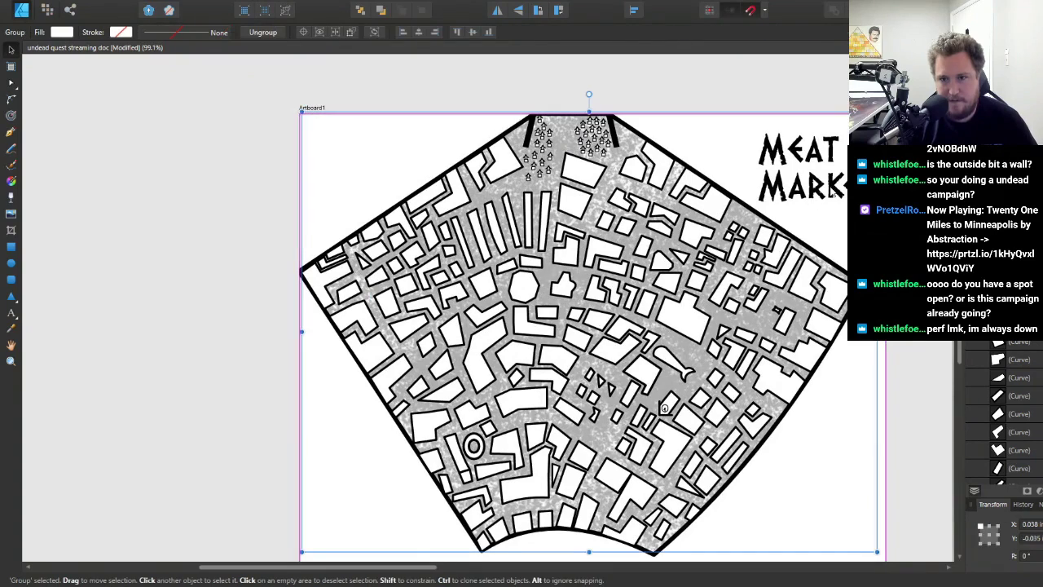
{"action": "double_click", "coordinate": [814, 192]}
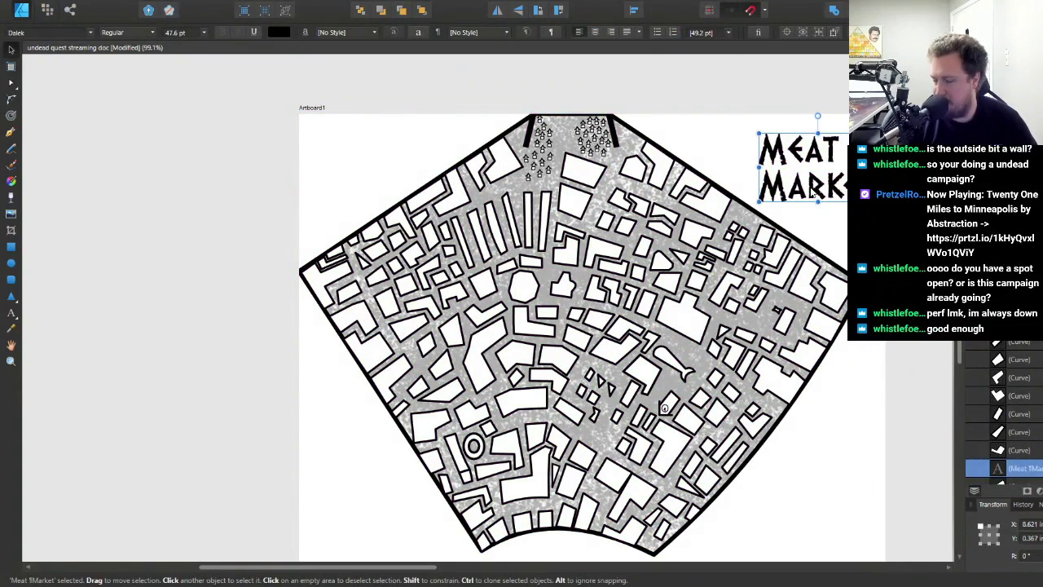
{"action": "scroll", "coordinate": [815, 192], "scroll_direction": "up", "scroll_amount": 4}
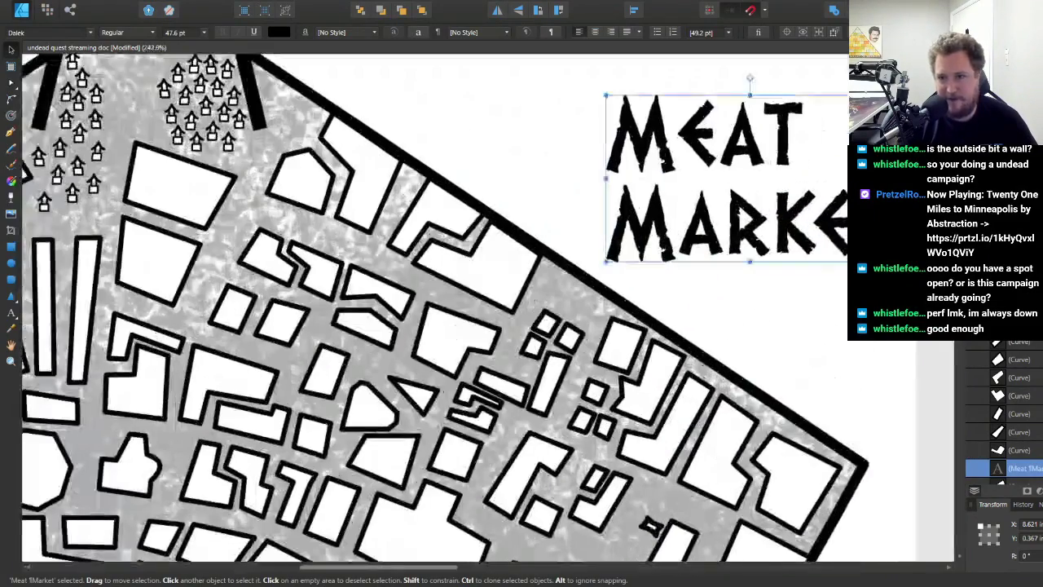
{"action": "scroll", "coordinate": [799, 173], "scroll_direction": "down", "scroll_amount": 4}
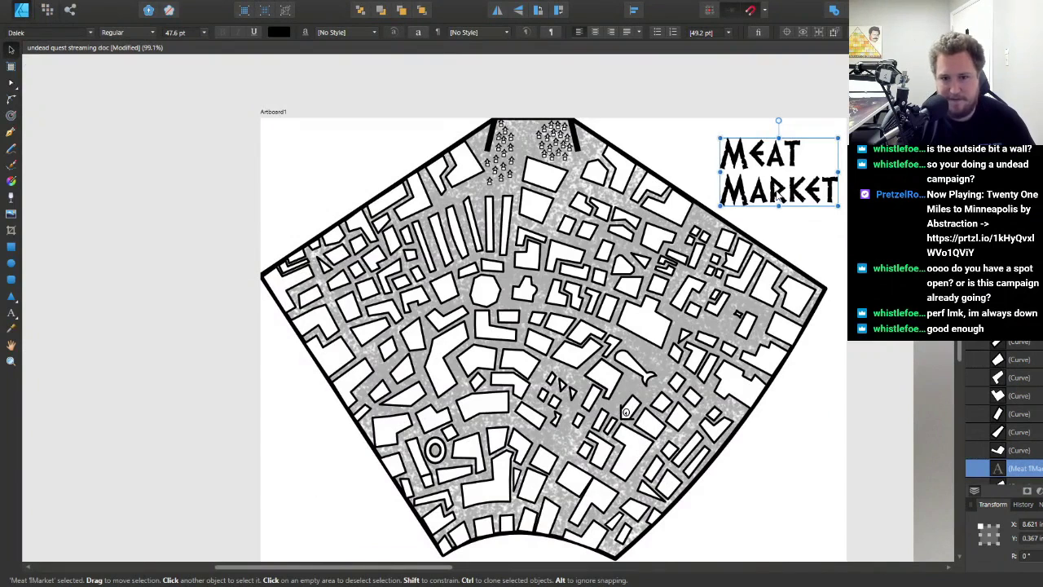
{"action": "mouse_move", "coordinate": [778, 194]}
{"action": "left_mouse_down"}
{"action": "mouse_move", "coordinate": [631, 356]}
{"action": "mouse_move", "coordinate": [661, 417]}
{"action": "left_mouse_up"}
- Retype the copied title as HANZ'S SPARE PARTS over three lines
{"action": "double_click", "coordinate": [661, 416]}
{"action": "key", "text": "ctrl+a"}
{"action": "type", "text": "Hanz's"}
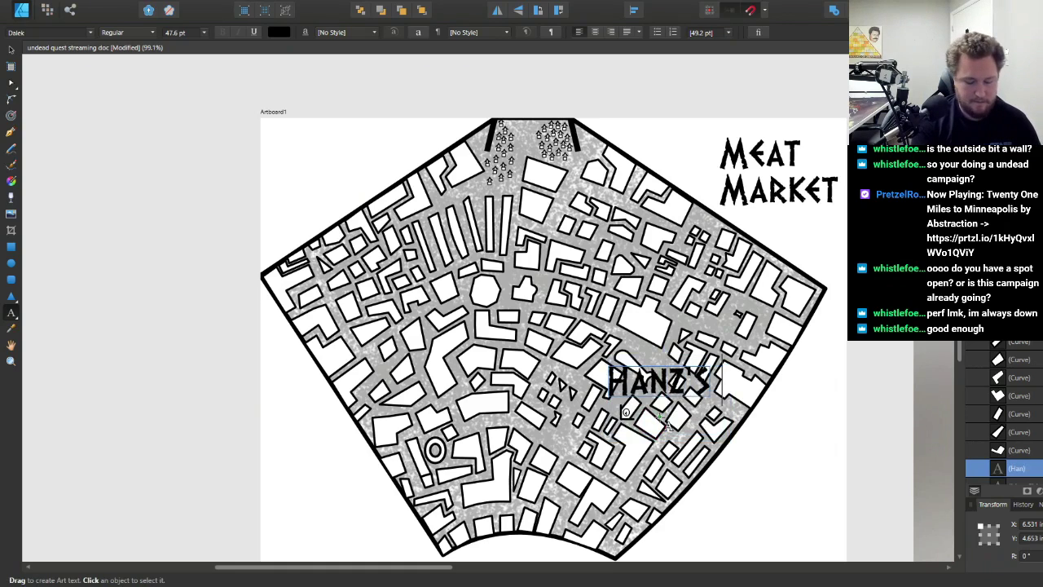
{"action": "type", "text": " Spare"}
{"action": "key", "text": "BackSpace"}
{"action": "key", "text": "BackSpace"}
{"action": "key", "text": "BackSpace"}
{"action": "key", "text": "BackSpace"}
{"action": "key", "text": "BackSpace"}
{"action": "key", "text": "BackSpace"}
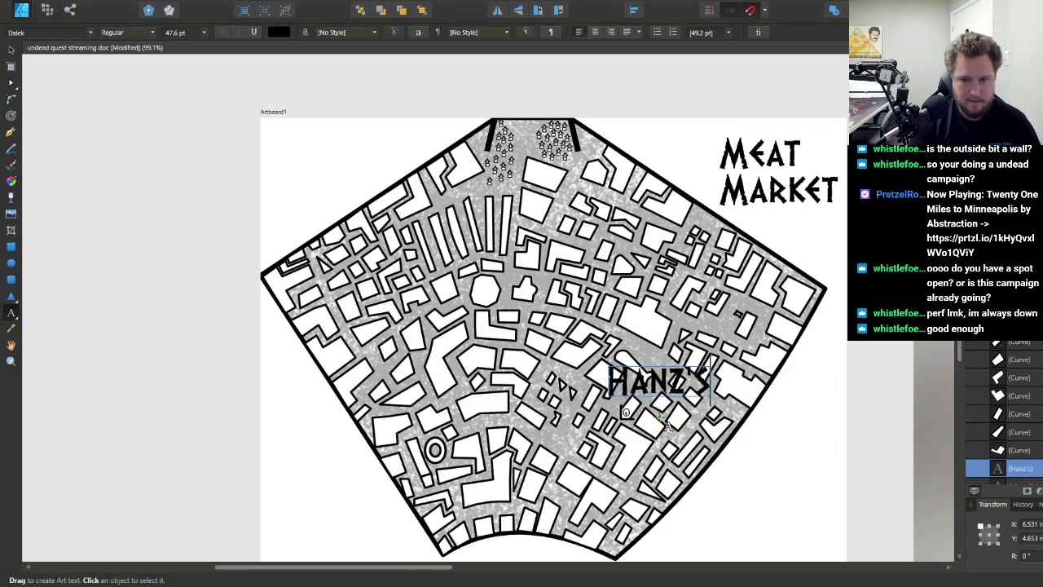
{"action": "key", "text": "Return"}
{"action": "type", "text": "Spare"}
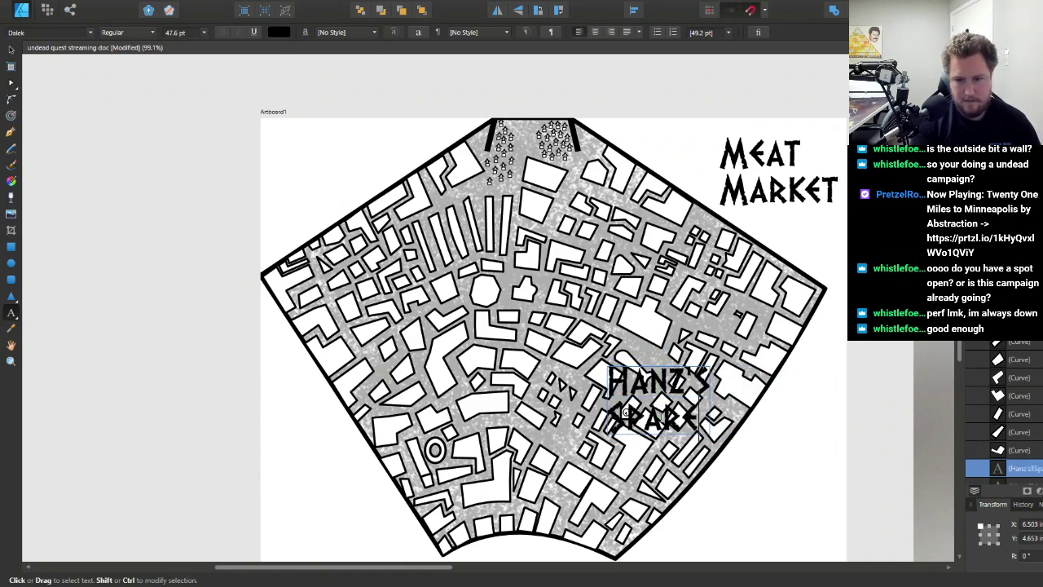
{"action": "key", "text": "Return"}
{"action": "type", "text": "Parts"}
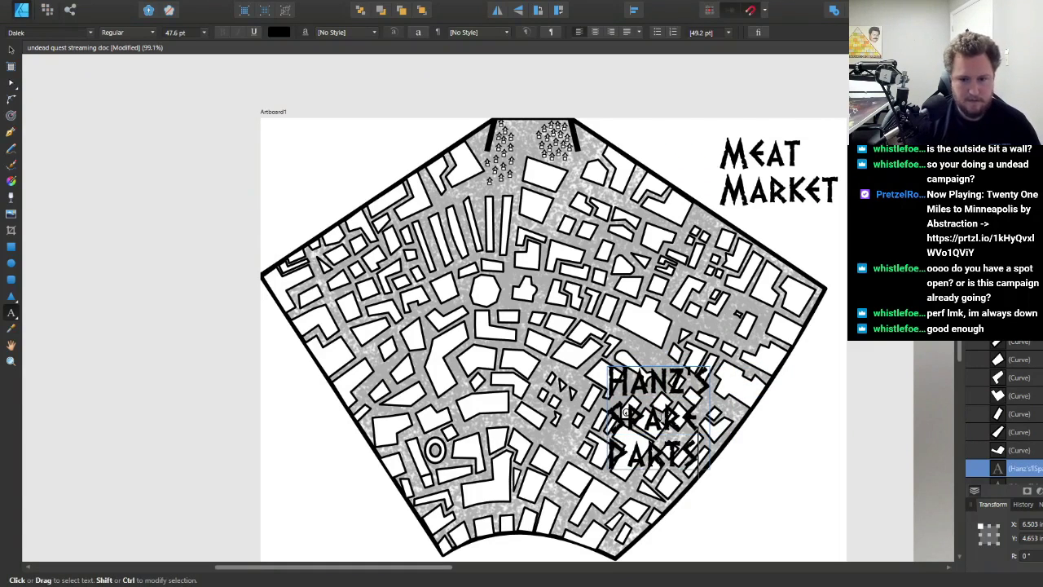
{"action": "key", "text": "Escape"}
- Move the HANZ'S SPARE PARTS label down beside the numbered building and scale it down
{"action": "key", "text": "v"}
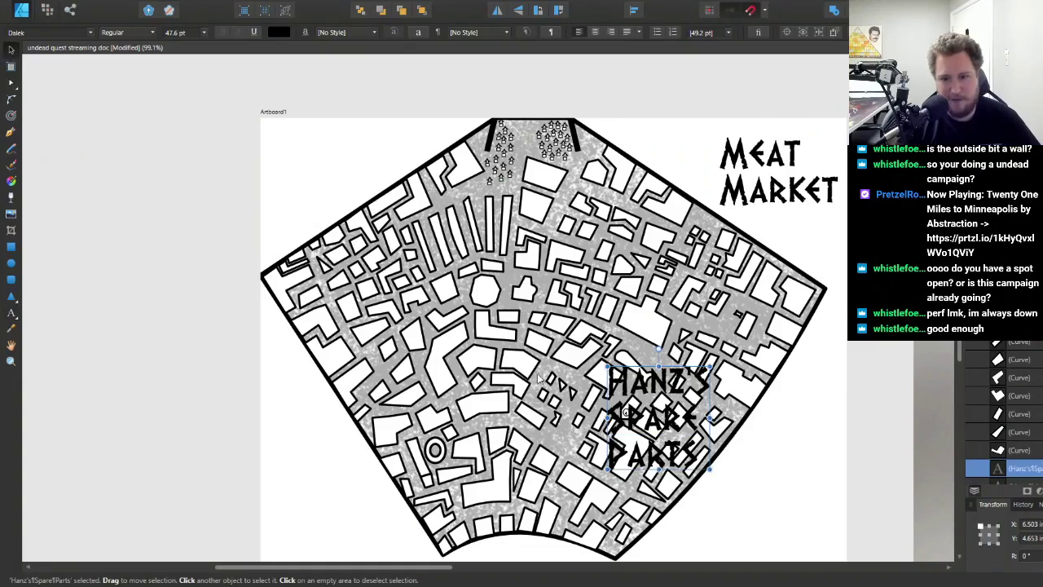
{"action": "scroll", "coordinate": [673, 459], "scroll_direction": "up", "scroll_amount": 3}
{"action": "scroll", "coordinate": [673, 459], "scroll_direction": "up", "scroll_amount": 1}
{"action": "left_click_drag", "start_coordinate": [635, 367], "coordinate": [635, 448]}
{"action": "scroll", "coordinate": [775, 472], "scroll_direction": "up", "scroll_amount": 1}
{"action": "left_click_drag", "start_coordinate": [777, 472], "coordinate": [645, 309]}
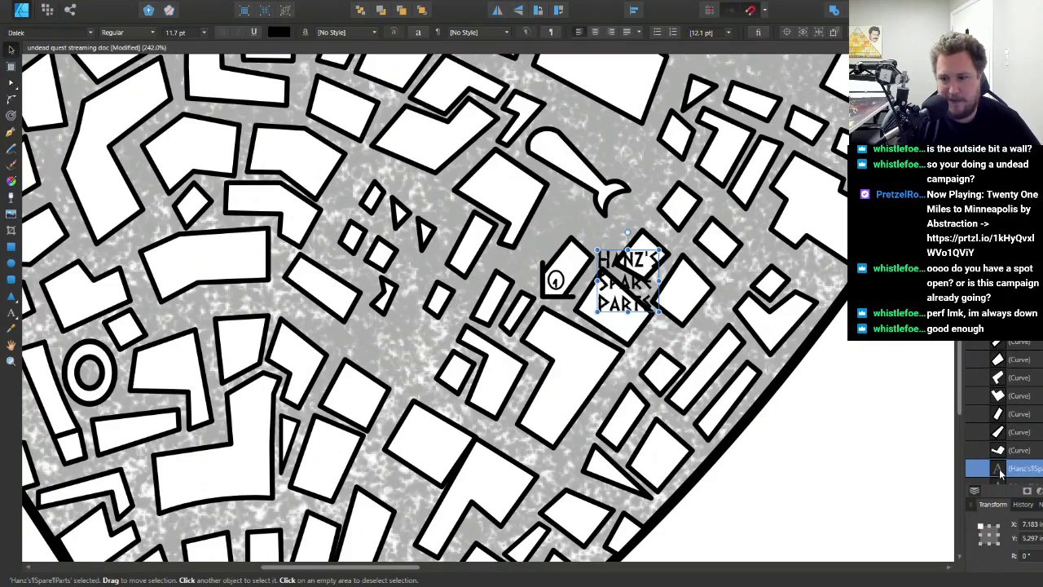
- Bring the label to the front and enlarge its outer glow radius
{"action": "left_click", "coordinate": [421, 9]}
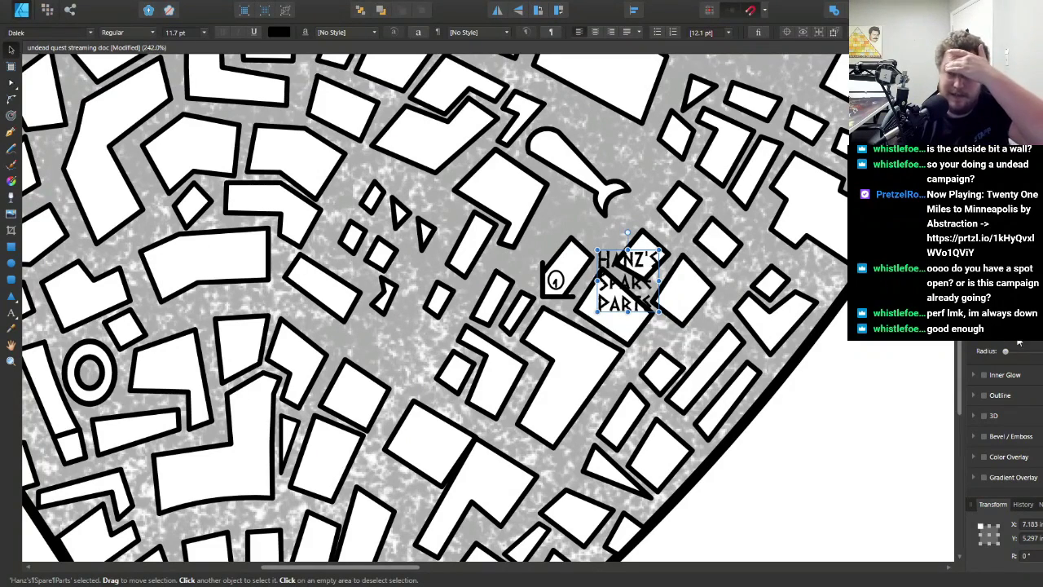
{"action": "left_click_drag", "start_coordinate": [1005, 361], "coordinate": [1032, 358]}
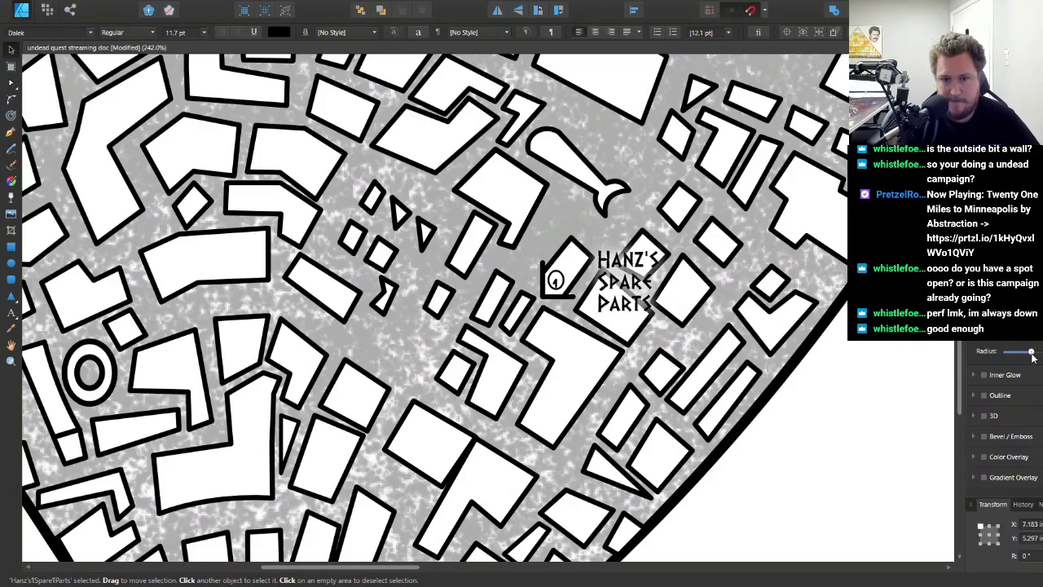
{"action": "scroll", "coordinate": [632, 301], "scroll_direction": "down", "scroll_amount": 5}
{"action": "scroll", "coordinate": [631, 301], "scroll_direction": "up", "scroll_amount": 8}
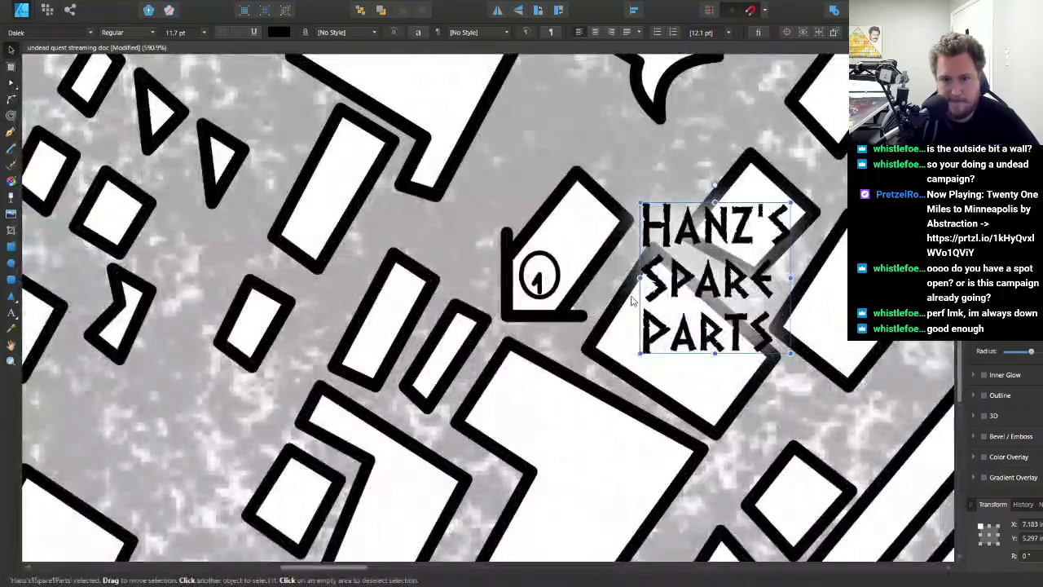
- Select the HANZ'S SPARE PARTS label and slightly reduce its glow
{"action": "scroll", "coordinate": [632, 301], "scroll_direction": "down", "scroll_amount": 2}
{"action": "left_click", "coordinate": [666, 280]}
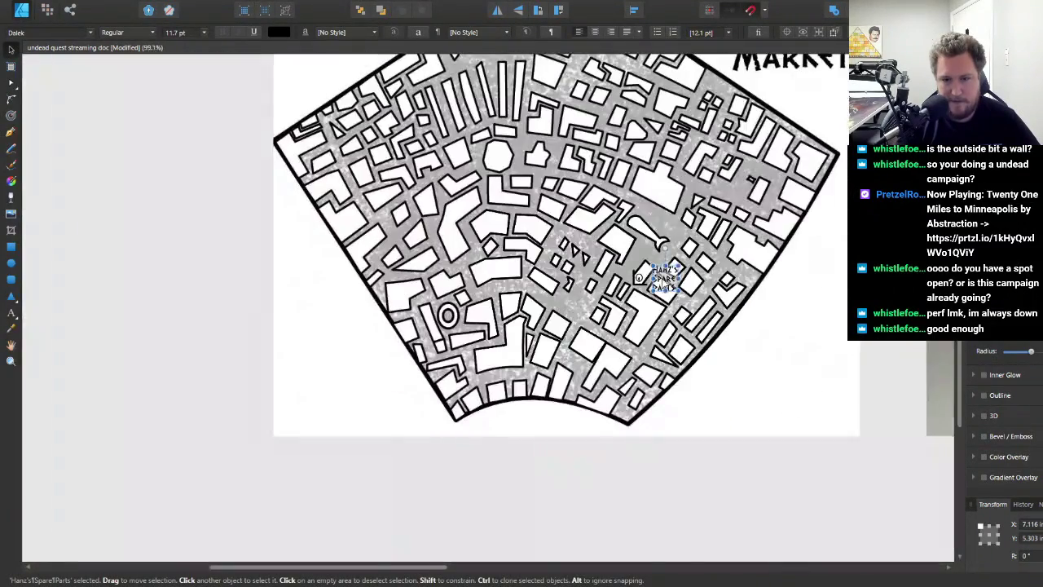
{"action": "key", "text": "ctrl+d"}
{"action": "left_click_drag", "start_coordinate": [1041, 352], "coordinate": [1032, 355]}
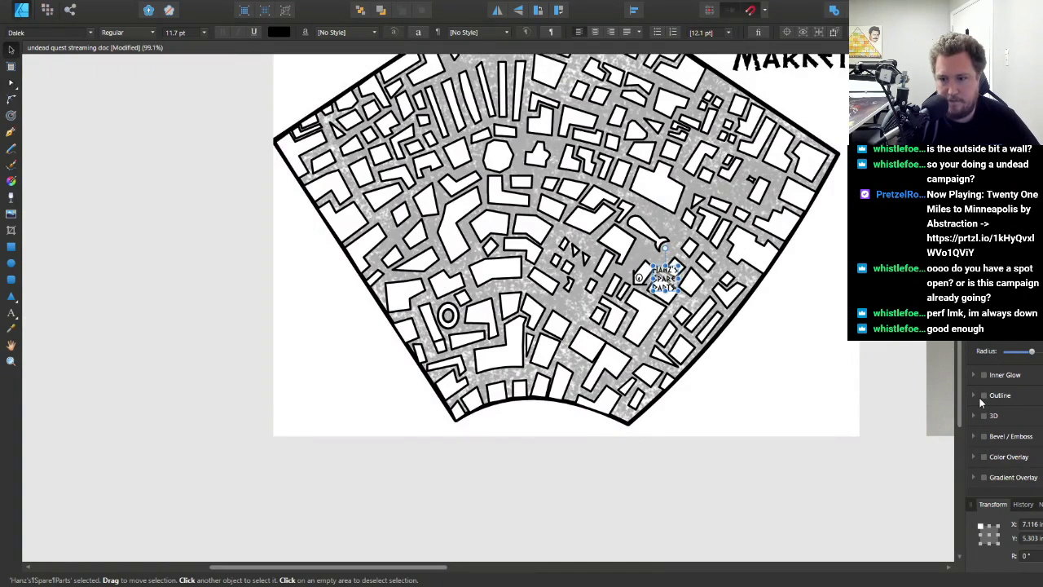
- Try a thicker white Outline effect on the label, then switch the outline off again
{"action": "left_click", "coordinate": [983, 395]}
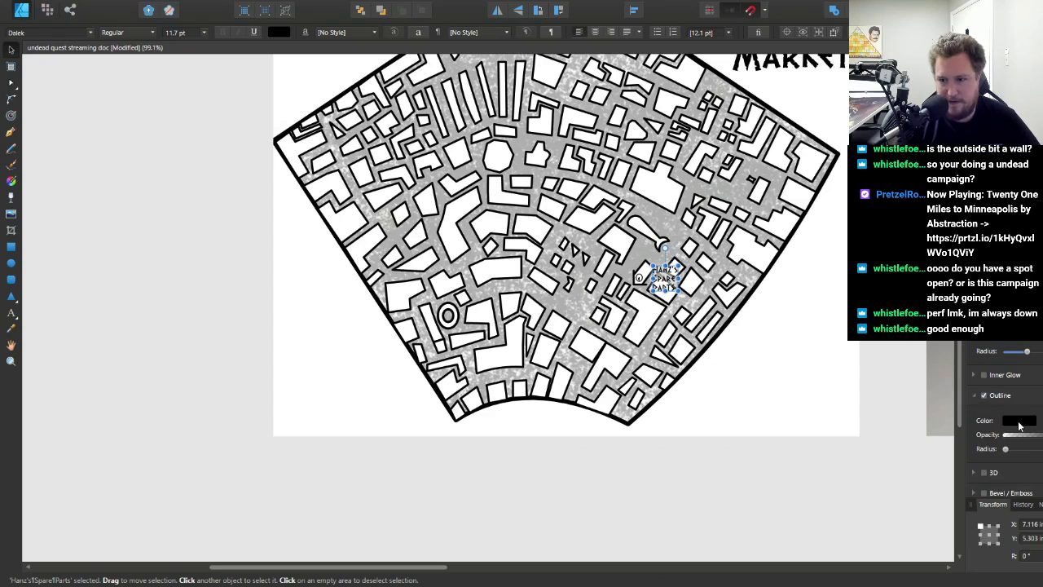
{"action": "left_click", "coordinate": [1025, 419]}
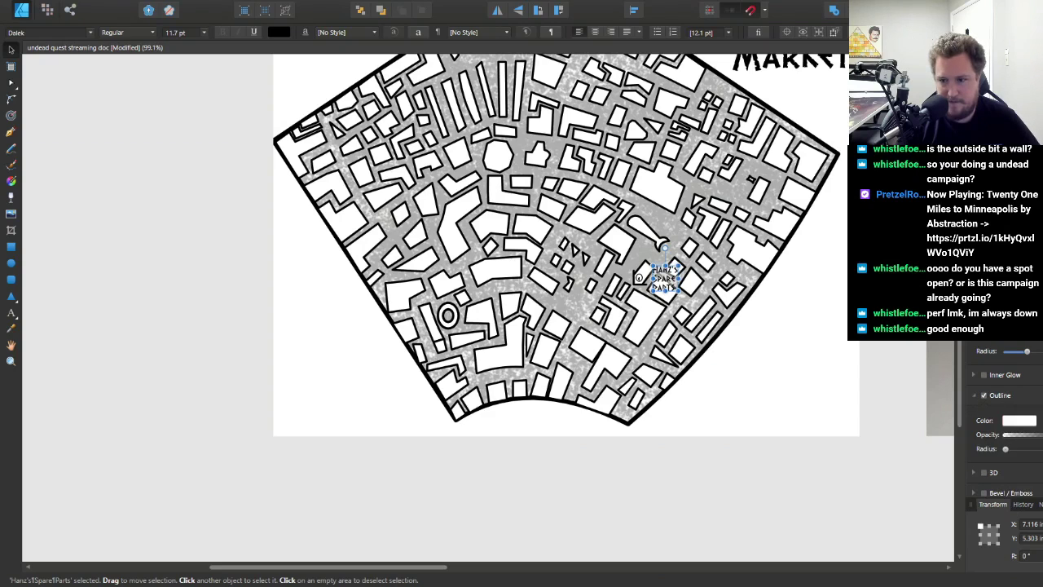
{"action": "left_click_drag", "start_coordinate": [1006, 449], "coordinate": [1019, 454]}
{"action": "scroll", "coordinate": [681, 285], "scroll_direction": "up", "scroll_amount": 5}
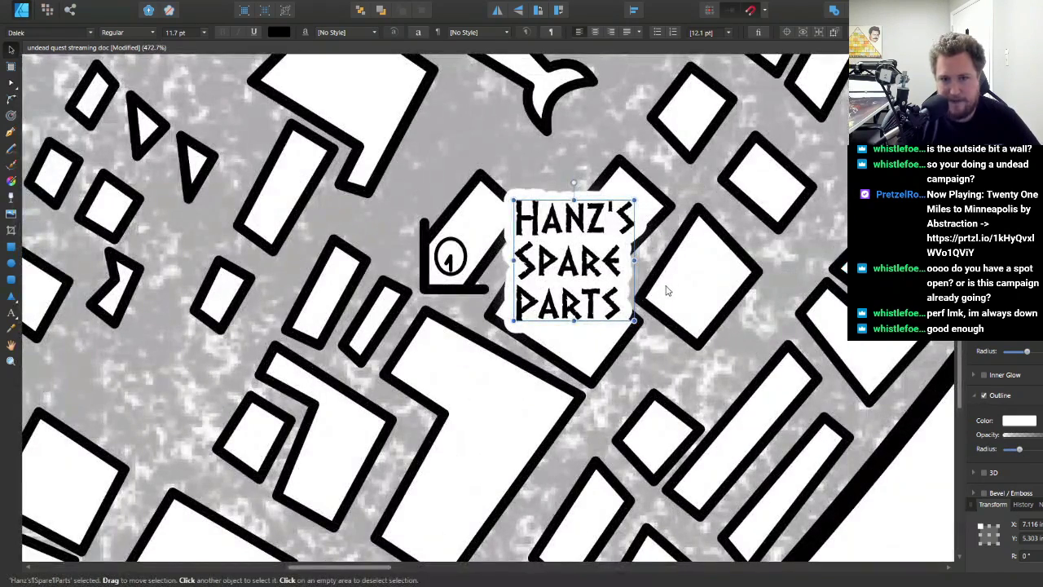
{"action": "scroll", "coordinate": [655, 302], "scroll_direction": "down", "scroll_amount": 5}
{"action": "scroll", "coordinate": [655, 300], "scroll_direction": "up", "scroll_amount": 6}
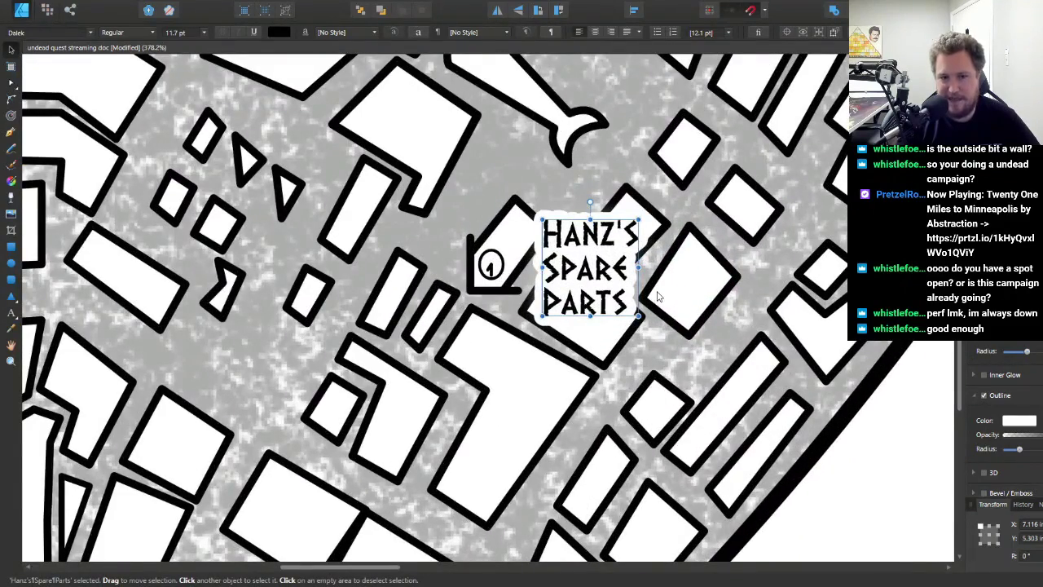
{"action": "scroll", "coordinate": [658, 298], "scroll_direction": "down", "scroll_amount": 2}
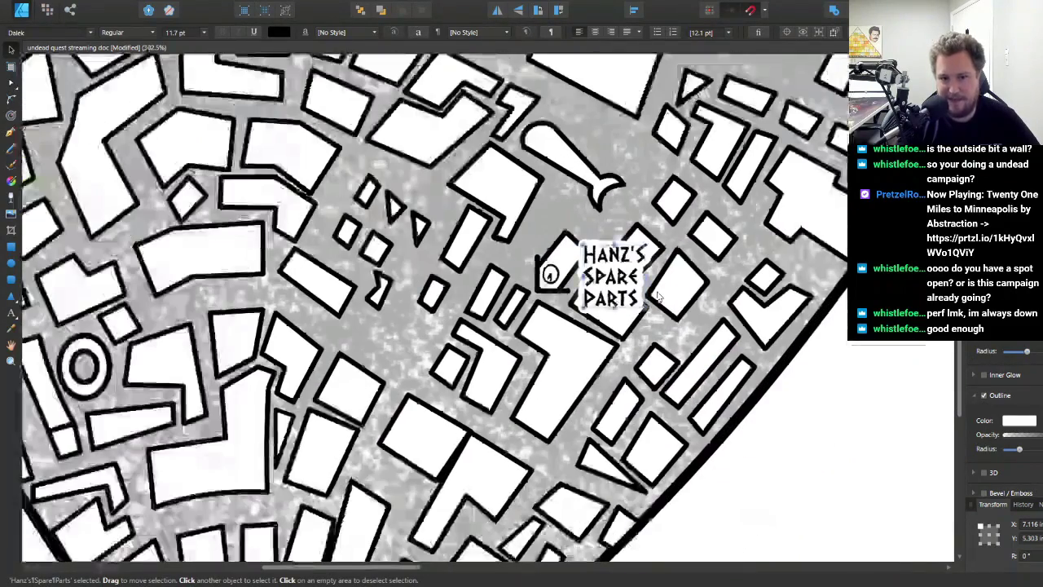
{"action": "left_click", "coordinate": [984, 396]}
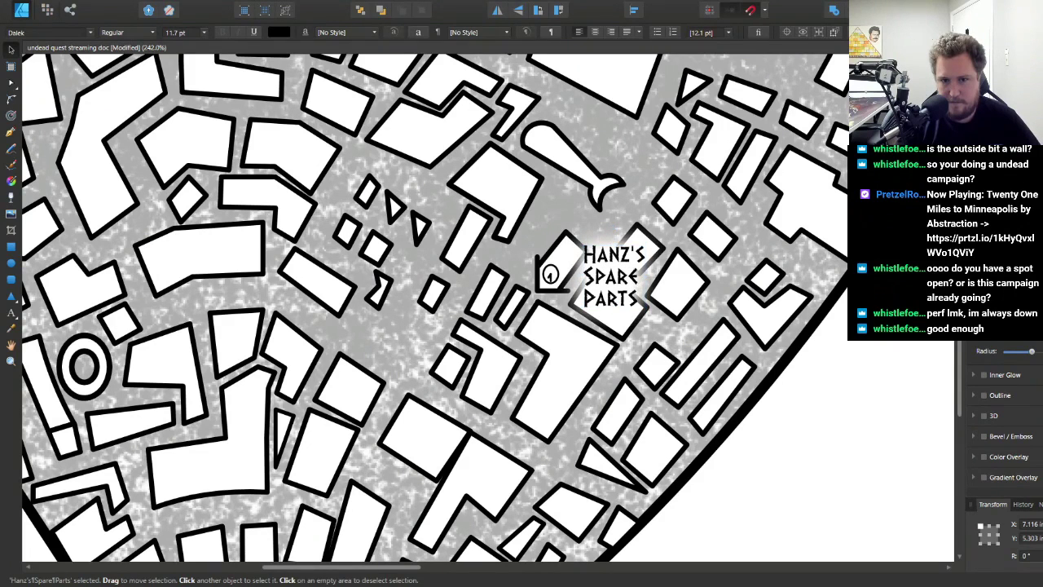
{"action": "scroll", "coordinate": [677, 446], "scroll_direction": "down", "scroll_amount": 5}
{"action": "scroll", "coordinate": [677, 446], "scroll_direction": "up", "scroll_amount": 2}
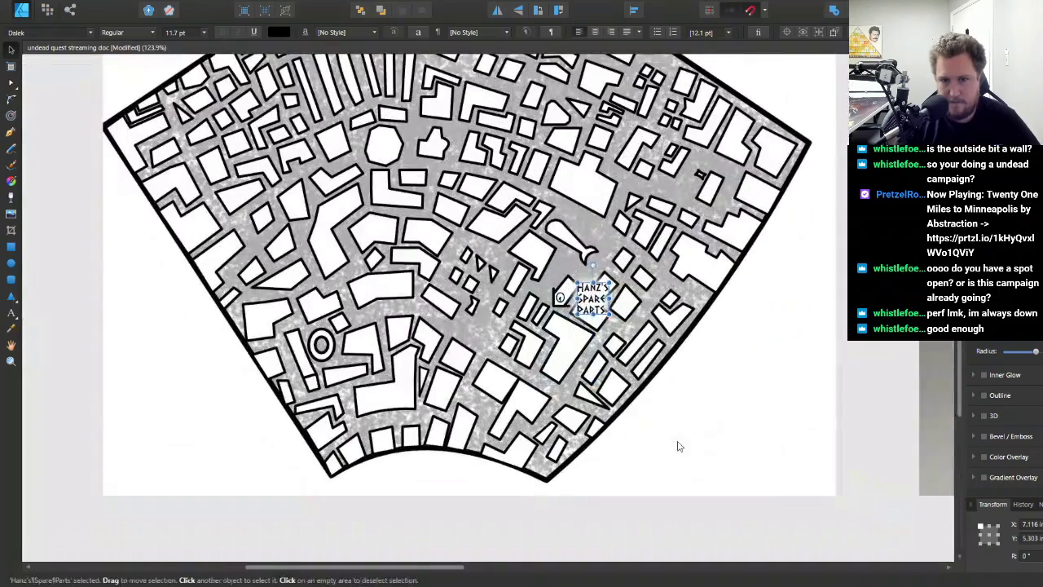
{"action": "scroll", "coordinate": [583, 303], "scroll_direction": "up", "scroll_amount": 3}
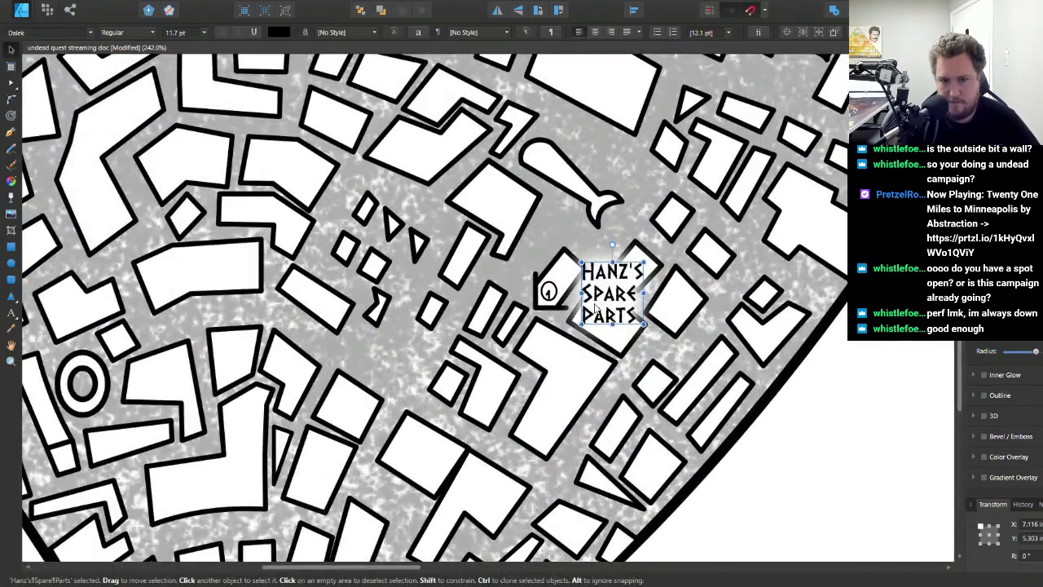
{"action": "scroll", "coordinate": [596, 308], "scroll_direction": "up", "scroll_amount": 2}
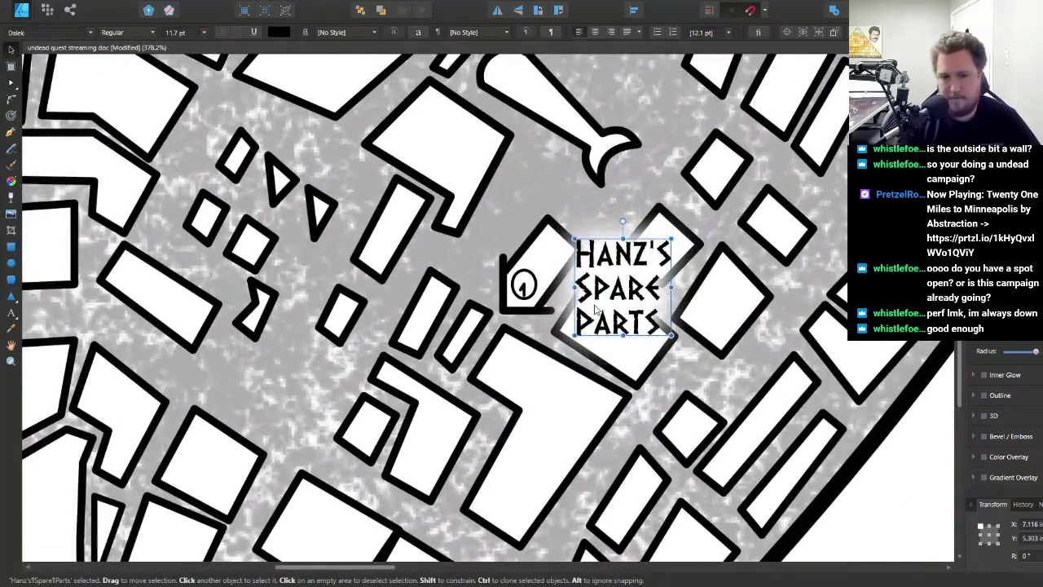
{"action": "scroll", "coordinate": [596, 308], "scroll_direction": "down", "scroll_amount": 5}
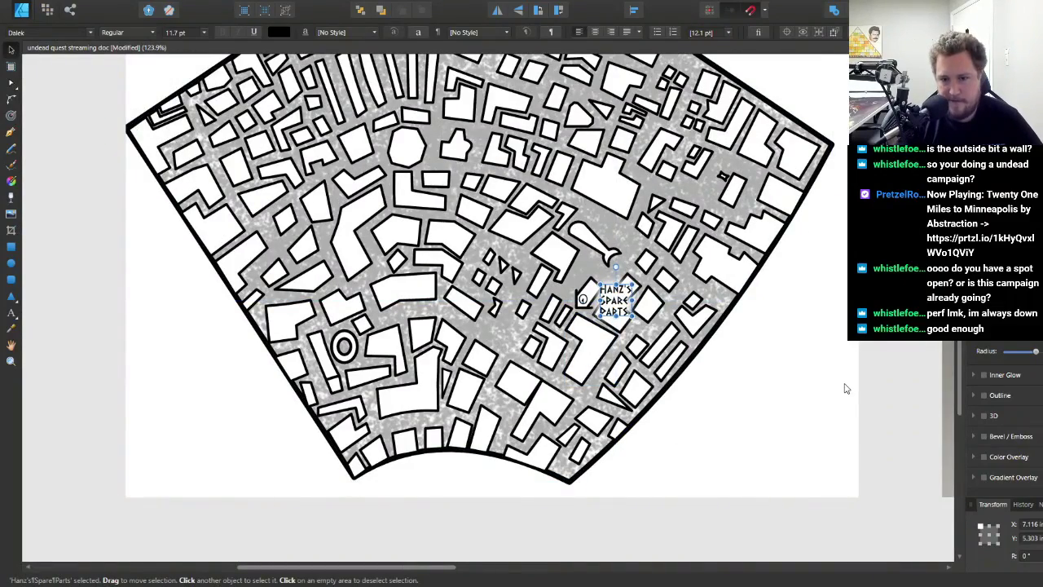
{"action": "scroll", "coordinate": [561, 351], "scroll_direction": "up", "scroll_amount": 2}
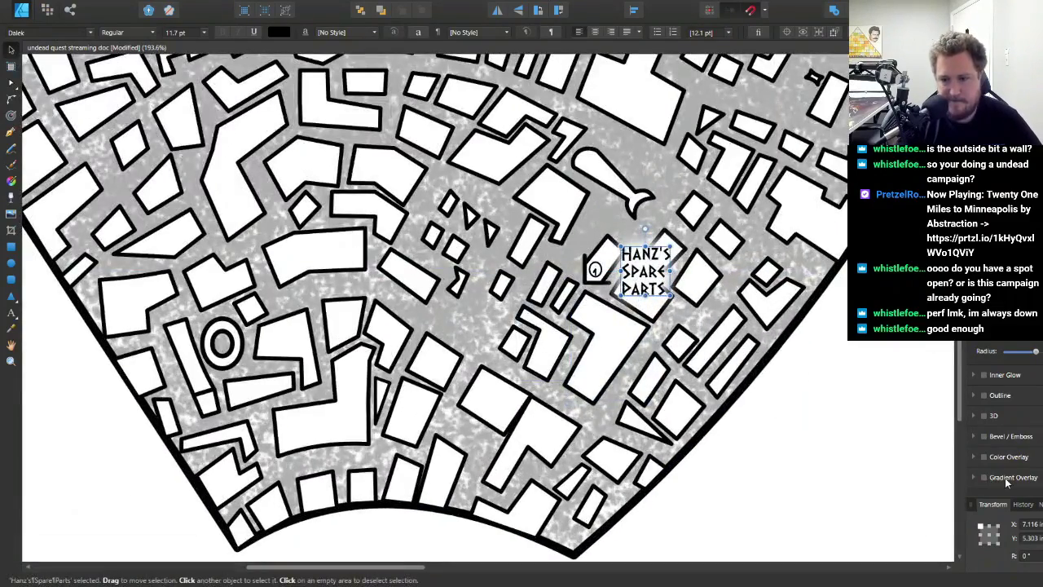
{"action": "scroll", "coordinate": [693, 338], "scroll_direction": "up", "scroll_amount": 3}
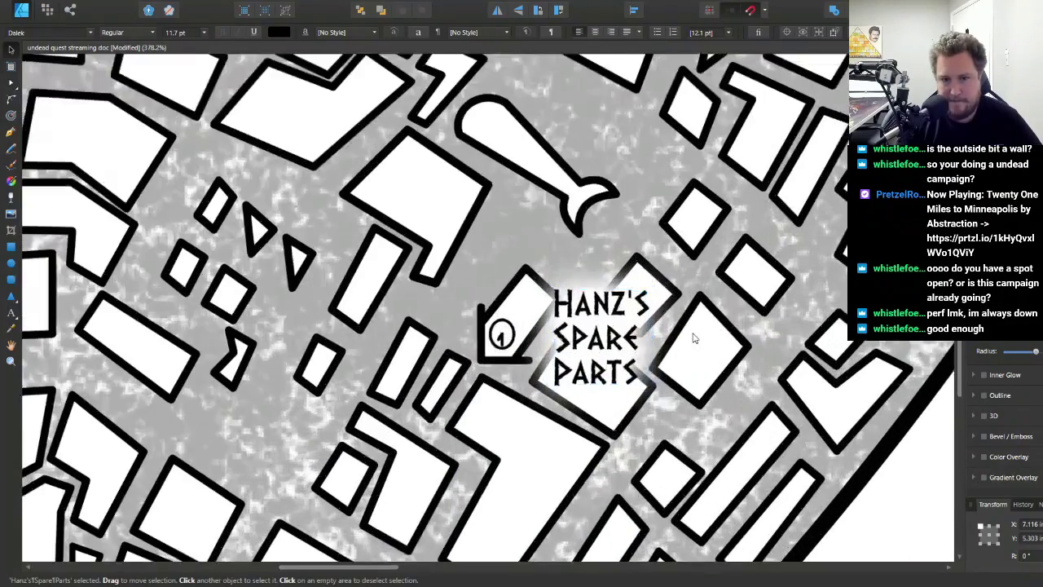
{"action": "scroll", "coordinate": [694, 339], "scroll_direction": "down", "scroll_amount": 5}
{"action": "left_click", "coordinate": [774, 416]}
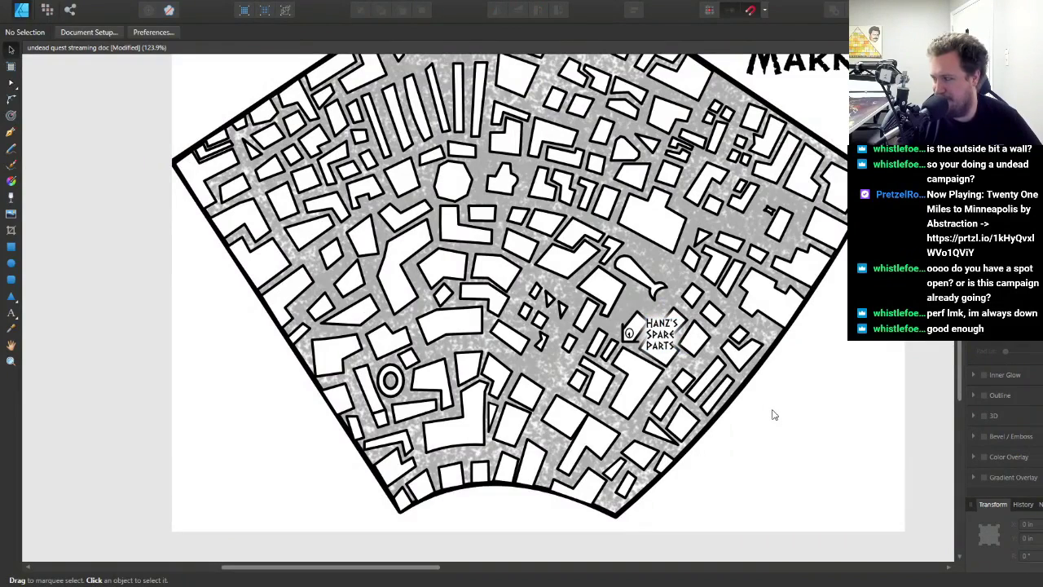
{"action": "scroll", "coordinate": [655, 343], "scroll_direction": "up", "scroll_amount": 3}
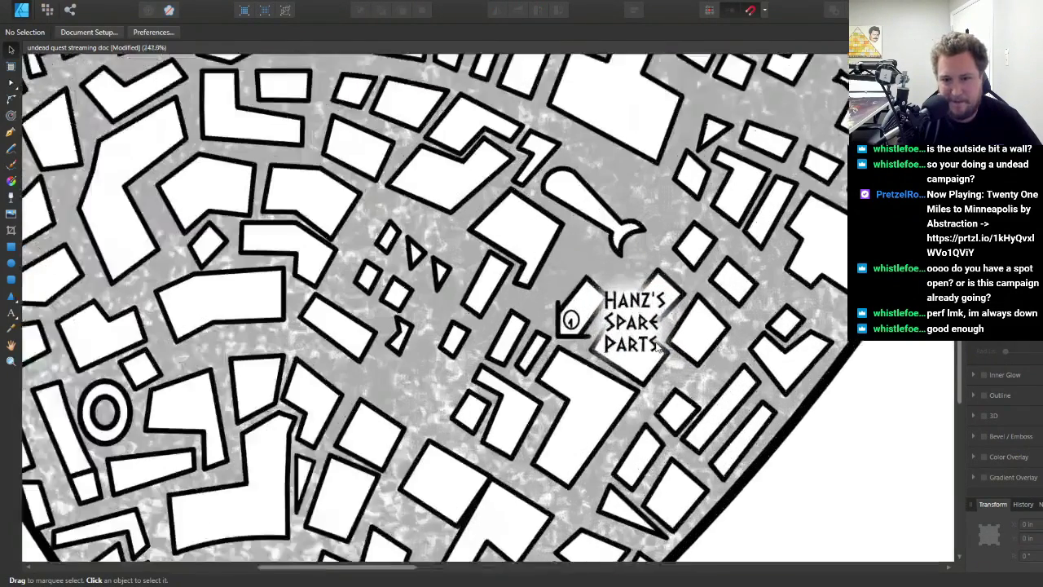
{"action": "scroll", "coordinate": [655, 344], "scroll_direction": "up", "scroll_amount": 1}
{"action": "left_click", "coordinate": [653, 344]}
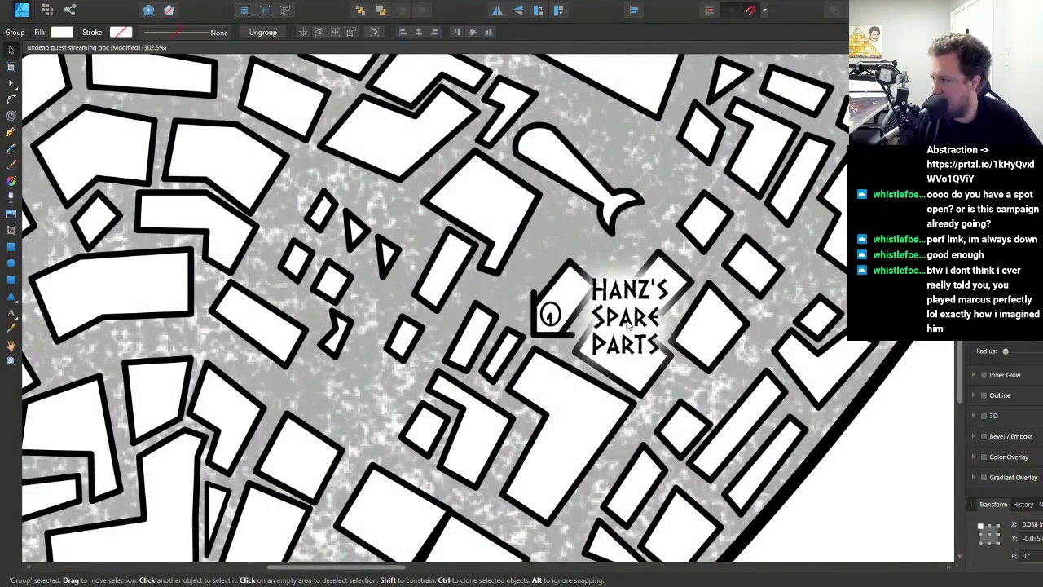
{"action": "scroll", "coordinate": [628, 324], "scroll_direction": "up", "scroll_amount": 3}
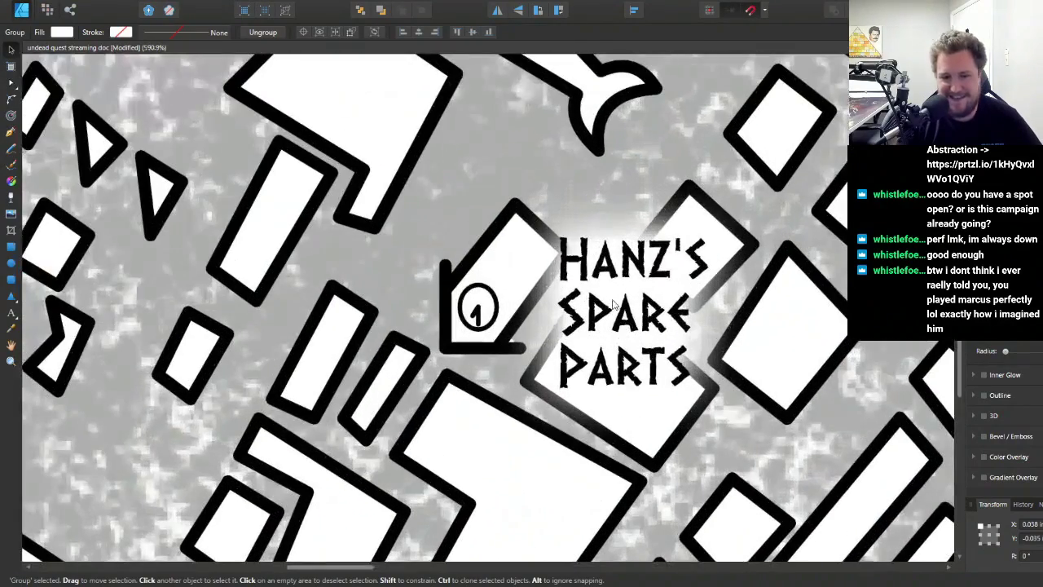
{"action": "scroll", "coordinate": [624, 316], "scroll_direction": "down", "scroll_amount": 7}
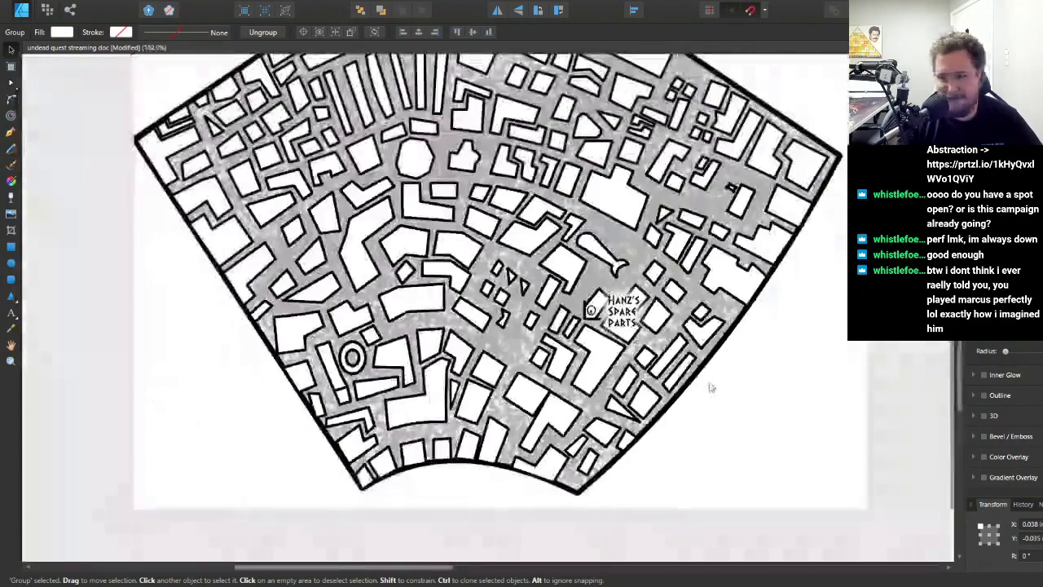
{"action": "left_click_drag", "start_coordinate": [630, 320], "coordinate": [632, 323]}
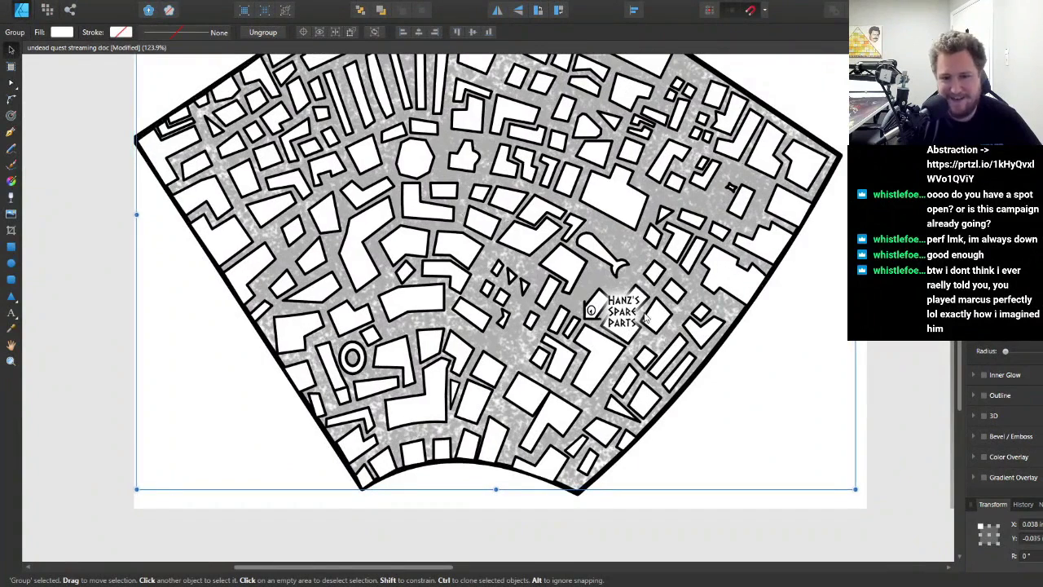
{"action": "left_click", "coordinate": [912, 388]}
{"action": "double_click", "coordinate": [625, 313]}
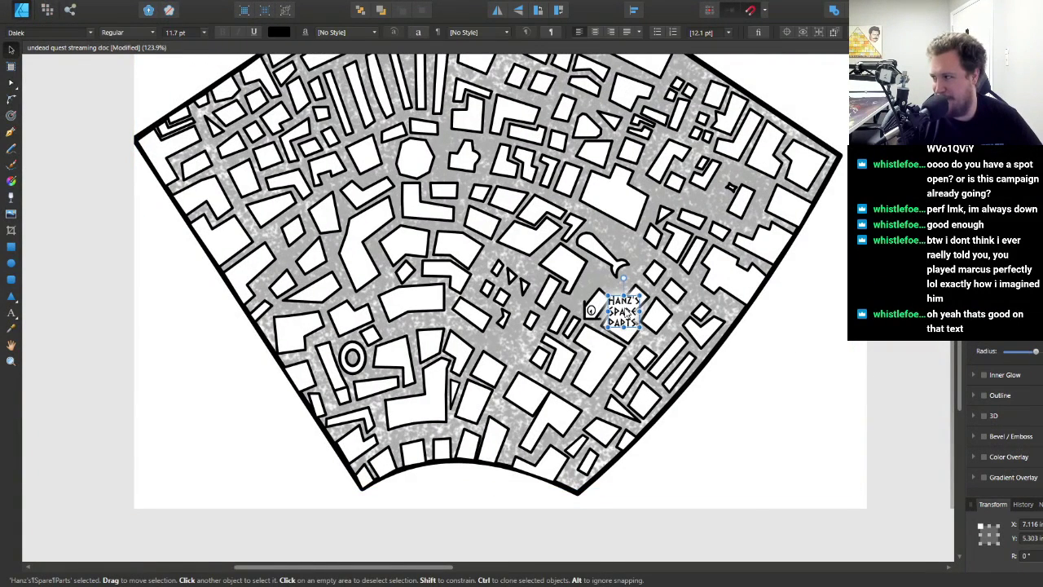
{"action": "scroll", "coordinate": [626, 314], "scroll_direction": "up", "scroll_amount": 2}
{"action": "scroll", "coordinate": [586, 326], "scroll_direction": "down", "scroll_amount": 2}
{"action": "scroll", "coordinate": [589, 326], "scroll_direction": "up", "scroll_amount": 1}
{"action": "scroll", "coordinate": [588, 326], "scroll_direction": "down", "scroll_amount": 1}
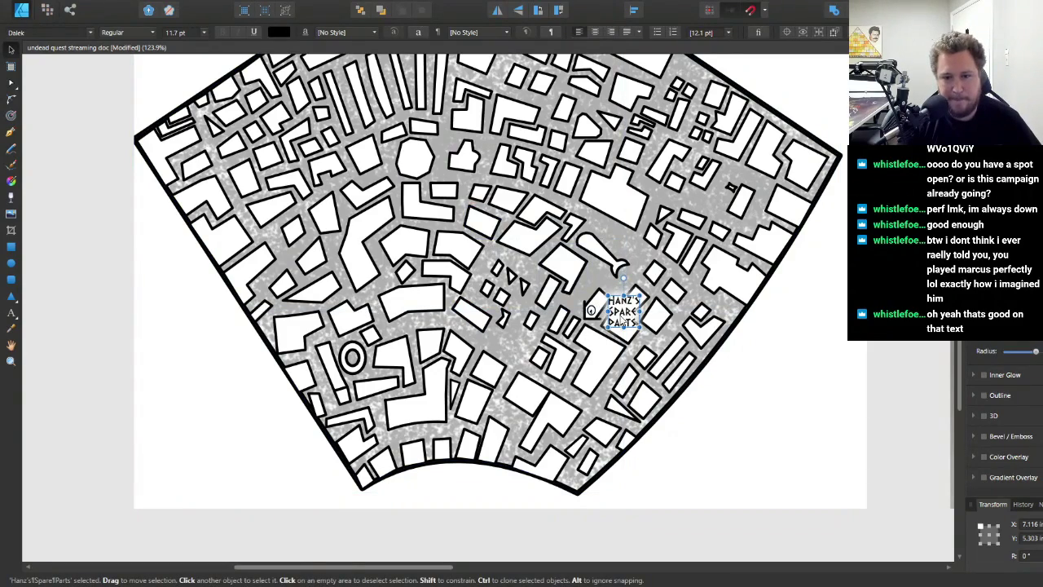
- Duplicate the HANZ'S SPARE PARTS label up beside the whale-shaped building
{"action": "left_click_drag", "start_coordinate": [627, 314], "coordinate": [616, 240]}
{"action": "scroll", "coordinate": [616, 240], "scroll_direction": "up", "scroll_amount": 6}
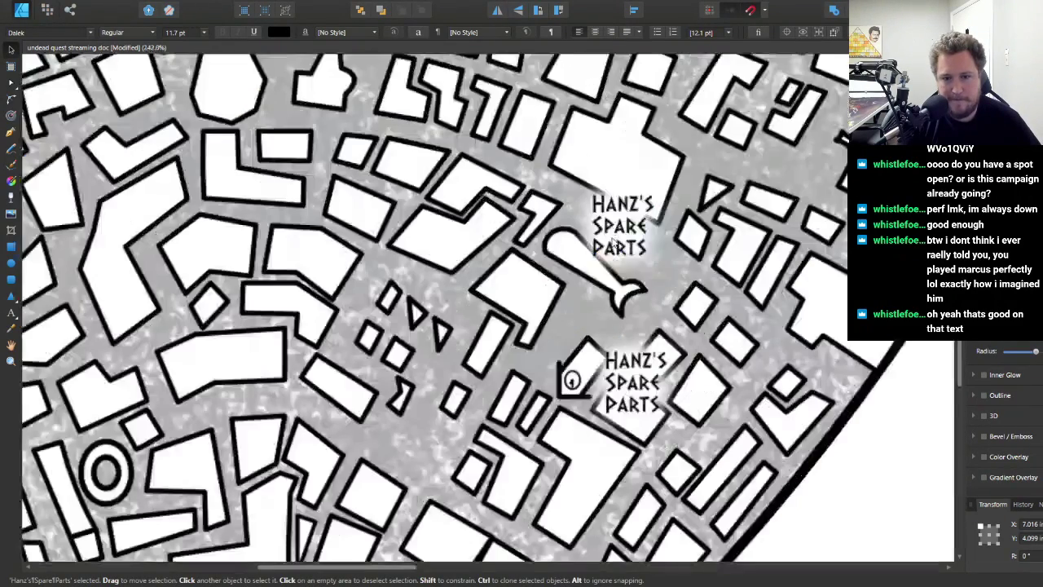
{"action": "left_click_drag", "start_coordinate": [604, 286], "coordinate": [617, 269]}
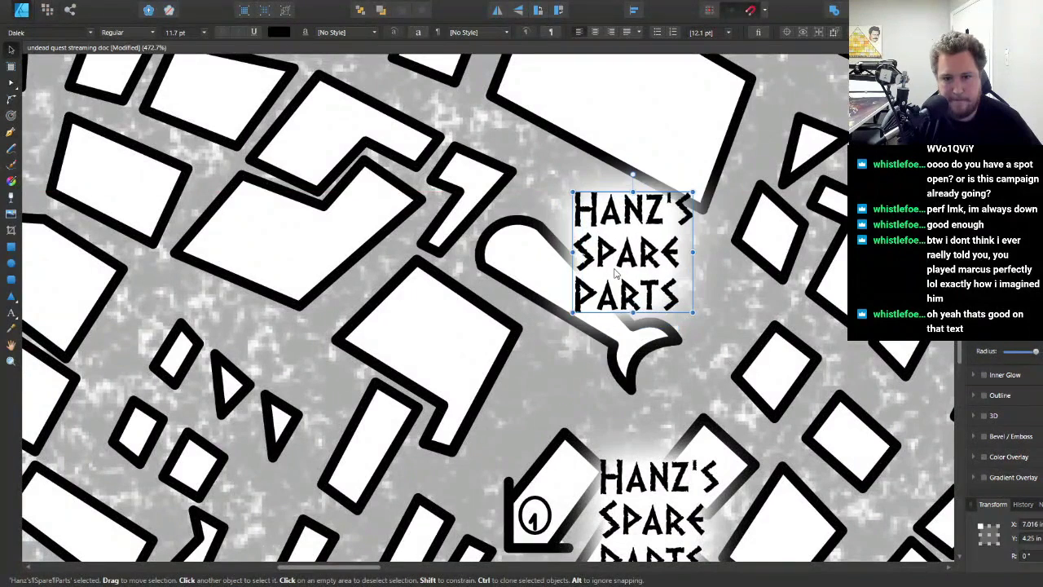
- Retype the copy as THE / BEACHED / WHALE on three lines and shift it right
{"action": "double_click", "coordinate": [616, 269]}
{"action": "key", "text": "ctrl+a"}
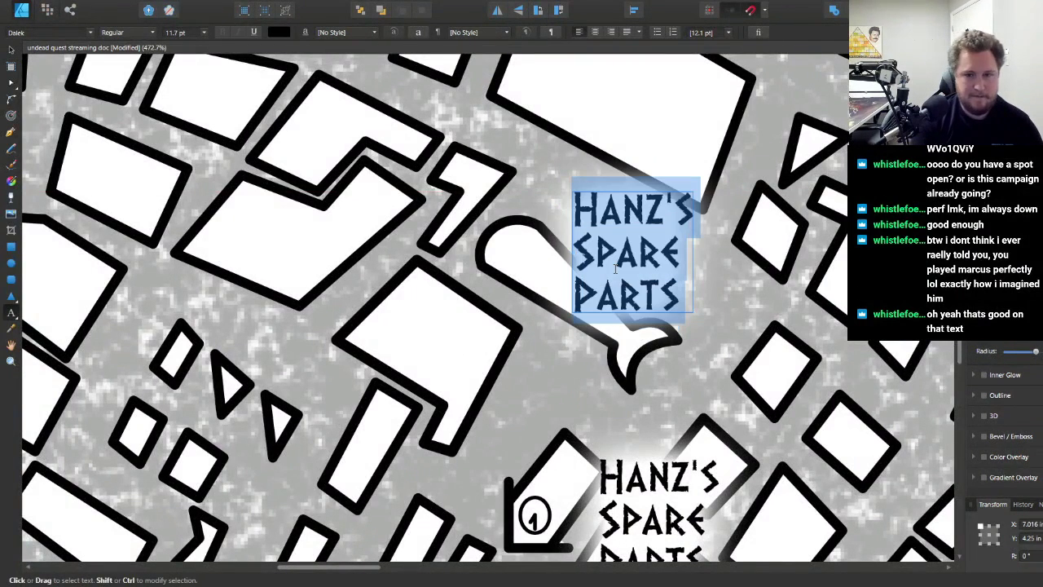
{"action": "type", "text": "THE"}
{"action": "key", "text": "Return"}
{"action": "type", "text": "BEACHED"}
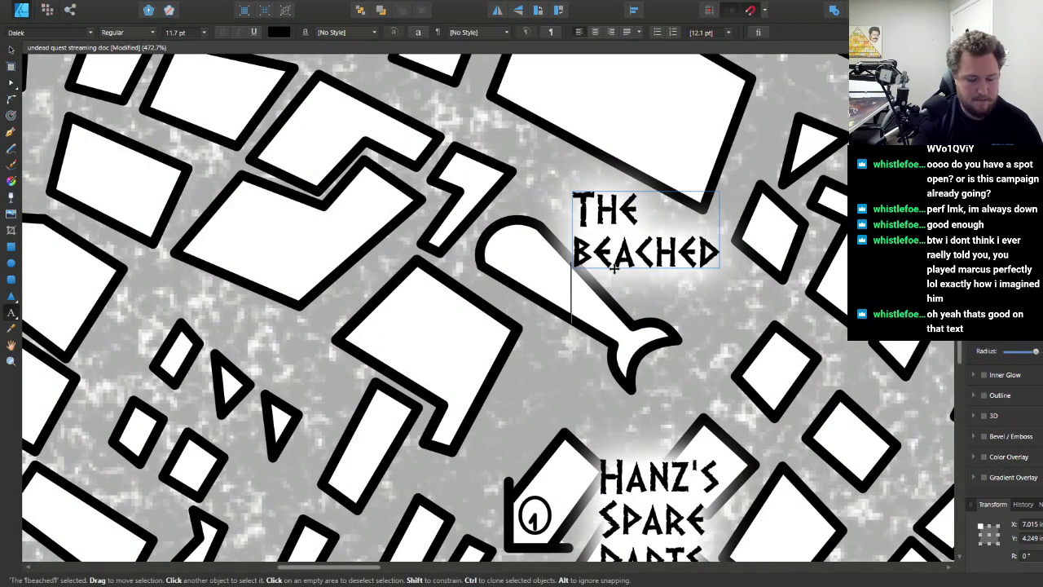
{"action": "key", "text": "Return"}
{"action": "type", "text": "WHALE"}
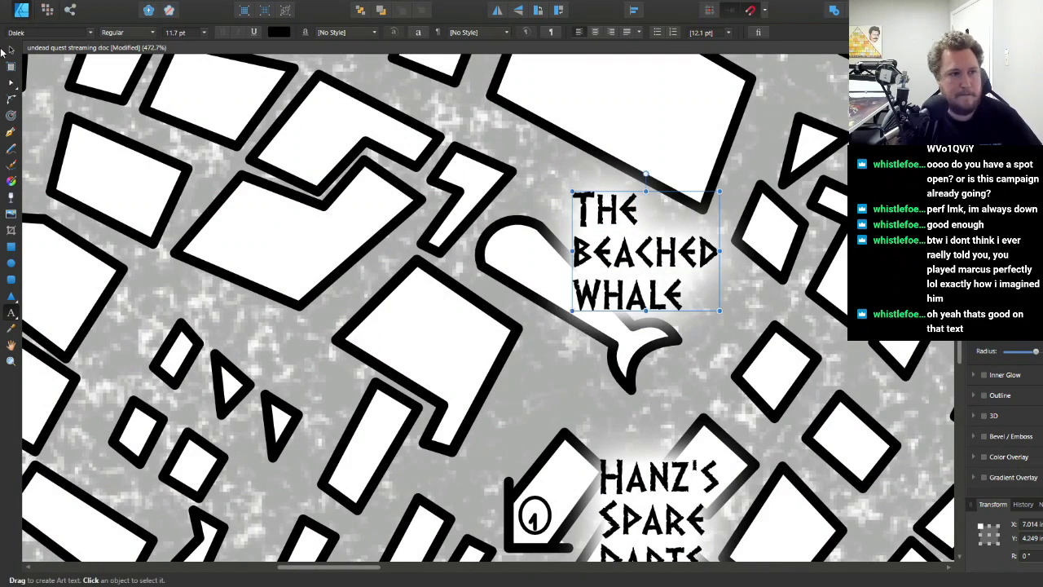
{"action": "left_click", "coordinate": [11, 49]}
{"action": "left_click_drag", "start_coordinate": [627, 252], "coordinate": [665, 255]}
{"action": "scroll", "coordinate": [654, 255], "scroll_direction": "down", "scroll_amount": 5}
{"action": "scroll", "coordinate": [665, 255], "scroll_direction": "up", "scroll_amount": 2}
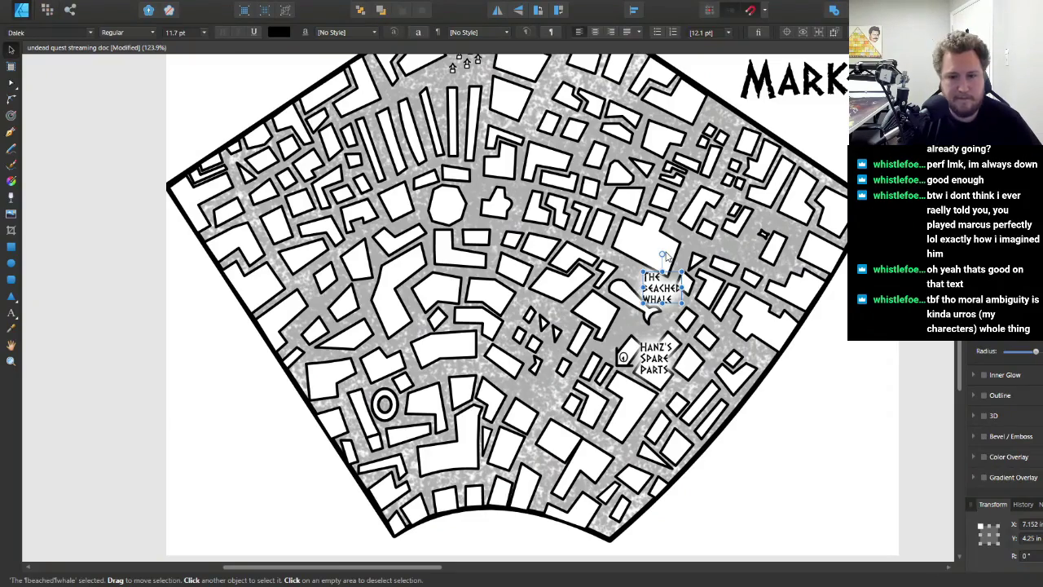
- Copy THE BEACHED WHALE label up to the stall icons at the top of the map
{"action": "scroll", "coordinate": [575, 275], "scroll_direction": "down", "scroll_amount": 3}
{"action": "scroll", "coordinate": [575, 275], "scroll_direction": "up", "scroll_amount": 3}
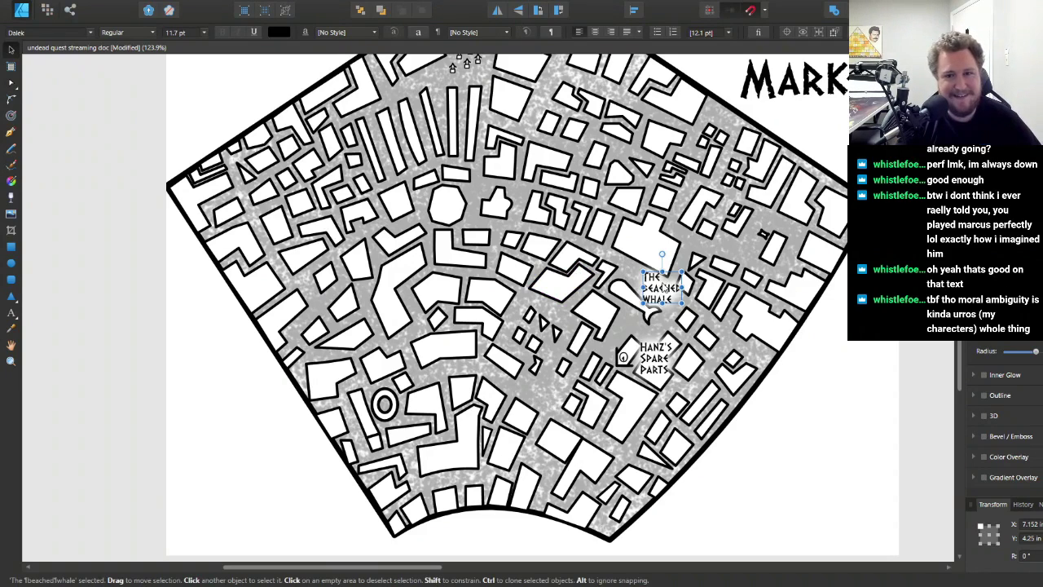
{"action": "scroll", "coordinate": [668, 287], "scroll_direction": "up", "scroll_amount": 2}
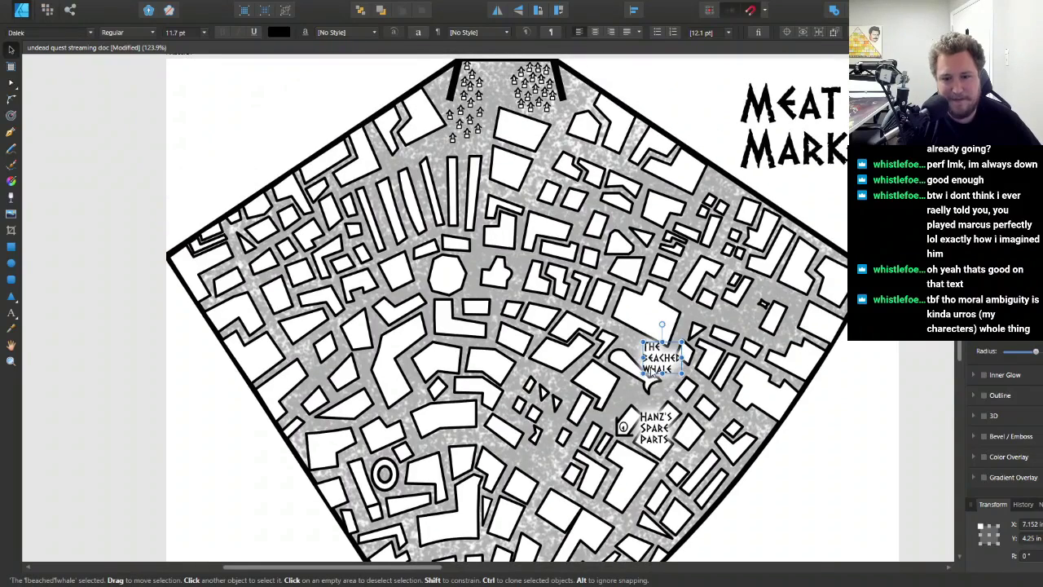
{"action": "left_click_drag", "start_coordinate": [663, 355], "coordinate": [500, 92]}
{"action": "scroll", "coordinate": [493, 87], "scroll_direction": "up", "scroll_amount": 6}
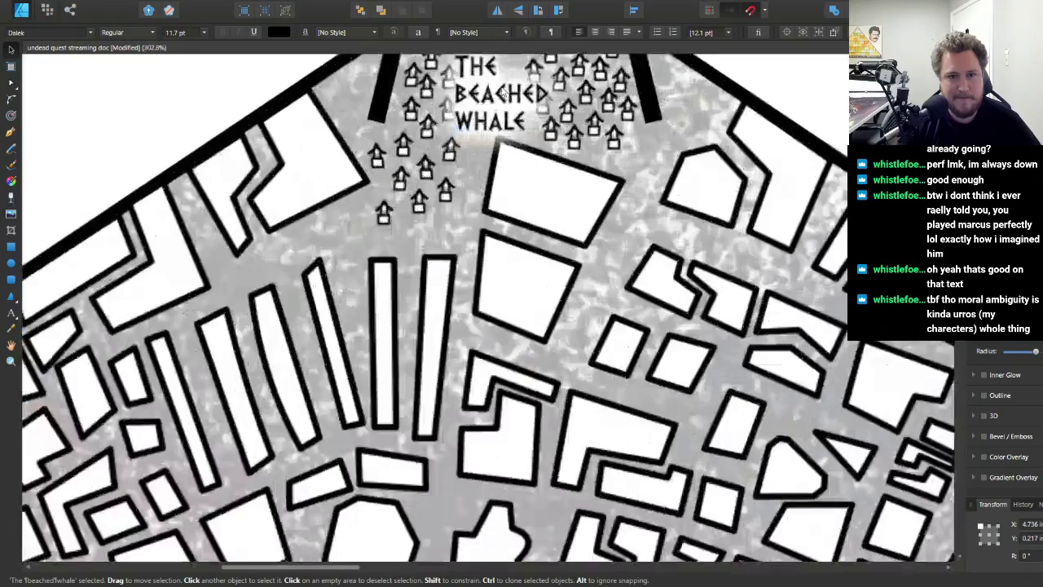
{"action": "scroll", "coordinate": [489, 310], "scroll_direction": "up", "scroll_amount": 2}
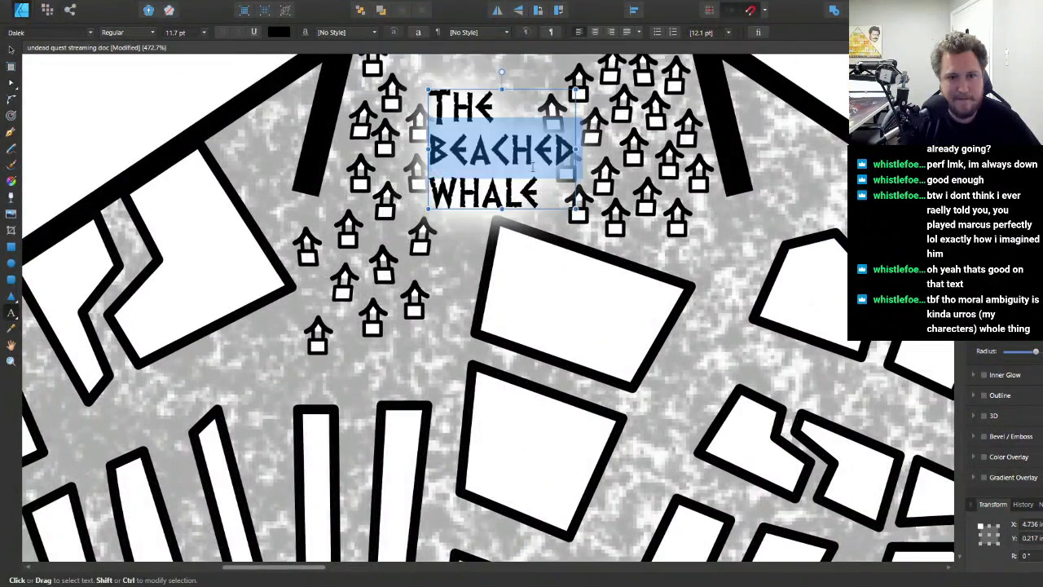
- Replace BEACHED WHALE with STALLS so the copy reads THE STALLS, then select it as an object
{"action": "left_click_drag", "start_coordinate": [539, 197], "coordinate": [430, 151]}
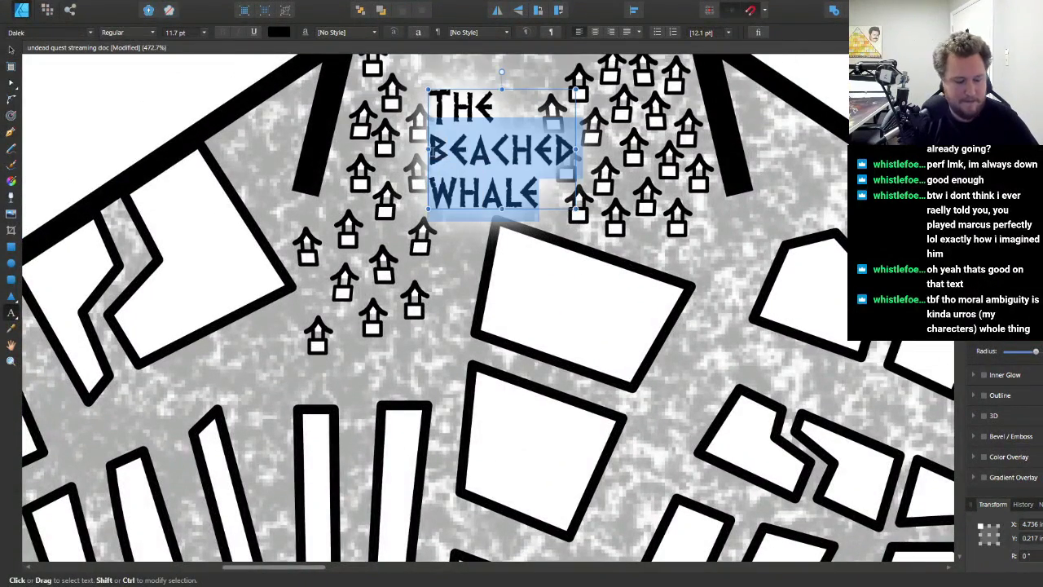
{"action": "type", "text": "STALLS"}
{"action": "key", "text": "Escape"}
{"action": "scroll", "coordinate": [481, 69], "scroll_direction": "down", "scroll_amount": 3}
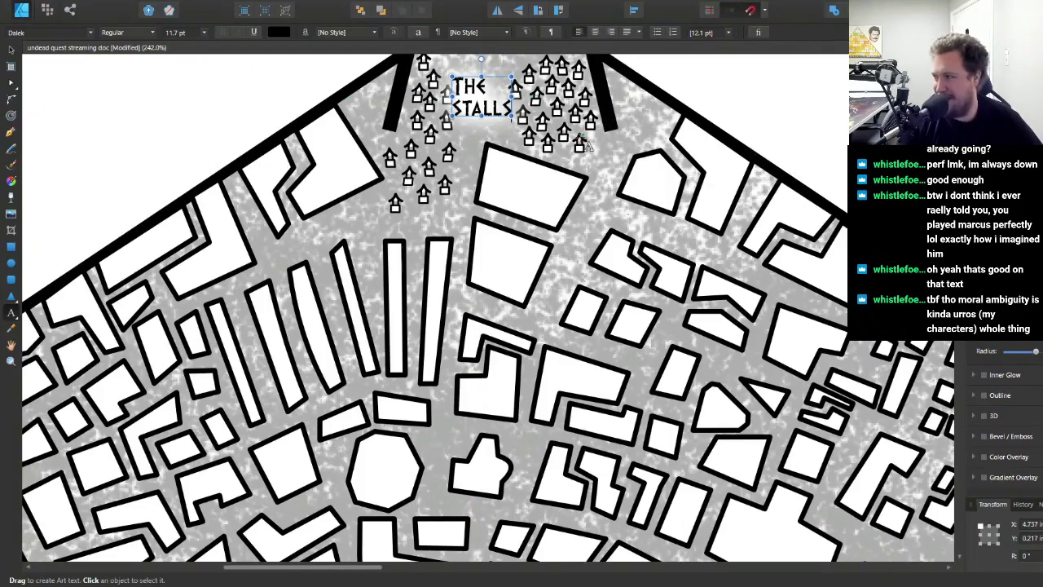
{"action": "scroll", "coordinate": [585, 147], "scroll_direction": "down", "scroll_amount": 5}
{"action": "scroll", "coordinate": [462, 171], "scroll_direction": "up", "scroll_amount": 2}
{"action": "scroll", "coordinate": [462, 171], "scroll_direction": "up", "scroll_amount": 2}
{"action": "left_click", "coordinate": [462, 106]}
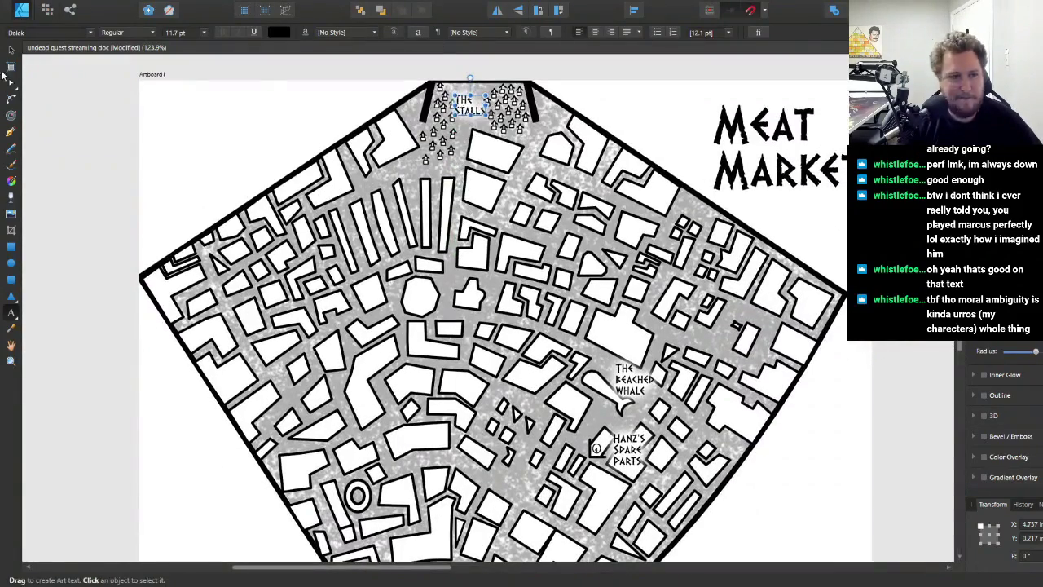
{"action": "left_click", "coordinate": [10, 49]}
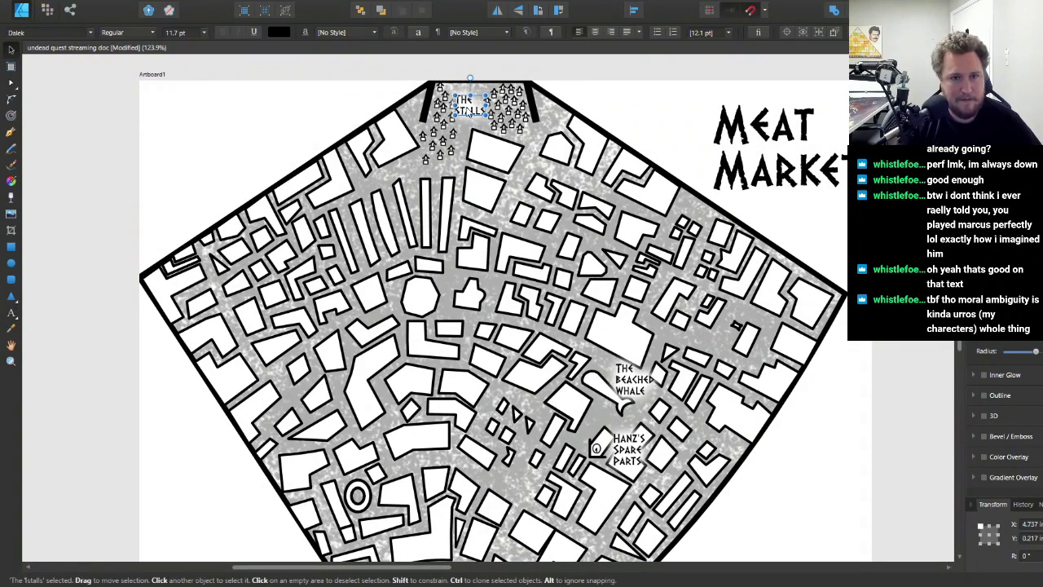
- Copy THE STALLS label down to the lower-left of the map near the western wall
{"action": "left_click_drag", "start_coordinate": [468, 112], "coordinate": [369, 503]}
{"action": "scroll", "coordinate": [399, 456], "scroll_direction": "down", "scroll_amount": 4}
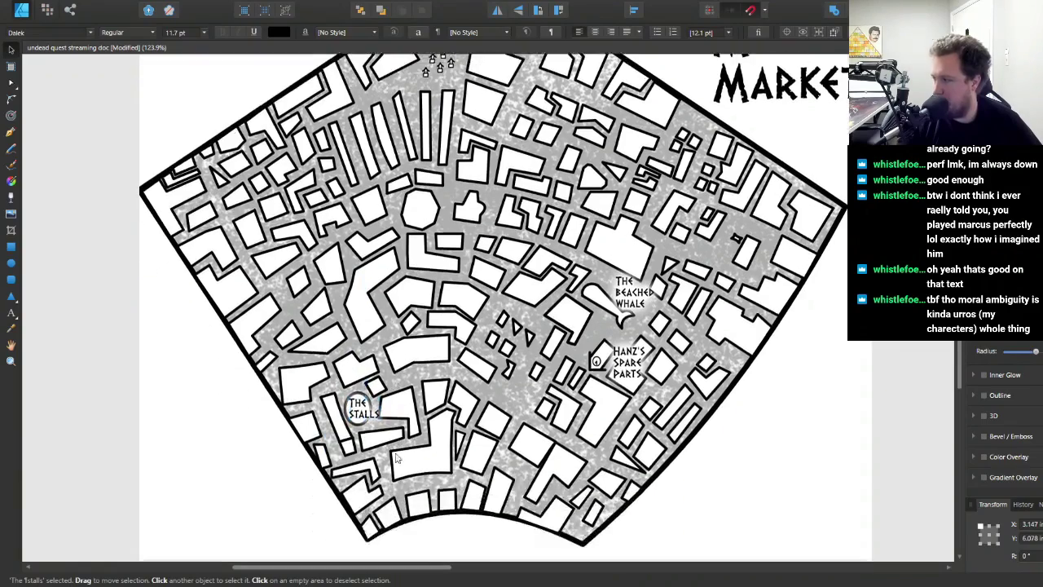
{"action": "scroll", "coordinate": [331, 388], "scroll_direction": "up", "scroll_amount": 4, "text": "ctrl"}
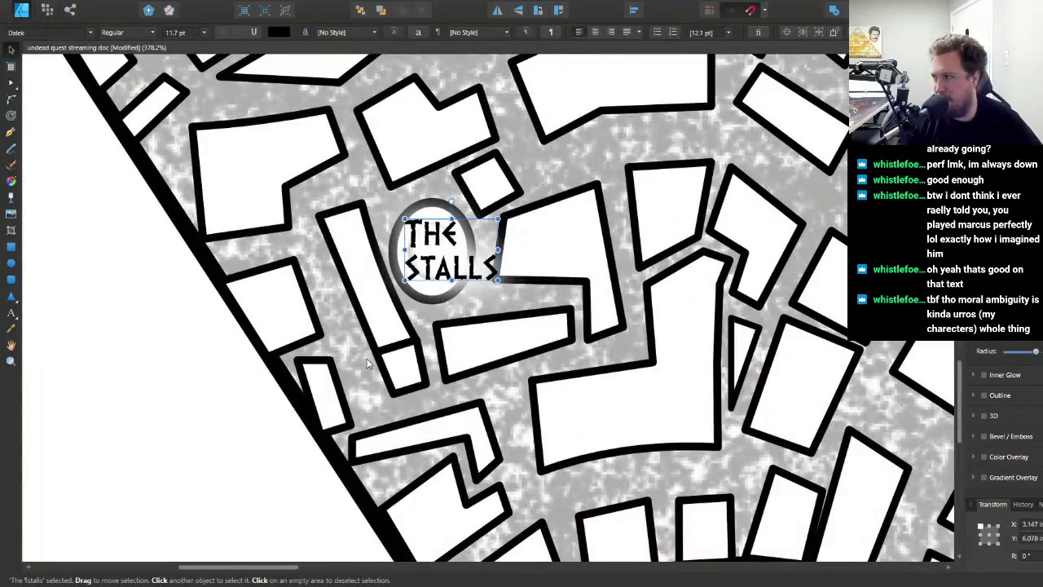
{"action": "scroll", "coordinate": [367, 360], "scroll_direction": "up", "scroll_amount": 1}
- Retype the copied label as LEX ARCANUM and shift it slightly left
{"action": "double_click", "coordinate": [440, 284]}
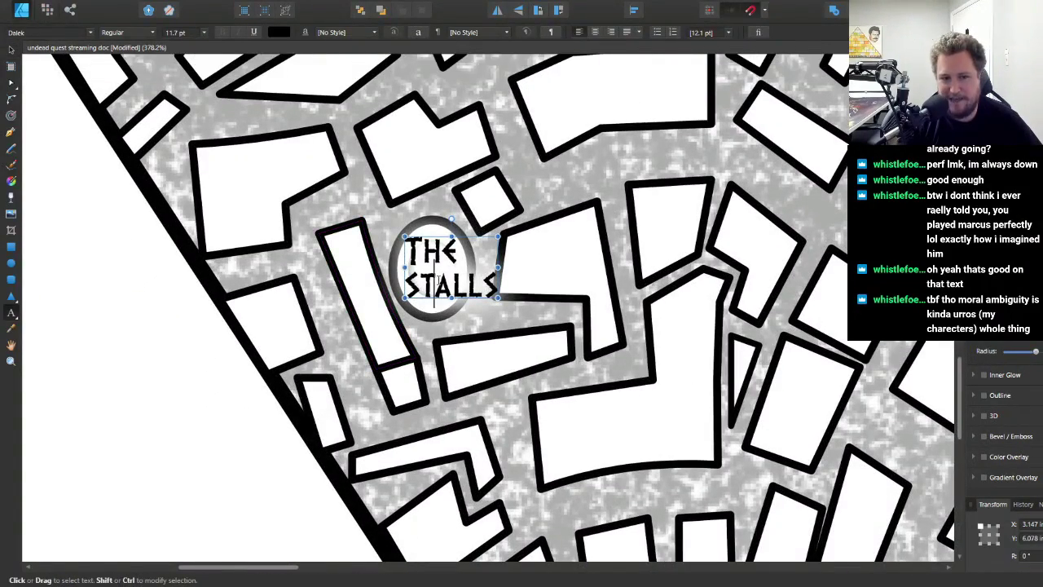
{"action": "double_click", "coordinate": [440, 281]}
{"action": "triple_click", "coordinate": [440, 281]}
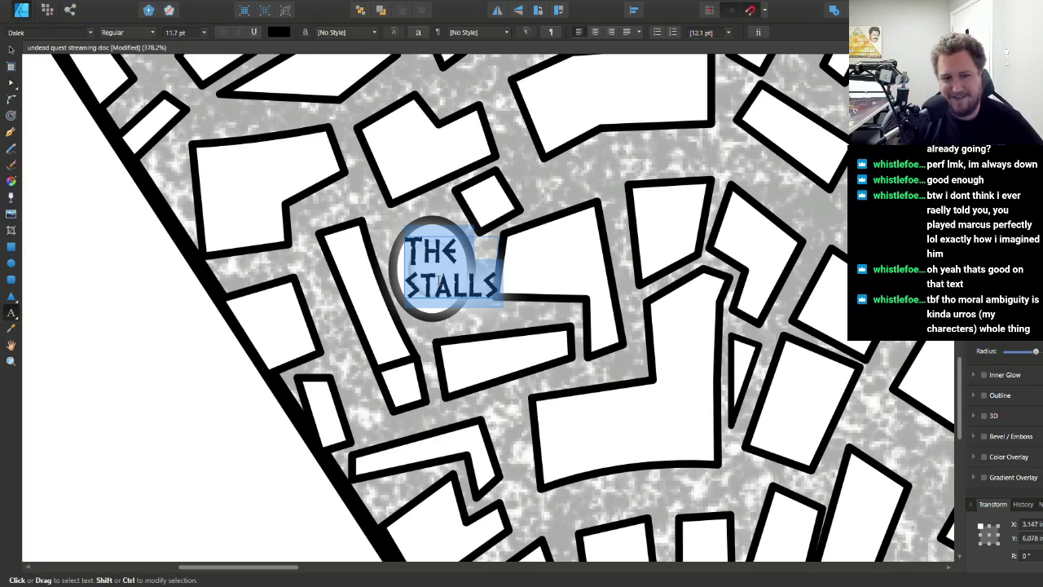
{"action": "type", "text": "LEX"}
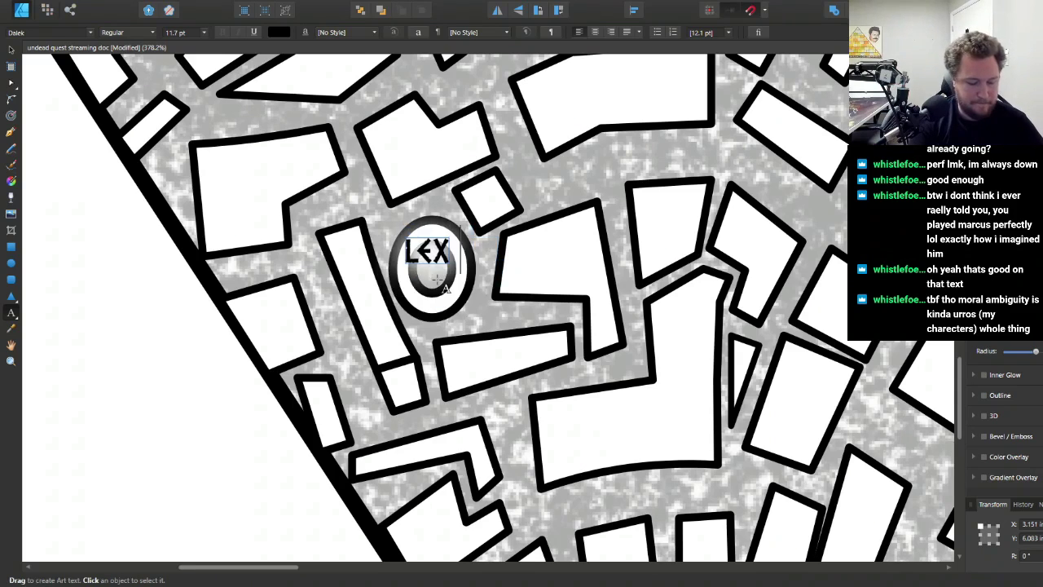
{"action": "type", "text": " ARCANUM"}
{"action": "key", "text": "Escape"}
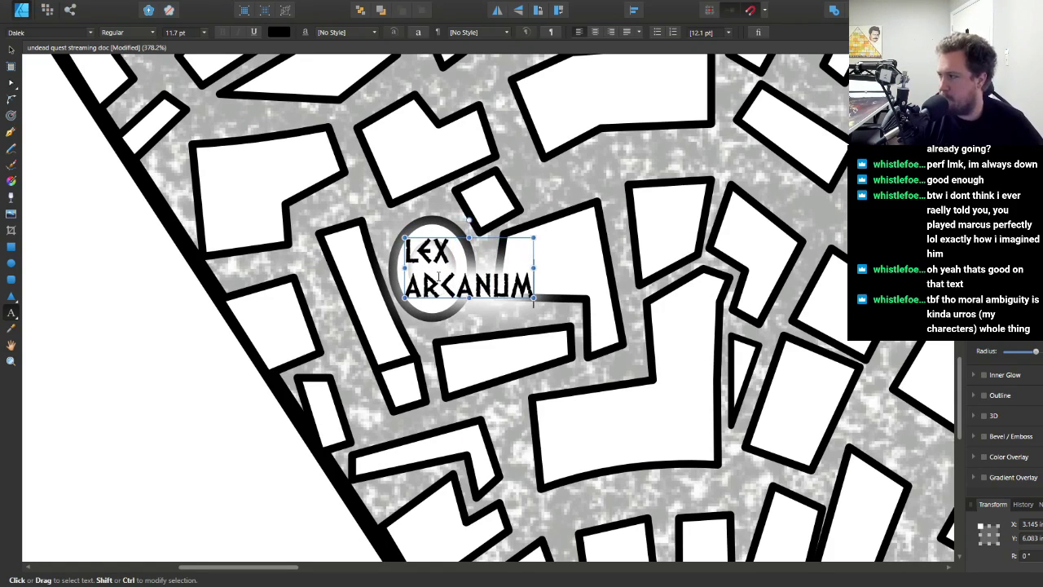
{"action": "left_click", "coordinate": [10, 49]}
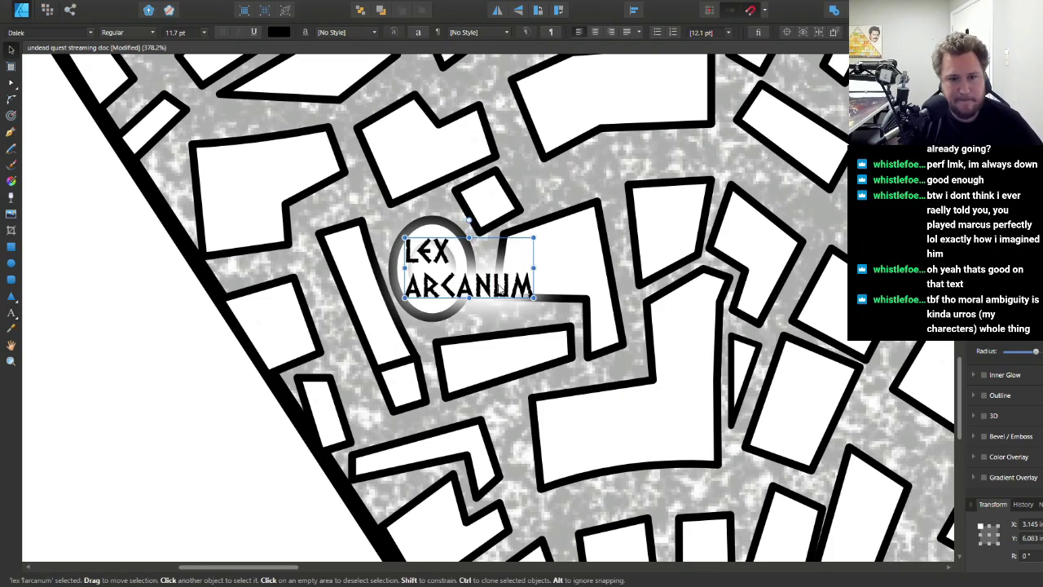
{"action": "left_click_drag", "start_coordinate": [499, 299], "coordinate": [563, 300]}
{"action": "scroll", "coordinate": [570, 301], "scroll_direction": "down", "scroll_amount": 5}
- Place a copy of the LEX ARCANUM label up among the long narrow warehouse buildings
{"action": "scroll", "coordinate": [619, 308], "scroll_direction": "up", "scroll_amount": 5}
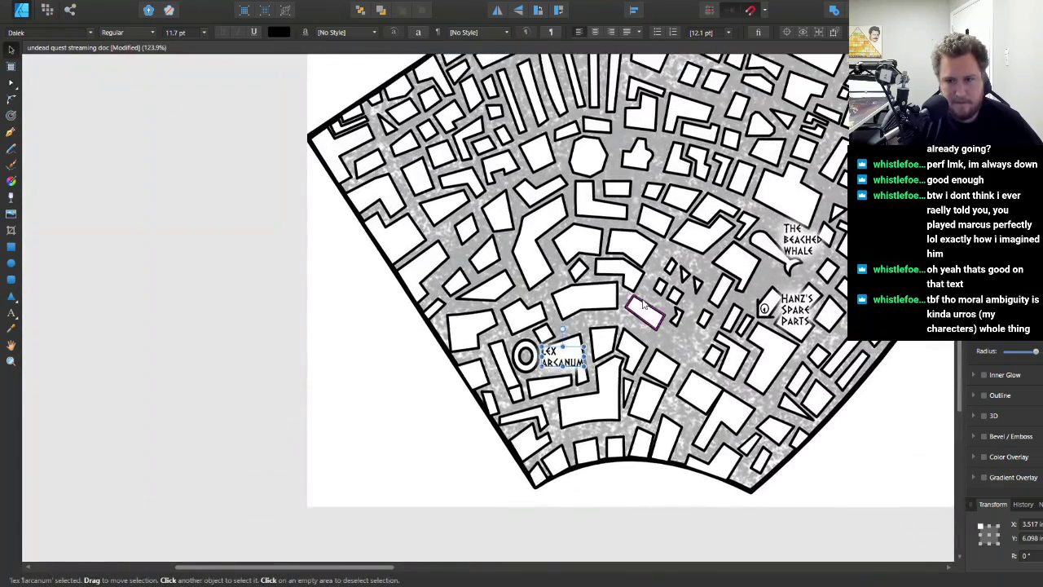
{"action": "scroll", "coordinate": [642, 303], "scroll_direction": "down", "scroll_amount": 3}
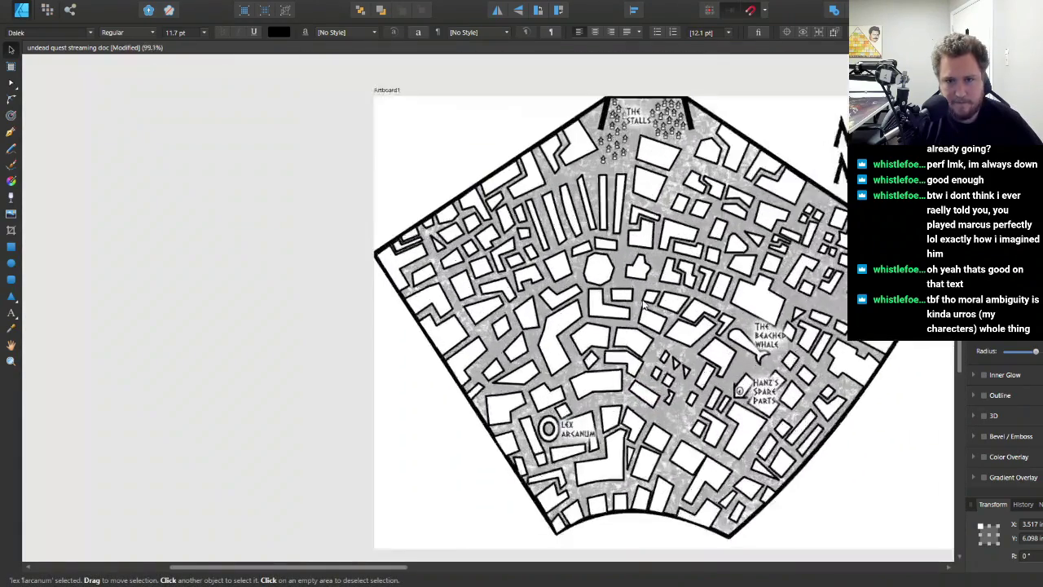
{"action": "scroll", "coordinate": [643, 303], "scroll_direction": "up", "scroll_amount": 3}
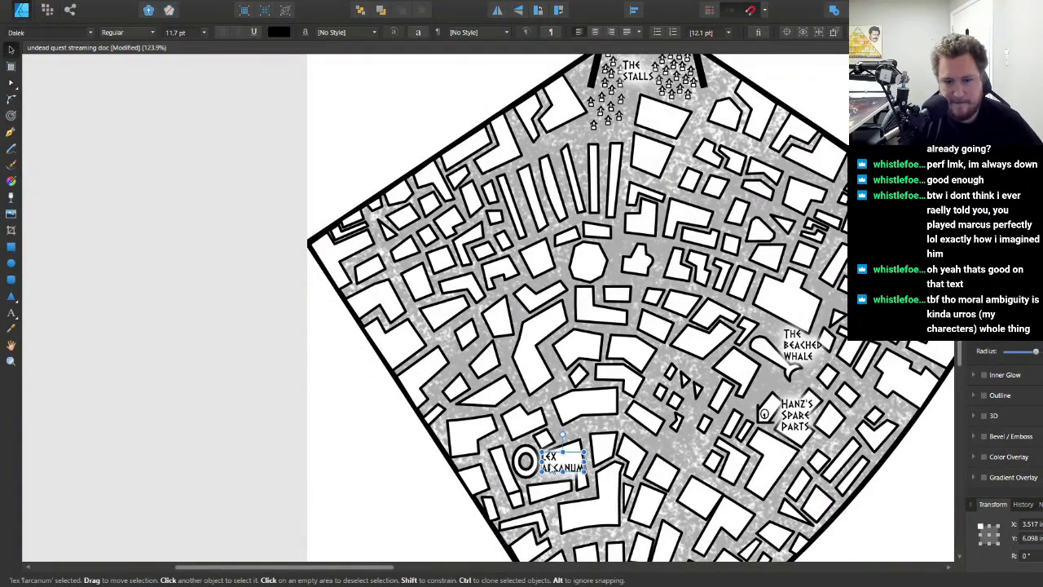
{"action": "left_click_drag", "start_coordinate": [551, 469], "coordinate": [587, 194]}
- Retype the copy as two lines reading WAREHOUSE / DISTRICT
{"action": "key", "text": "t"}
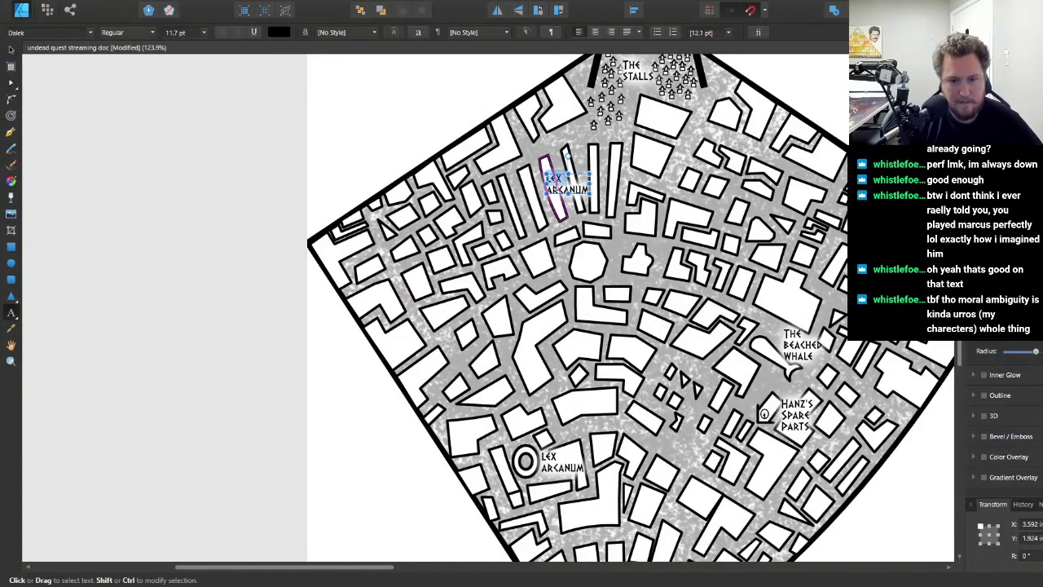
{"action": "key", "text": "Escape"}
{"action": "type", "text": "WAREHOUSE"}
{"action": "key", "text": "Escape"}
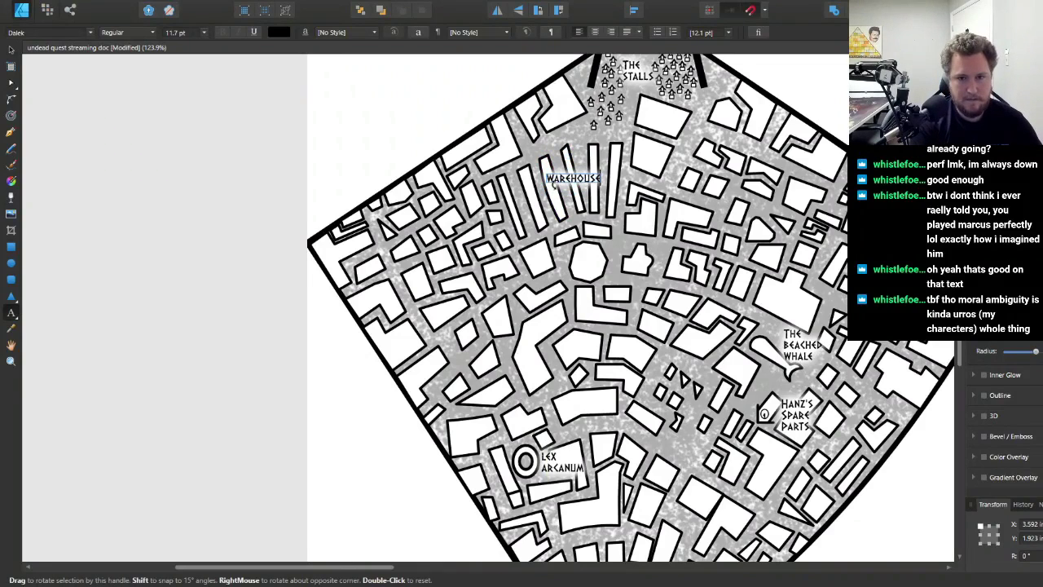
{"action": "left_click", "coordinate": [598, 179]}
{"action": "key", "text": "Return"}
{"action": "type", "text": "DISTRICT"}
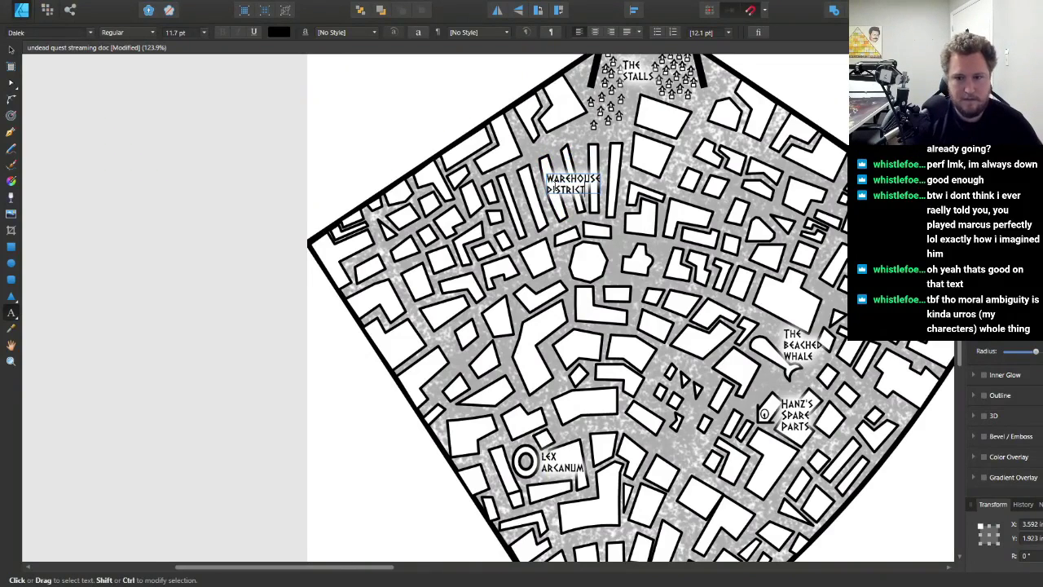
{"action": "key", "text": "Escape"}
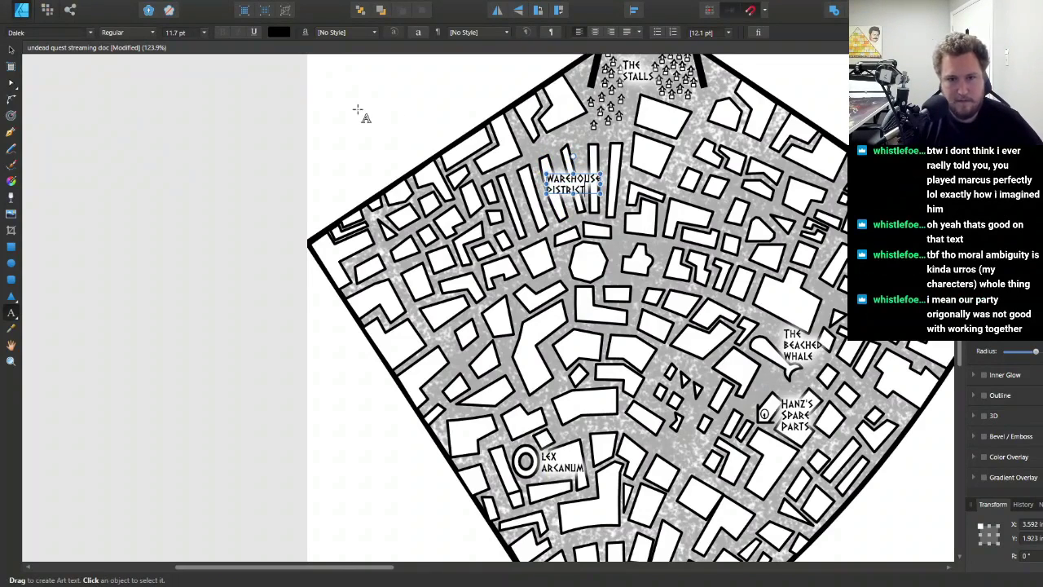
{"action": "left_click", "coordinate": [11, 50]}
- Move the WAREHOUSE DISTRICT copy down onto the octagonal building in the map's centre
{"action": "mouse_move", "coordinate": [565, 189]}
{"action": "left_mouse_down"}
{"action": "mouse_move", "coordinate": [551, 195]}
{"action": "mouse_move", "coordinate": [590, 264]}
{"action": "mouse_move", "coordinate": [580, 267]}
{"action": "left_mouse_up"}
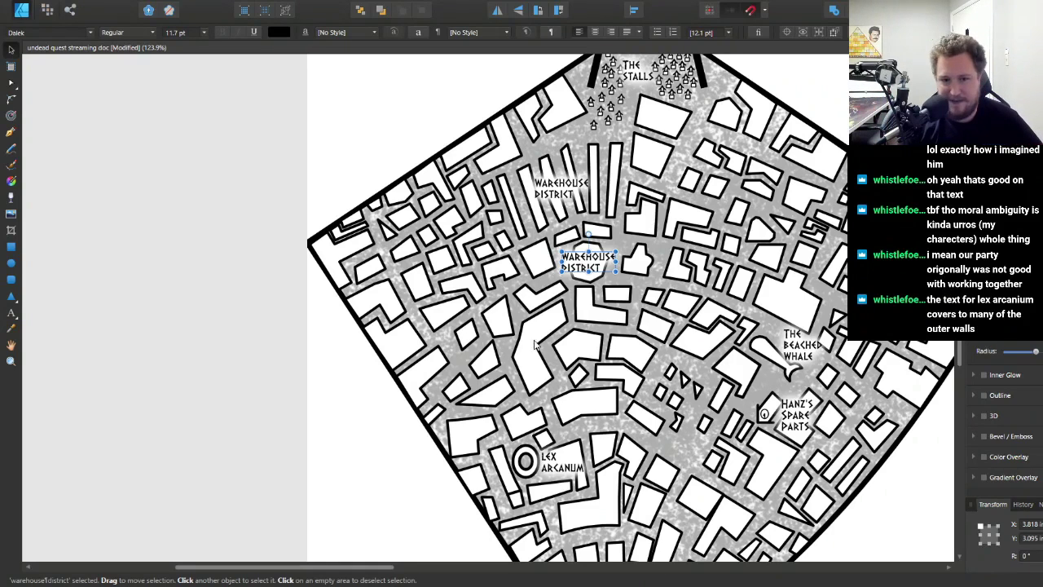
{"action": "scroll", "coordinate": [582, 318], "scroll_direction": "down", "scroll_amount": 2}
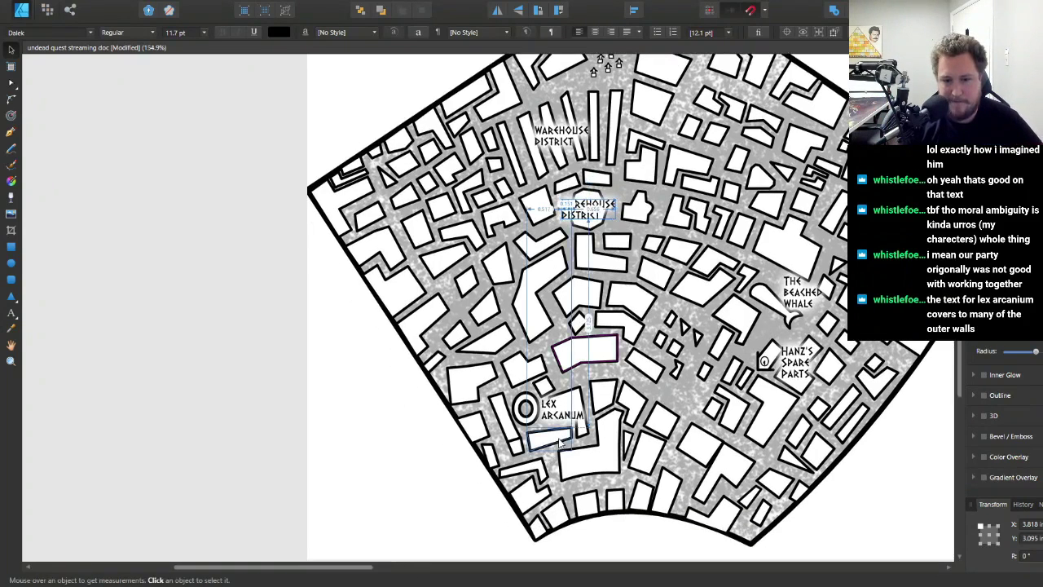
- Drag LEX ARCANUM down-left to sit right beside the ring symbol, then select the ring group
{"action": "scroll", "coordinate": [557, 419], "scroll_direction": "up", "scroll_amount": 3, "text": "ctrl"}
{"action": "left_click", "coordinate": [550, 399]}
{"action": "scroll", "coordinate": [550, 399], "scroll_direction": "up", "scroll_amount": 3, "text": "ctrl"}
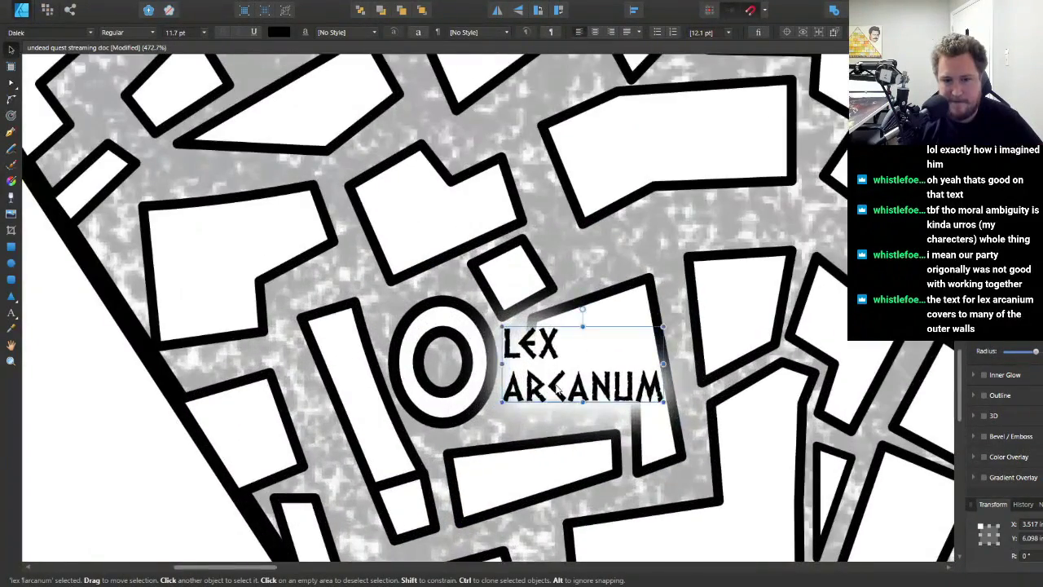
{"action": "left_click_drag", "start_coordinate": [603, 370], "coordinate": [568, 380]}
{"action": "scroll", "coordinate": [568, 380], "scroll_direction": "down", "scroll_amount": 5}
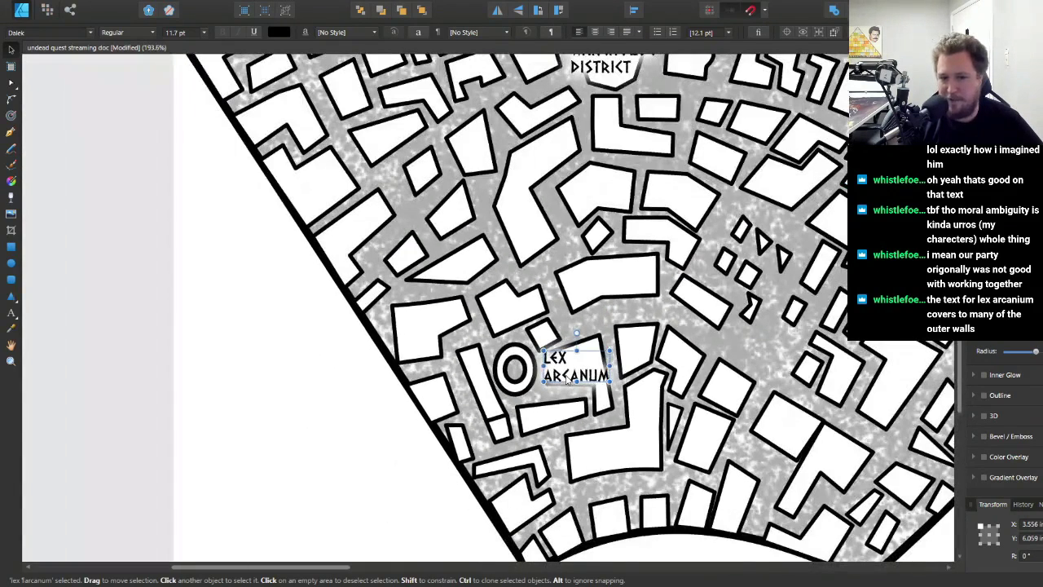
{"action": "left_click_drag", "start_coordinate": [568, 380], "coordinate": [562, 389]}
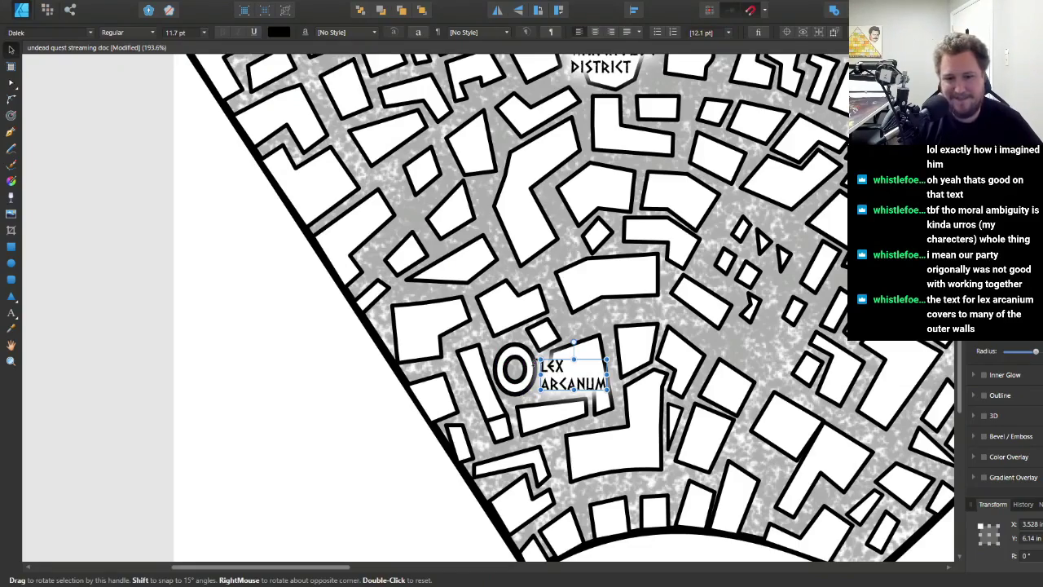
{"action": "scroll", "coordinate": [538, 360], "scroll_direction": "down", "scroll_amount": 3}
{"action": "scroll", "coordinate": [541, 371], "scroll_direction": "up", "scroll_amount": 4}
{"action": "scroll", "coordinate": [549, 389], "scroll_direction": "down", "scroll_amount": 1}
{"action": "scroll", "coordinate": [549, 389], "scroll_direction": "up", "scroll_amount": 3}
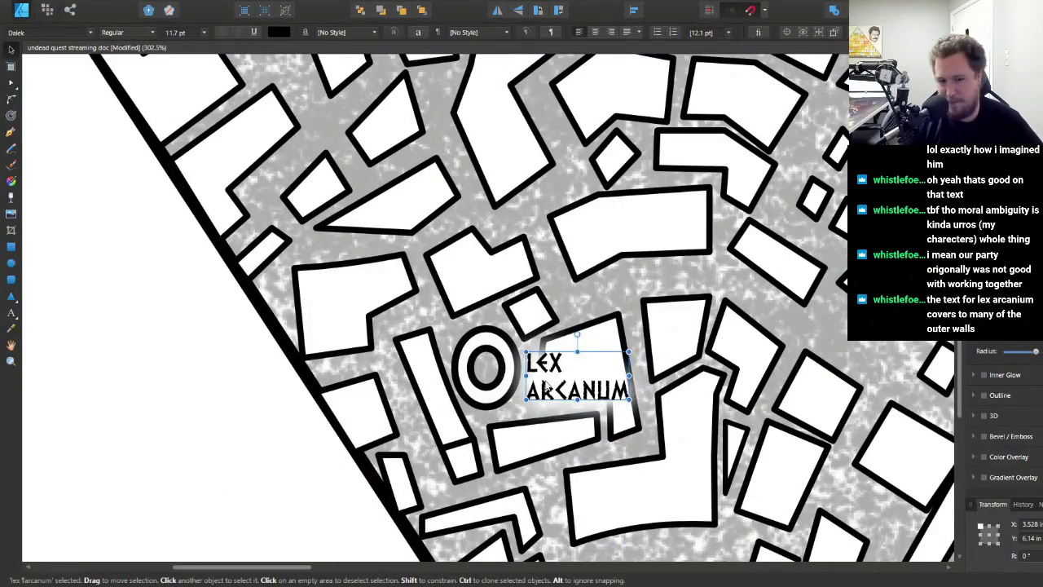
{"action": "left_click", "coordinate": [496, 369]}
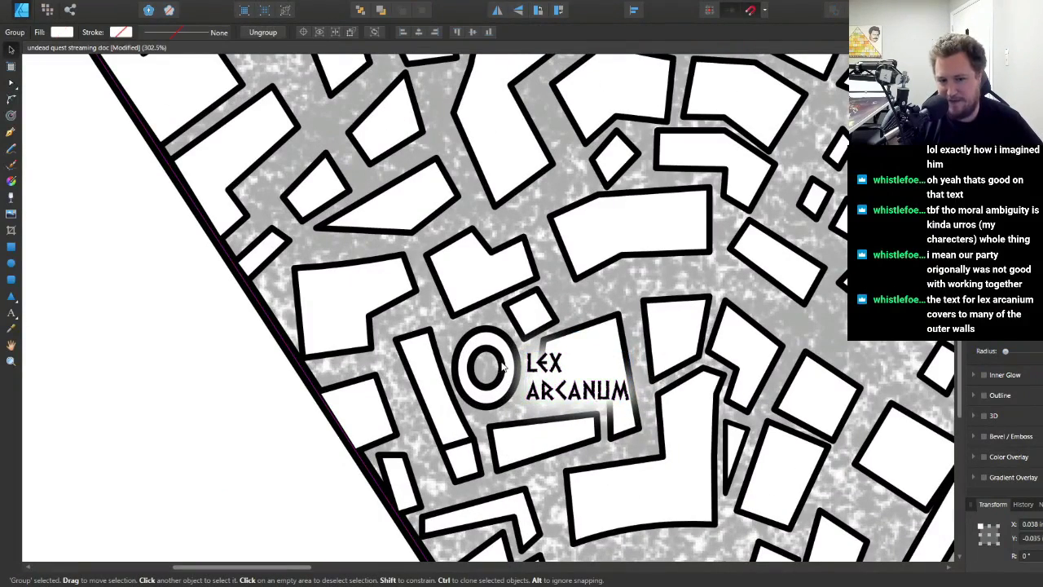
- Retype the lower WAREHOUSE DISTRICT label as two lines: COUNTING / HOUSE
{"action": "scroll", "coordinate": [543, 364], "scroll_direction": "down", "scroll_amount": 6}
{"action": "scroll", "coordinate": [603, 315], "scroll_direction": "up", "scroll_amount": 5}
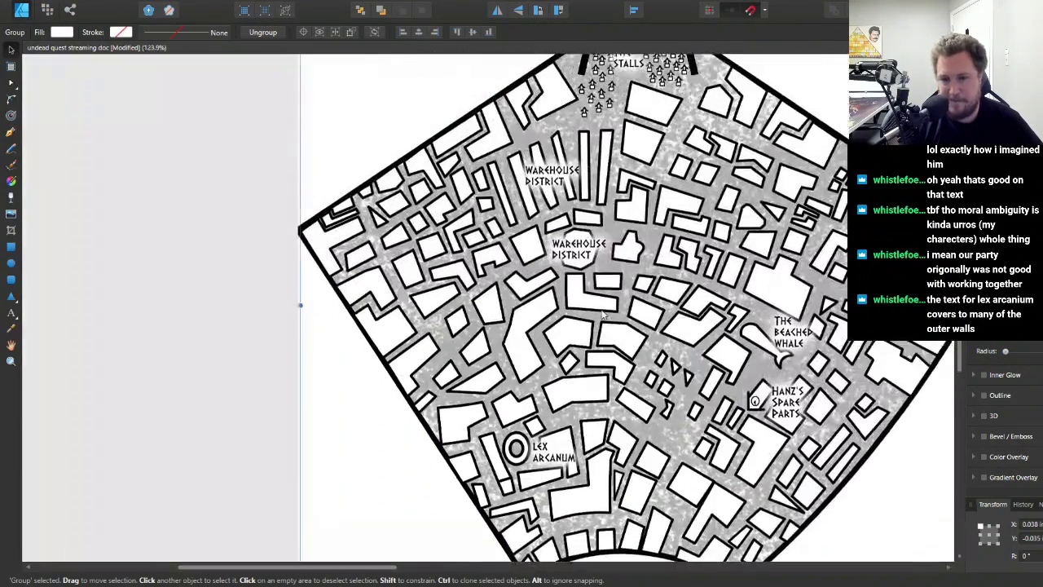
{"action": "scroll", "coordinate": [602, 314], "scroll_direction": "up", "scroll_amount": 1}
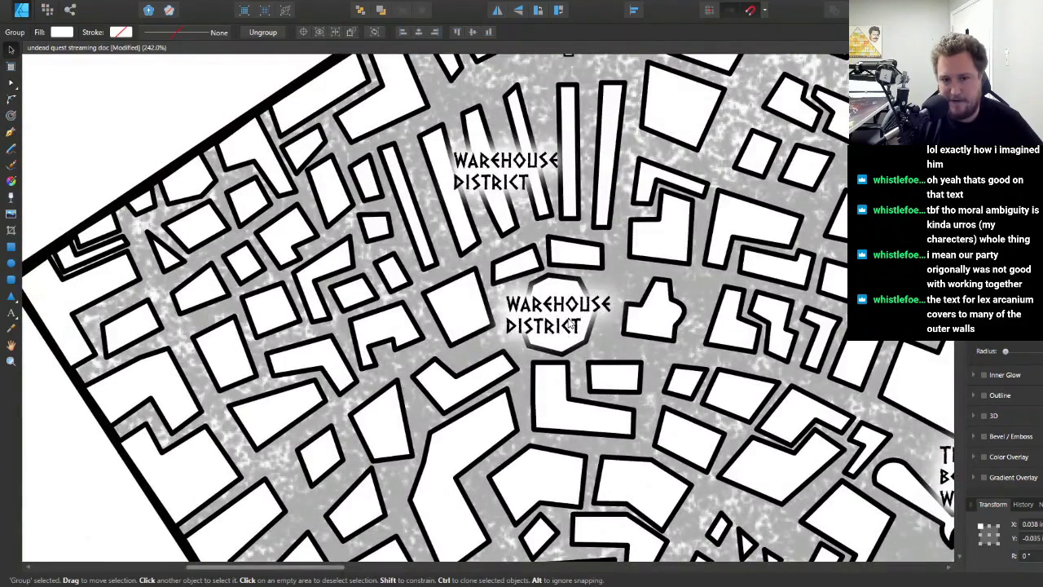
{"action": "double_click", "coordinate": [574, 325]}
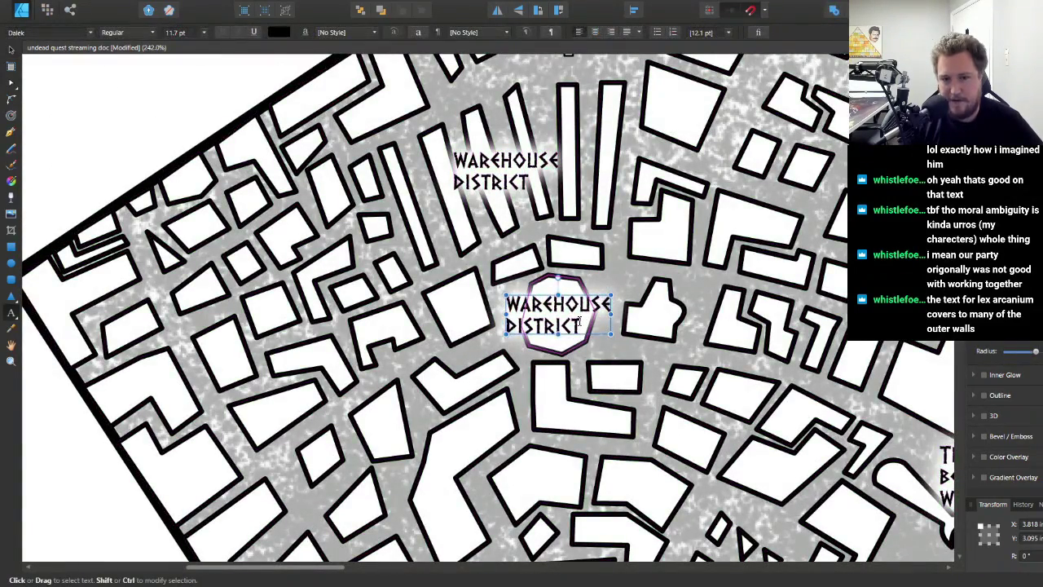
{"action": "left_click_drag", "start_coordinate": [586, 322], "coordinate": [502, 306]}
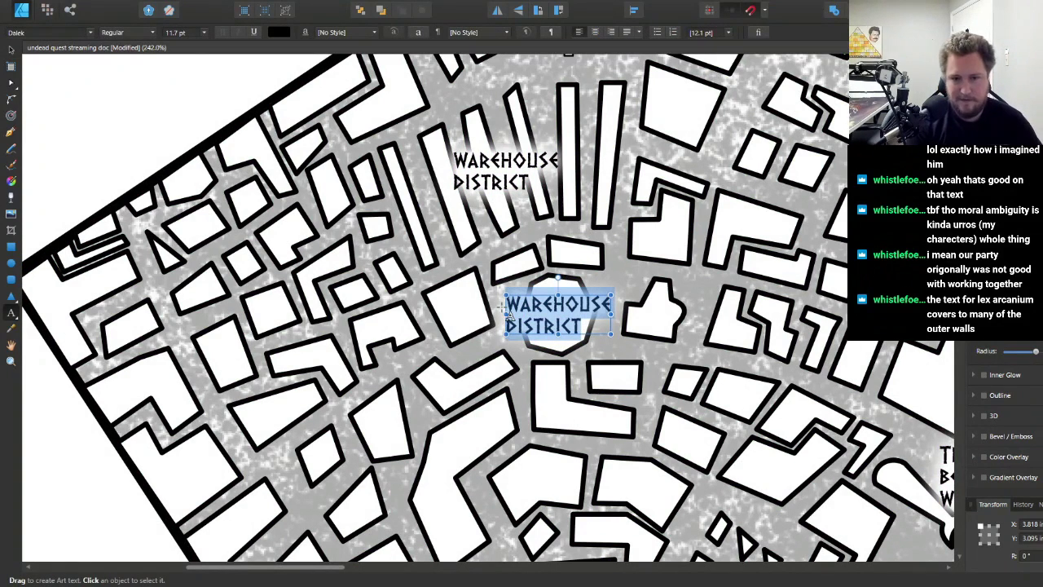
{"action": "type", "text": "COUNTING"}
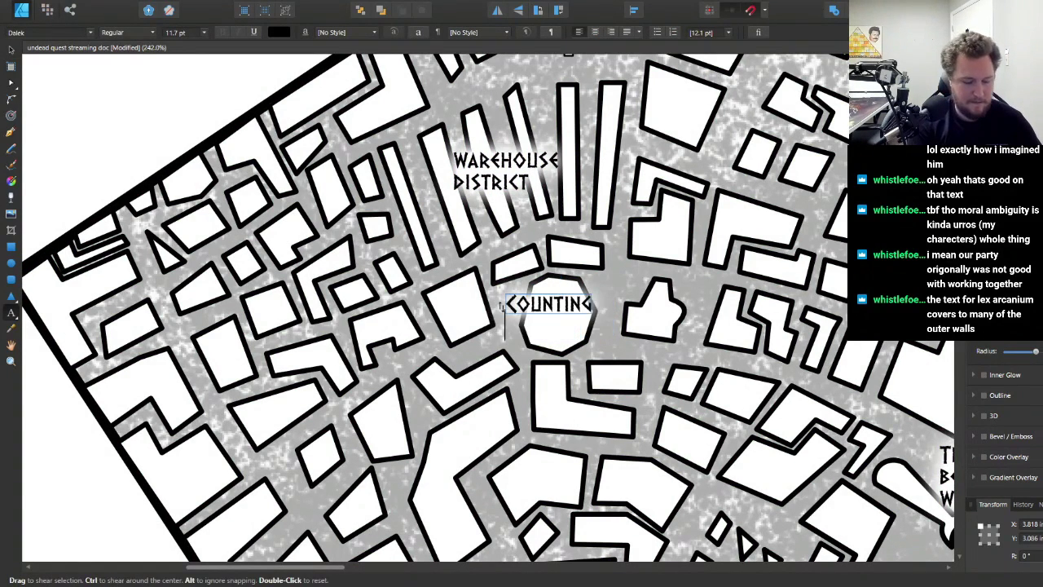
{"action": "key", "text": "Return"}
{"action": "type", "text": "HOUSE"}
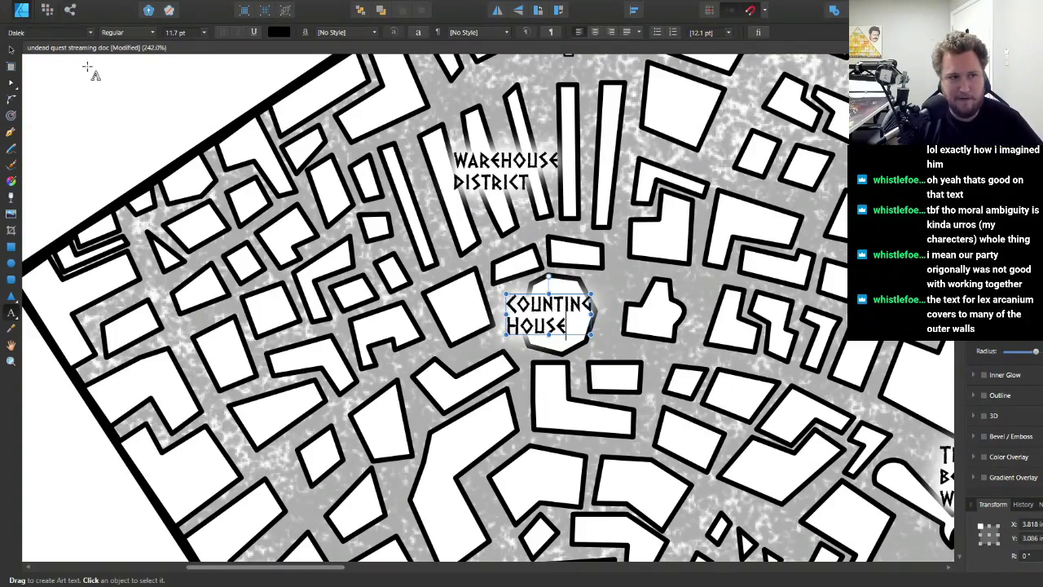
{"action": "left_click", "coordinate": [12, 49]}
- Centre the COUNTING HOUSE label inside the octagonal building
{"action": "scroll", "coordinate": [643, 310], "scroll_direction": "up", "scroll_amount": 5}
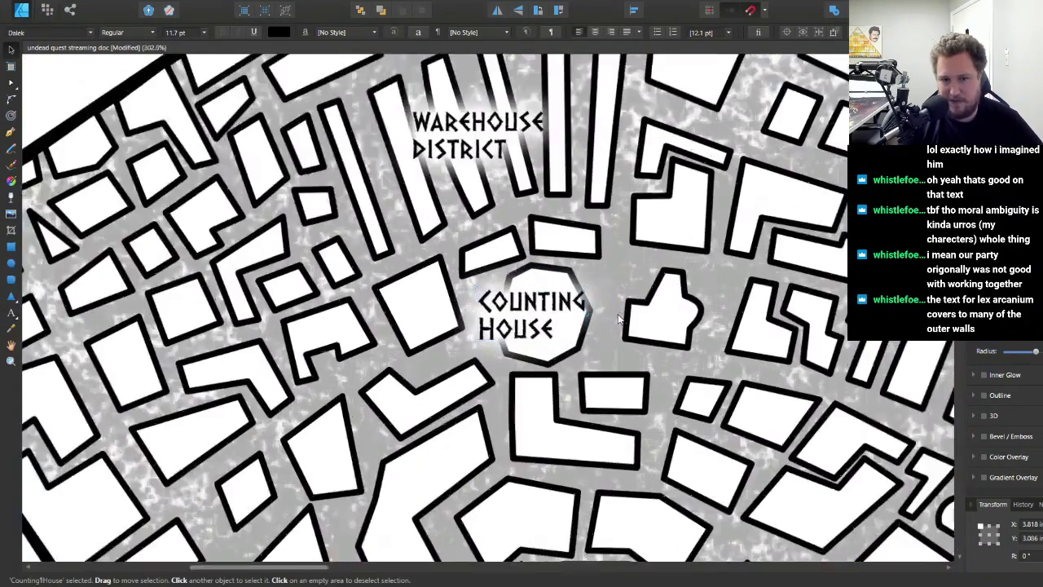
{"action": "left_click_drag", "start_coordinate": [489, 322], "coordinate": [506, 320]}
{"action": "scroll", "coordinate": [506, 321], "scroll_direction": "down", "scroll_amount": 3}
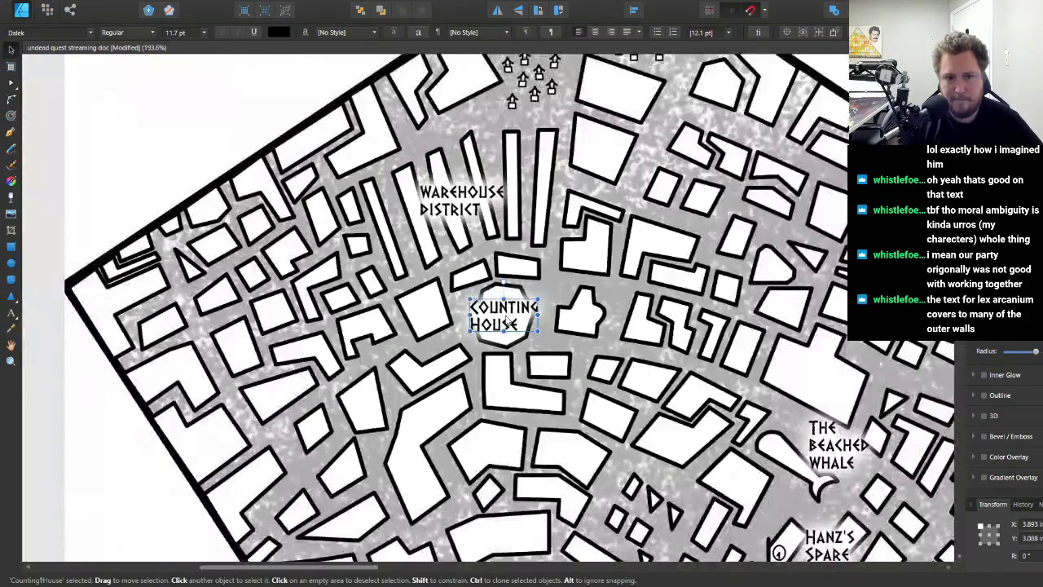
{"action": "scroll", "coordinate": [506, 320], "scroll_direction": "up", "scroll_amount": 1}
{"action": "scroll", "coordinate": [522, 334], "scroll_direction": "down", "scroll_amount": 4}
- Select Counting House, Beached Whale, Hanz's Spare Parts, Lex Arcanum and Warehouse District, and centre-align their text
{"action": "left_click", "coordinate": [505, 315]}
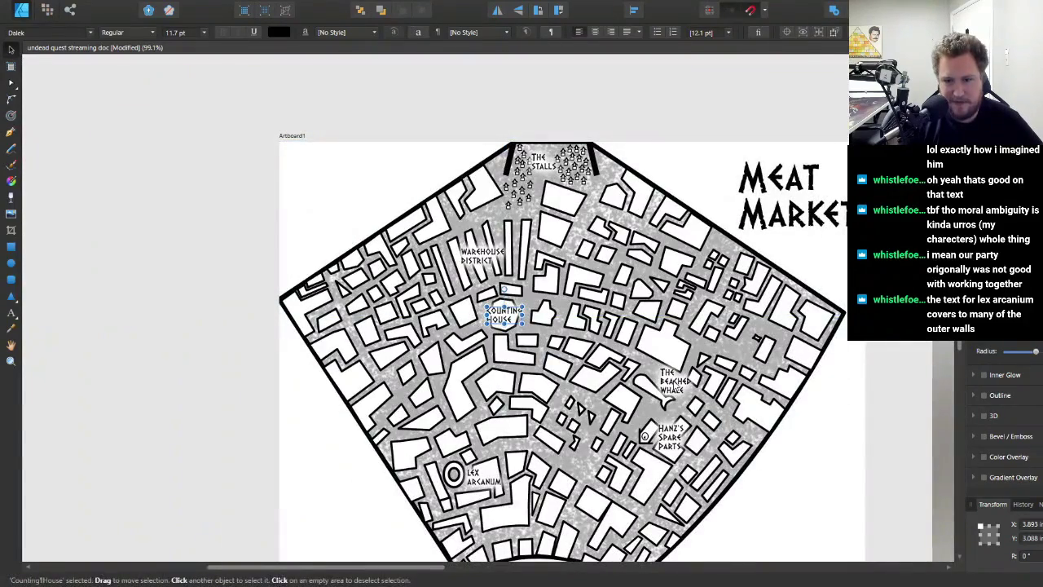
{"action": "left_click", "coordinate": [673, 381], "text": "shift"}
{"action": "left_click", "coordinate": [670, 437], "text": "shift"}
{"action": "left_click", "coordinate": [478, 481], "text": "shift"}
{"action": "left_click", "coordinate": [481, 254], "text": "shift"}
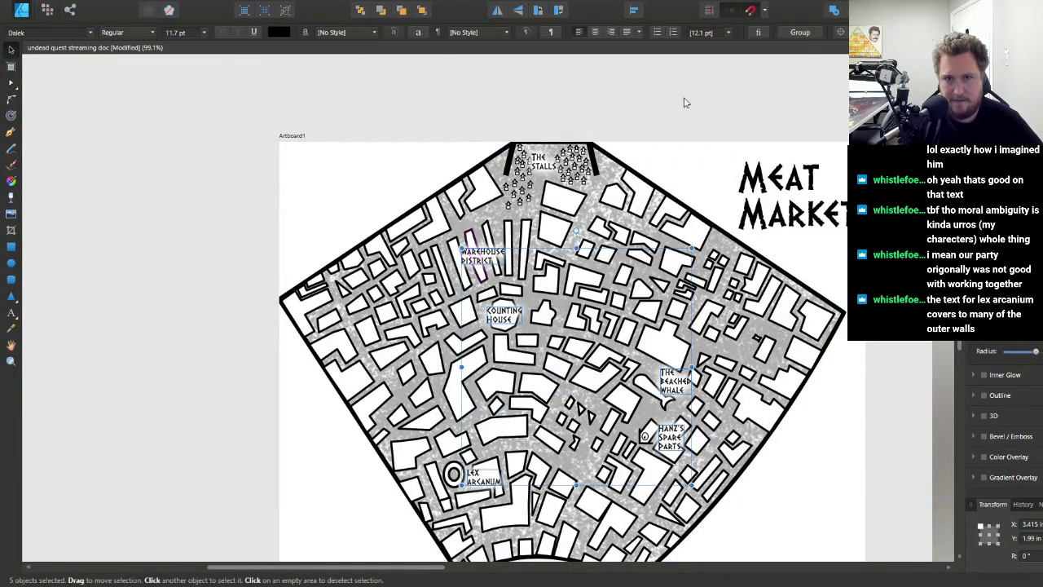
{"action": "left_click", "coordinate": [594, 32]}
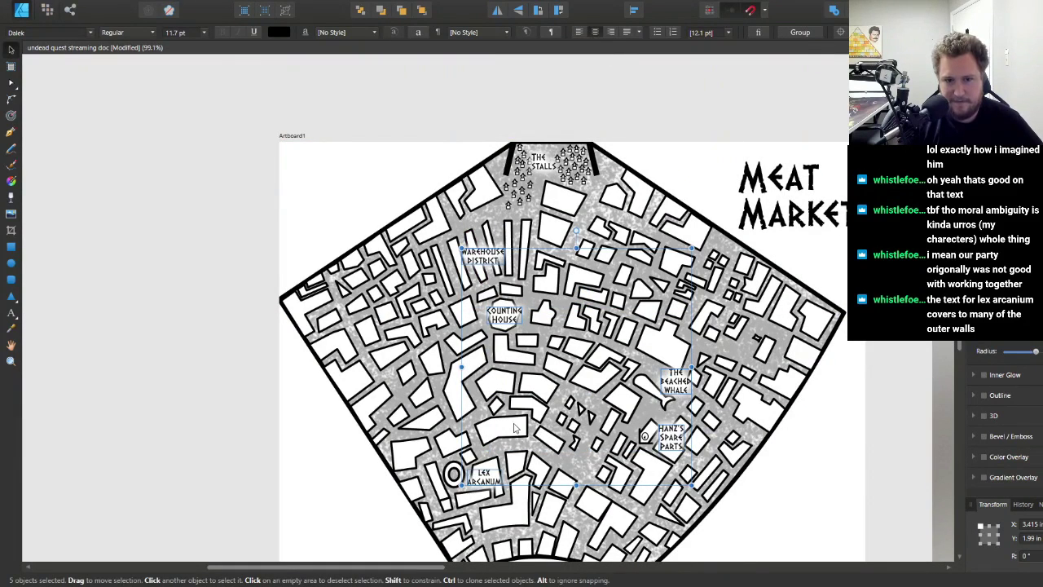
{"action": "scroll", "coordinate": [528, 336], "scroll_direction": "up", "scroll_amount": 5}
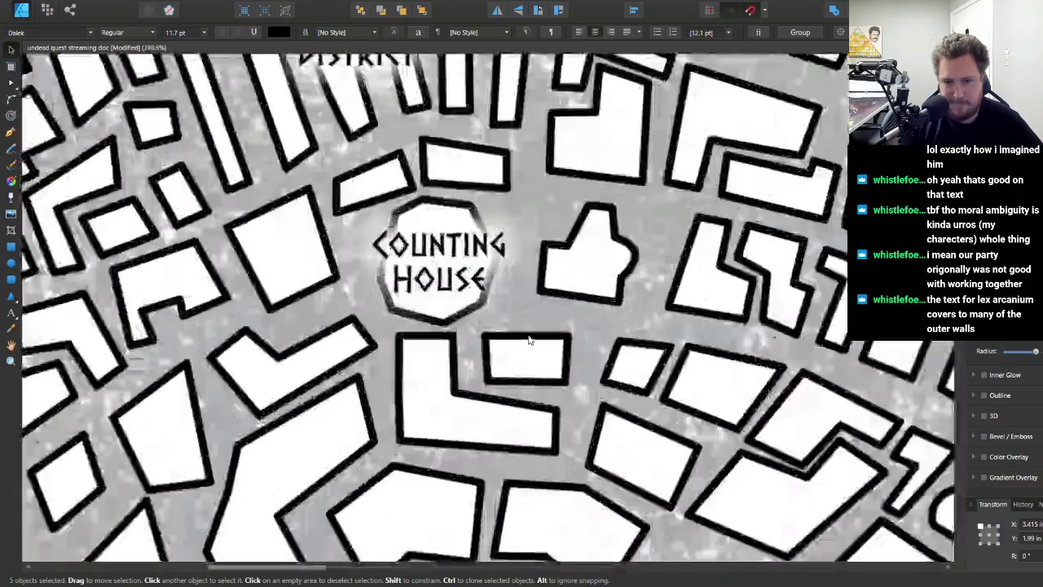
- Copy COUNTING HOUSE onto the building to its right and retype it as THE / COINPURSE
{"action": "left_click_drag", "start_coordinate": [476, 282], "coordinate": [638, 279]}
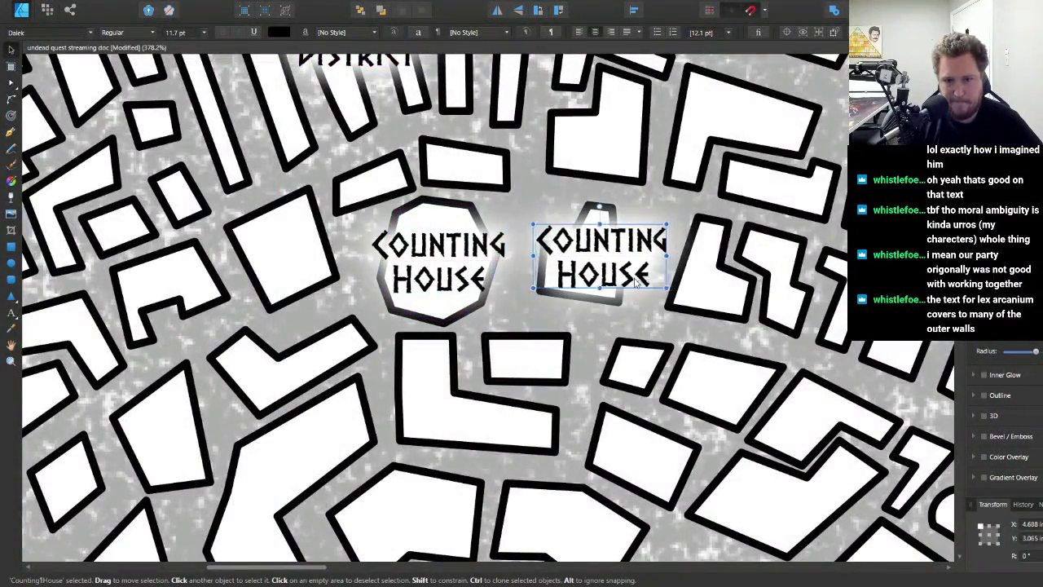
{"action": "double_click", "coordinate": [638, 280]}
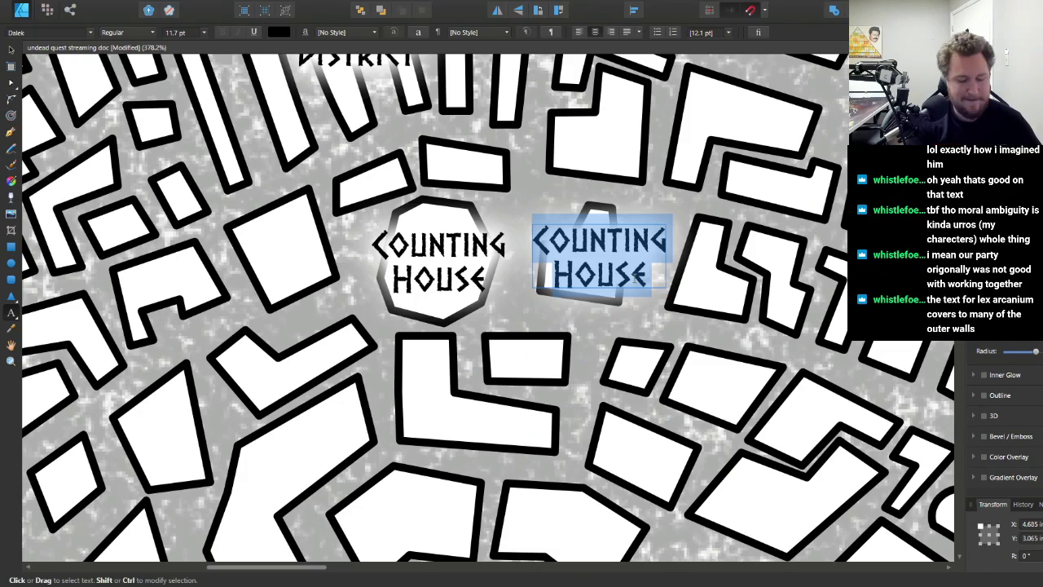
{"action": "type", "text": "COIN"}
{"action": "key", "text": "BackSpace"}
{"action": "key", "text": "BackSpace"}
{"action": "key", "text": "BackSpace"}
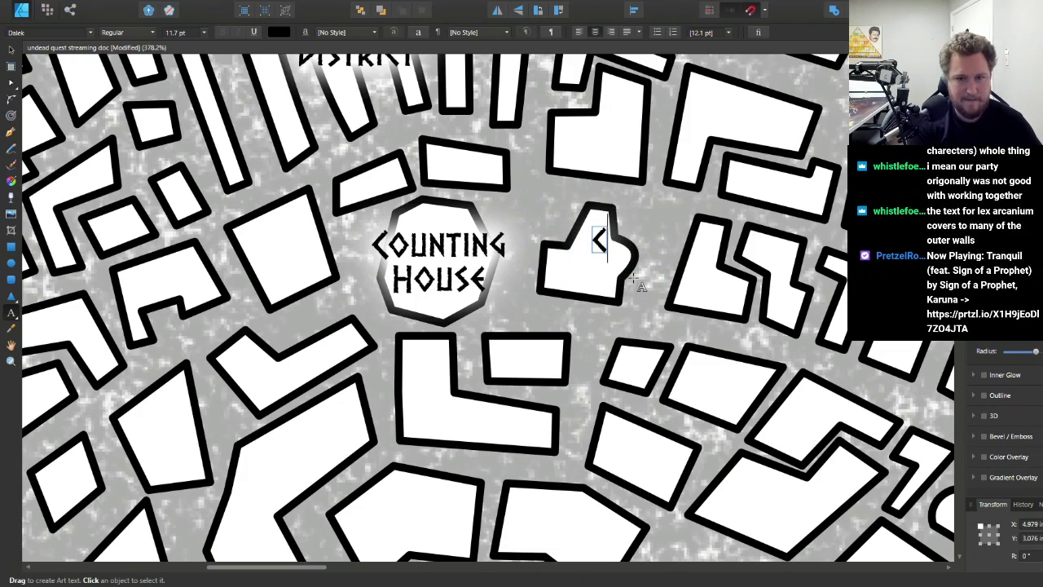
{"action": "key", "text": "BackSpace"}
{"action": "type", "text": "THE"}
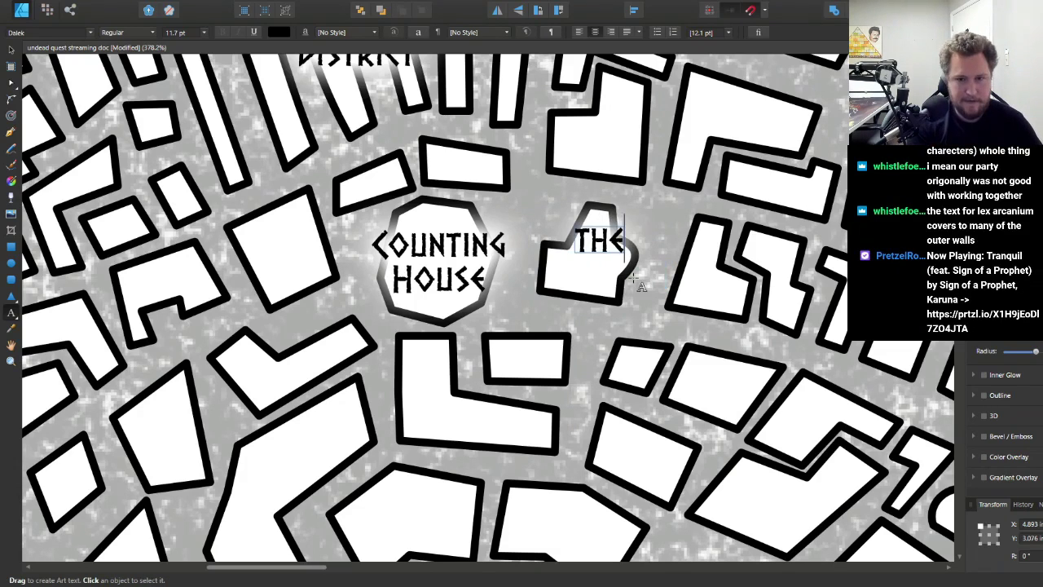
{"action": "key", "text": "Return"}
{"action": "type", "text": "COINPURSE"}
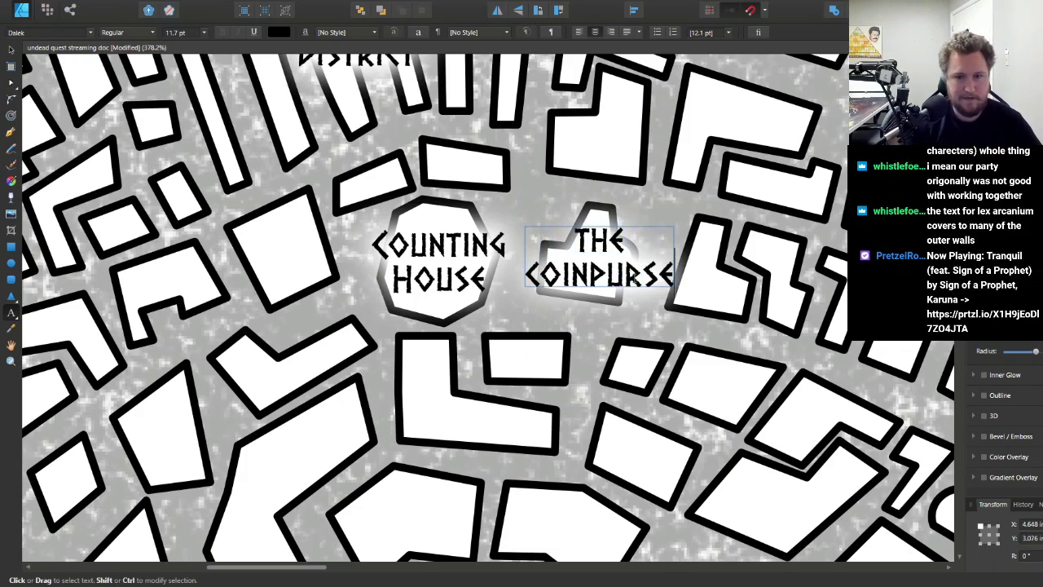
{"action": "key", "text": "Escape"}
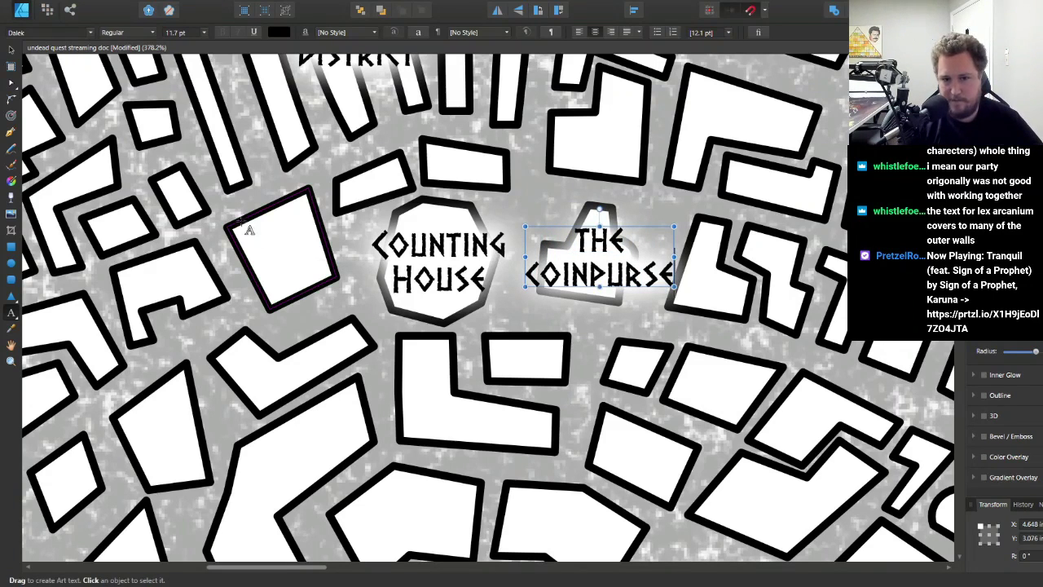
- Move the Lex Arcanum label onto its circle
{"action": "scroll", "coordinate": [489, 305], "scroll_direction": "down", "scroll_amount": 3}
{"action": "scroll", "coordinate": [489, 306], "scroll_direction": "up", "scroll_amount": 4}
{"action": "scroll", "coordinate": [403, 414], "scroll_direction": "down", "scroll_amount": 4}
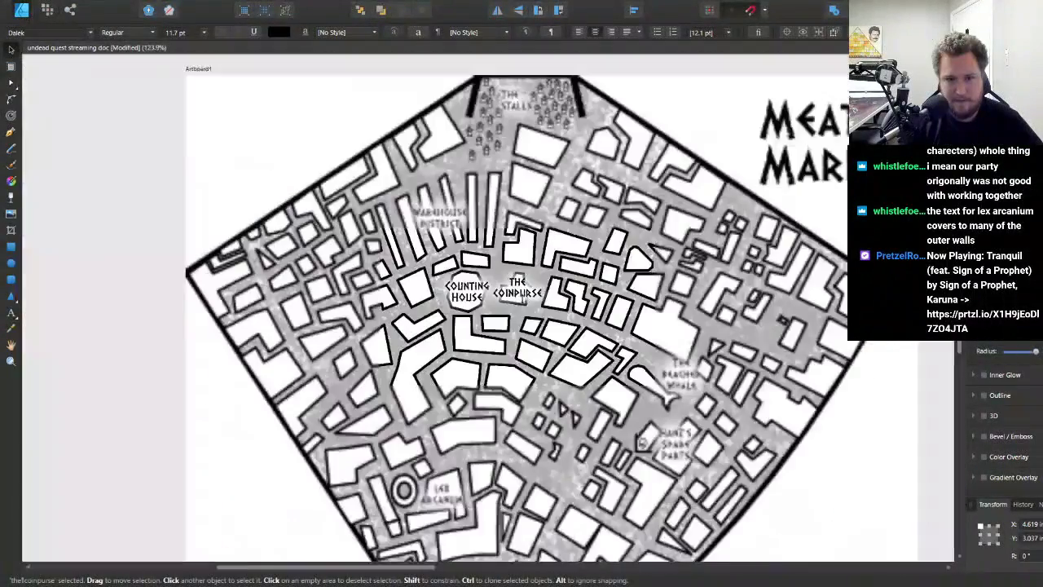
{"action": "scroll", "coordinate": [403, 414], "scroll_direction": "up", "scroll_amount": 4}
{"action": "left_click_drag", "start_coordinate": [505, 371], "coordinate": [423, 328]}
{"action": "scroll", "coordinate": [424, 327], "scroll_direction": "down", "scroll_amount": 4}
{"action": "scroll", "coordinate": [423, 327], "scroll_direction": "up", "scroll_amount": 3}
{"action": "scroll", "coordinate": [382, 250], "scroll_direction": "up", "scroll_amount": 2}
- Reposition the Hanz's Spare Parts and The Beached Whale labels beside their buildings
{"action": "left_click", "coordinate": [391, 334]}
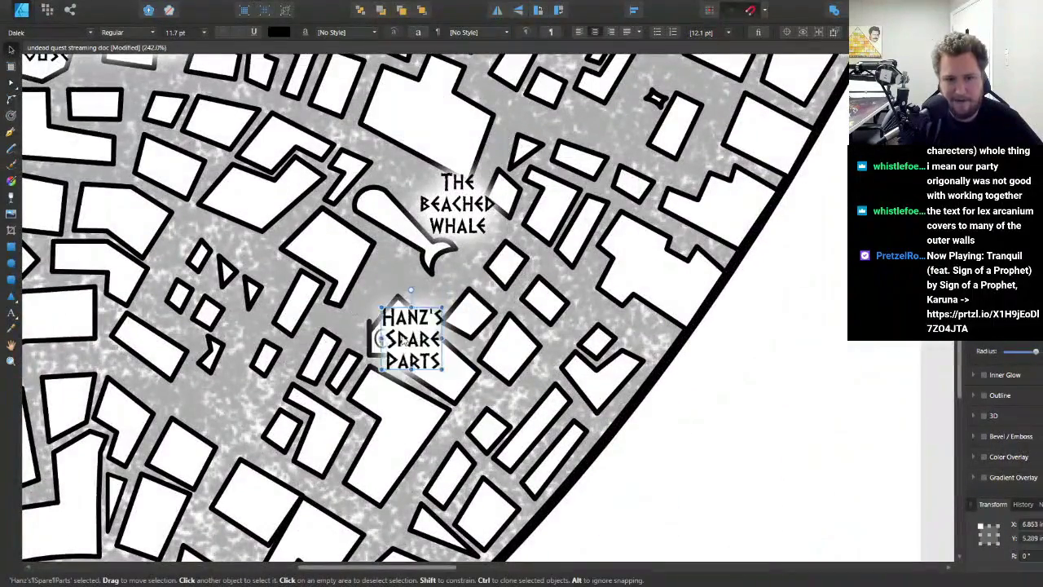
{"action": "left_click_drag", "start_coordinate": [392, 334], "coordinate": [423, 337]}
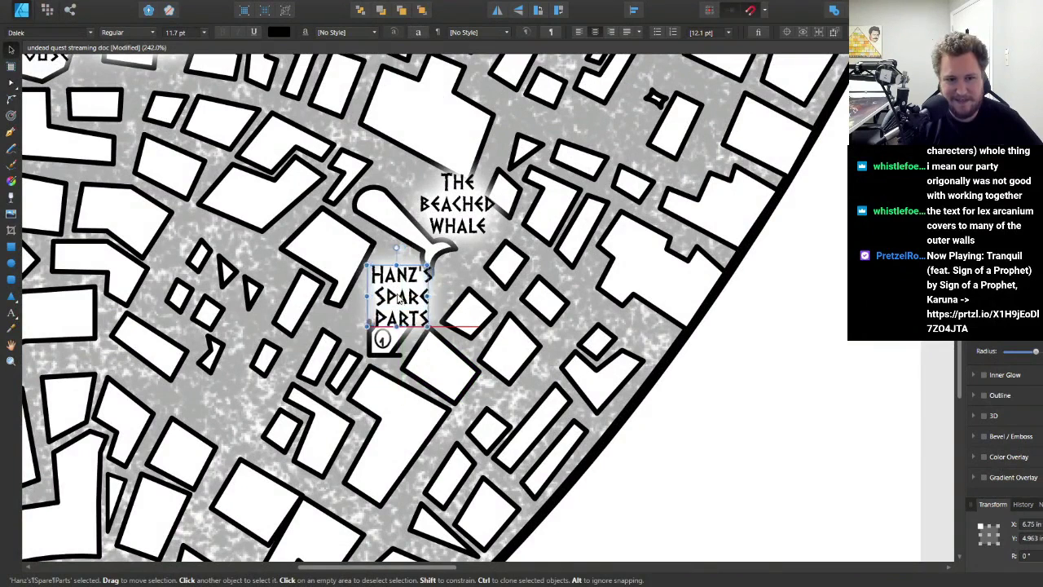
{"action": "mouse_move", "coordinate": [431, 321]}
{"action": "left_mouse_down"}
{"action": "mouse_move", "coordinate": [407, 325]}
{"action": "mouse_move", "coordinate": [444, 318]}
{"action": "left_mouse_up"}
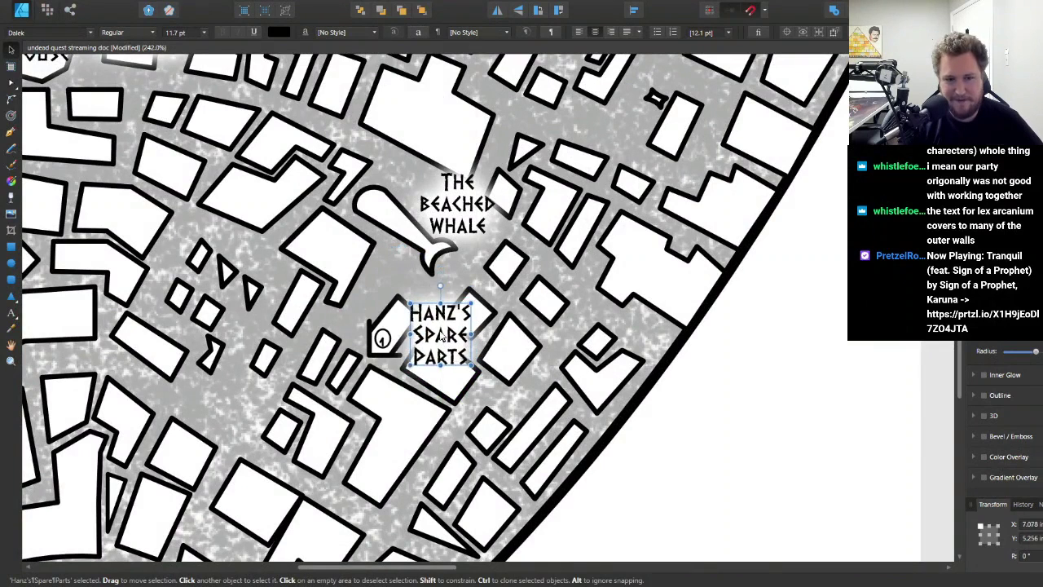
{"action": "left_click_drag", "start_coordinate": [472, 221], "coordinate": [417, 232]}
{"action": "left_click", "coordinate": [429, 342]}
{"action": "scroll", "coordinate": [430, 344], "scroll_direction": "down", "scroll_amount": 1}
{"action": "scroll", "coordinate": [429, 344], "scroll_direction": "down", "scroll_amount": 1}
{"action": "scroll", "coordinate": [430, 344], "scroll_direction": "up", "scroll_amount": 1}
{"action": "scroll", "coordinate": [430, 391], "scroll_direction": "up", "scroll_amount": 2}
{"action": "scroll", "coordinate": [433, 447], "scroll_direction": "down", "scroll_amount": 1}
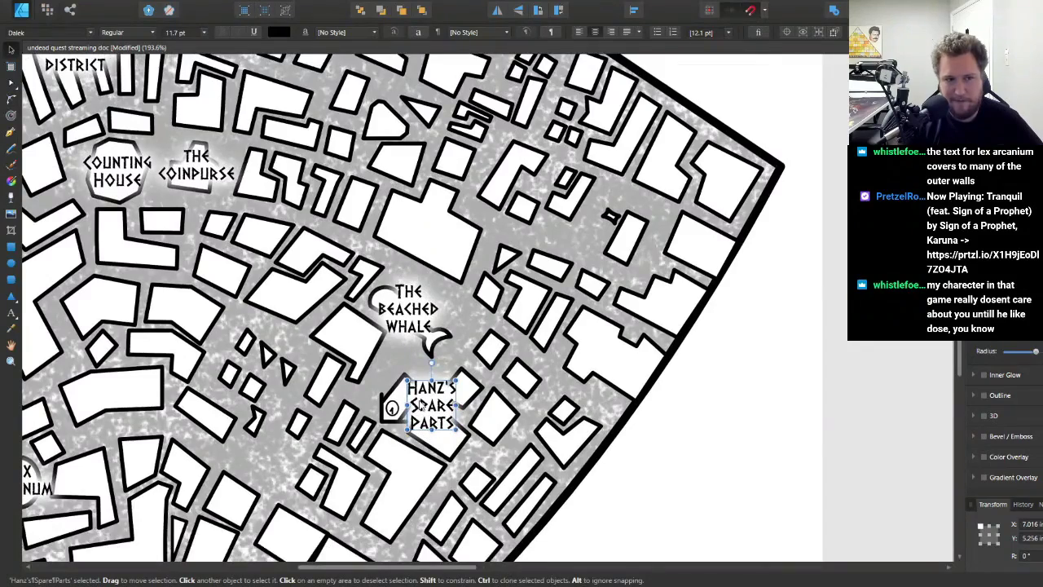
{"action": "scroll", "coordinate": [421, 406], "scroll_direction": "down", "scroll_amount": 3}
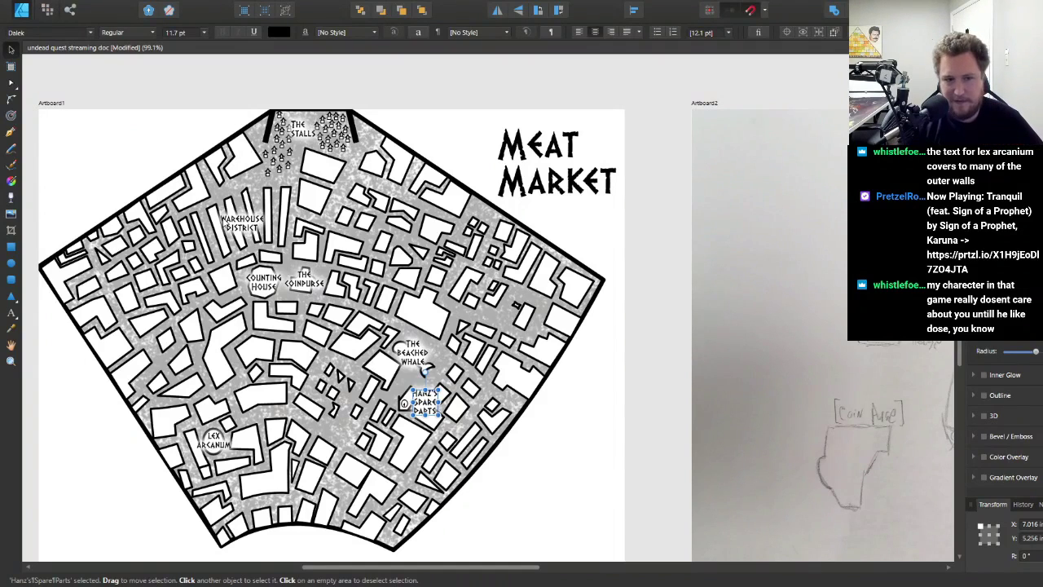
- Copy Warehouse District up-left, retype it as two-line LEAKY FEMUR, and shift it slightly left
{"action": "left_click", "coordinate": [238, 231]}
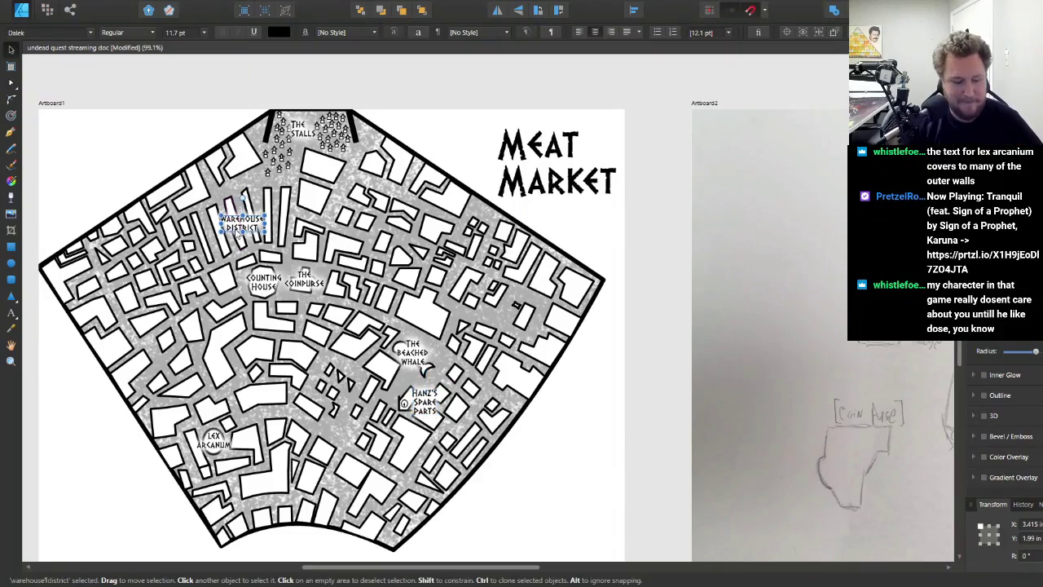
{"action": "left_click_drag", "start_coordinate": [238, 231], "coordinate": [174, 204]}
{"action": "scroll", "coordinate": [163, 200], "scroll_direction": "up", "scroll_amount": 6}
{"action": "double_click", "coordinate": [216, 186]}
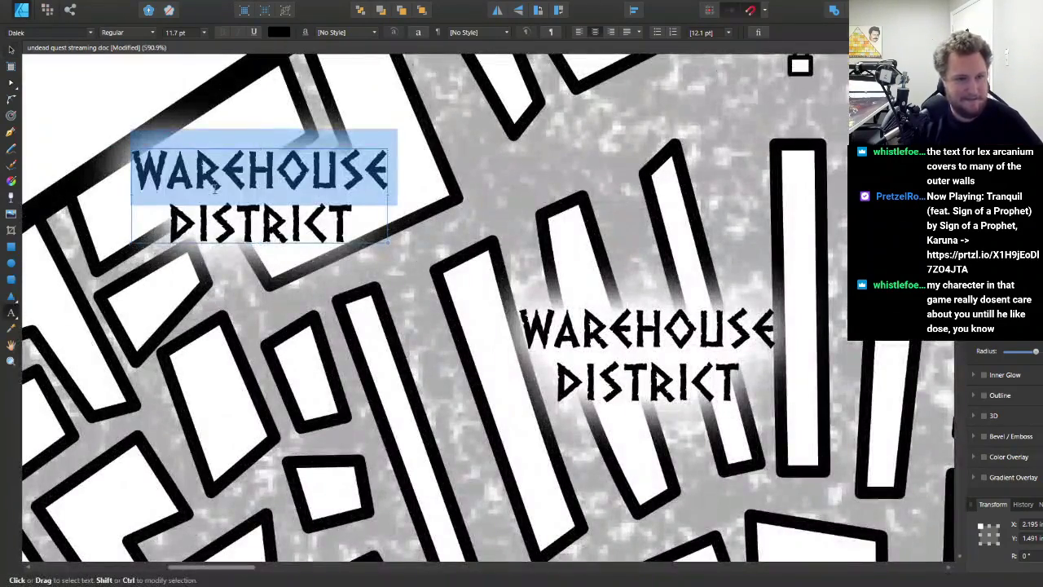
{"action": "key", "text": "ctrl+a"}
{"action": "type", "text": "Le"}
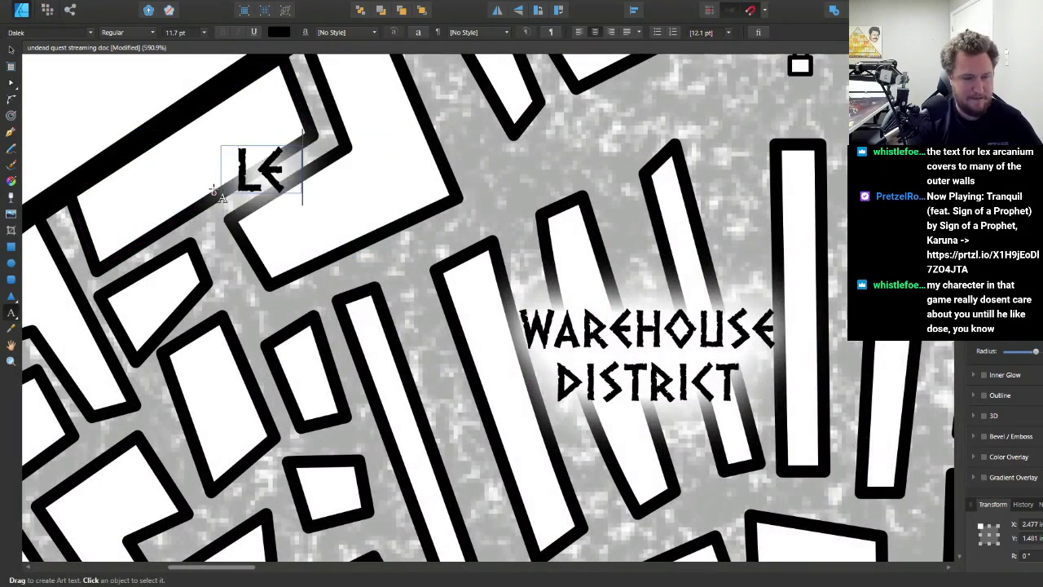
{"action": "type", "text": "aky Fem"}
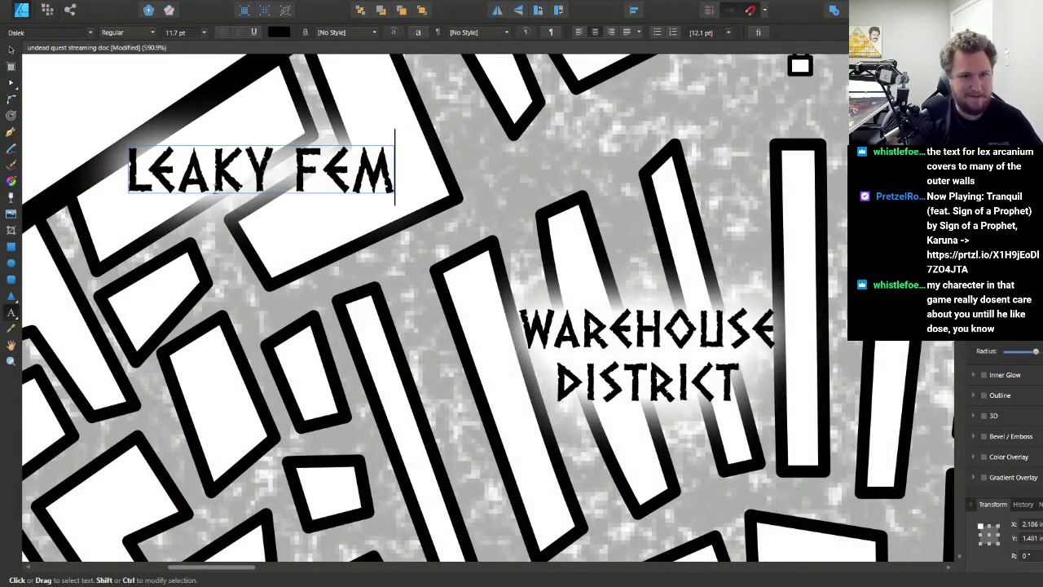
{"action": "type", "text": "ur"}
{"action": "key", "text": "Left"}
{"action": "key", "text": "Left"}
{"action": "key", "text": "Left"}
{"action": "key", "text": "Left"}
{"action": "key", "text": "Left"}
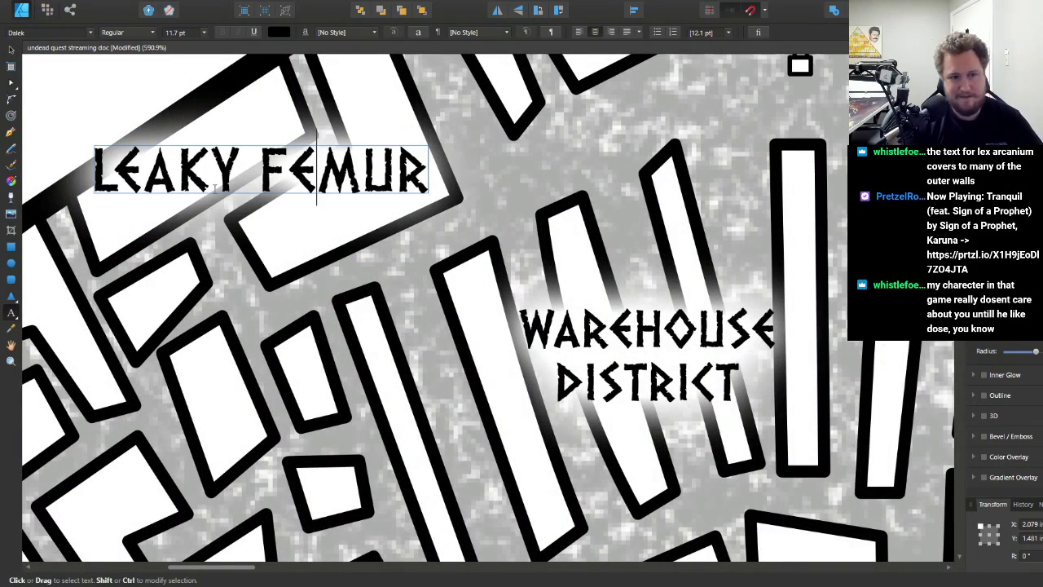
{"action": "key", "text": "Return"}
{"action": "key", "text": "Escape"}
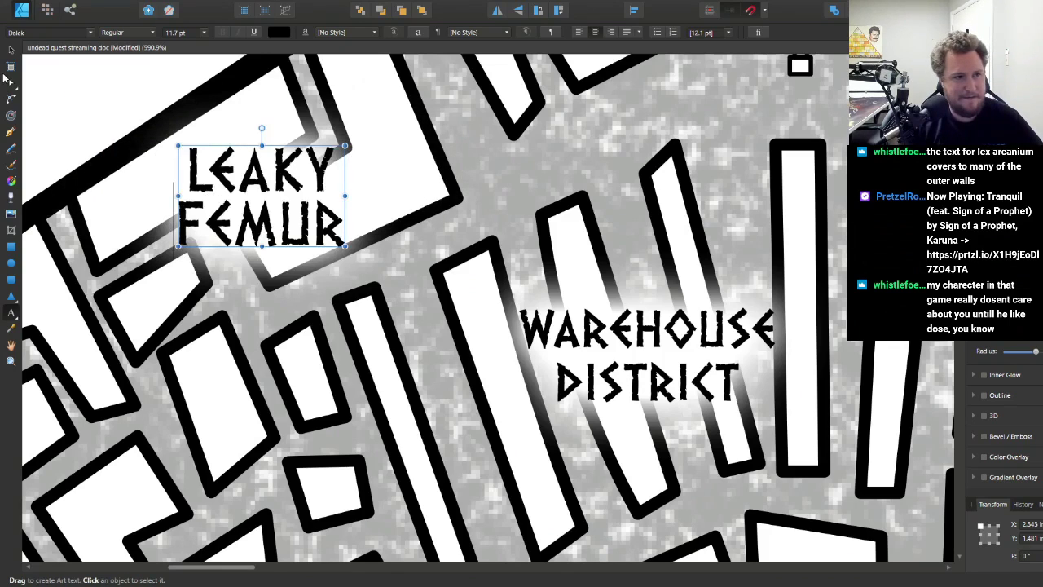
{"action": "left_click", "coordinate": [11, 53]}
{"action": "left_click_drag", "start_coordinate": [338, 189], "coordinate": [312, 188]}
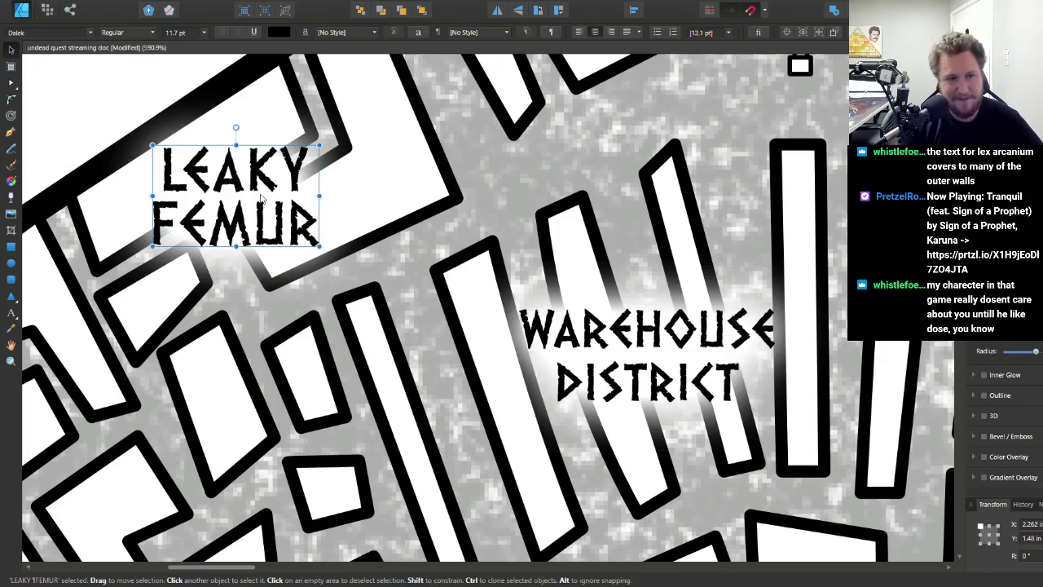
{"action": "scroll", "coordinate": [324, 192], "scroll_direction": "down", "scroll_amount": 3}
{"action": "scroll", "coordinate": [526, 381], "scroll_direction": "down", "scroll_amount": 3}
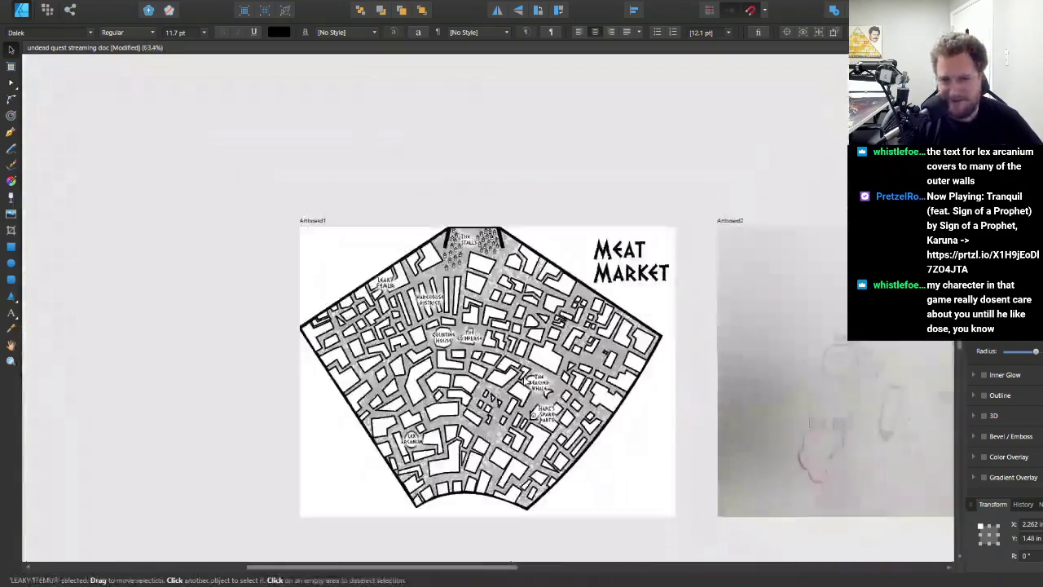
{"action": "scroll", "coordinate": [526, 382], "scroll_direction": "up", "scroll_amount": 2}
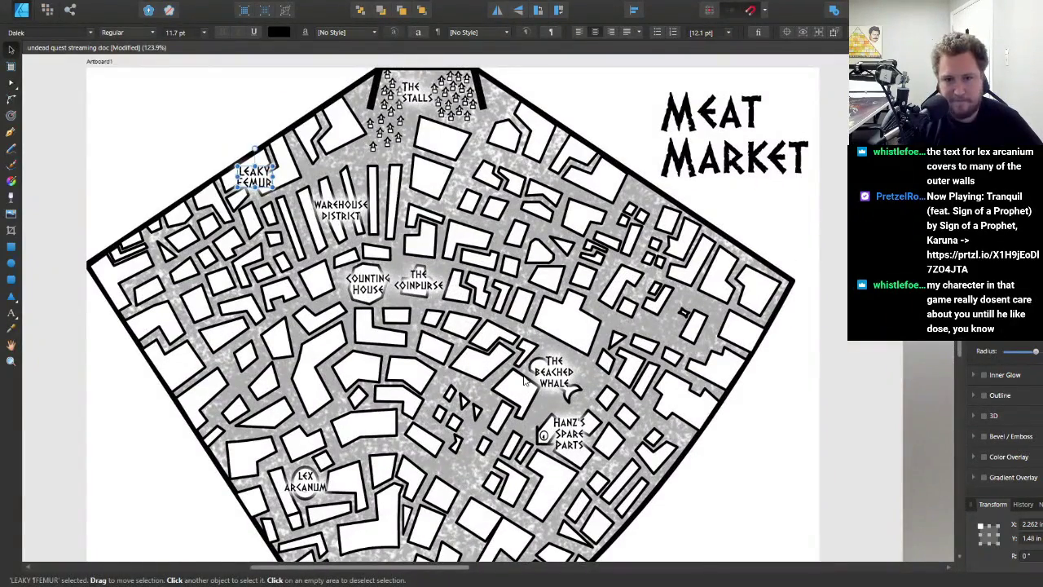
{"action": "scroll", "coordinate": [526, 381], "scroll_direction": "down", "scroll_amount": 1}
{"action": "scroll", "coordinate": [526, 381], "scroll_direction": "down", "scroll_amount": 1}
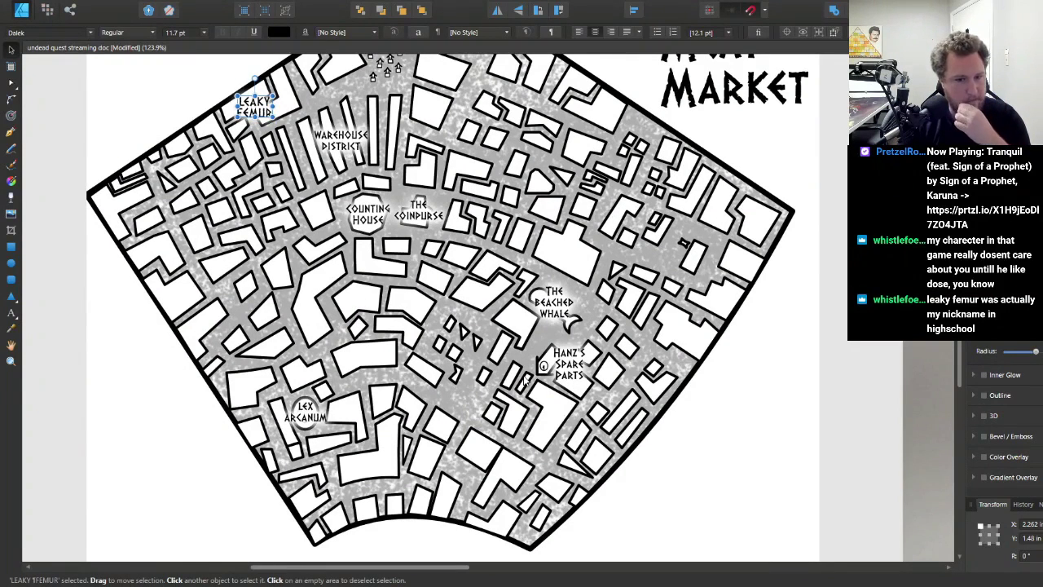
{"action": "scroll", "coordinate": [663, 361], "scroll_direction": "down", "scroll_amount": 5}
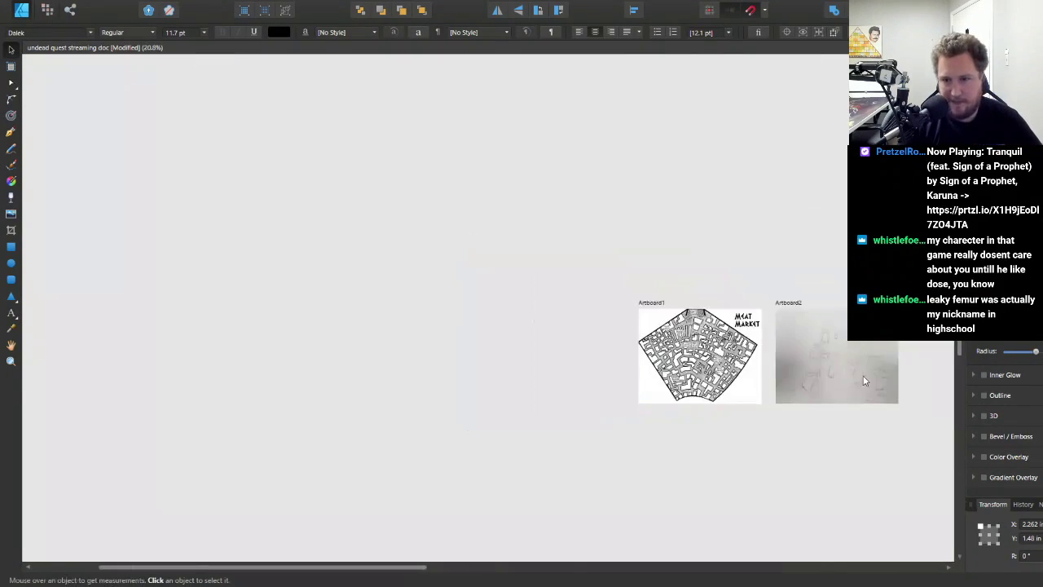
{"action": "scroll", "coordinate": [897, 371], "scroll_direction": "up", "scroll_amount": 4}
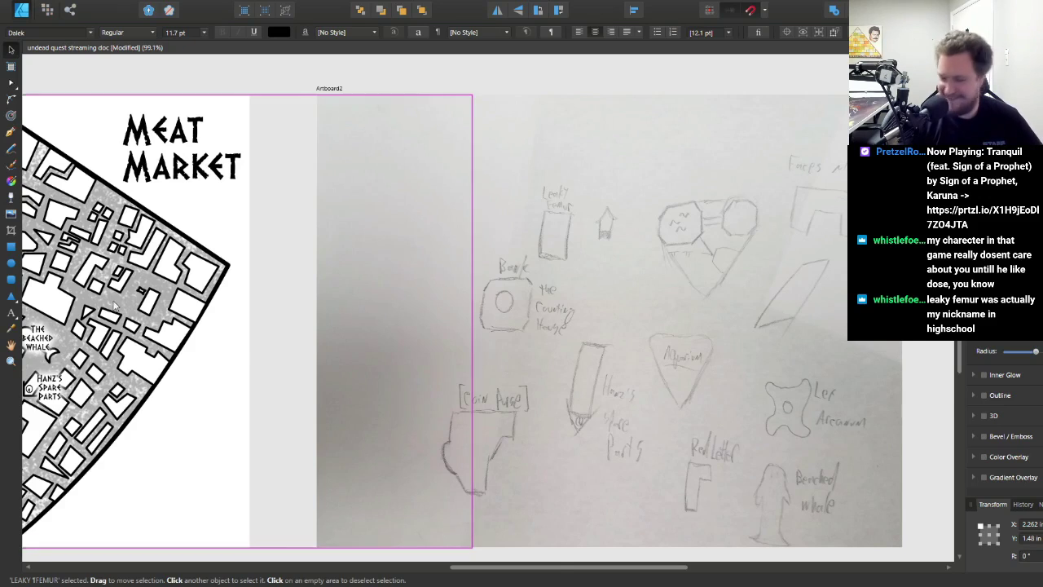
{"action": "scroll", "coordinate": [101, 293], "scroll_direction": "down", "scroll_amount": 5}
{"action": "left_click_drag", "start_coordinate": [691, 564], "coordinate": [423, 562]}
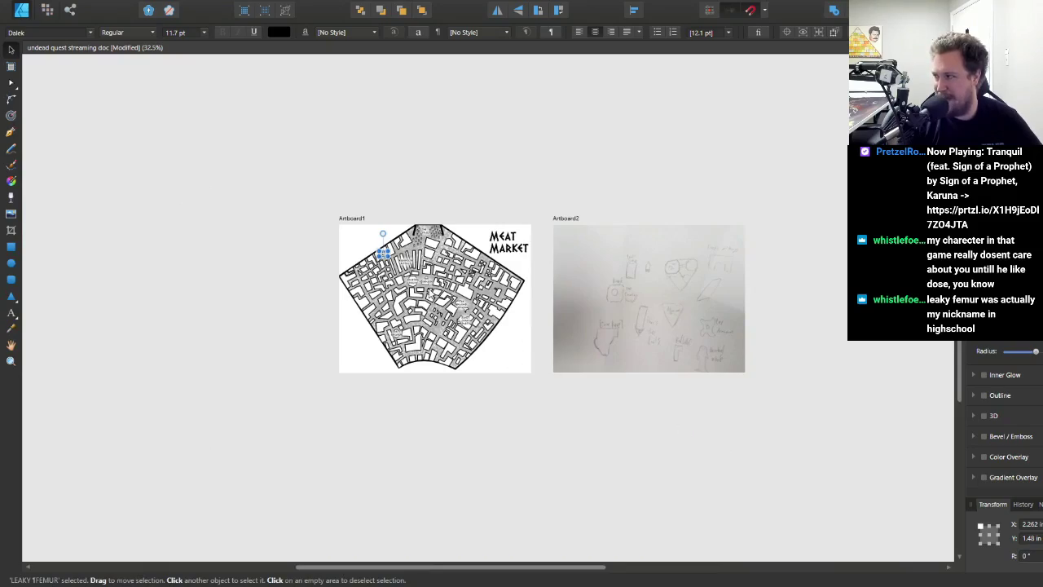
{"action": "scroll", "coordinate": [444, 301], "scroll_direction": "up", "scroll_amount": 4}
{"action": "scroll", "coordinate": [444, 301], "scroll_direction": "up", "scroll_amount": 5}
{"action": "left_click", "coordinate": [453, 301]}
{"action": "scroll", "coordinate": [453, 300], "scroll_direction": "down", "scroll_amount": 5}
{"action": "scroll", "coordinate": [453, 301], "scroll_direction": "up", "scroll_amount": 5}
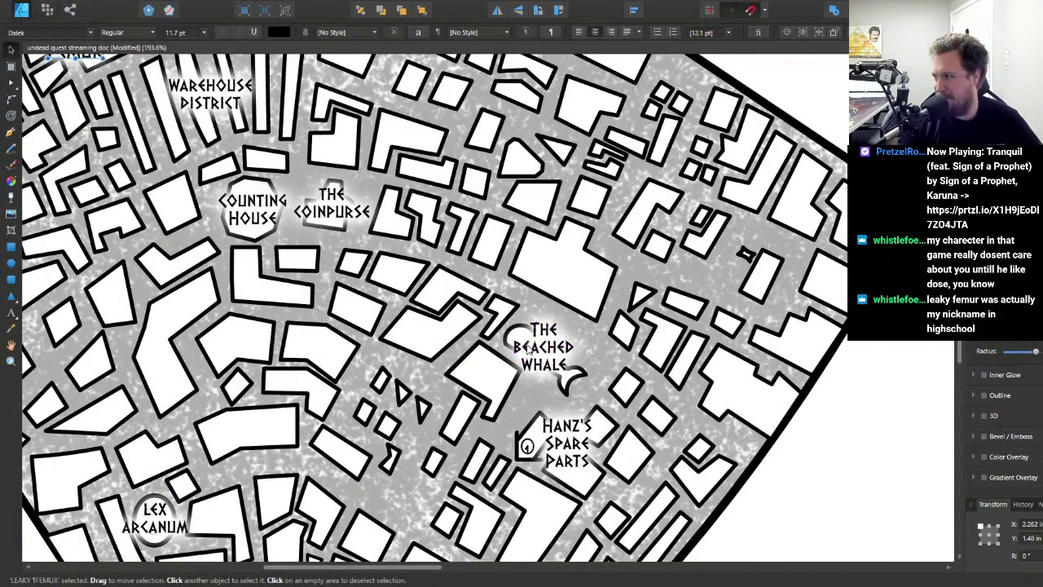
{"action": "scroll", "coordinate": [528, 351], "scroll_direction": "down", "scroll_amount": 3}
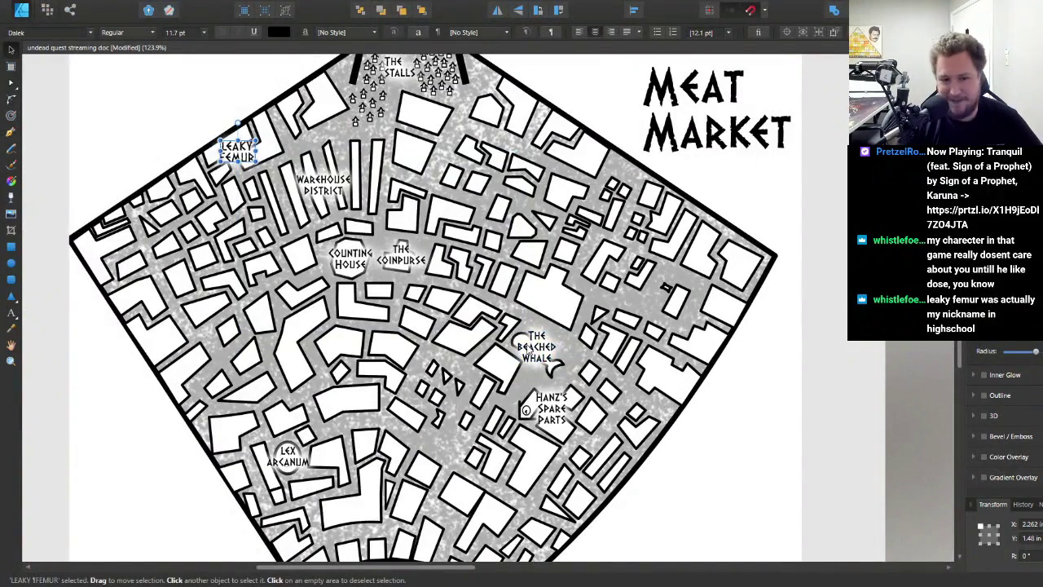
- Copy the Counting House label onto the building to its left and retype it as FACES / N / THINGS
{"action": "left_click", "coordinate": [363, 264]}
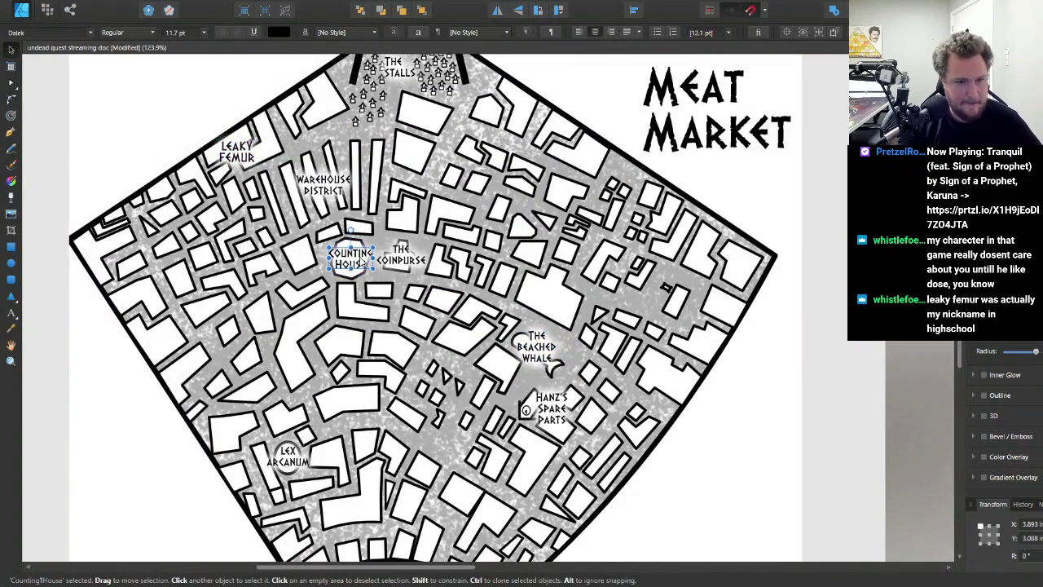
{"action": "left_click_drag", "start_coordinate": [362, 264], "coordinate": [271, 276]}
{"action": "type", "text": "tFACE"}
{"action": "key", "text": "Escape"}
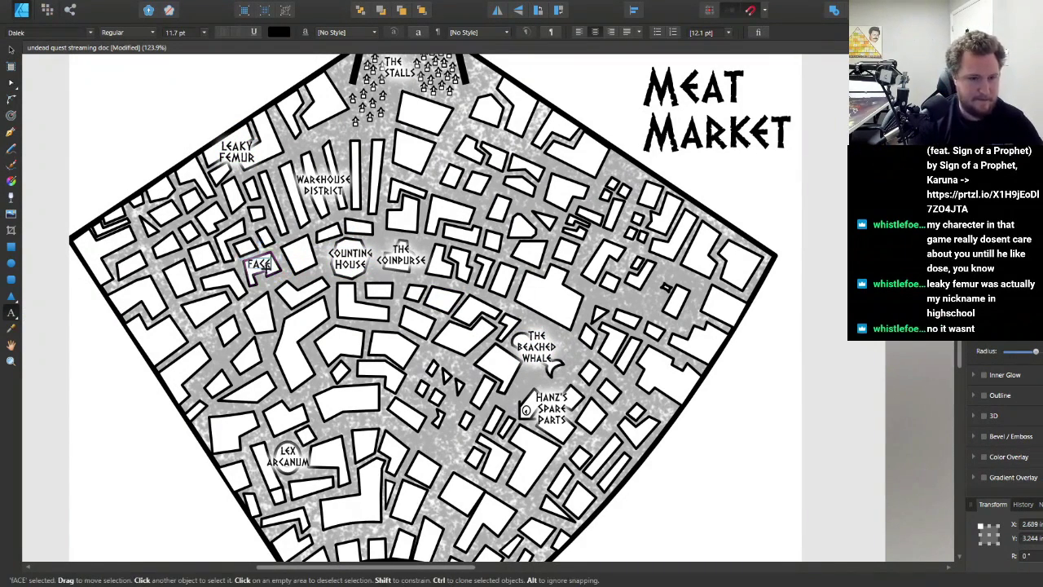
{"action": "type", "text": "S"}
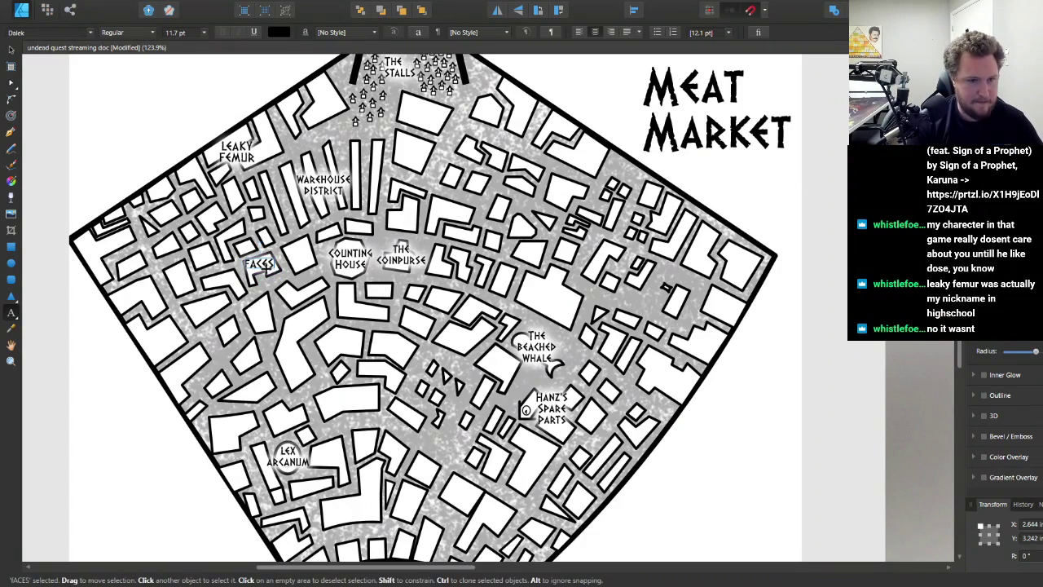
{"action": "type", "text": "T"}
{"action": "key", "text": "Return"}
{"action": "type", "text": "N"}
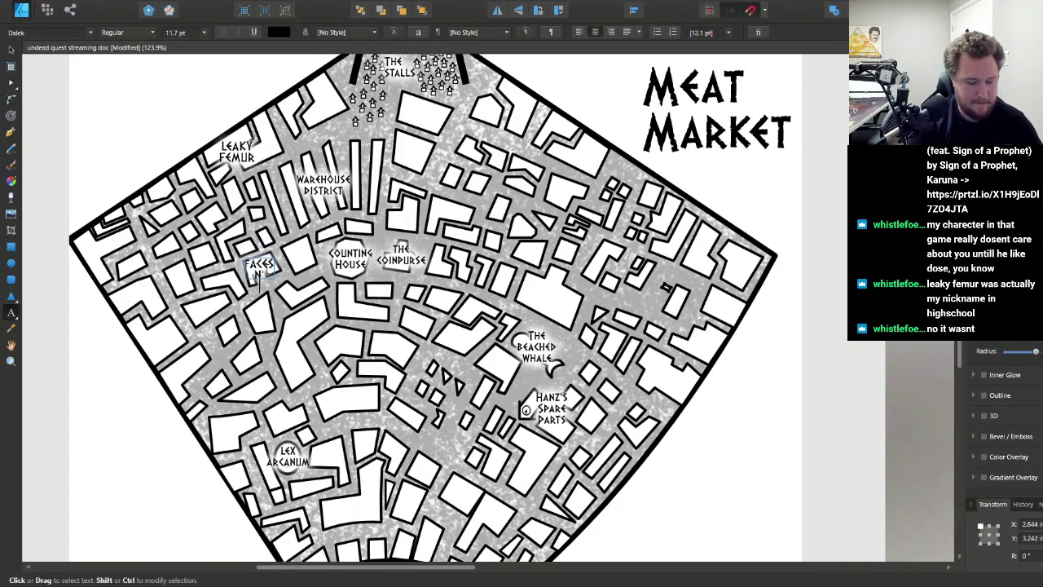
{"action": "key", "text": "Return"}
{"action": "type", "text": "THINGS"}
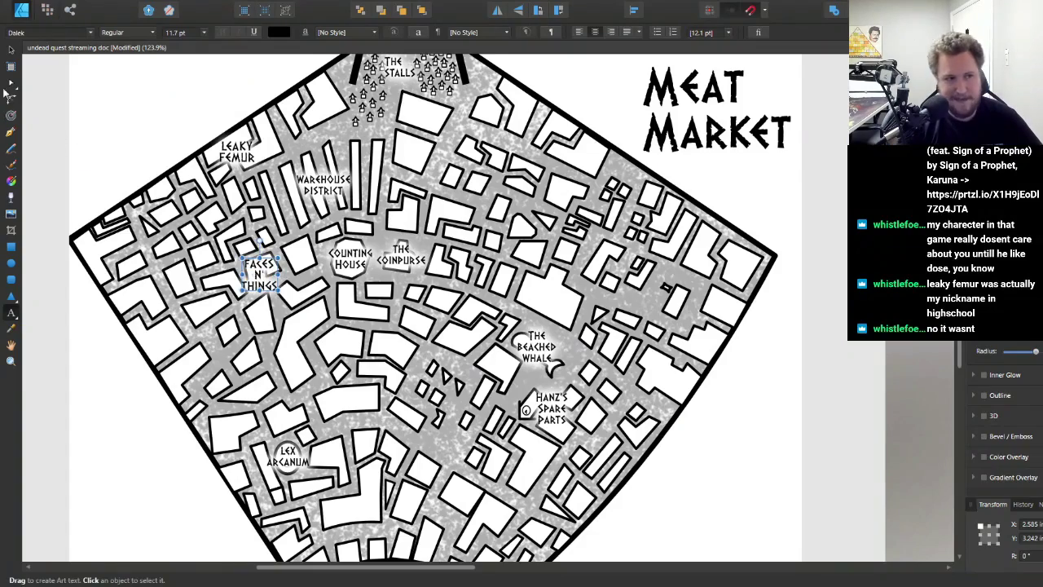
{"action": "left_click", "coordinate": [12, 50]}
- Move the FACES N THINGS label up slightly on its building
{"action": "scroll", "coordinate": [247, 253], "scroll_direction": "up", "scroll_amount": 5}
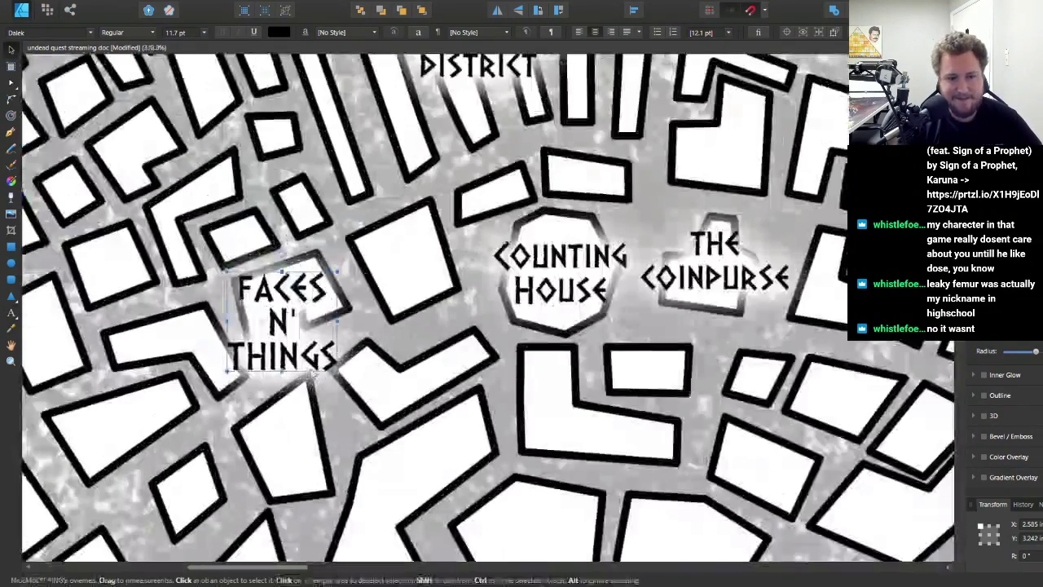
{"action": "left_click_drag", "start_coordinate": [294, 318], "coordinate": [297, 304]}
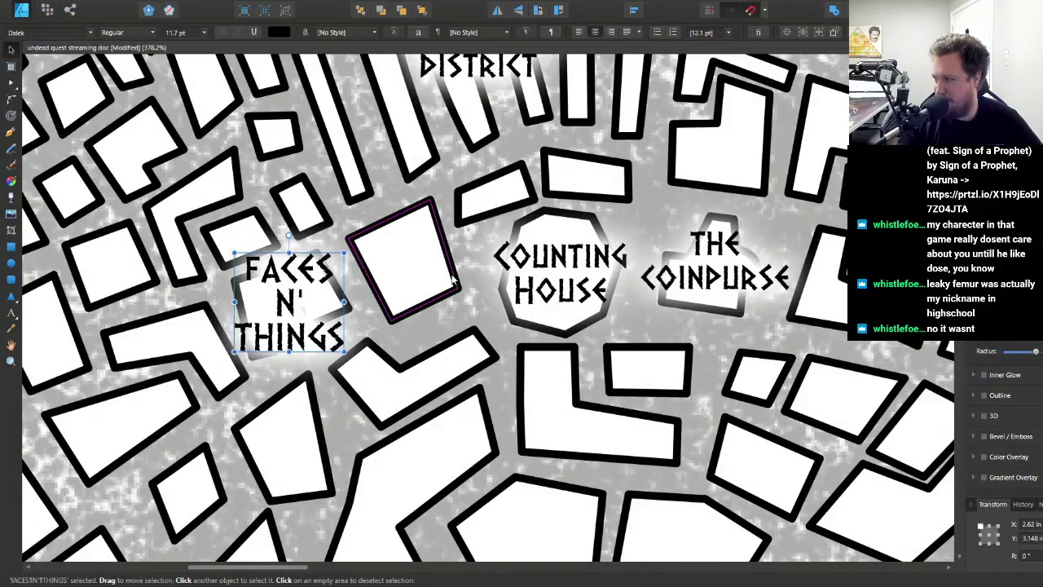
{"action": "scroll", "coordinate": [452, 280], "scroll_direction": "down", "scroll_amount": 5}
{"action": "scroll", "coordinate": [568, 303], "scroll_direction": "down", "scroll_amount": 2}
{"action": "scroll", "coordinate": [568, 303], "scroll_direction": "down", "scroll_amount": 3}
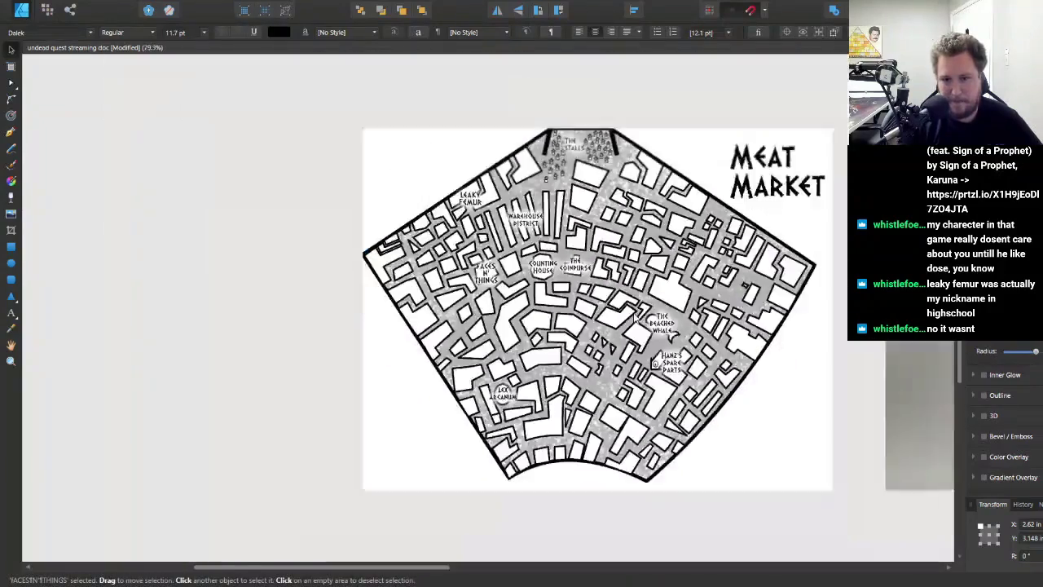
{"action": "scroll", "coordinate": [684, 303], "scroll_direction": "up", "scroll_amount": 2}
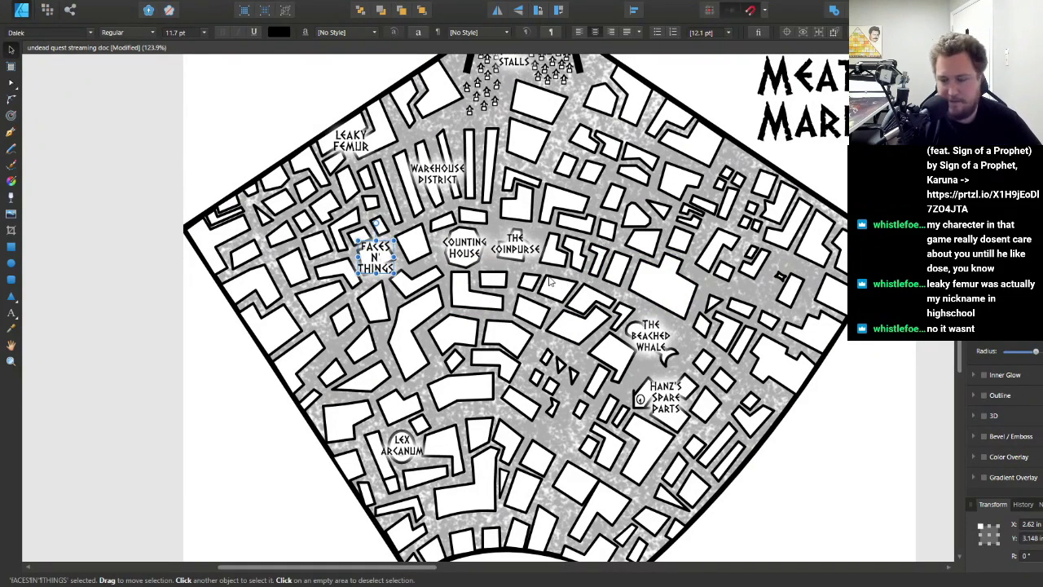
{"action": "scroll", "coordinate": [547, 285], "scroll_direction": "down", "scroll_amount": 5}
{"action": "scroll", "coordinate": [733, 302], "scroll_direction": "up", "scroll_amount": 5}
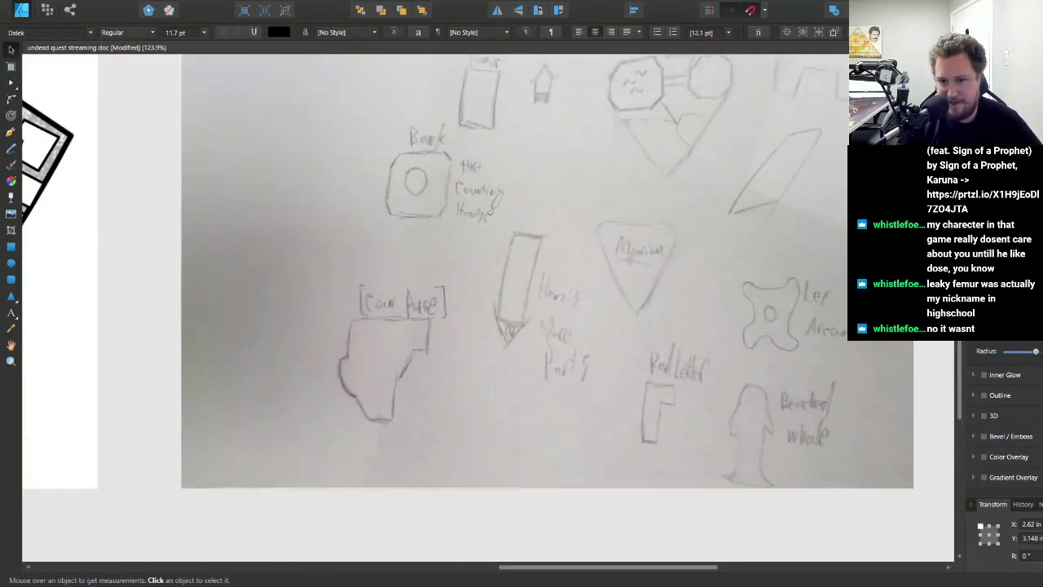
- Copy the Hanz's Spare Parts label down-left onto a building near the southern wall
{"action": "left_click", "coordinate": [675, 430]}
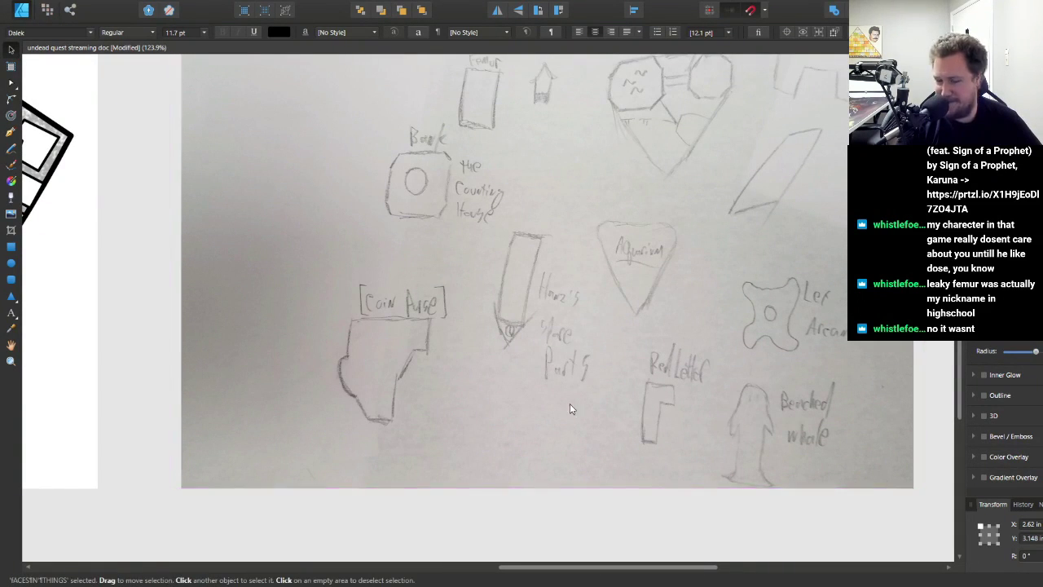
{"action": "scroll", "coordinate": [477, 412], "scroll_direction": "down", "scroll_amount": 4}
{"action": "scroll", "coordinate": [119, 350], "scroll_direction": "up", "scroll_amount": 4}
{"action": "scroll", "coordinate": [119, 350], "scroll_direction": "down", "scroll_amount": 3}
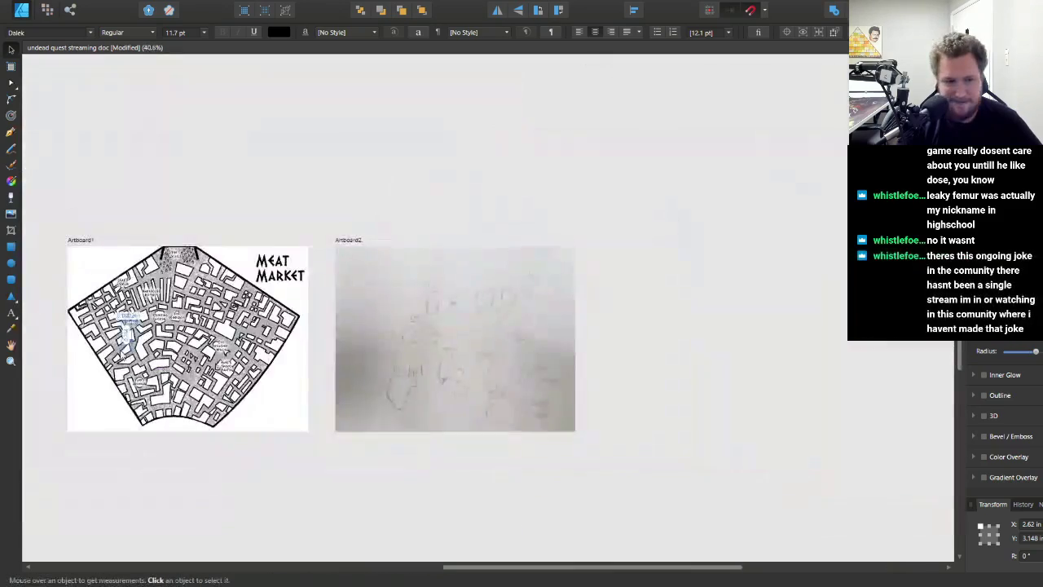
{"action": "scroll", "coordinate": [118, 350], "scroll_direction": "up", "scroll_amount": 3}
{"action": "scroll", "coordinate": [131, 362], "scroll_direction": "up", "scroll_amount": 3}
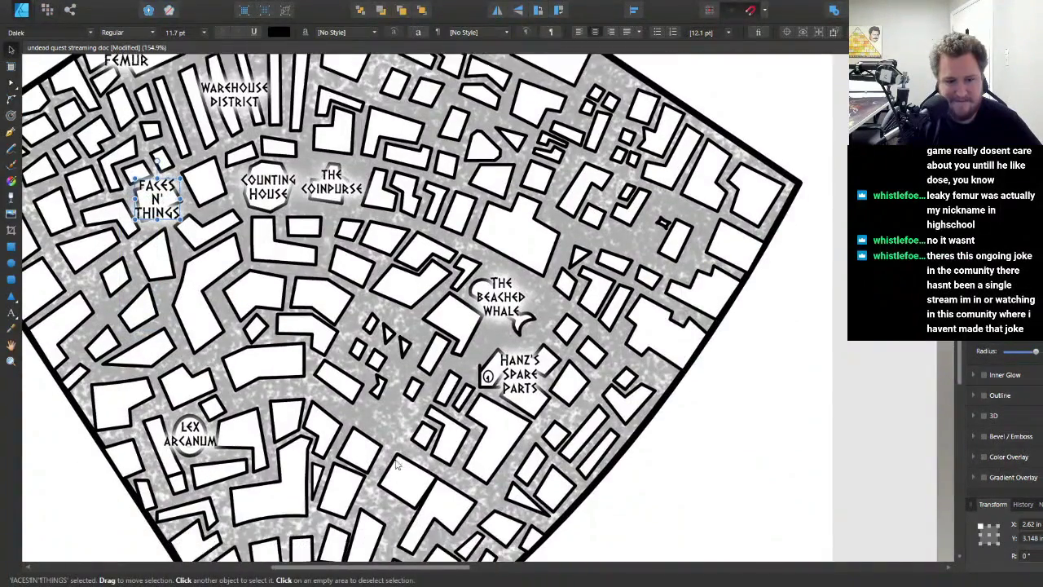
{"action": "scroll", "coordinate": [399, 461], "scroll_direction": "down", "scroll_amount": 2}
{"action": "left_click", "coordinate": [453, 446]}
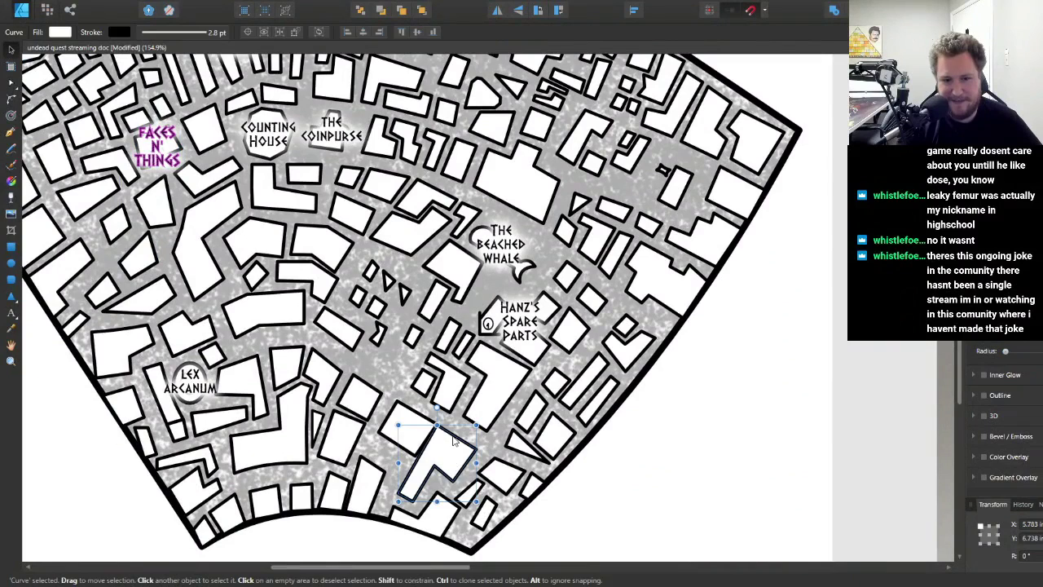
{"action": "left_click", "coordinate": [525, 342]}
{"action": "mouse_move", "coordinate": [521, 336]}
{"action": "left_mouse_down"}
{"action": "mouse_move", "coordinate": [521, 376]}
{"action": "mouse_move", "coordinate": [438, 477]}
{"action": "left_mouse_up"}
- Retype the copied label as three lines: THE / RED / LETTER
{"action": "double_click", "coordinate": [437, 463]}
{"action": "key", "text": "ctrl+a"}
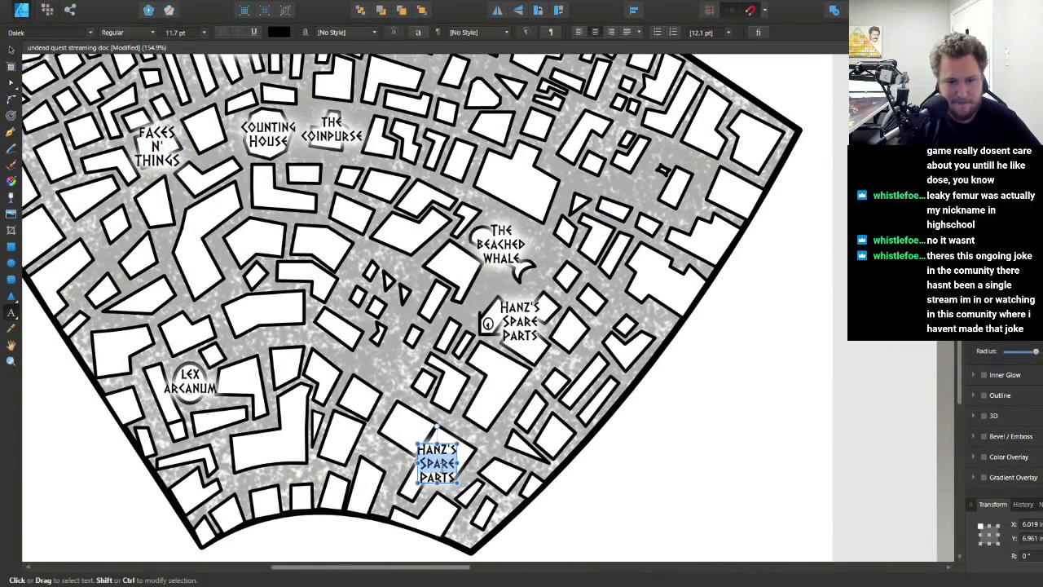
{"action": "type", "text": "THE"}
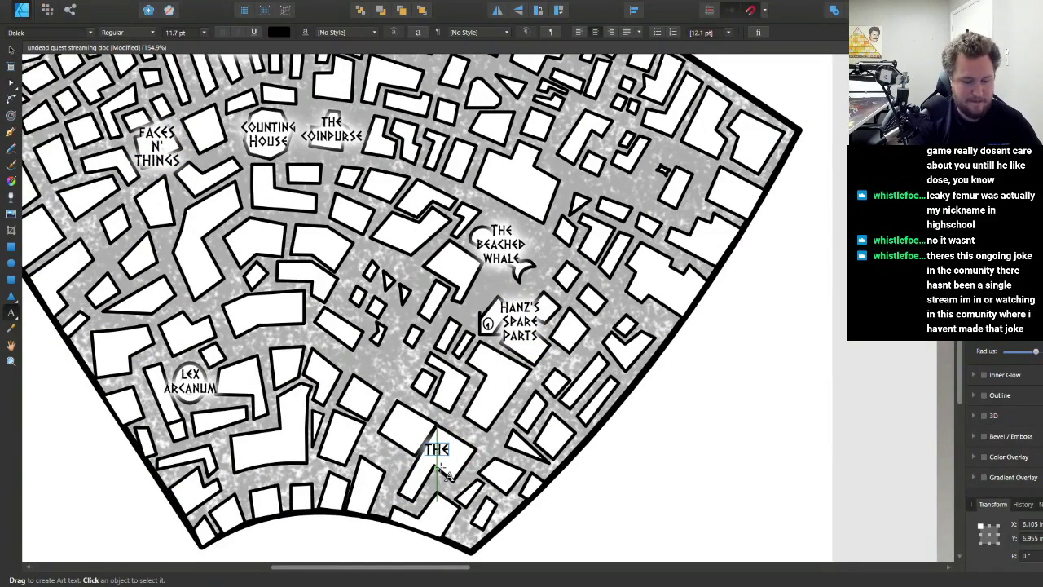
{"action": "key", "text": "Return"}
{"action": "type", "text": "RED"}
{"action": "key", "text": "Return"}
{"action": "type", "text": "LETTER"}
{"action": "key", "text": "Escape"}
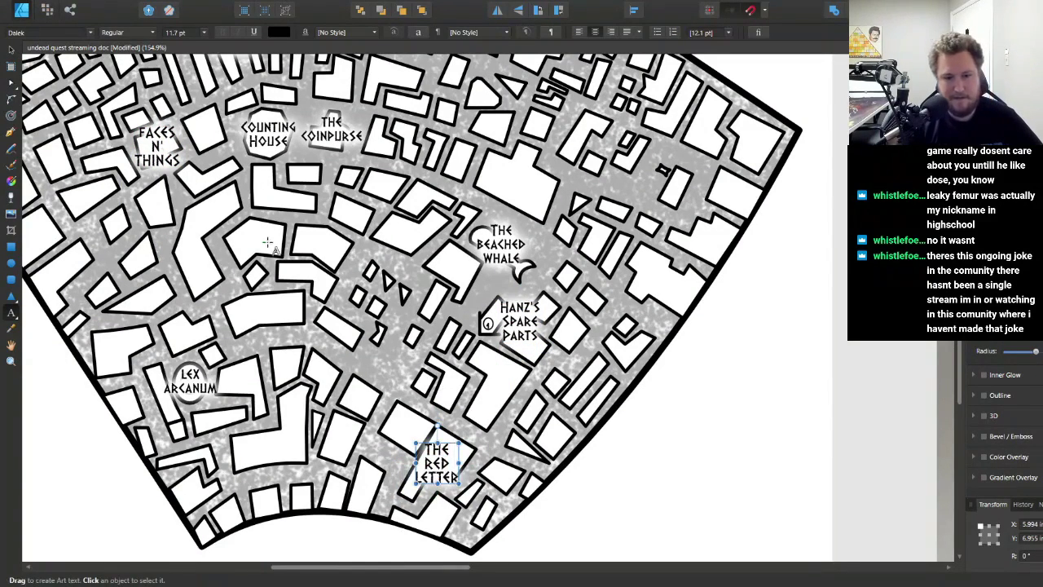
{"action": "left_click", "coordinate": [12, 49]}
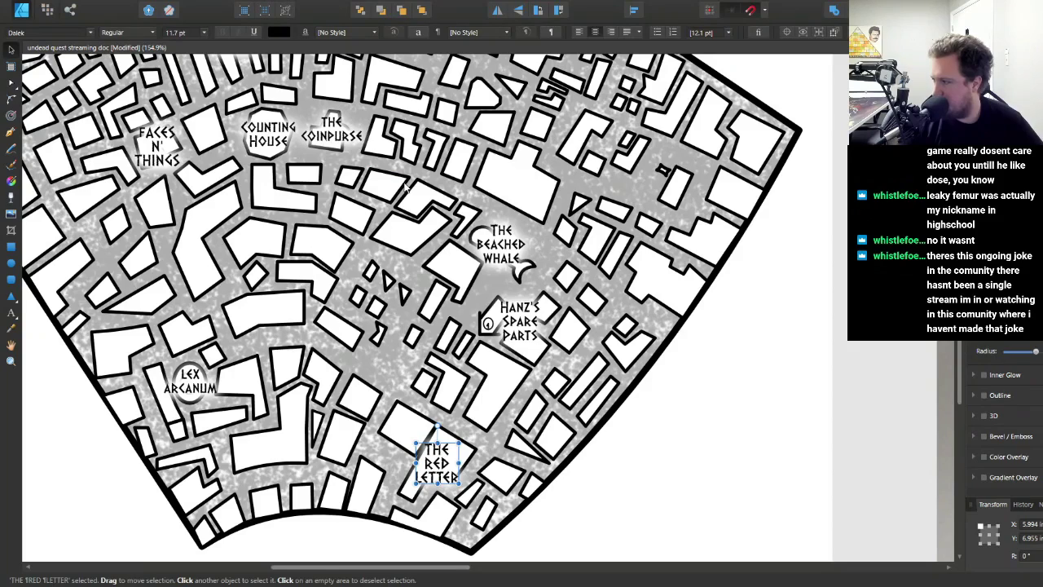
- Copy The Coinpurse label up and to the right, and retype COINPURSE as AQUARIUM
{"action": "scroll", "coordinate": [497, 175], "scroll_direction": "down", "scroll_amount": 5}
{"action": "scroll", "coordinate": [775, 235], "scroll_direction": "down", "scroll_amount": 2}
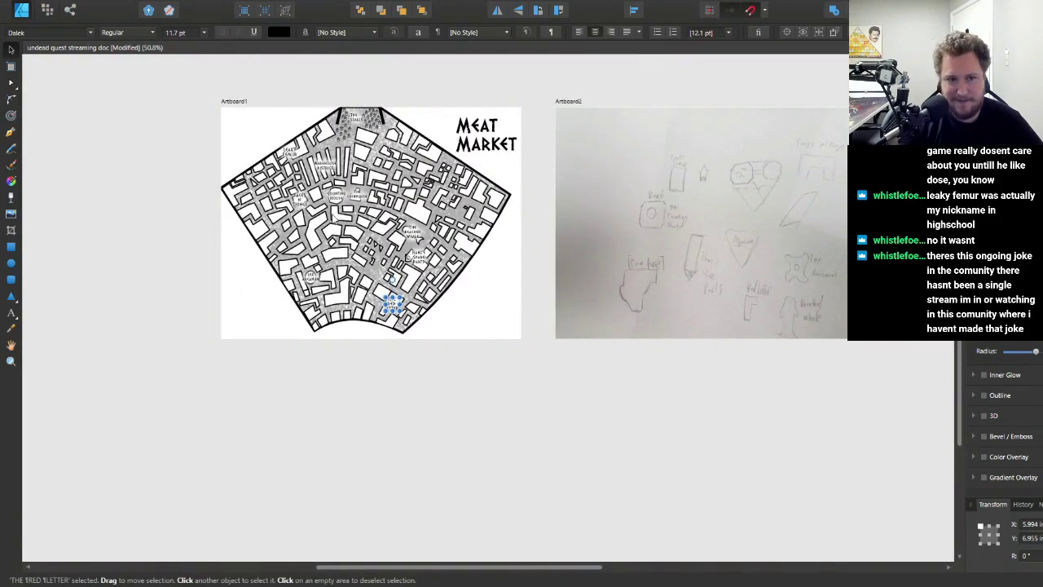
{"action": "left_click", "coordinate": [359, 198]}
{"action": "scroll", "coordinate": [377, 188], "scroll_direction": "up", "scroll_amount": 7}
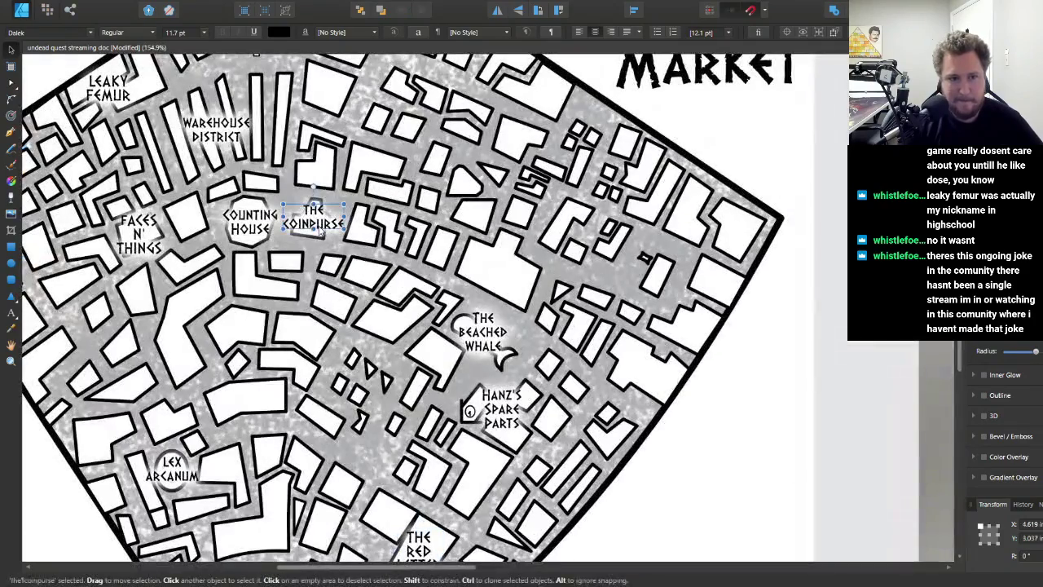
{"action": "mouse_move", "coordinate": [320, 232]}
{"action": "left_mouse_down"}
{"action": "mouse_move", "coordinate": [400, 188]}
{"action": "mouse_move", "coordinate": [469, 194]}
{"action": "left_mouse_up"}
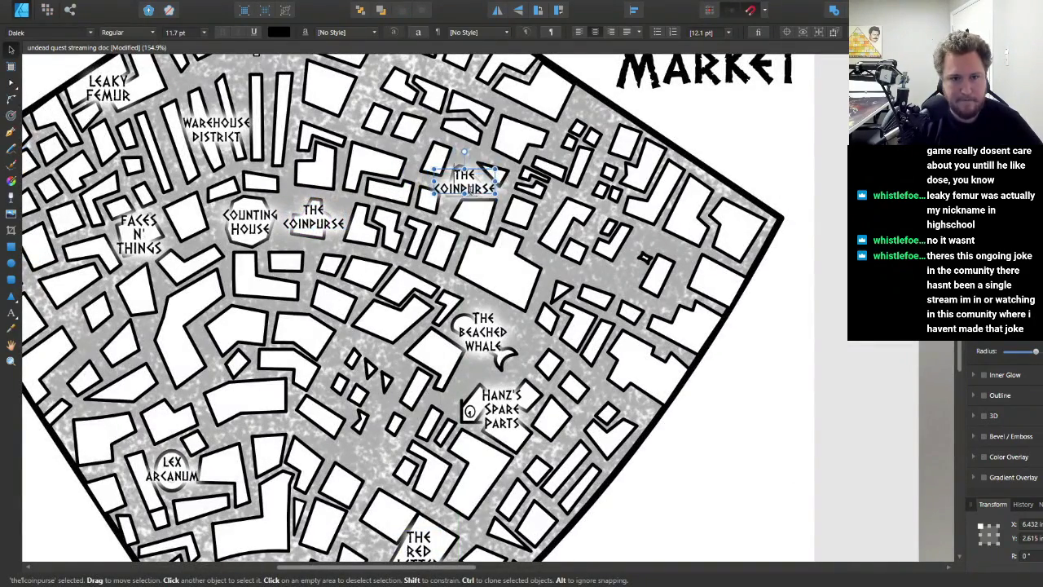
{"action": "double_click", "coordinate": [466, 188]}
{"action": "type", "text": "AQUA"}
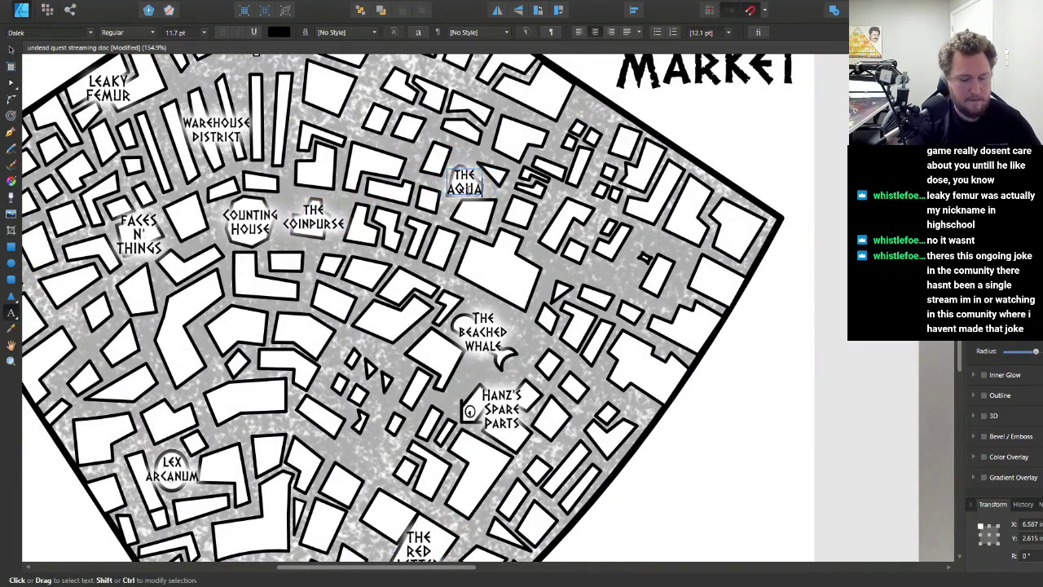
{"action": "type", "text": "RIUM"}
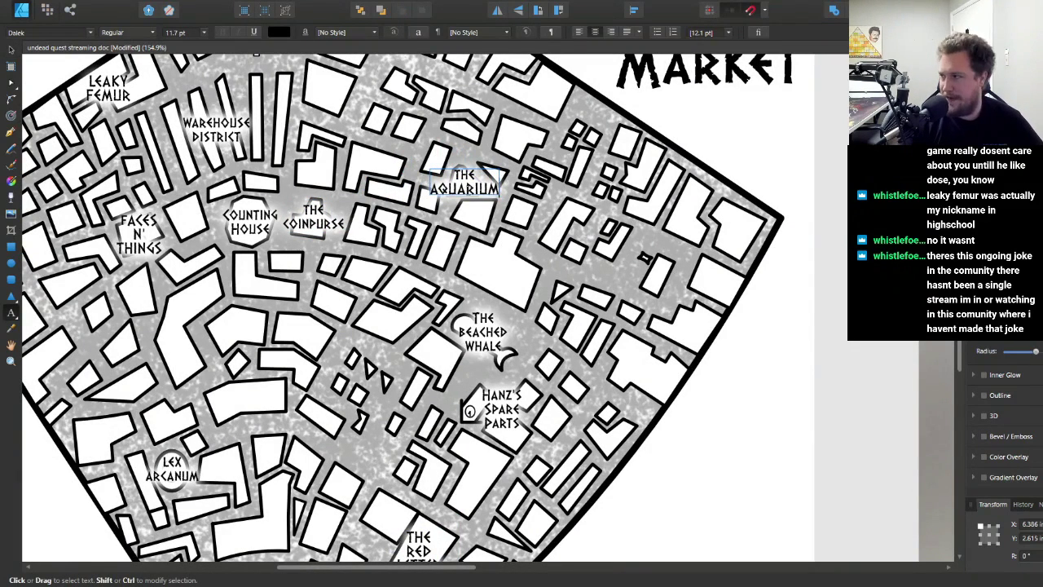
{"action": "key", "text": "Escape"}
{"action": "scroll", "coordinate": [479, 196], "scroll_direction": "down", "scroll_amount": 5}
{"action": "scroll", "coordinate": [529, 208], "scroll_direction": "up", "scroll_amount": 4}
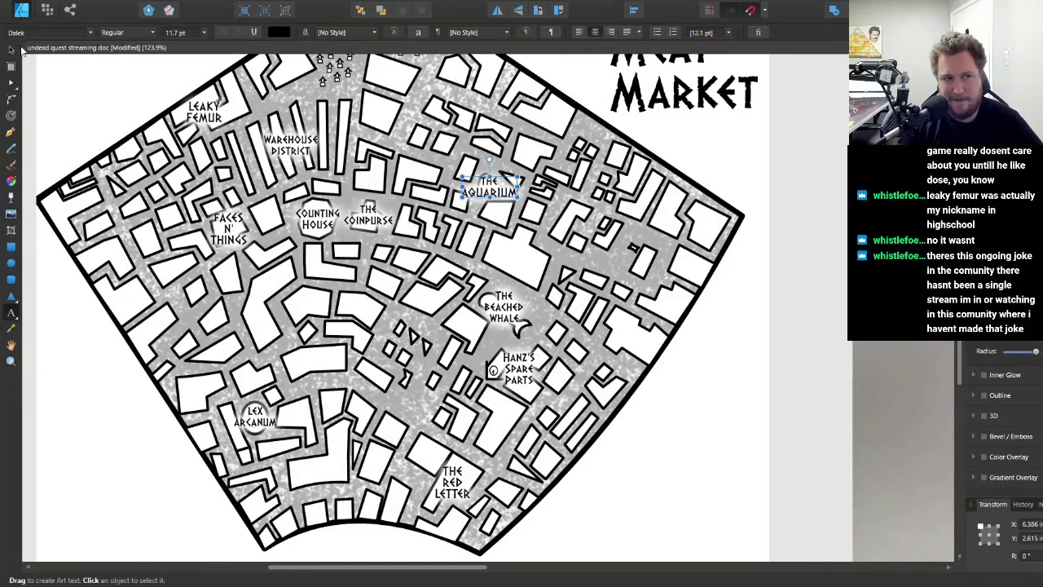
- Enlarge the tiny building east of The Aquarium moderately, redoing an oversized first attempt
{"action": "key", "text": "v"}
{"action": "scroll", "coordinate": [625, 243], "scroll_direction": "up", "scroll_amount": 8}
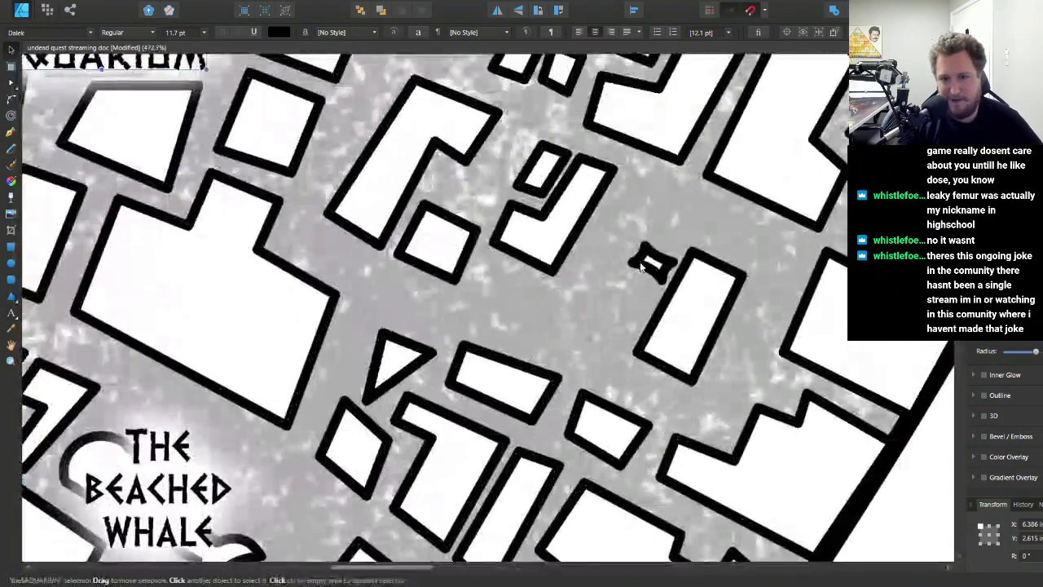
{"action": "left_click", "coordinate": [632, 247]}
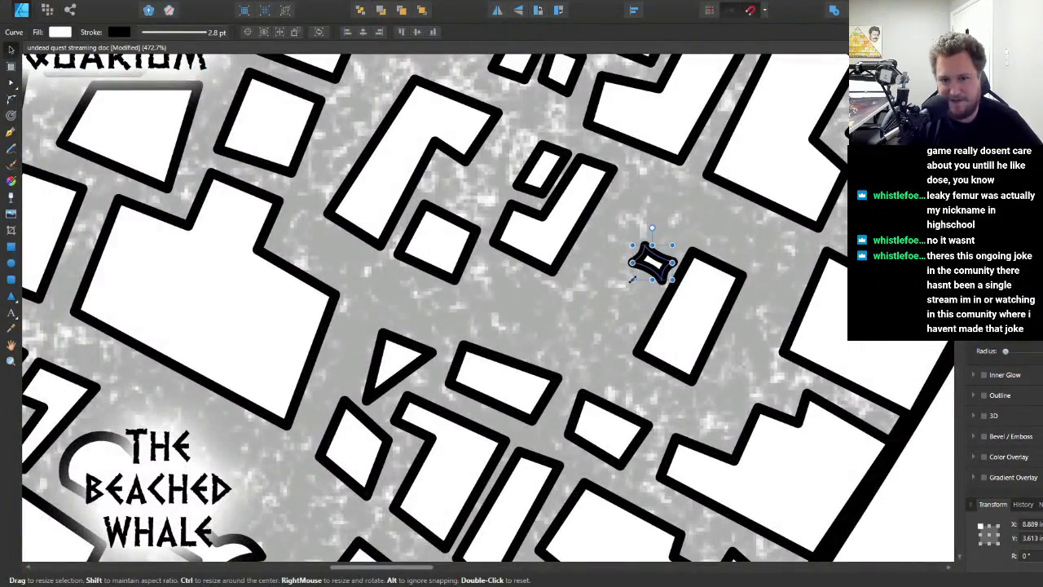
{"action": "left_click_drag", "start_coordinate": [633, 279], "coordinate": [583, 305]}
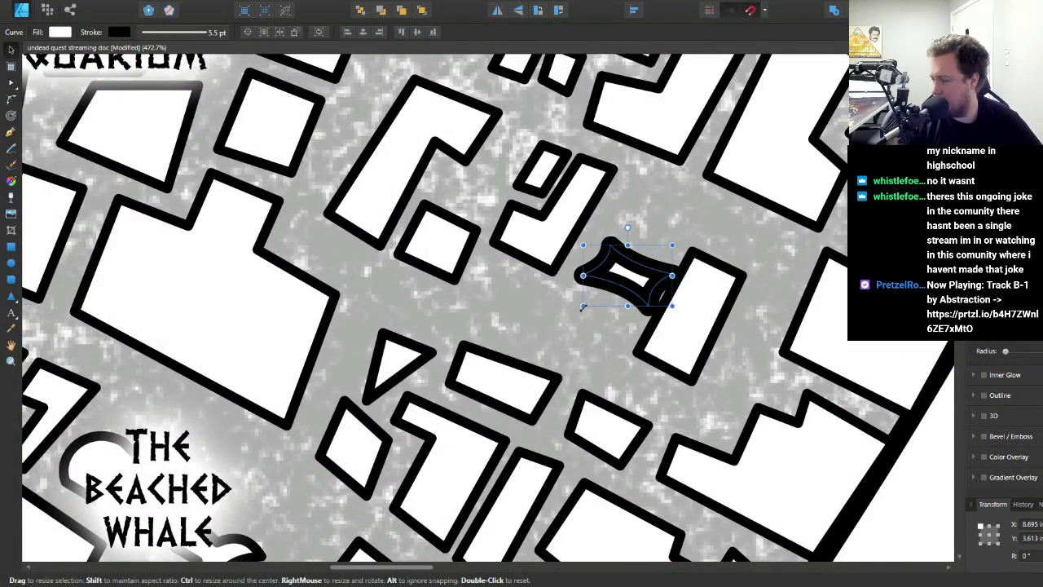
{"action": "key", "text": "ctrl+z"}
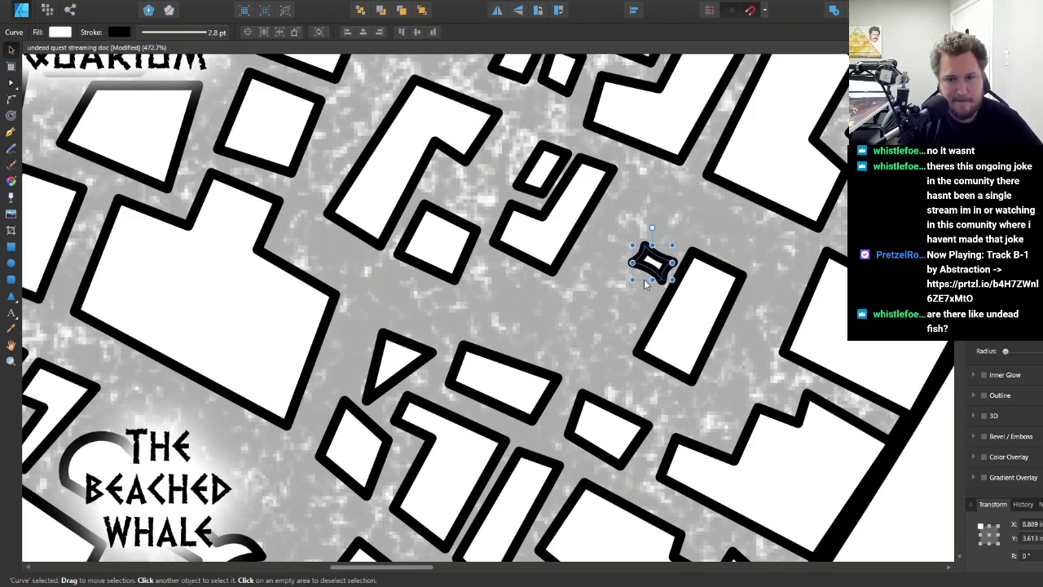
{"action": "left_click_drag", "start_coordinate": [633, 281], "coordinate": [582, 307]}
{"action": "scroll", "coordinate": [632, 281], "scroll_direction": "down", "scroll_amount": 4}
{"action": "scroll", "coordinate": [632, 281], "scroll_direction": "down", "scroll_amount": 2}
{"action": "scroll", "coordinate": [631, 282], "scroll_direction": "up", "scroll_amount": 1}
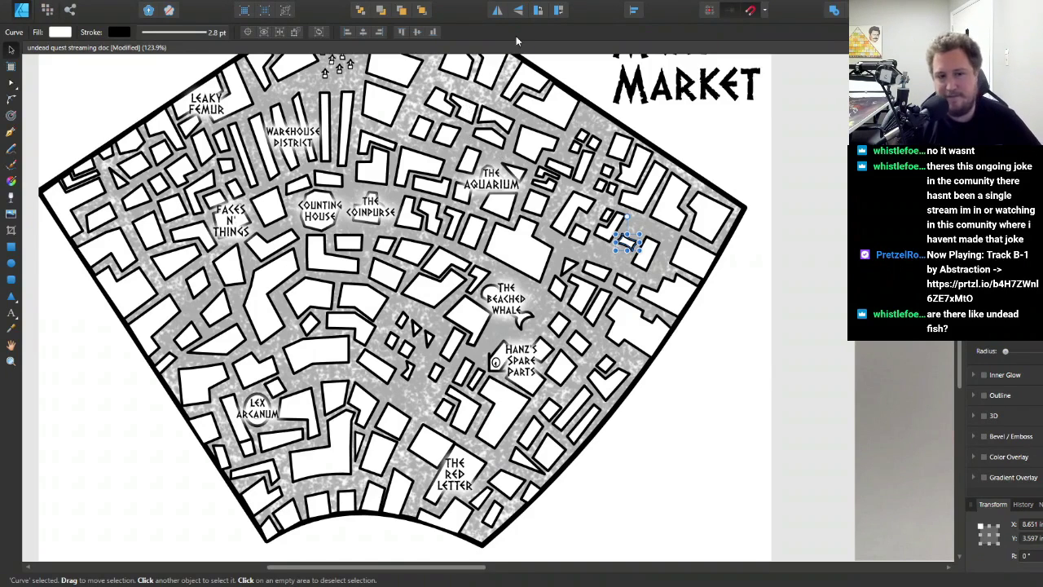
{"action": "scroll", "coordinate": [369, 251], "scroll_direction": "down", "scroll_amount": 5}
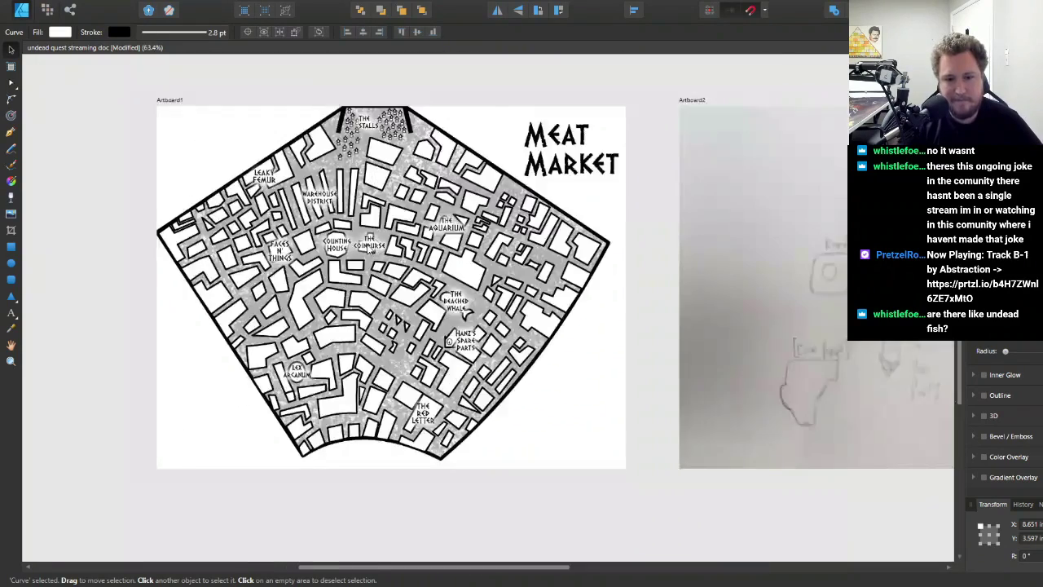
{"action": "scroll", "coordinate": [369, 251], "scroll_direction": "up", "scroll_amount": 3}
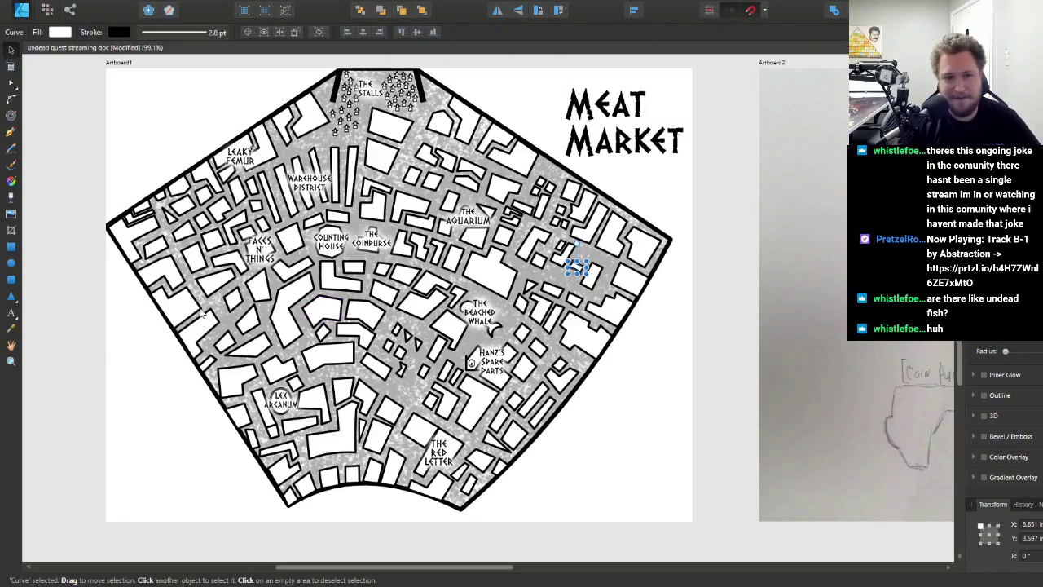
{"action": "scroll", "coordinate": [204, 308], "scroll_direction": "down", "scroll_amount": 2}
{"action": "scroll", "coordinate": [205, 303], "scroll_direction": "up", "scroll_amount": 2}
{"action": "scroll", "coordinate": [206, 303], "scroll_direction": "down", "scroll_amount": 2}
{"action": "scroll", "coordinate": [205, 303], "scroll_direction": "up", "scroll_amount": 2}
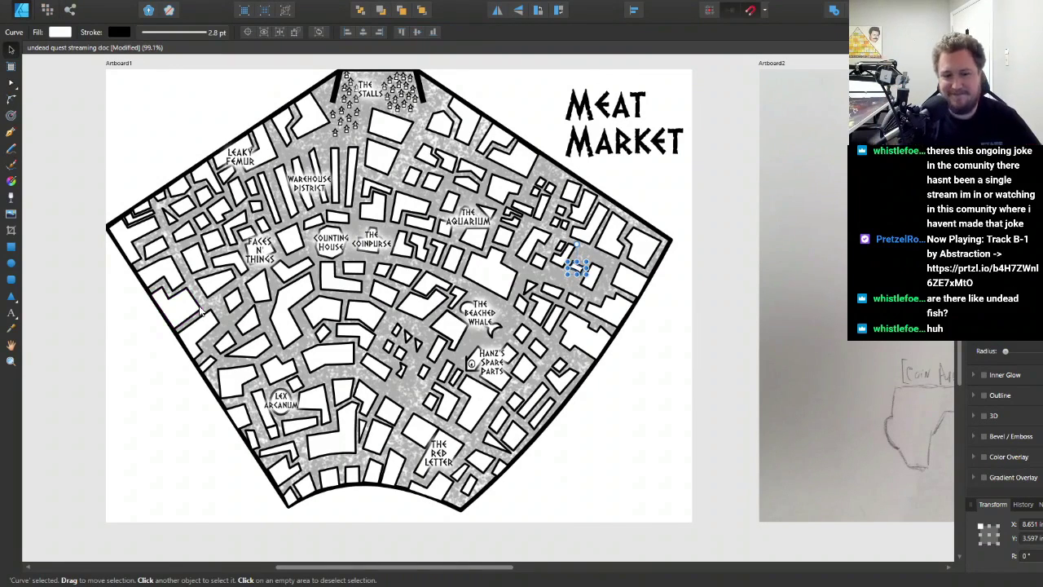
{"action": "scroll", "coordinate": [859, 346], "scroll_direction": "down", "scroll_amount": 4}
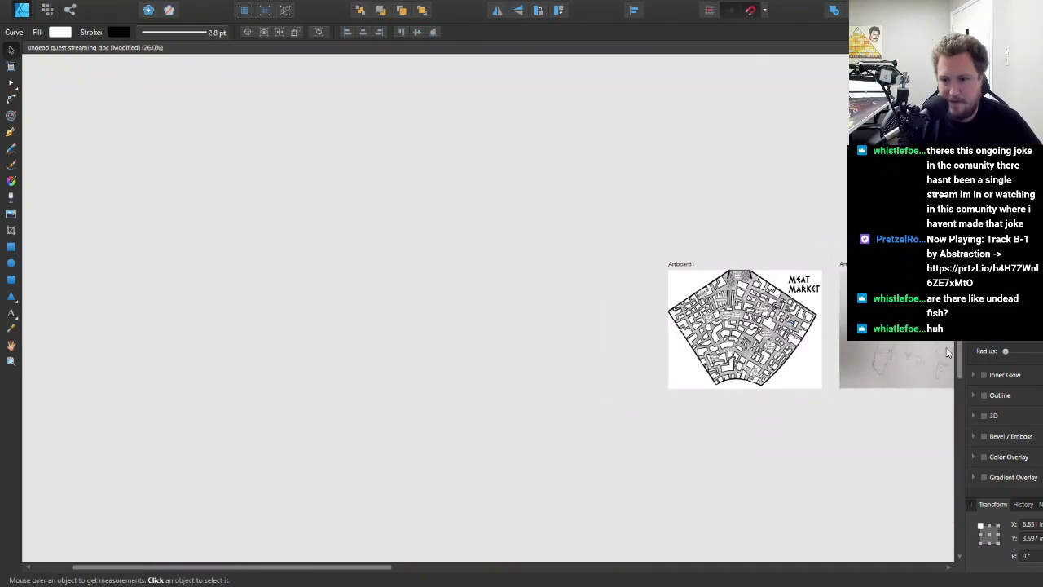
{"action": "scroll", "coordinate": [937, 353], "scroll_direction": "up", "scroll_amount": 4}
{"action": "mouse_move", "coordinate": [563, 566]}
{"action": "left_mouse_down"}
{"action": "mouse_move", "coordinate": [707, 559]}
{"action": "mouse_move", "coordinate": [475, 531]}
{"action": "left_mouse_up"}
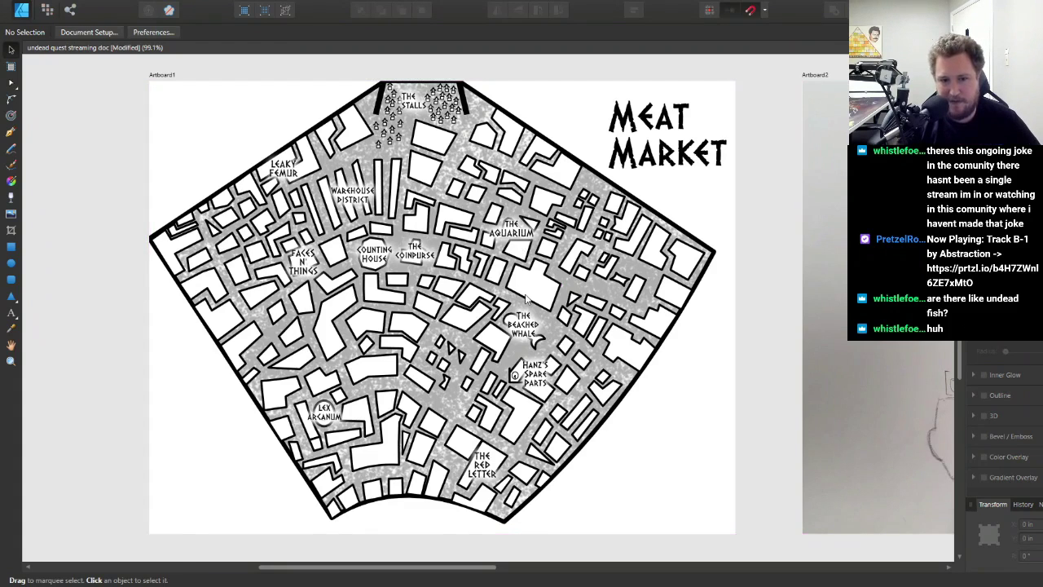
- Copy The Beached Whale label to the left and retype it as Flophouses
{"action": "left_click", "coordinate": [519, 330]}
{"action": "double_click", "coordinate": [519, 330]}
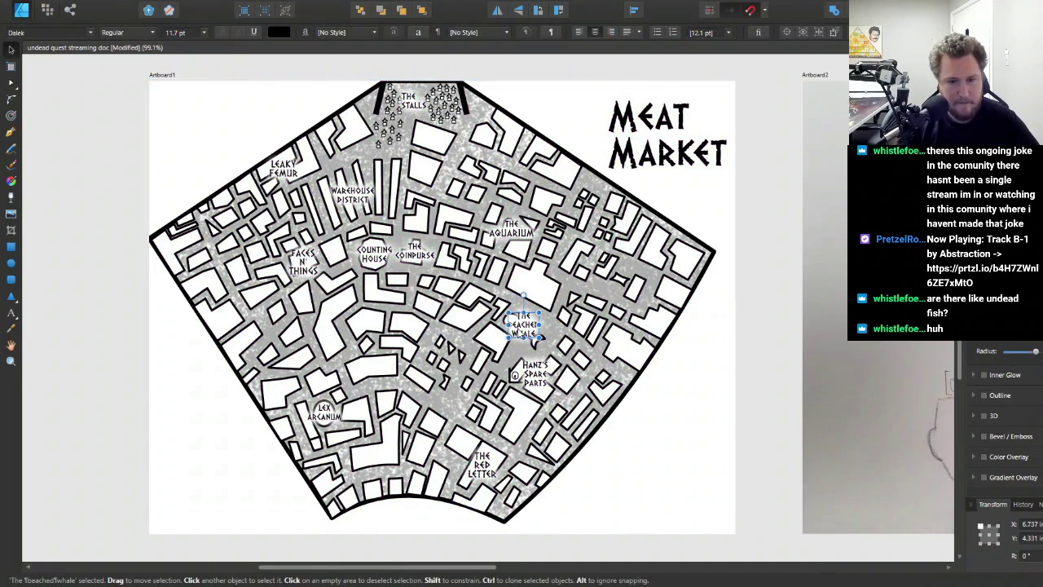
{"action": "left_click_drag", "start_coordinate": [522, 332], "coordinate": [321, 324]}
{"action": "key", "text": "t"}
{"action": "key", "text": "ctrl+a"}
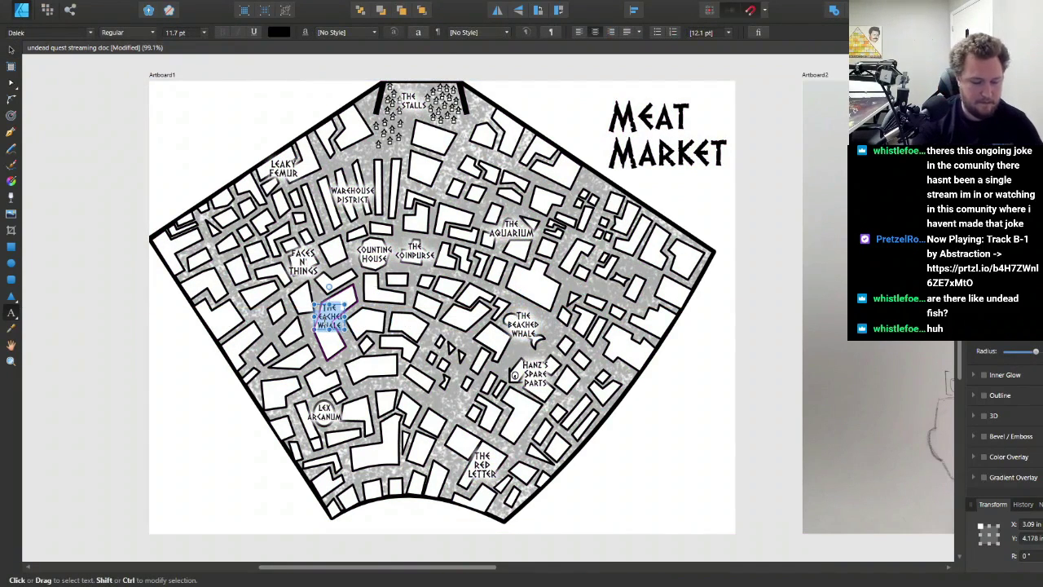
{"action": "key", "text": "BackSpace"}
{"action": "type", "text": "Flophouses"}
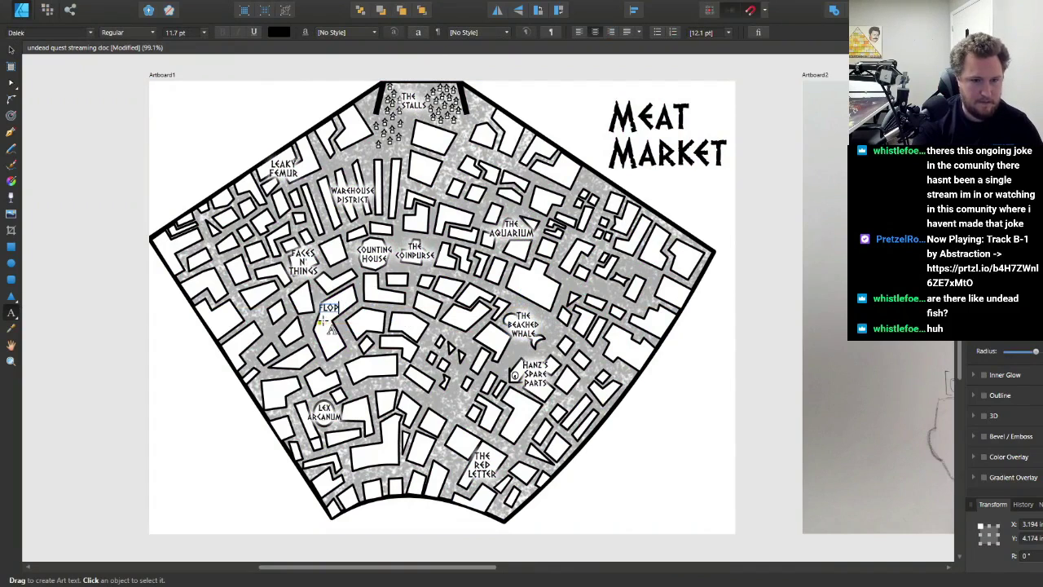
{"action": "key", "text": "Escape"}
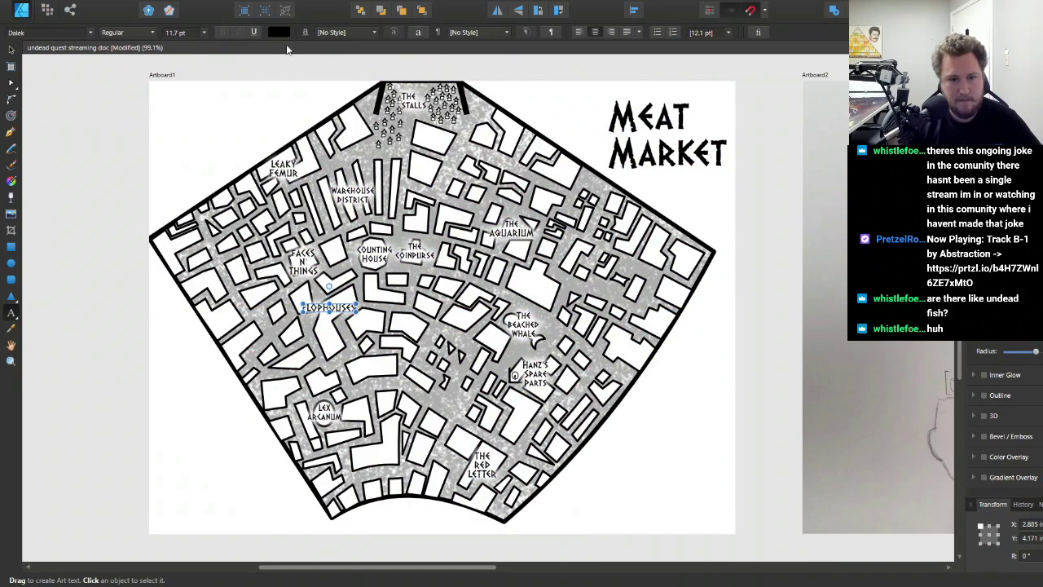
- Move the FLOPHOUSES label slightly down, below Faces N' Things
{"action": "left_click", "coordinate": [11, 49]}
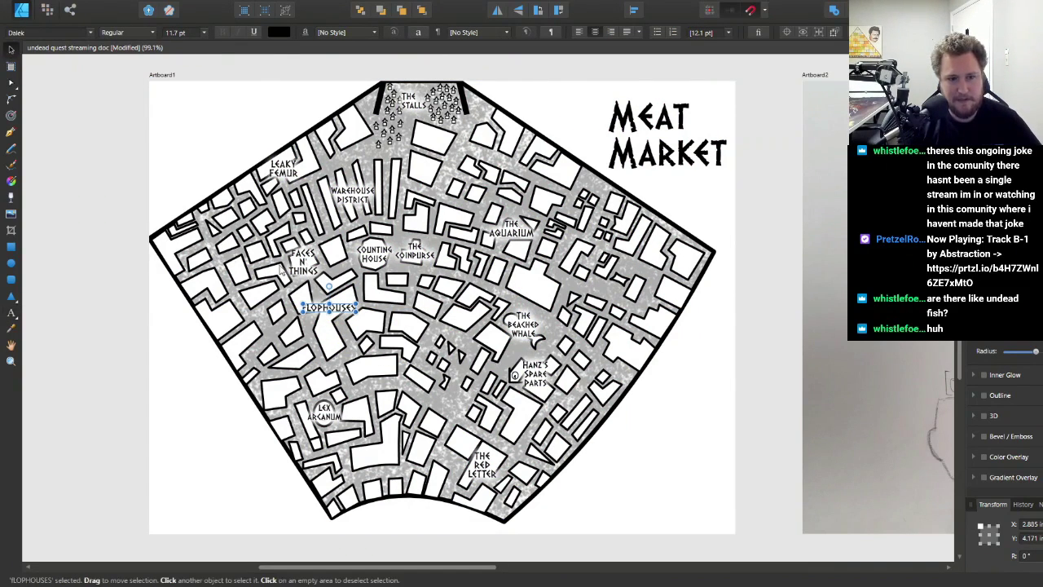
{"action": "scroll", "coordinate": [326, 308], "scroll_direction": "up", "scroll_amount": 5}
{"action": "left_click_drag", "start_coordinate": [430, 440], "coordinate": [431, 504]}
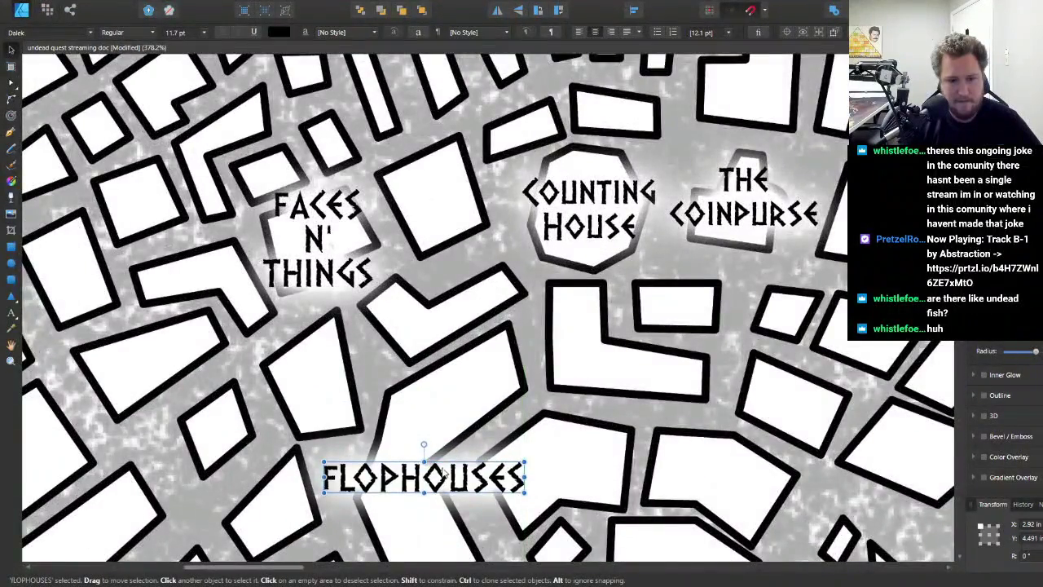
{"action": "scroll", "coordinate": [435, 481], "scroll_direction": "down", "scroll_amount": 8}
{"action": "scroll", "coordinate": [440, 481], "scroll_direction": "down", "scroll_amount": 2}
{"action": "scroll", "coordinate": [522, 342], "scroll_direction": "up", "scroll_amount": 3}
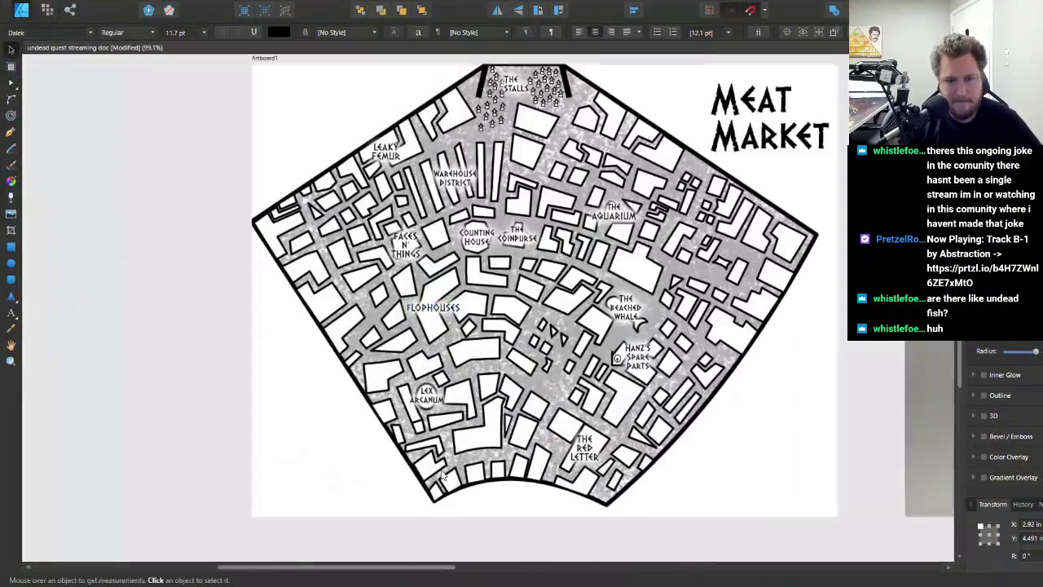
{"action": "scroll", "coordinate": [522, 342], "scroll_direction": "down", "scroll_amount": 1}
{"action": "scroll", "coordinate": [731, 361], "scroll_direction": "up", "scroll_amount": 2}
{"action": "scroll", "coordinate": [730, 361], "scroll_direction": "down", "scroll_amount": 2}
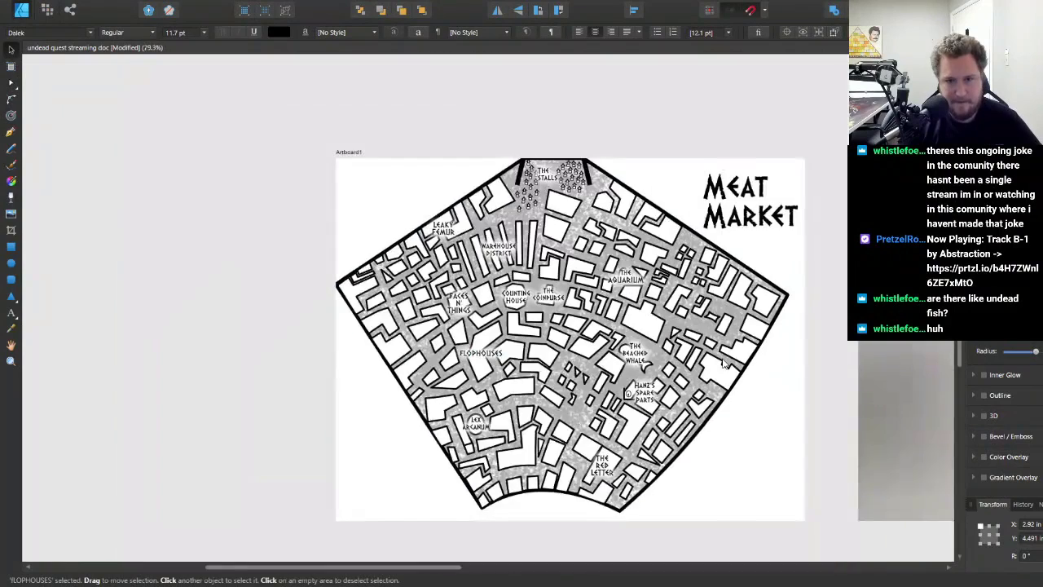
{"action": "scroll", "coordinate": [727, 363], "scroll_direction": "up", "scroll_amount": 1}
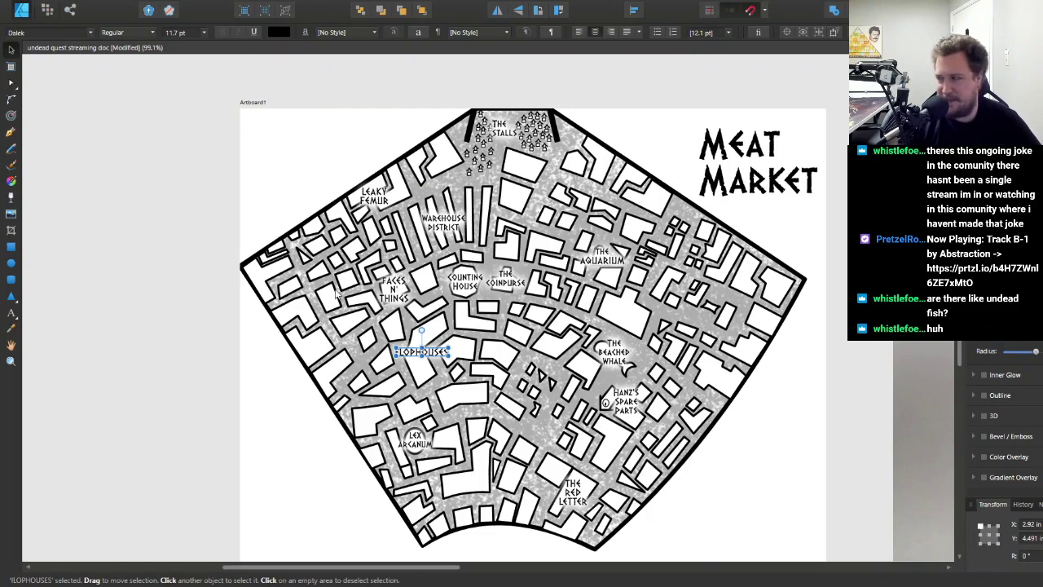
{"action": "scroll", "coordinate": [335, 292], "scroll_direction": "down", "scroll_amount": 2}
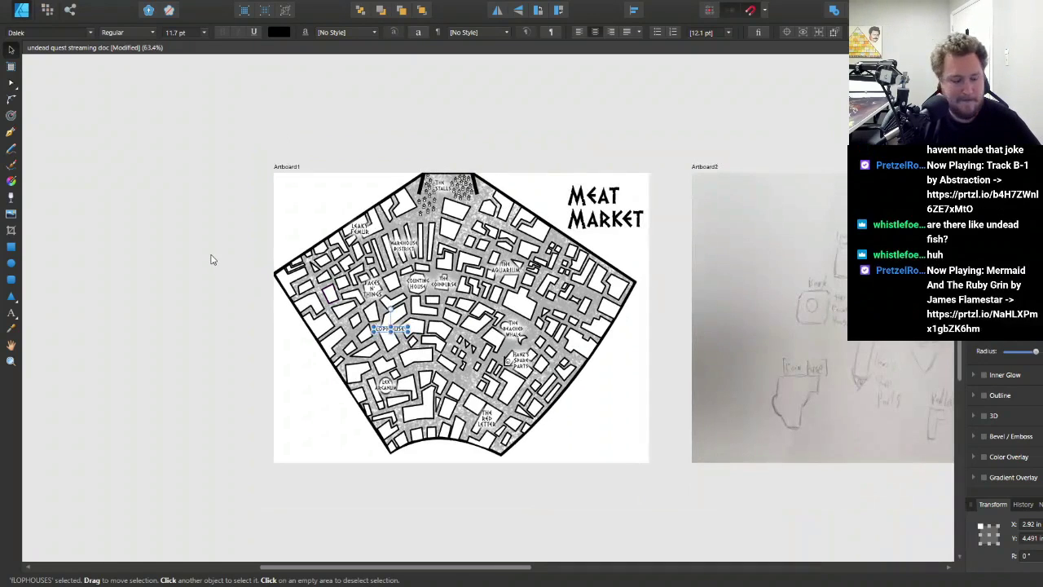
- Move the sketch artboard (Artboard2) further right, then select the map artboard (Artboard1)
{"action": "scroll", "coordinate": [158, 185], "scroll_direction": "down", "scroll_amount": 2}
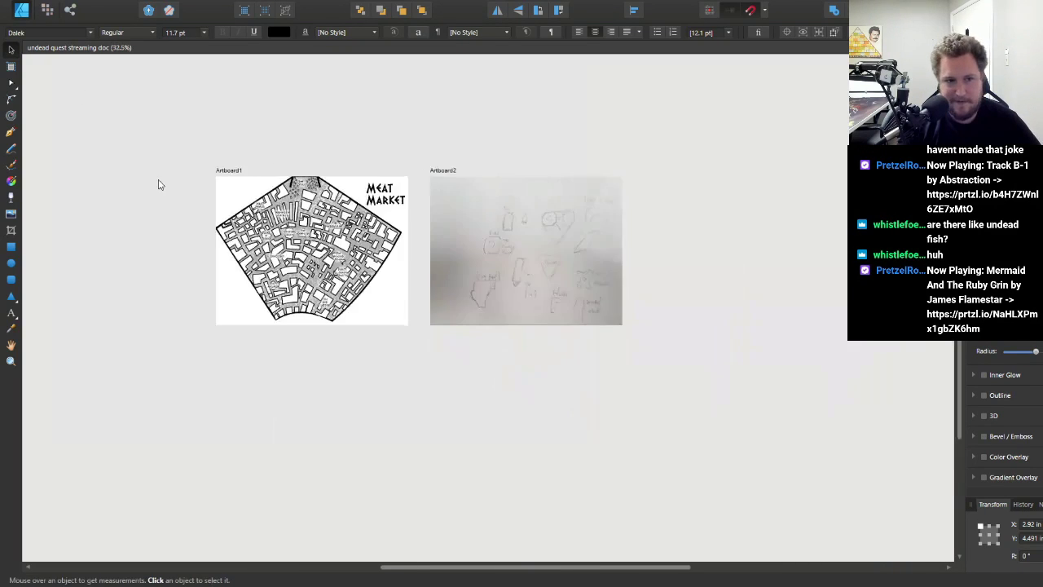
{"action": "scroll", "coordinate": [159, 184], "scroll_direction": "up", "scroll_amount": 2}
{"action": "mouse_move", "coordinate": [615, 171]}
{"action": "left_mouse_down"}
{"action": "mouse_move", "coordinate": [906, 164]}
{"action": "mouse_move", "coordinate": [696, 181]}
{"action": "mouse_move", "coordinate": [624, 166]}
{"action": "left_mouse_up"}
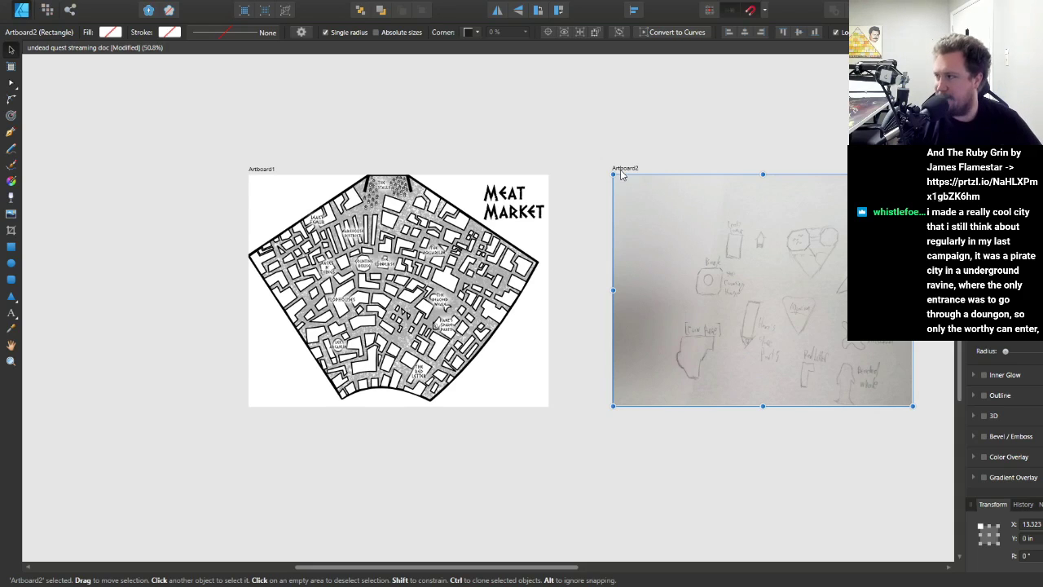
{"action": "scroll", "coordinate": [501, 216], "scroll_direction": "down", "scroll_amount": 3}
{"action": "scroll", "coordinate": [457, 220], "scroll_direction": "up", "scroll_amount": 3}
{"action": "left_click", "coordinate": [263, 170]}
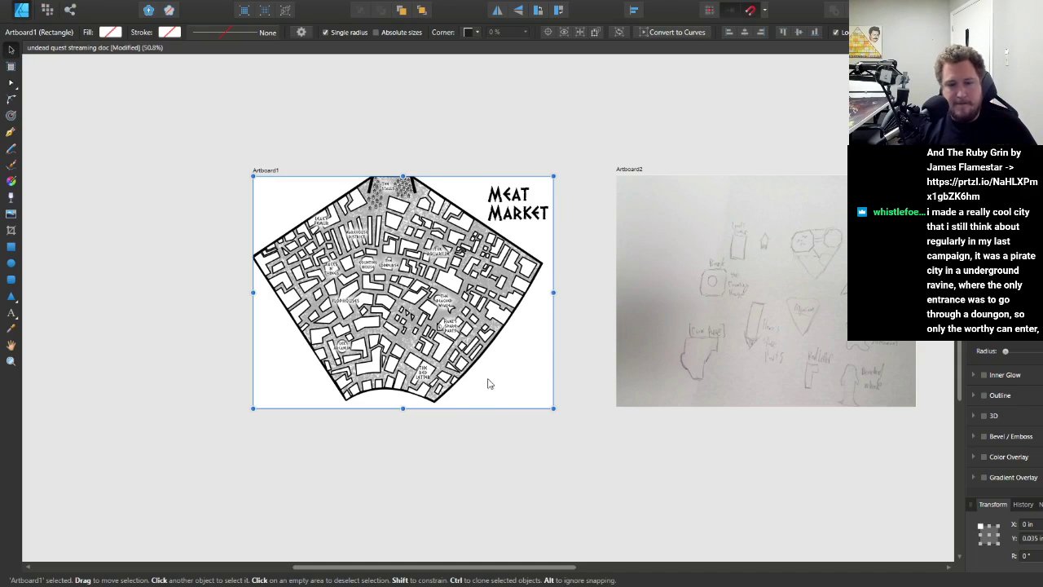
- Copy the Meat Market title to the lower right and retype the copy as Aspects
{"action": "left_click", "coordinate": [516, 203]}
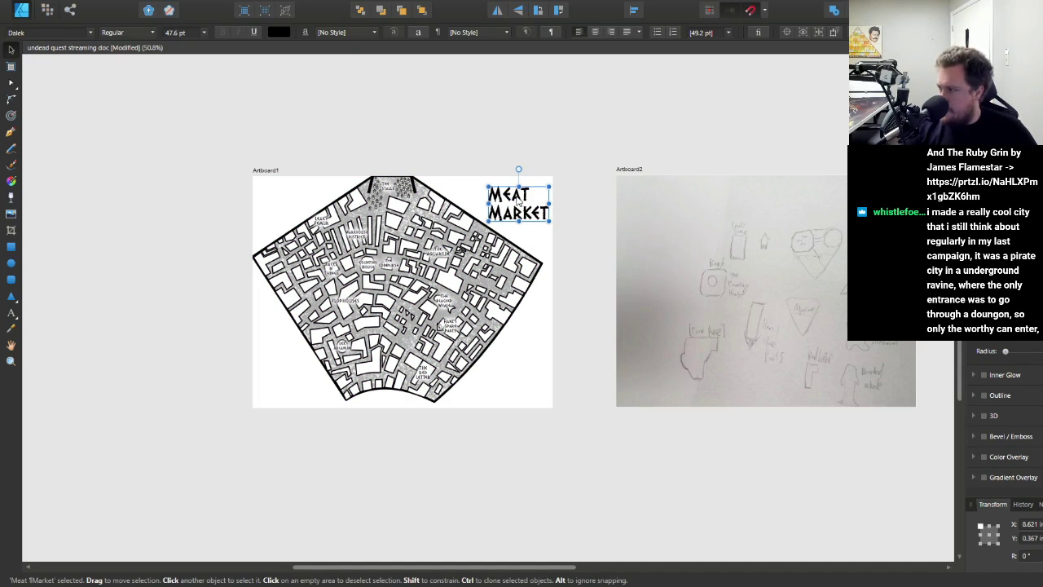
{"action": "left_click_drag", "start_coordinate": [518, 203], "coordinate": [506, 390]}
{"action": "scroll", "coordinate": [506, 389], "scroll_direction": "down", "scroll_amount": 3}
{"action": "scroll", "coordinate": [505, 384], "scroll_direction": "up", "scroll_amount": 2}
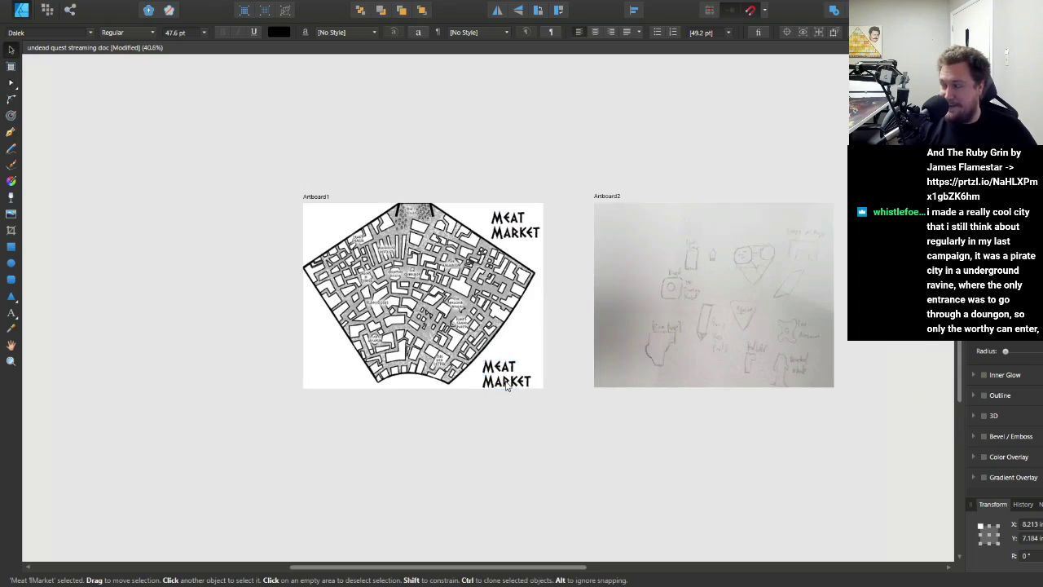
{"action": "scroll", "coordinate": [506, 388], "scroll_direction": "up", "scroll_amount": 4}
{"action": "double_click", "coordinate": [504, 391]}
{"action": "double_click", "coordinate": [504, 392]}
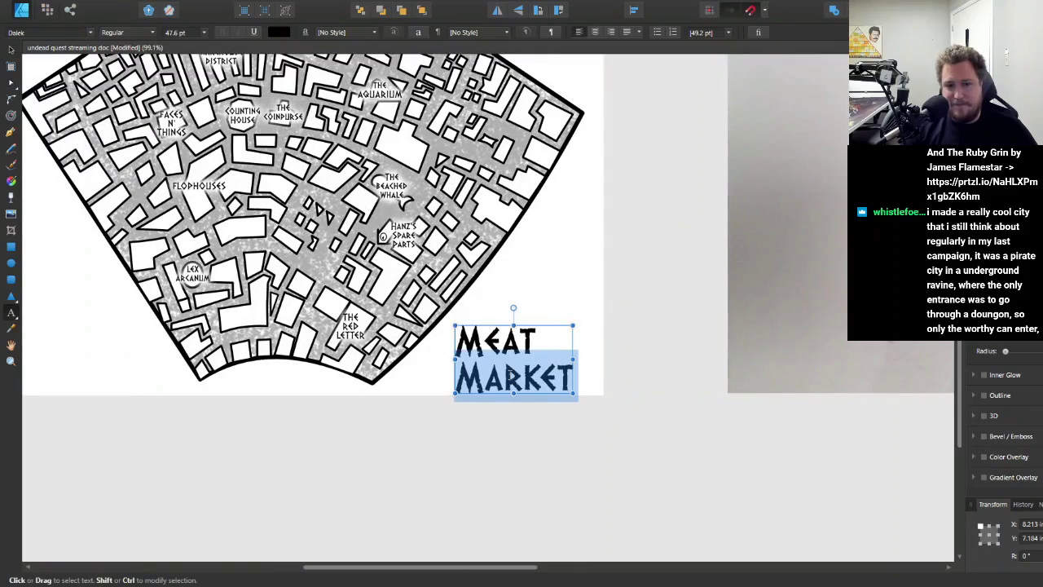
{"action": "key", "text": "ctrl+a"}
{"action": "type", "text": "A"}
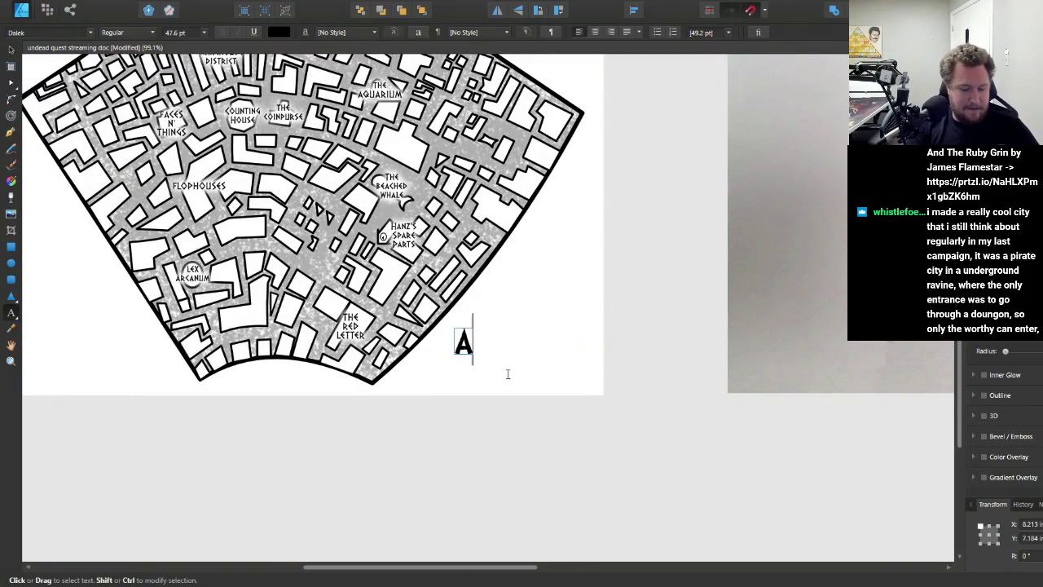
{"action": "type", "text": "spects"}
{"action": "key", "text": "Escape"}
- Shrink the ASPECTS heading to 21.5 pt and move it up
{"action": "left_click", "coordinate": [12, 51]}
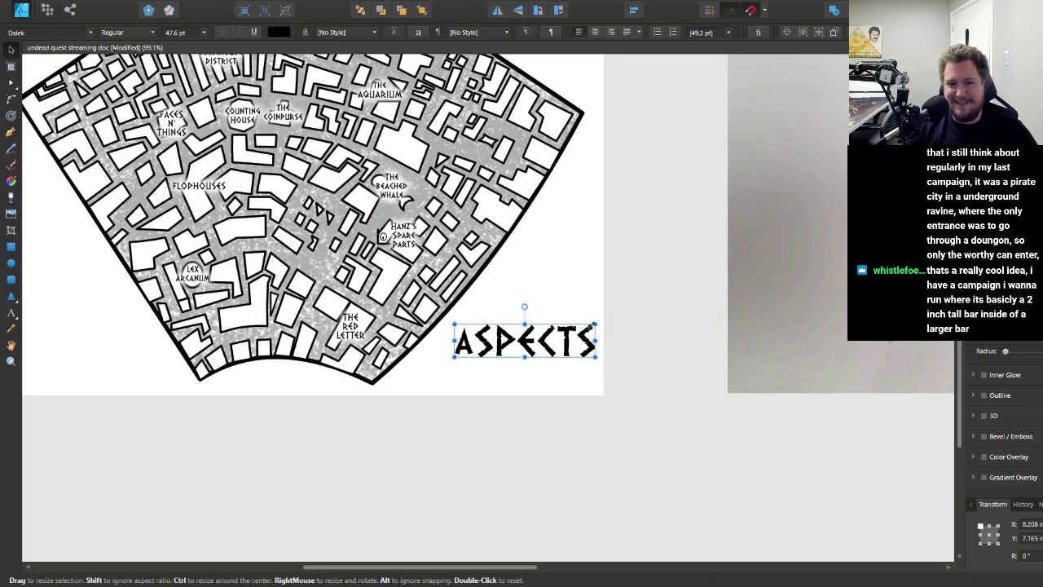
{"action": "left_click_drag", "start_coordinate": [595, 325], "coordinate": [519, 342]}
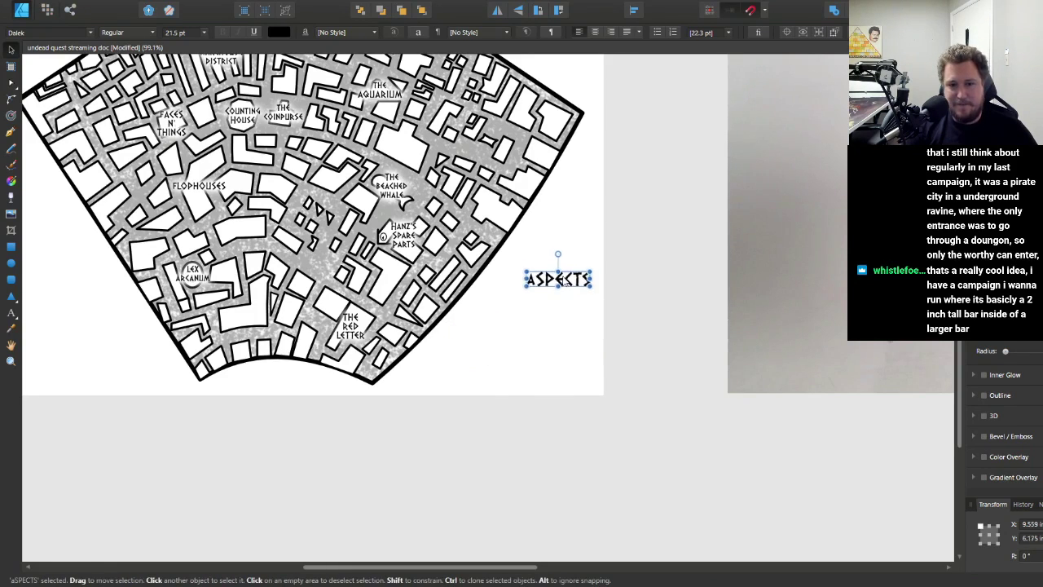
{"action": "left_click_drag", "start_coordinate": [564, 281], "coordinate": [566, 246]}
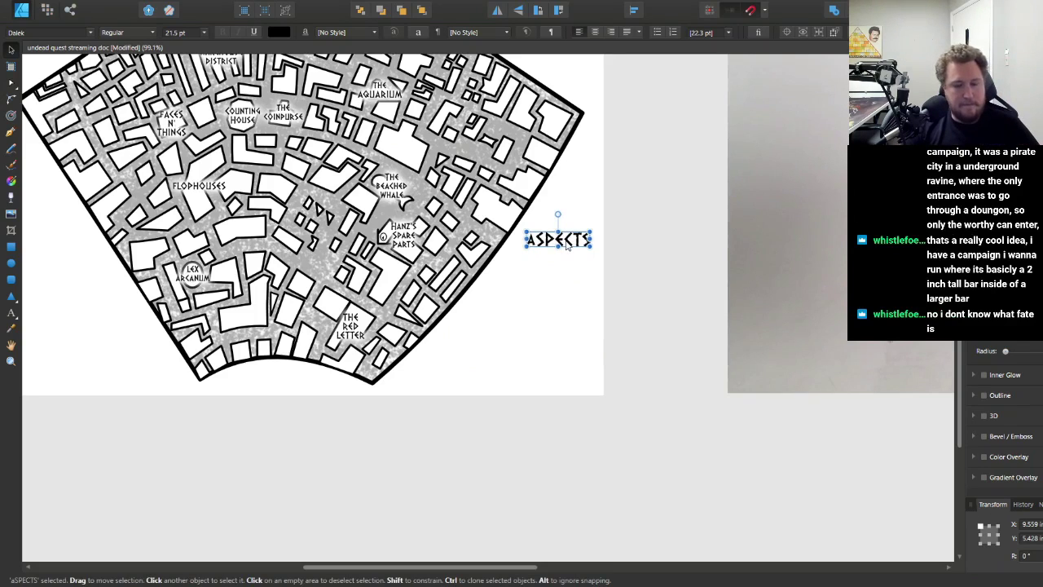
- Copy the ASPECTS heading below itself, retype it as EVERYTHING, and nudge it left
{"action": "left_click_drag", "start_coordinate": [566, 246], "coordinate": [544, 299]}
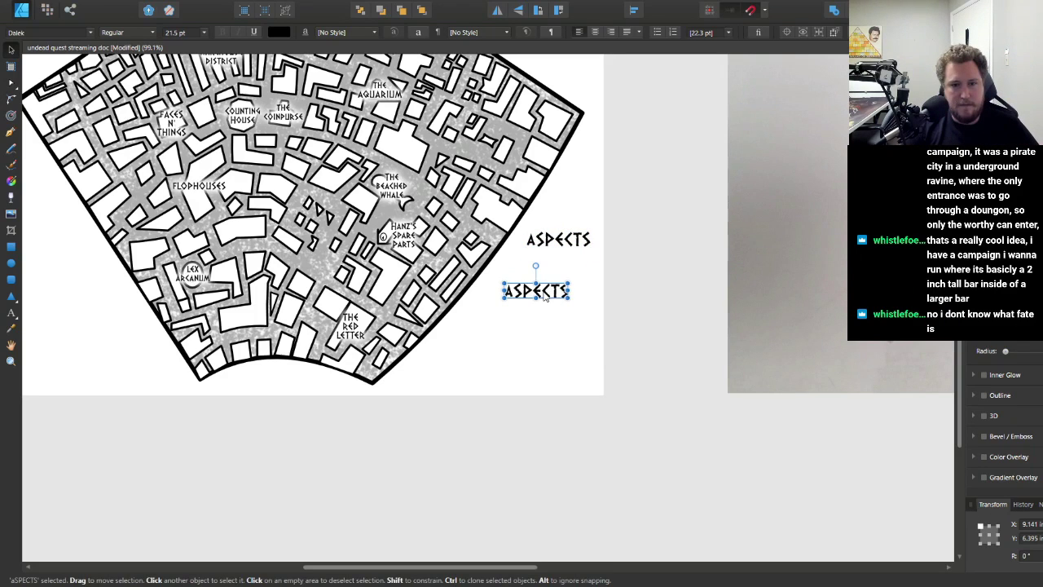
{"action": "double_click", "coordinate": [544, 291]}
{"action": "type", "text": "EVERYTHING"}
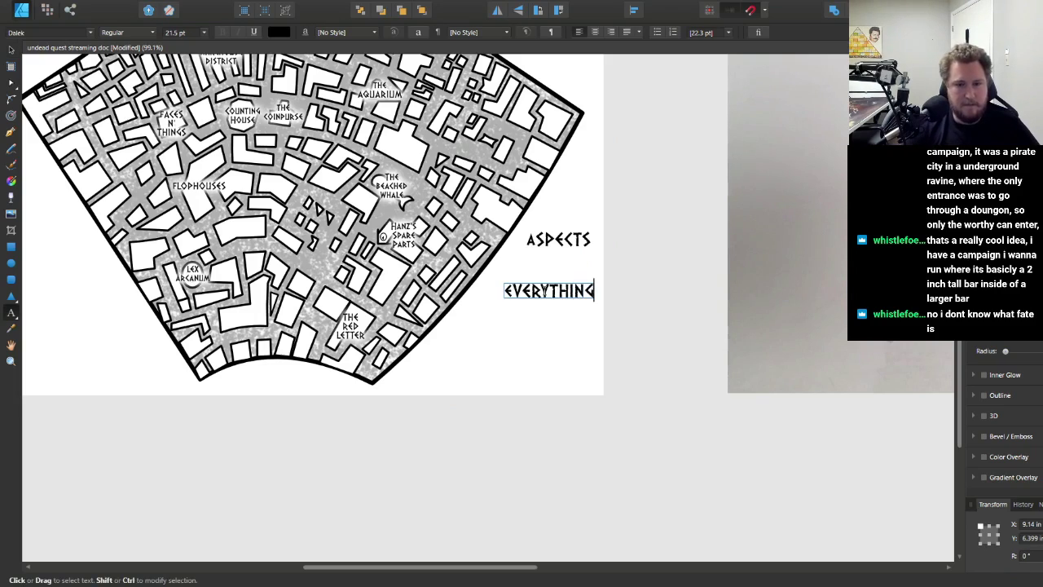
{"action": "key", "text": "Escape"}
{"action": "left_click", "coordinate": [11, 50]}
{"action": "scroll", "coordinate": [613, 330], "scroll_direction": "up", "scroll_amount": 2}
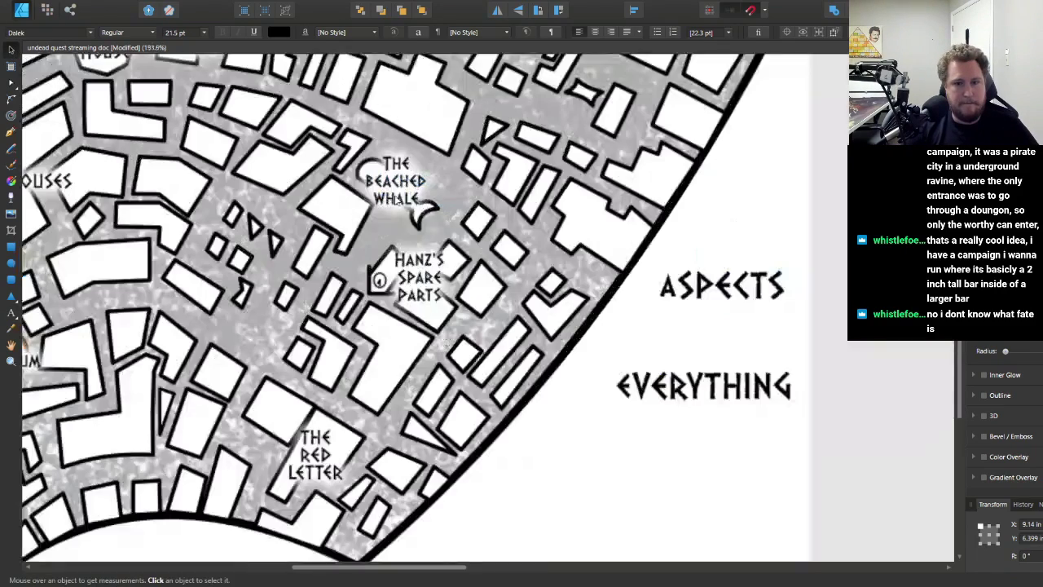
{"action": "scroll", "coordinate": [613, 331], "scroll_direction": "down", "scroll_amount": 2}
{"action": "left_click_drag", "start_coordinate": [653, 357], "coordinate": [640, 354]}
- Extend the text to EVERYTHING IS with a second line reading FOR SALE, then deselect
{"action": "key", "text": "t"}
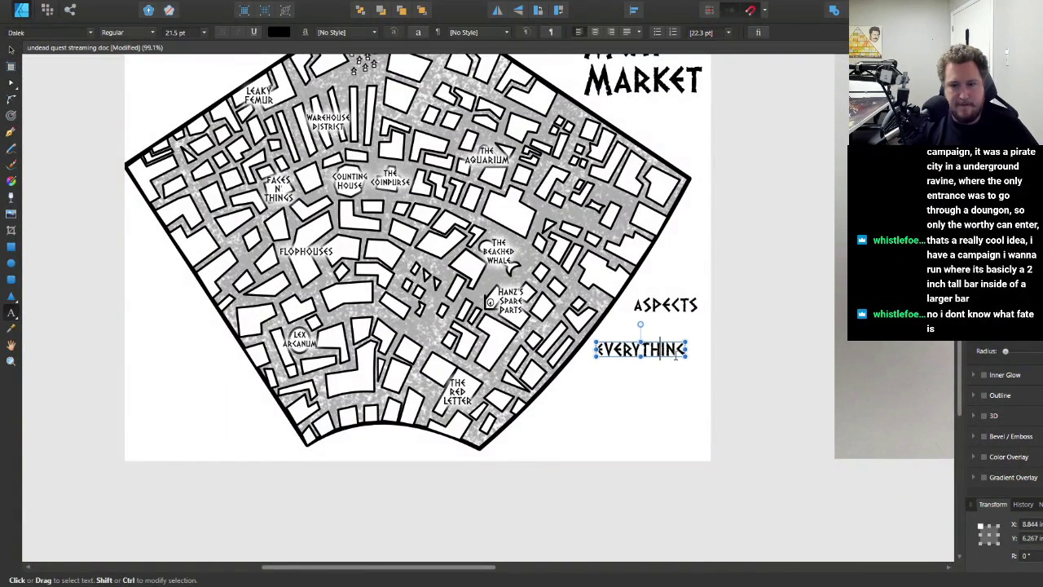
{"action": "left_click", "coordinate": [676, 355]}
{"action": "type", "text": "IS"}
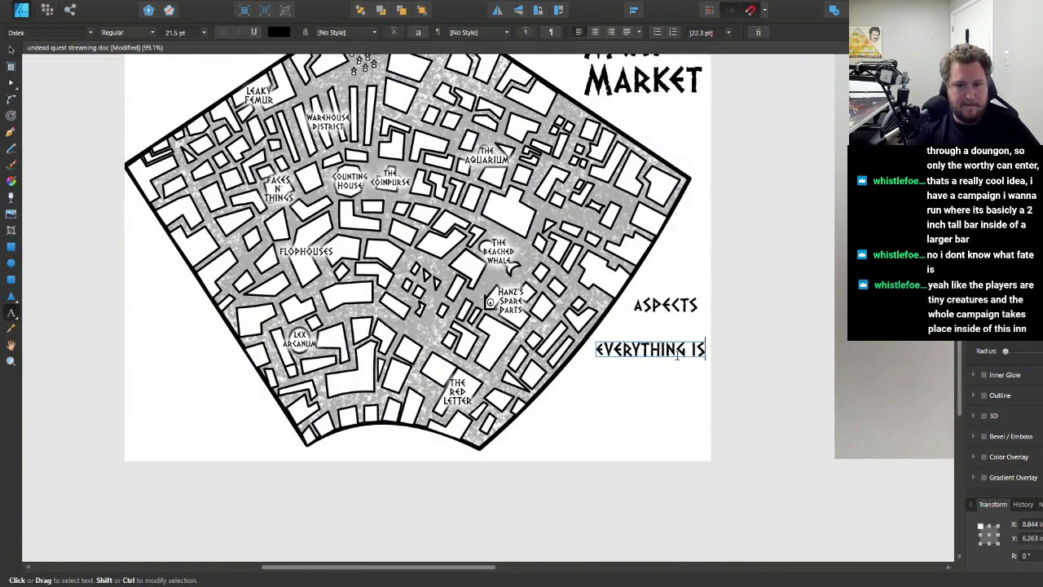
{"action": "key", "text": "Return"}
{"action": "type", "text": "FOR SALE"}
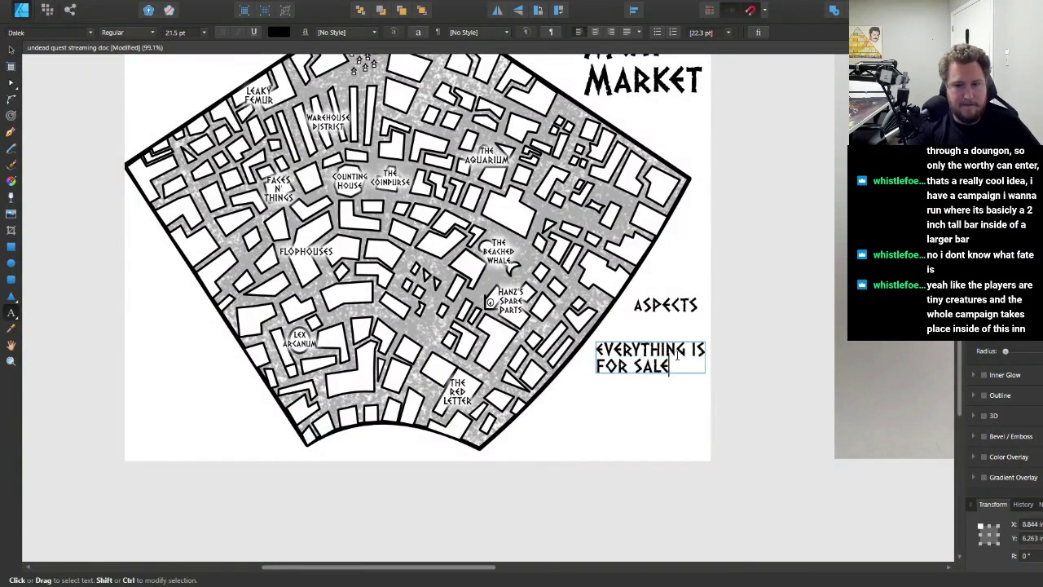
{"action": "left_click", "coordinate": [12, 49]}
{"action": "left_click", "coordinate": [69, 176]}
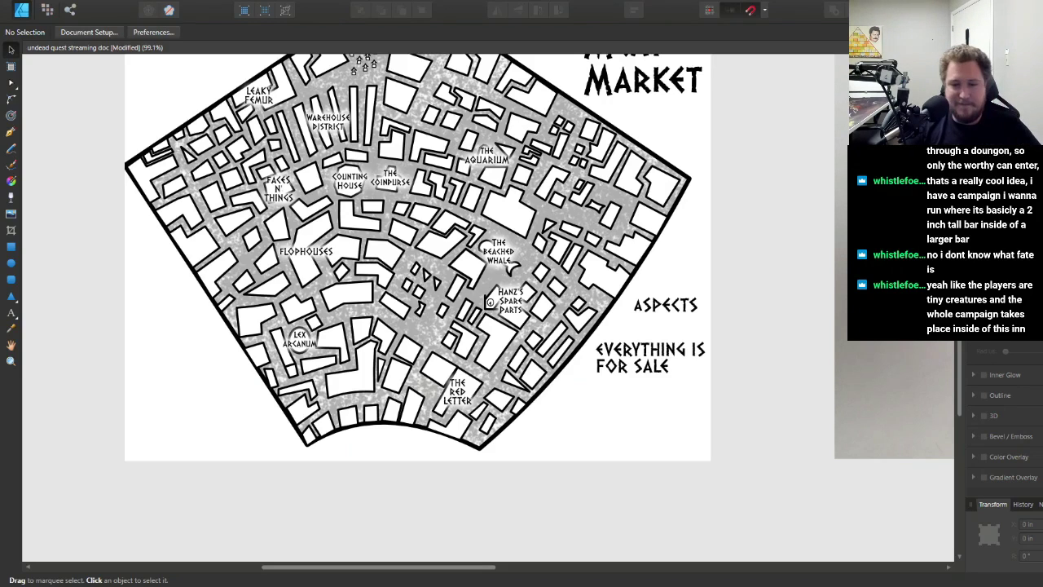
{"action": "left_click", "coordinate": [665, 364]}
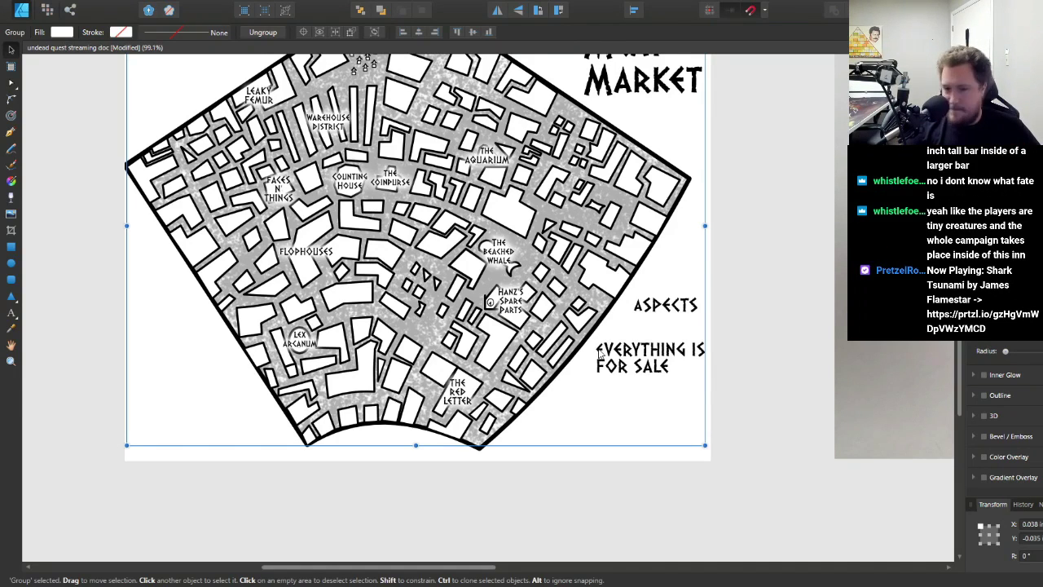
- Copy EVERYTHING IS FOR SALE below itself and retype the copy as RUN BY THE MOB
{"action": "double_click", "coordinate": [636, 363]}
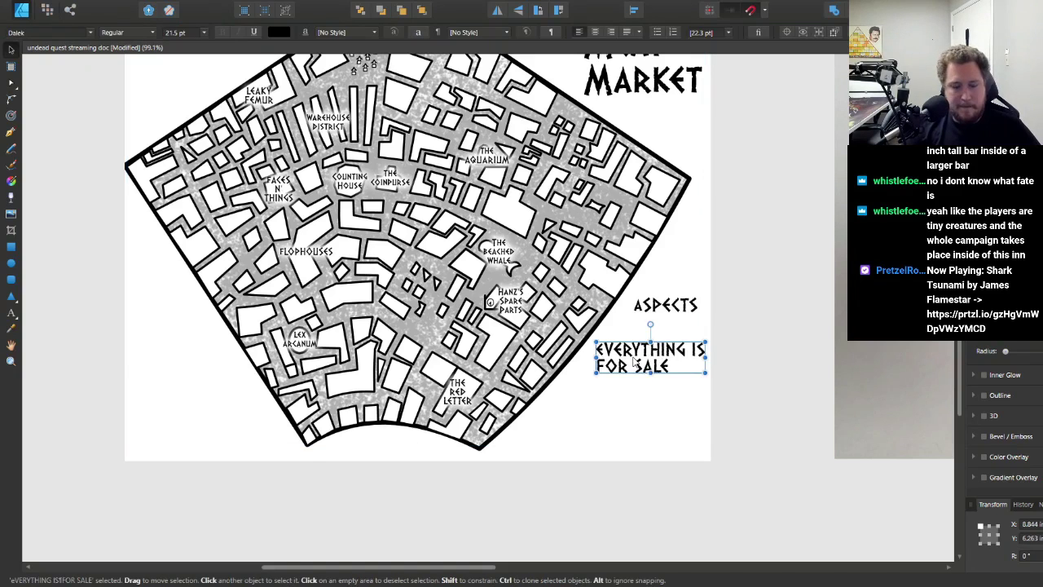
{"action": "left_click_drag", "start_coordinate": [633, 362], "coordinate": [590, 432]}
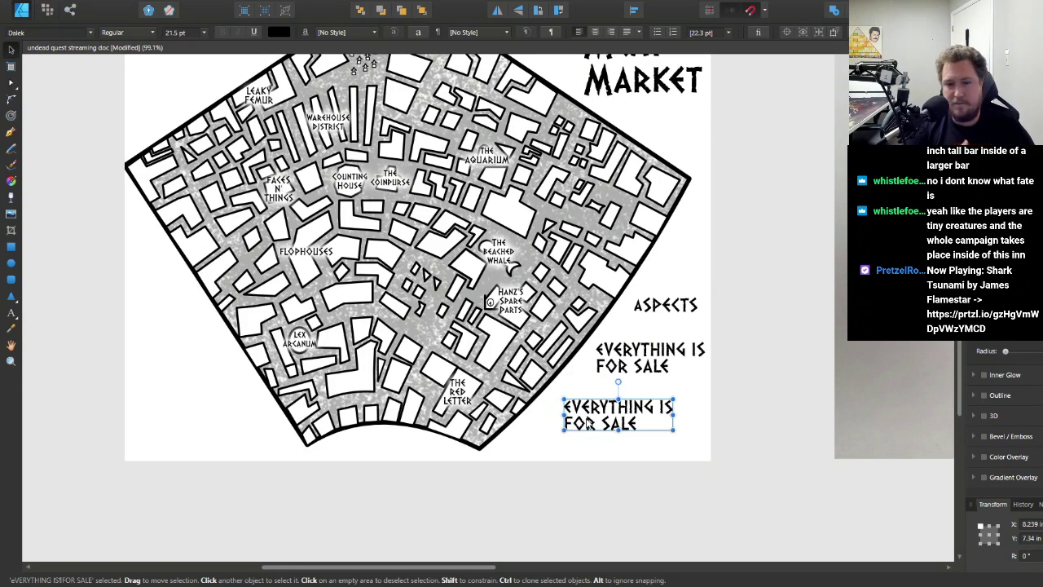
{"action": "double_click", "coordinate": [588, 422]}
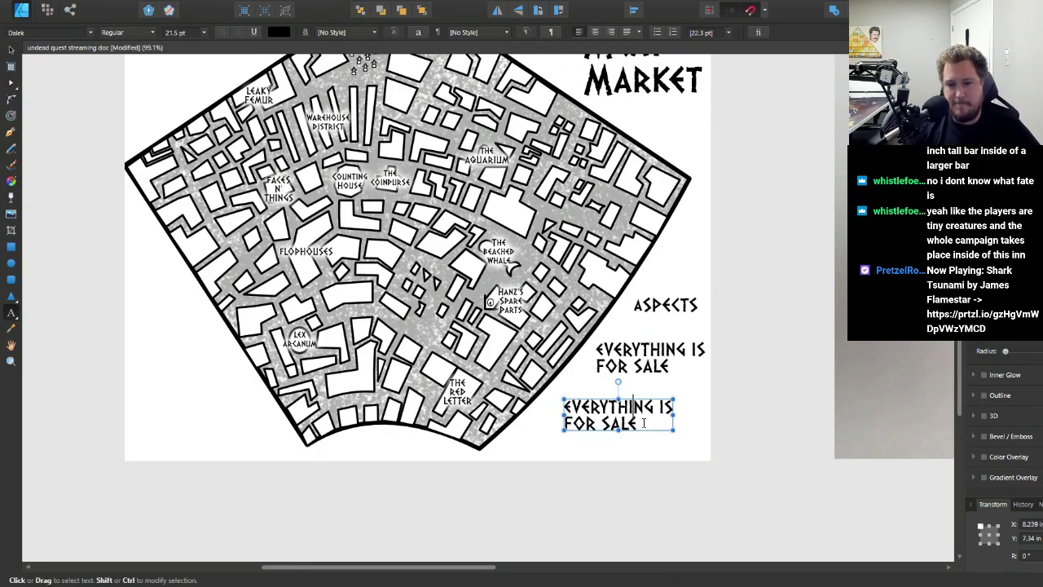
{"action": "key", "text": "ctrl+a"}
{"action": "type", "text": "RUN BY"}
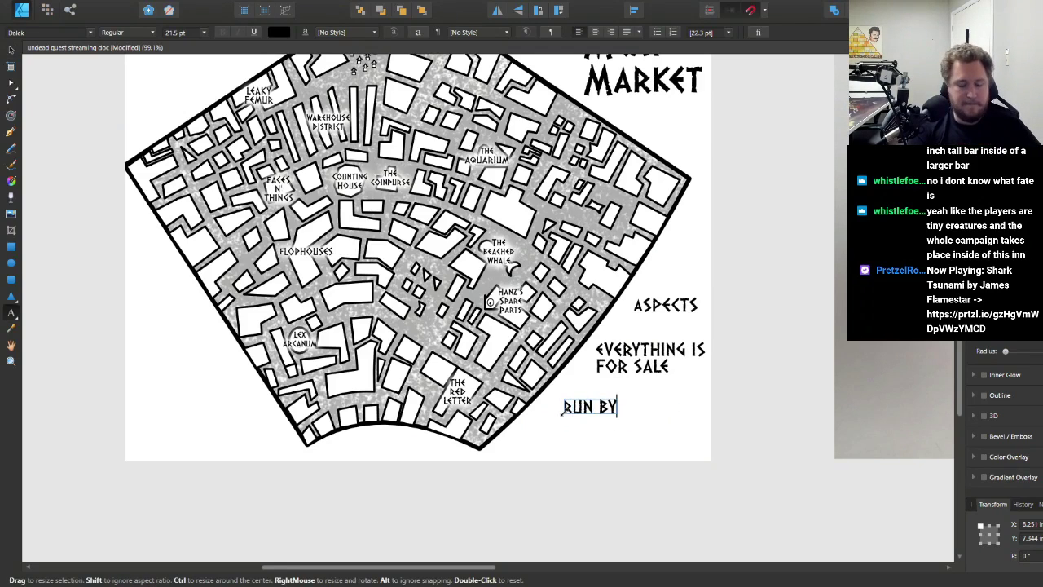
{"action": "type", "text": " THE MOB"}
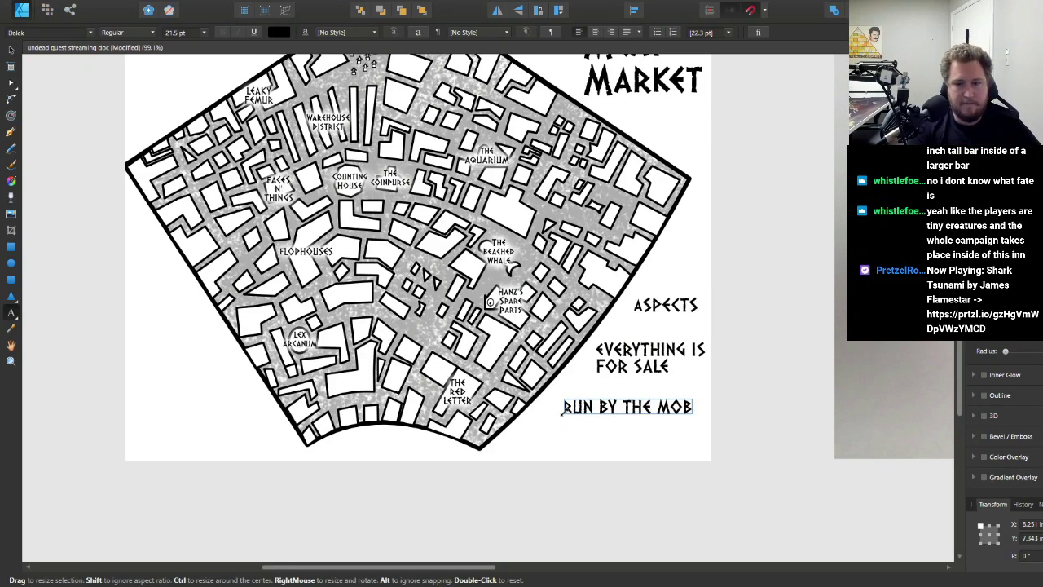
{"action": "key", "text": "Escape"}
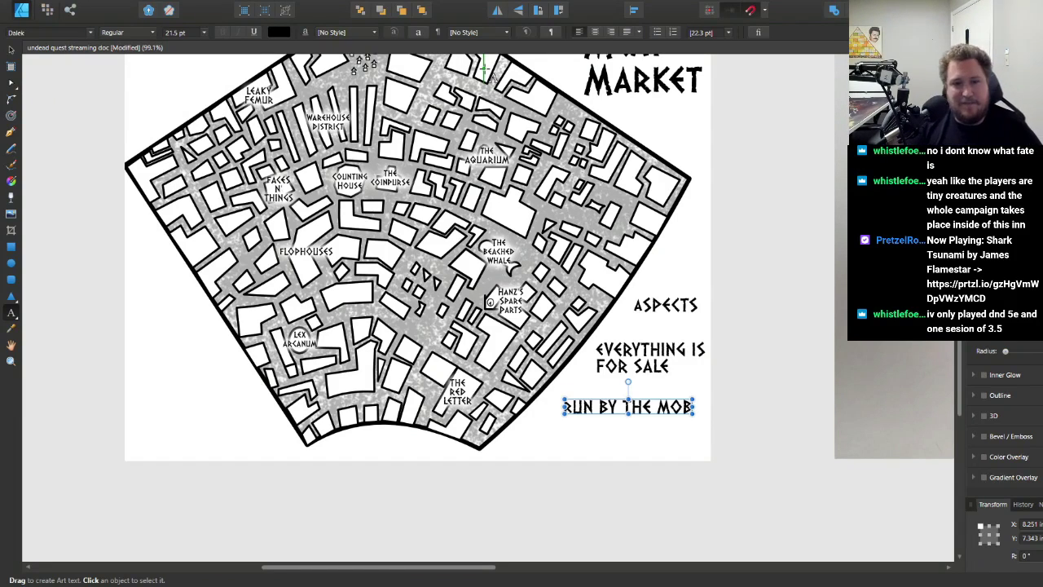
- Select all eleven district labels, from LEAKY FEMUR through THE RED LETTER
{"action": "scroll", "coordinate": [375, 277], "scroll_direction": "up", "scroll_amount": 1}
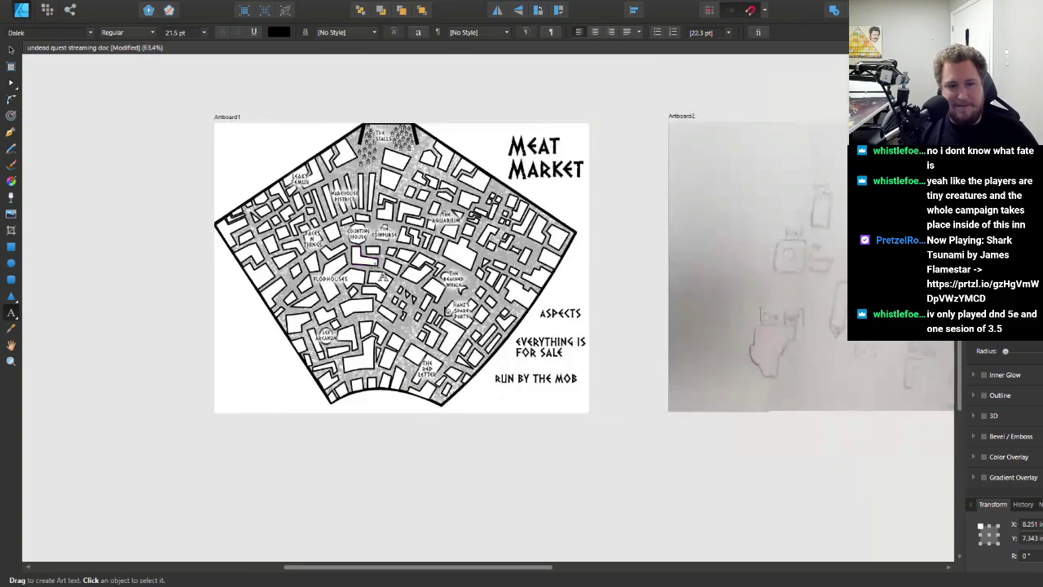
{"action": "left_click", "coordinate": [12, 49]}
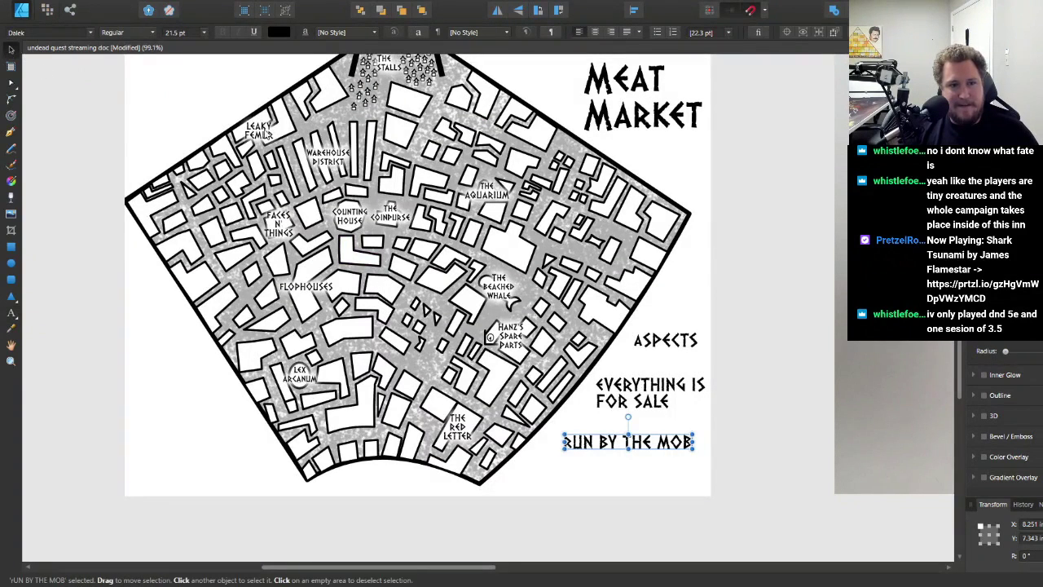
{"action": "left_click", "coordinate": [269, 135]}
{"action": "left_click", "coordinate": [327, 156], "text": "shift"}
{"action": "left_click", "coordinate": [277, 221], "text": "shift"}
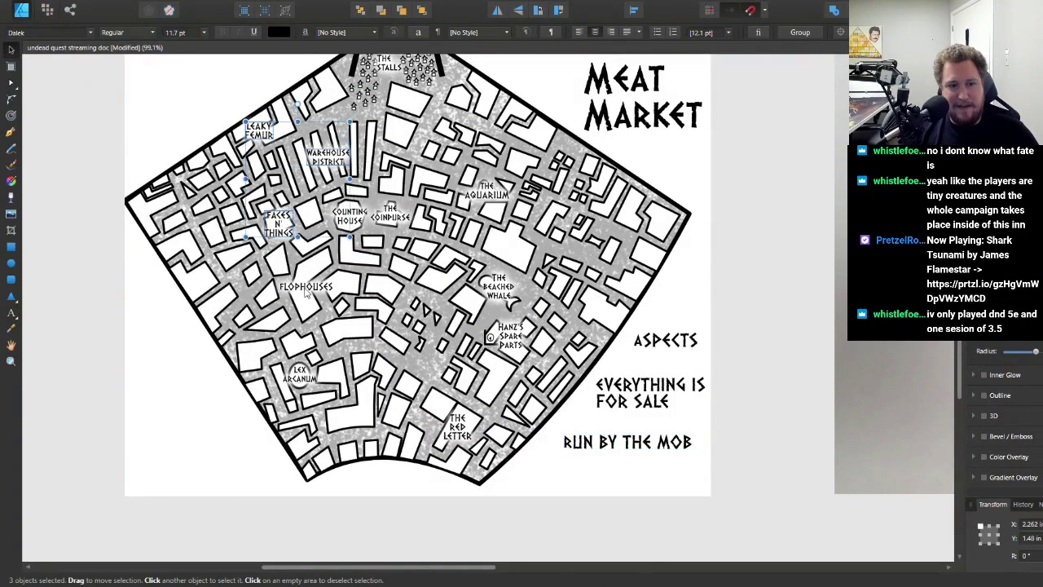
{"action": "left_click", "coordinate": [306, 286], "text": "shift"}
{"action": "left_click", "coordinate": [302, 376], "text": "shift"}
{"action": "left_click", "coordinate": [393, 214], "text": "shift"}
{"action": "left_click", "coordinate": [357, 217], "text": "shift"}
{"action": "left_click", "coordinate": [484, 194], "text": "shift"}
{"action": "left_click", "coordinate": [501, 291], "text": "shift"}
{"action": "left_click", "coordinate": [507, 336], "text": "shift"}
{"action": "left_click", "coordinate": [457, 426], "text": "shift"}
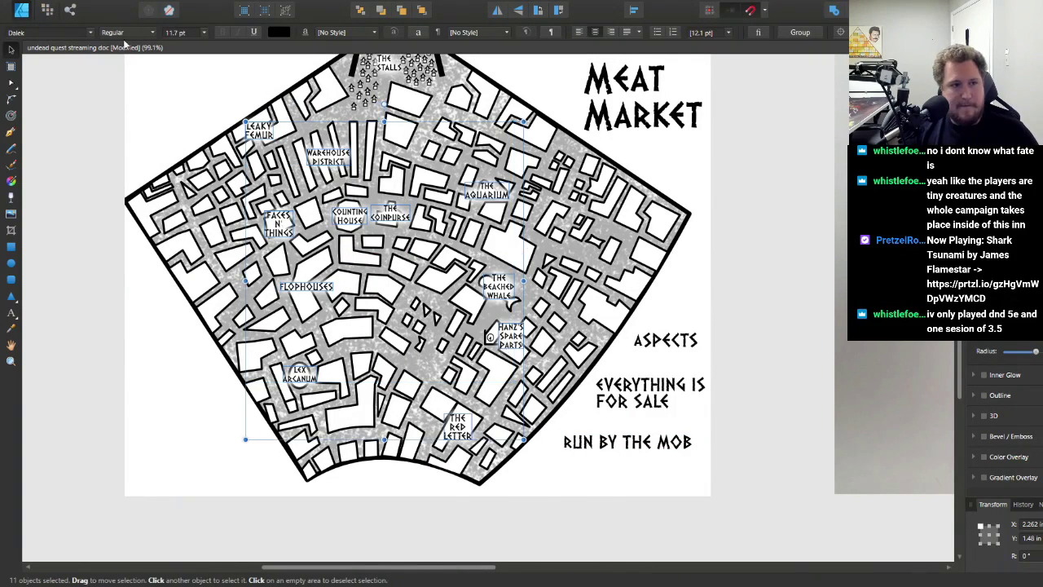
- Reduce the labels' font size through 24, 20 and 16 down to 12 pt, then deselect
{"action": "left_click", "coordinate": [189, 33]}
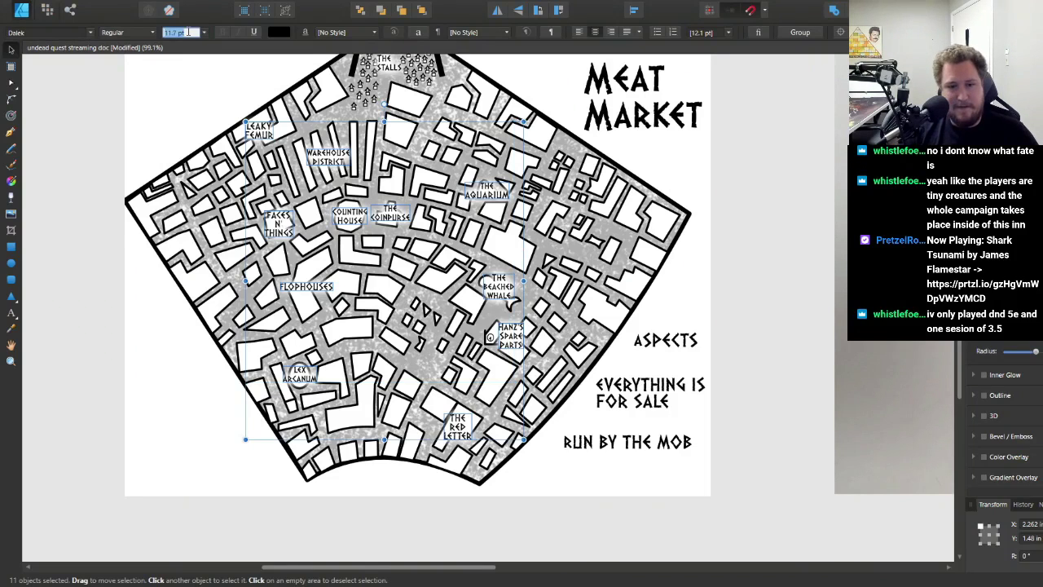
{"action": "type", "text": "24"}
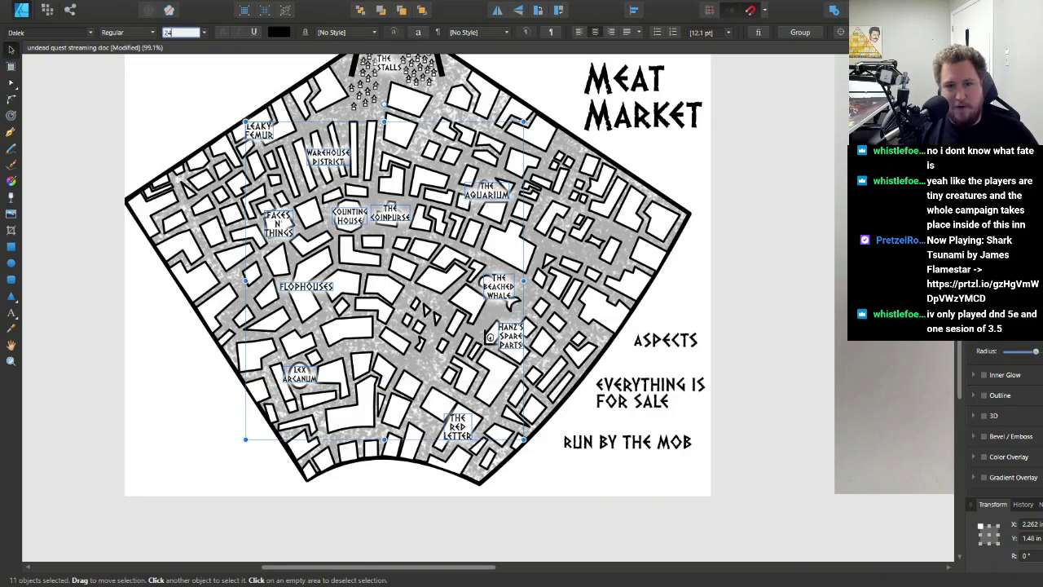
{"action": "key", "text": "Return"}
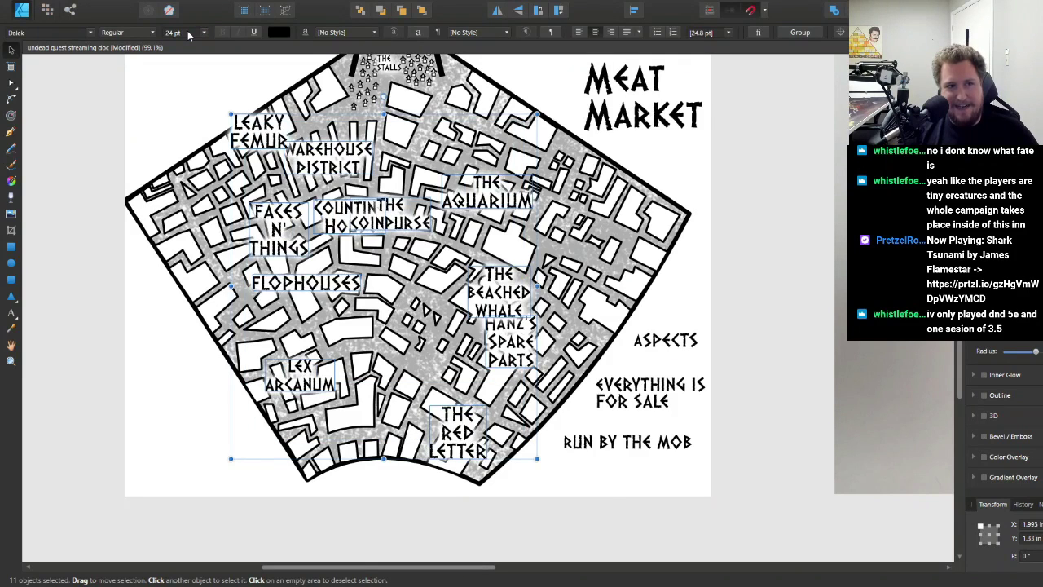
{"action": "left_click", "coordinate": [187, 32]}
{"action": "type", "text": "20"}
{"action": "key", "text": "Return"}
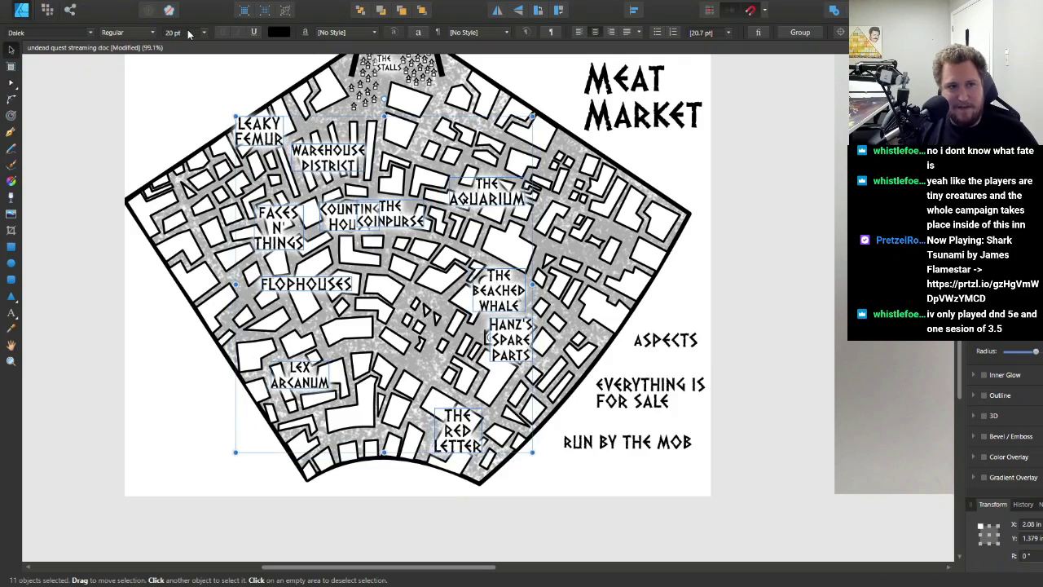
{"action": "left_click", "coordinate": [188, 33]}
{"action": "type", "text": "16"}
{"action": "key", "text": "Return"}
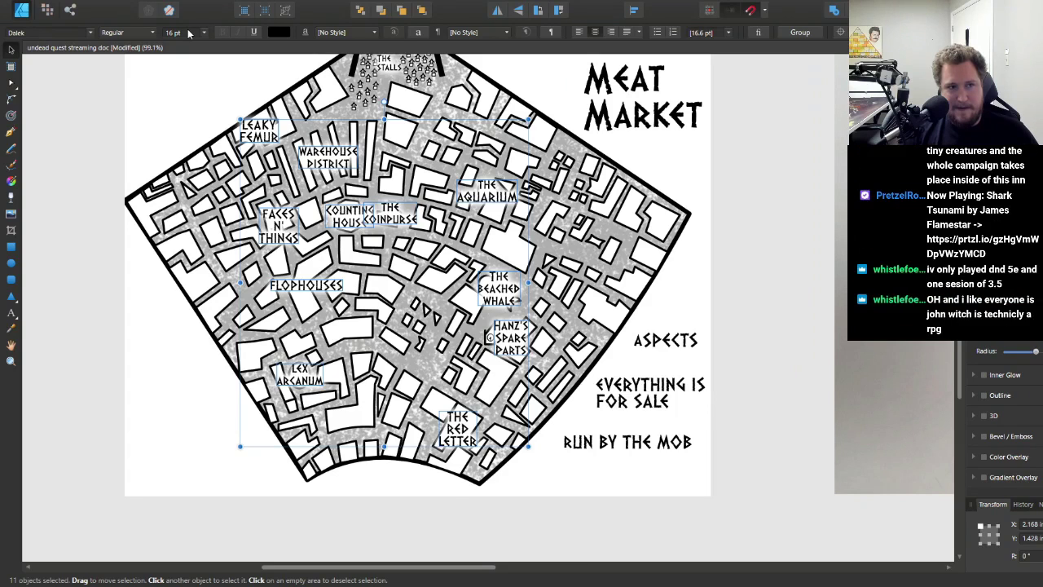
{"action": "left_click", "coordinate": [187, 33]}
{"action": "type", "text": "12"}
{"action": "key", "text": "Return"}
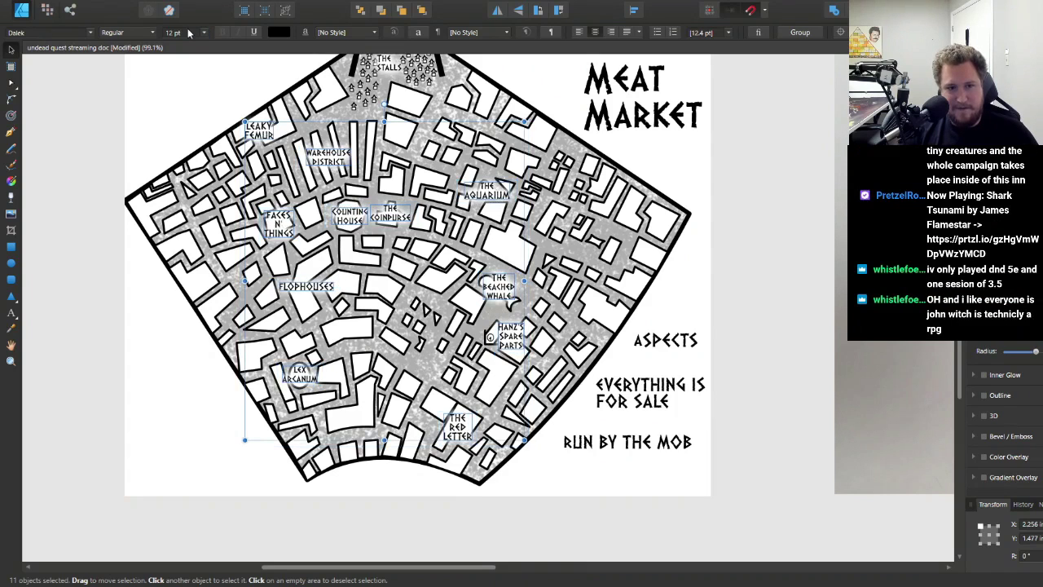
{"action": "left_click", "coordinate": [130, 367]}
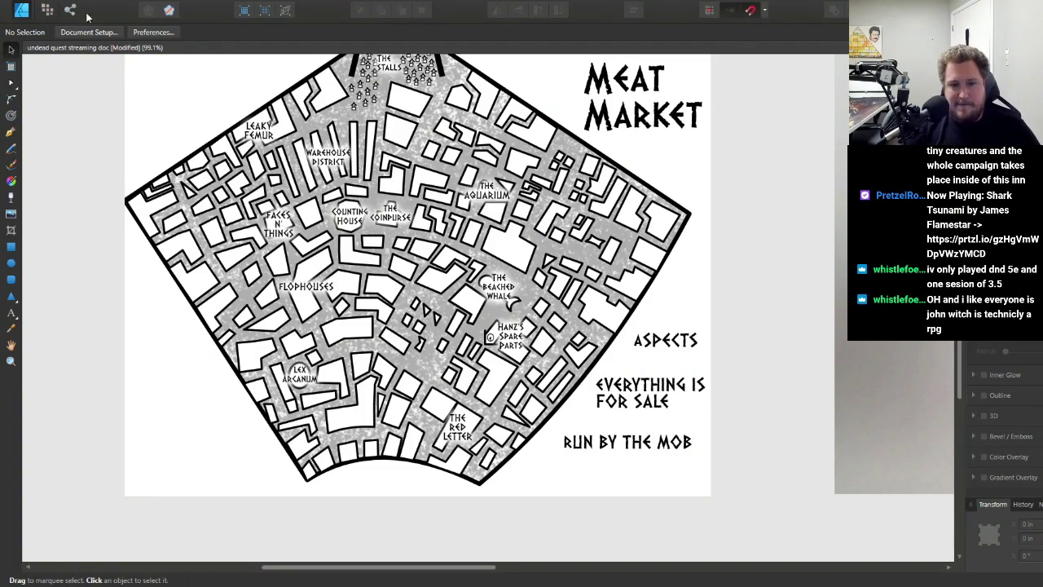
- Show the Layers panel and duplicate the speckle texture pixel layer with Ctrl+J
{"action": "scroll", "coordinate": [128, 255], "scroll_direction": "down", "scroll_amount": 3}
{"action": "scroll", "coordinate": [128, 254], "scroll_direction": "up", "scroll_amount": 3}
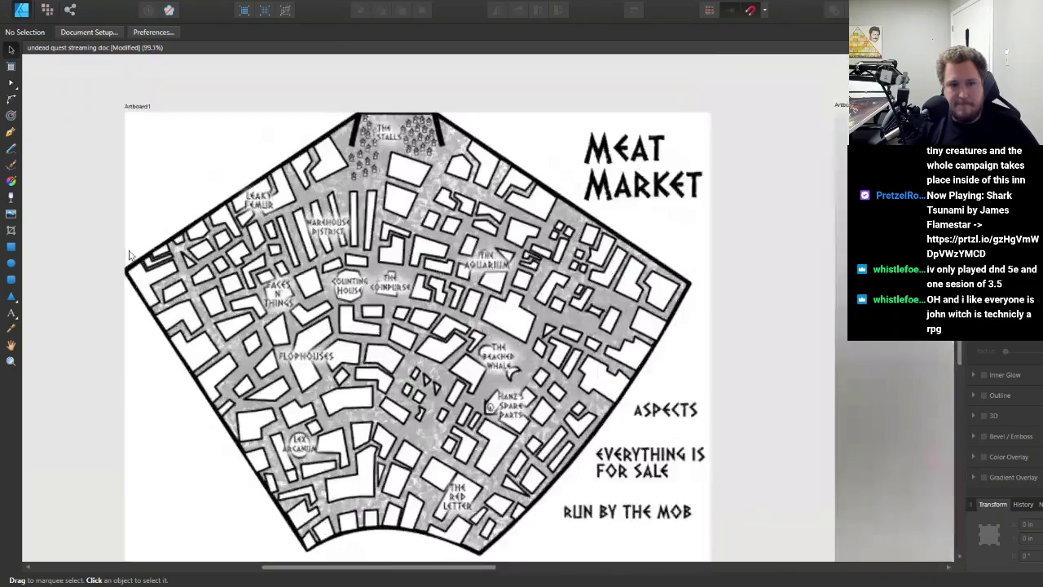
{"action": "scroll", "coordinate": [127, 255], "scroll_direction": "down", "scroll_amount": 2}
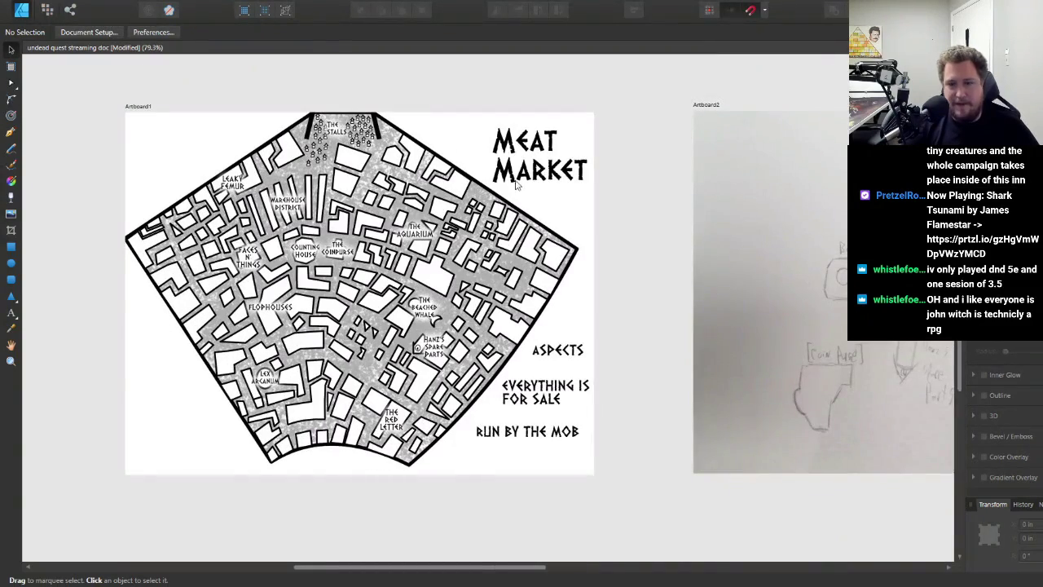
{"action": "key", "text": "F7"}
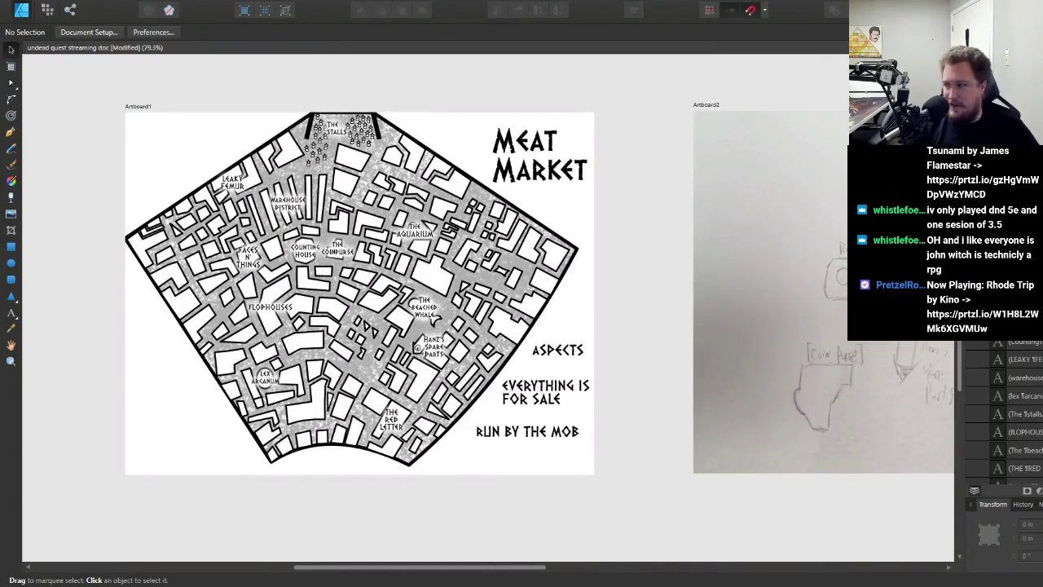
{"action": "scroll", "coordinate": [1022, 428], "scroll_direction": "down", "scroll_amount": 5}
{"action": "scroll", "coordinate": [1022, 432], "scroll_direction": "down", "scroll_amount": 2}
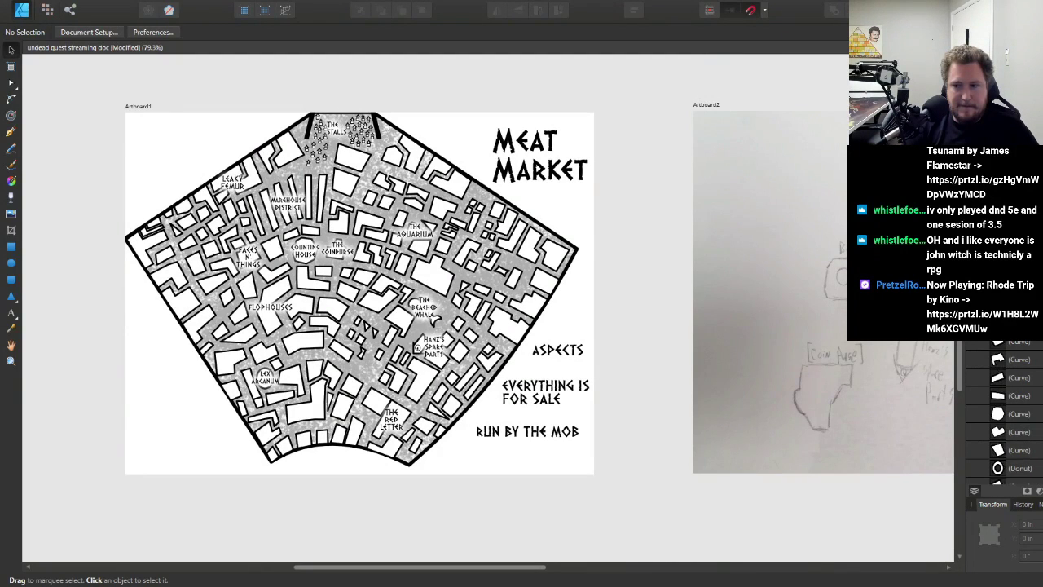
{"action": "scroll", "coordinate": [1022, 440], "scroll_direction": "down", "scroll_amount": 4}
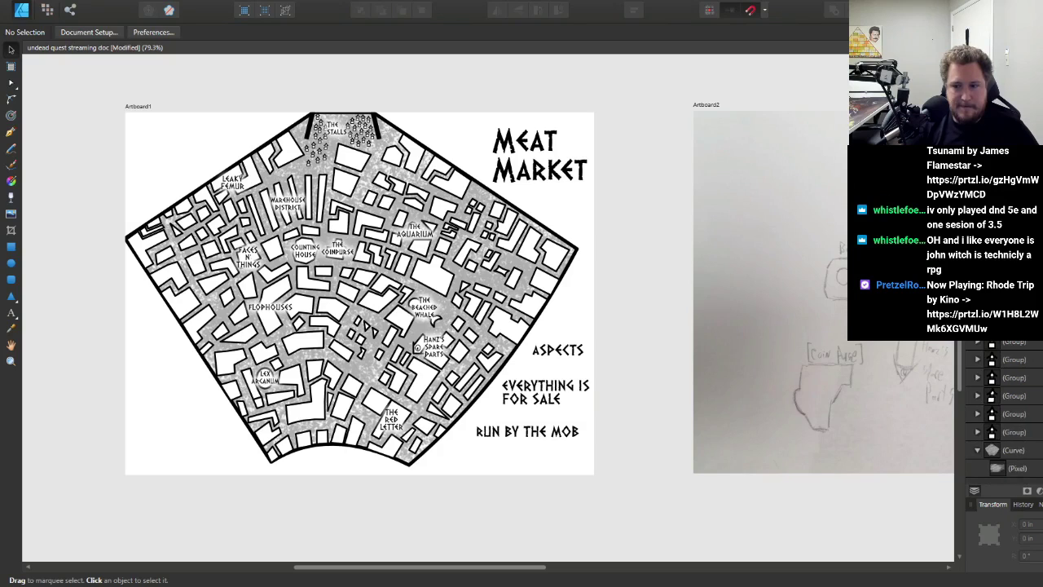
{"action": "left_click", "coordinate": [1019, 469]}
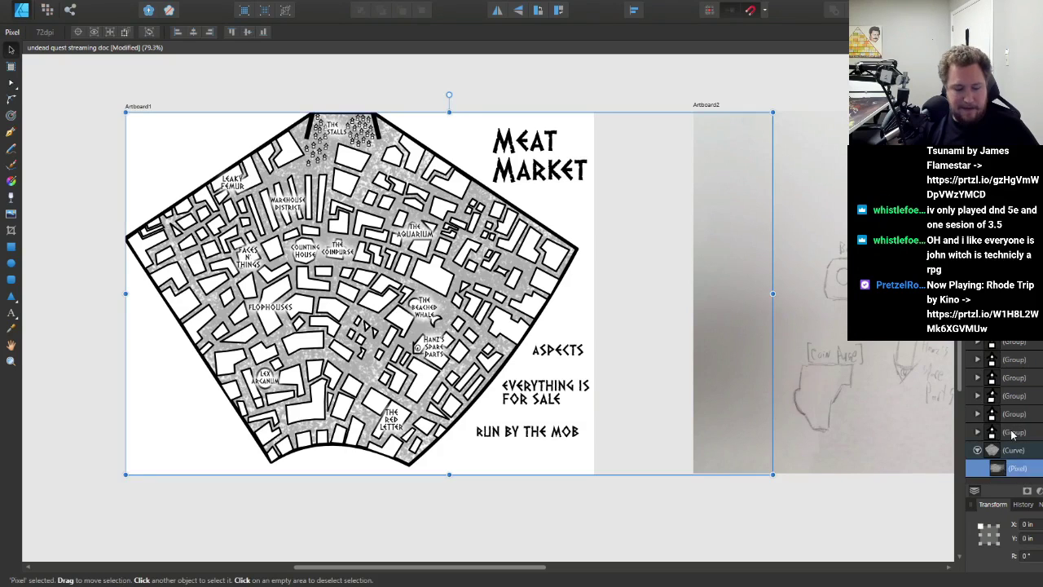
{"action": "key", "text": "ctrl+j"}
- Reorder the two texture layers around the city shape and set the texture opacity to 70%
{"action": "left_click_drag", "start_coordinate": [1002, 473], "coordinate": [980, 428]}
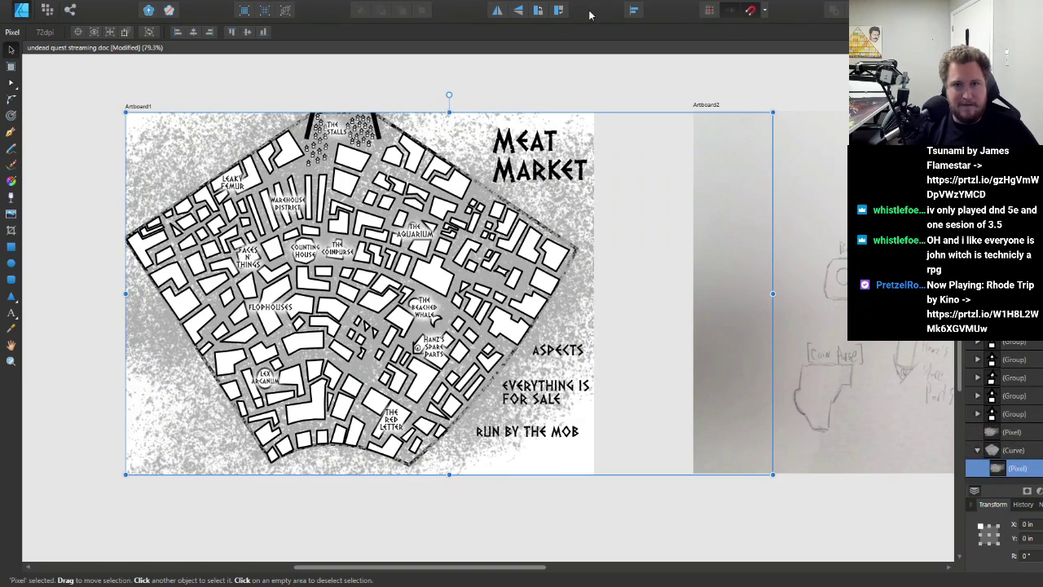
{"action": "left_click", "coordinate": [1020, 432]}
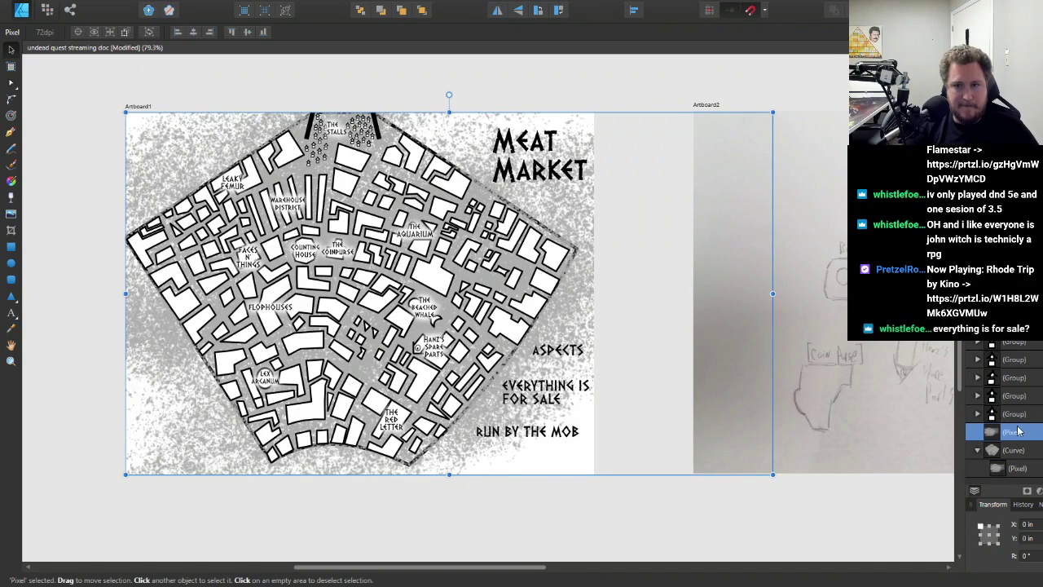
{"action": "left_click", "coordinate": [379, 11]}
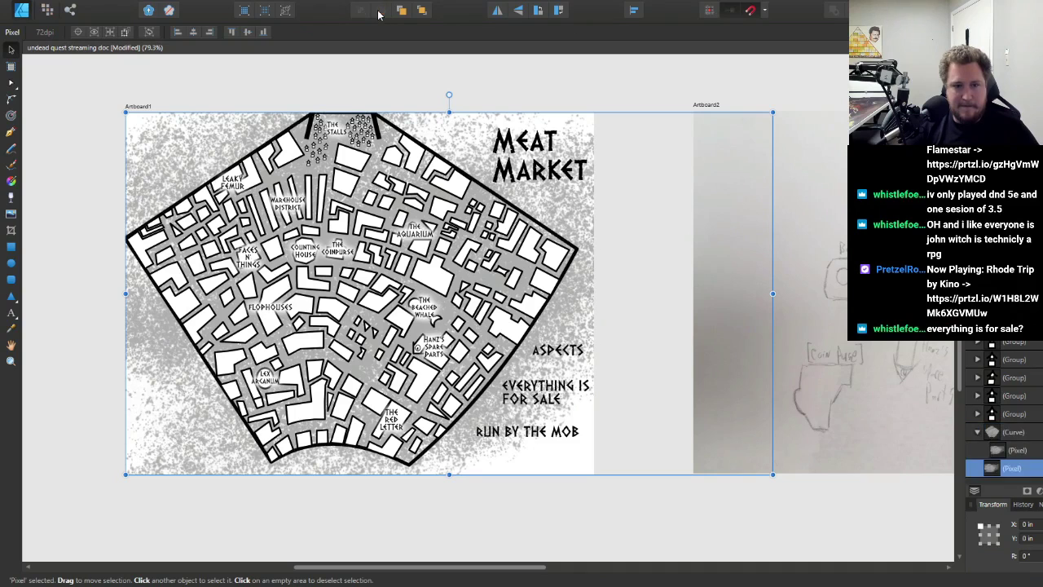
{"action": "left_click", "coordinate": [401, 9]}
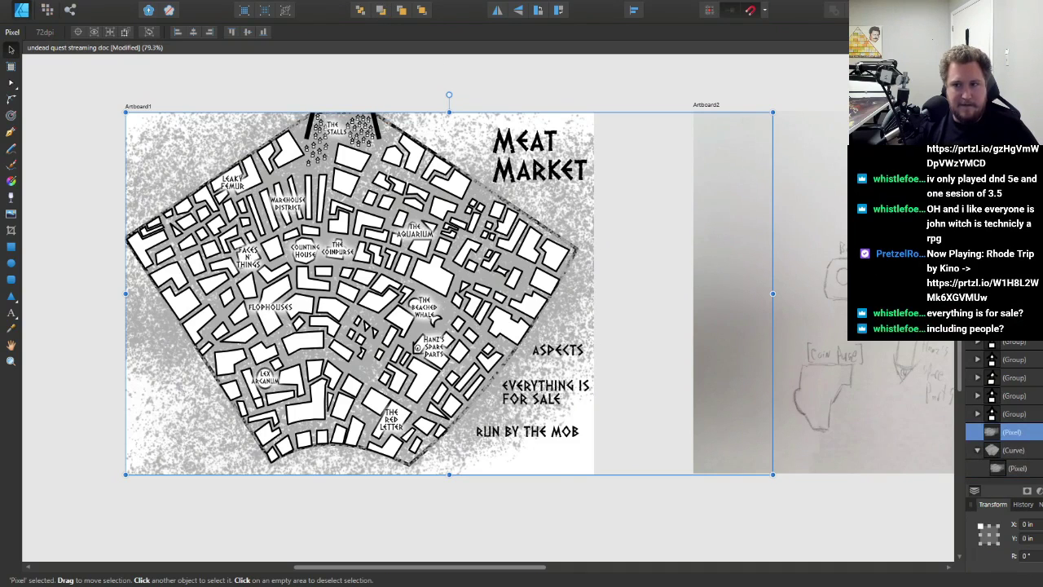
{"action": "key", "text": "5"}
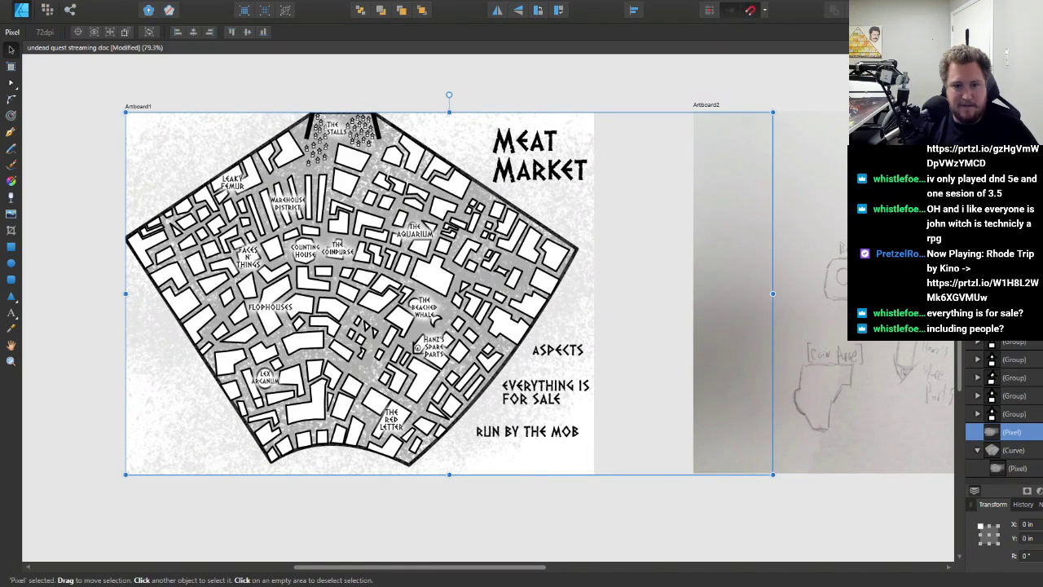
{"action": "key", "text": "7"}
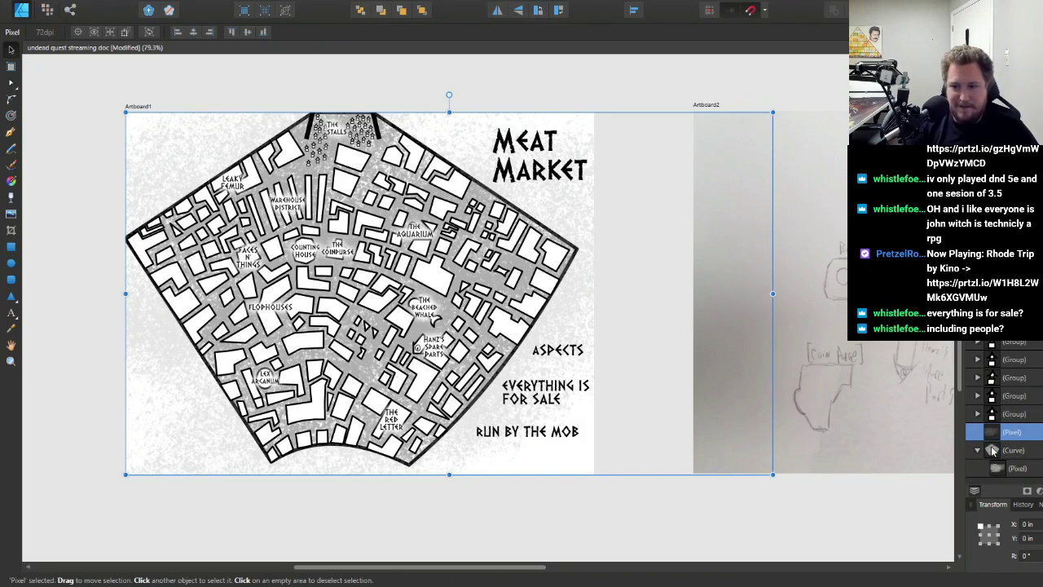
- Move the copied texture layer into the city group and send it to the back
{"action": "mouse_move", "coordinate": [994, 436]}
{"action": "left_mouse_down"}
{"action": "mouse_move", "coordinate": [994, 480]}
{"action": "mouse_move", "coordinate": [981, 482]}
{"action": "mouse_move", "coordinate": [988, 432]}
{"action": "left_mouse_up"}
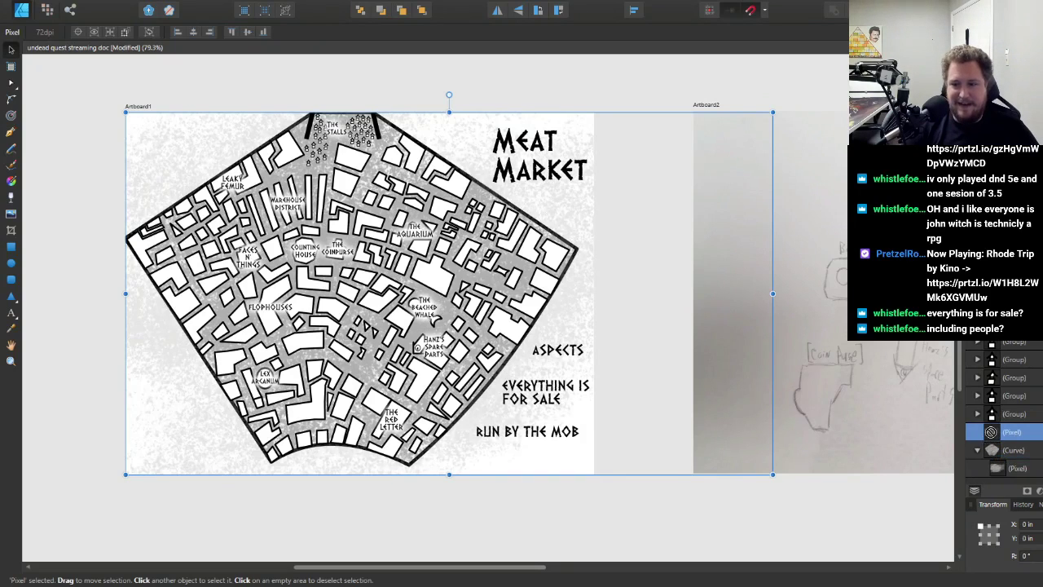
{"action": "left_click", "coordinate": [361, 11]}
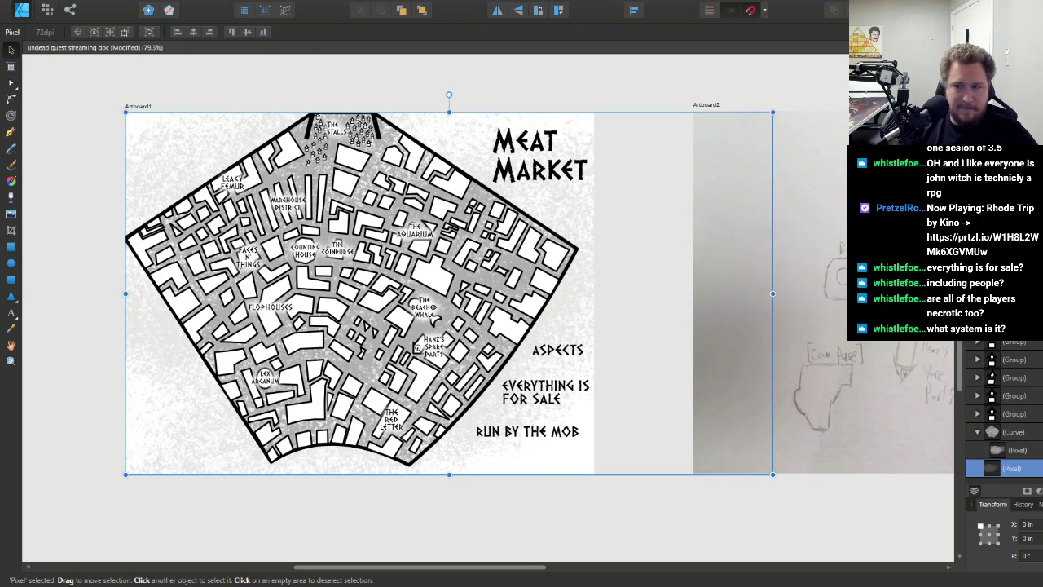
- Add a Color Overlay effect to the speckle texture layer to tint it pale red
{"action": "left_click", "coordinate": [979, 343]}
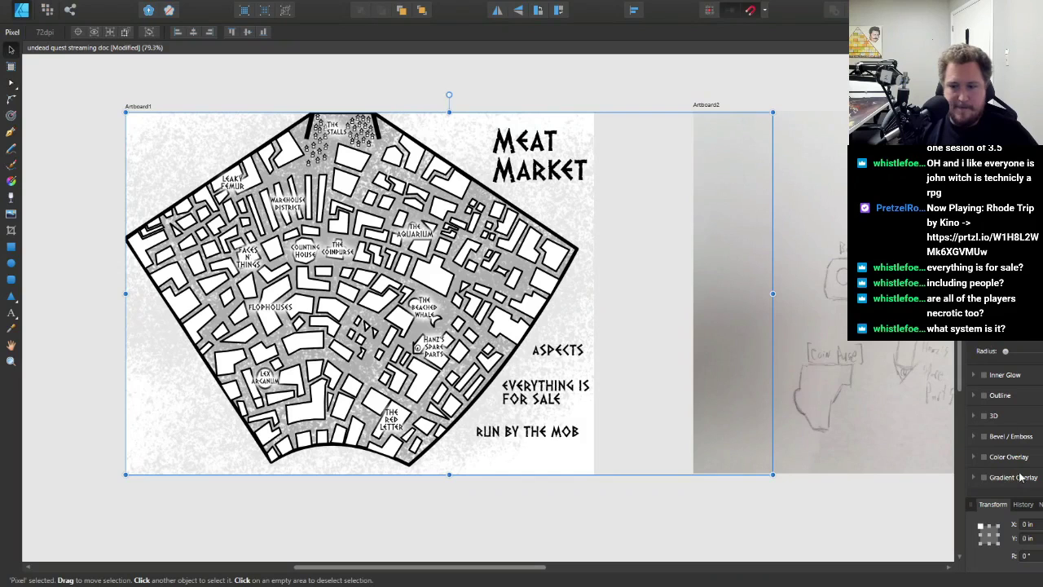
{"action": "left_click", "coordinate": [984, 456]}
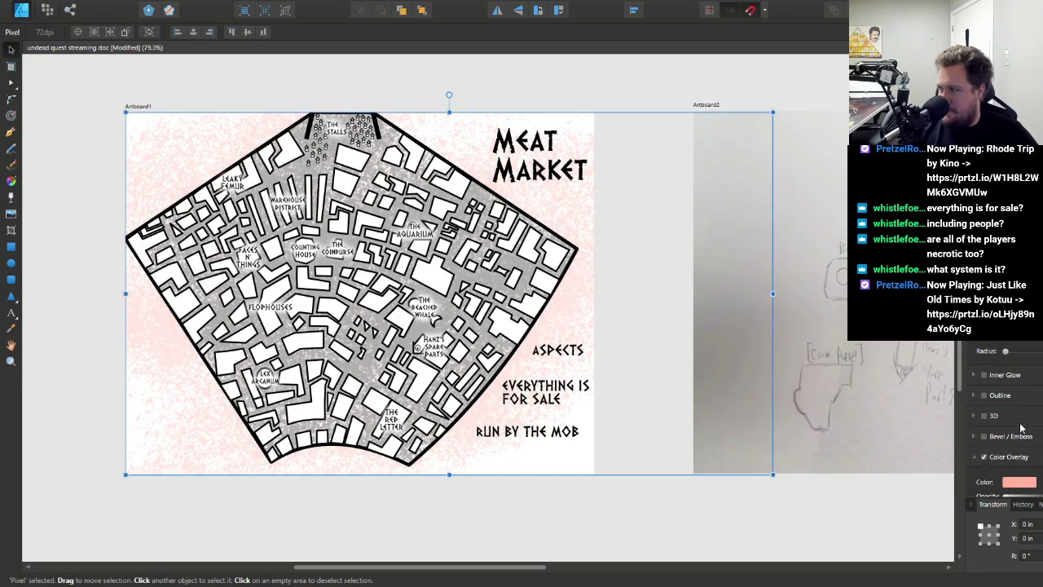
{"action": "left_click", "coordinate": [804, 91]}
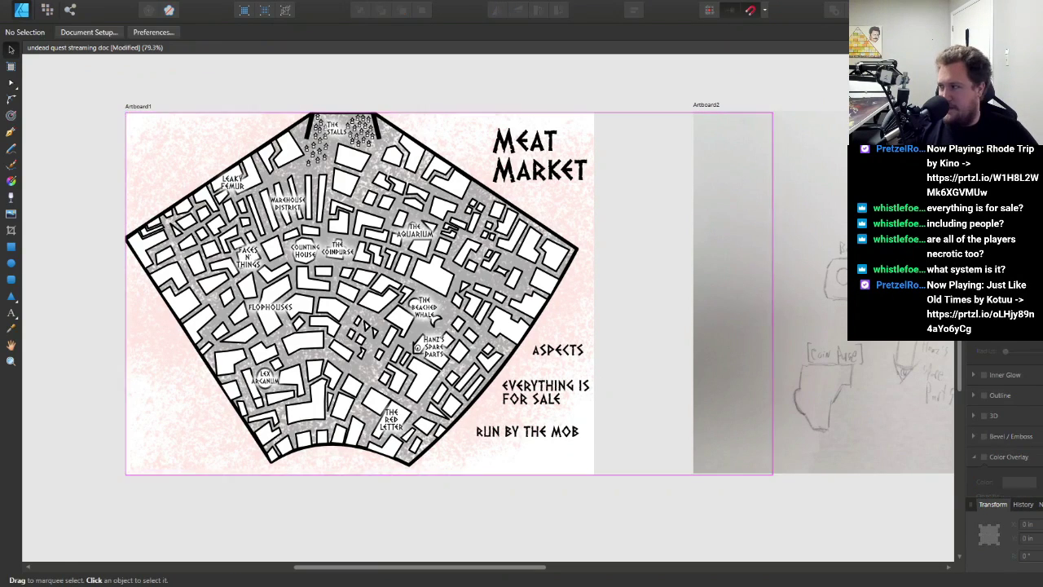